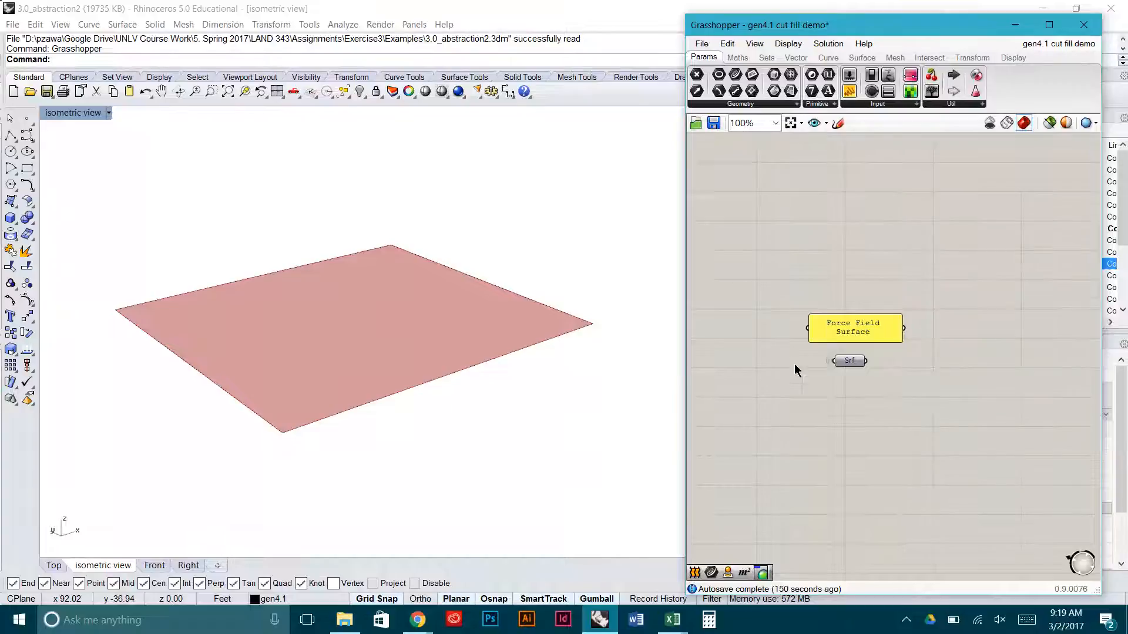
- Turn on the preview of the surface parameter beneath the Force Field Surface label
right_drag(859, 425, 869, 288)
right_drag(876, 428, 850, 326)
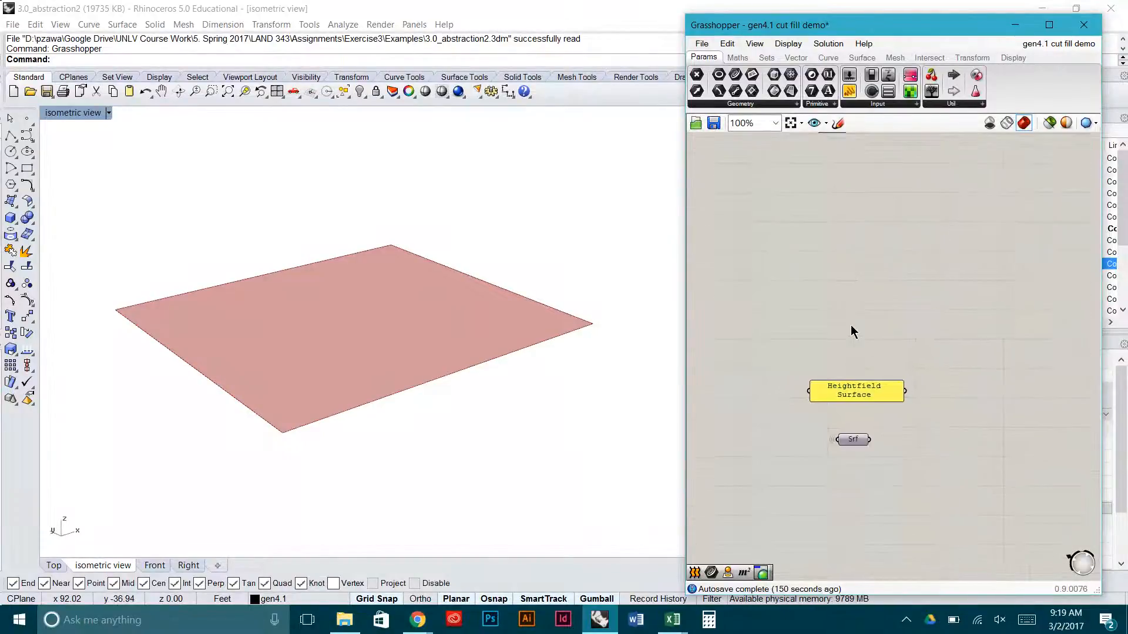
right_drag(901, 242, 871, 345)
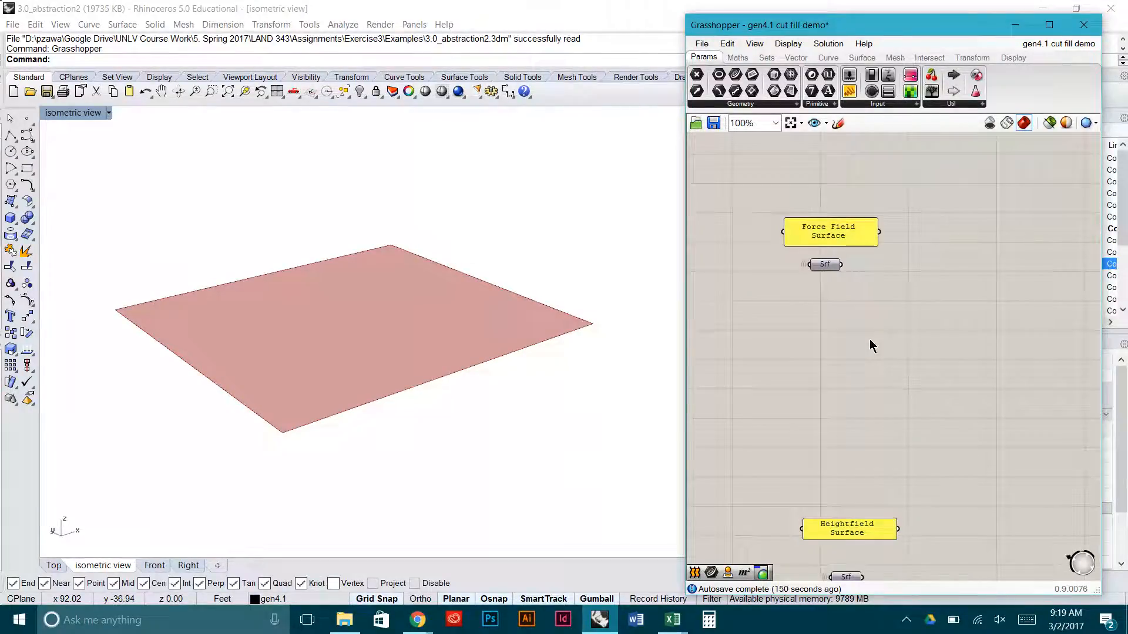
right_click(828, 265)
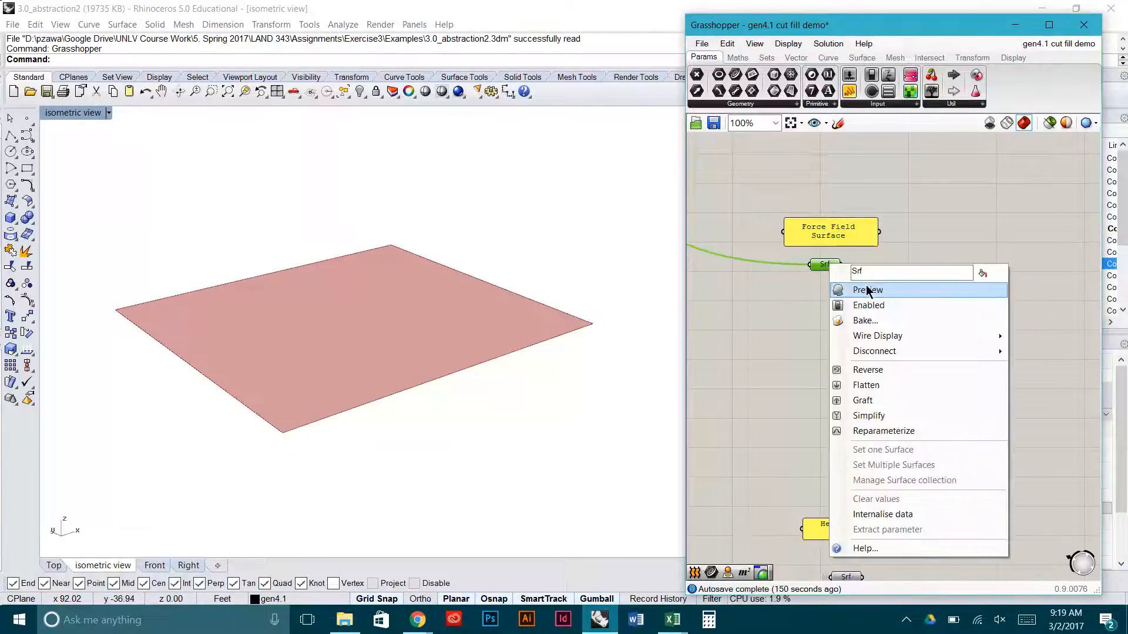
click(864, 290)
right_drag(540, 332, 270, 335)
click(743, 345)
- Turn off the preview of the flat base surface parameter at the start of the definition
right_drag(806, 289, 898, 336)
scroll(916, 357, down, 6)
right_drag(715, 264, 1099, 382)
scroll(946, 318, up, 6)
click(738, 269)
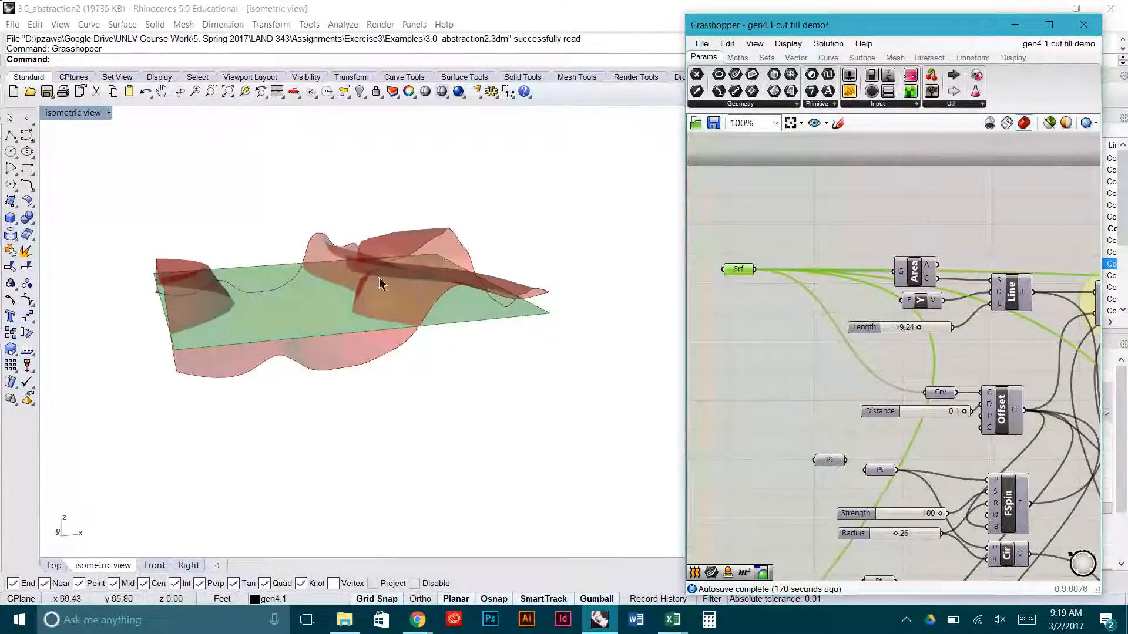
right_drag(381, 280, 381, 304)
right_drag(871, 360, 777, 307)
scroll(777, 308, down, 2)
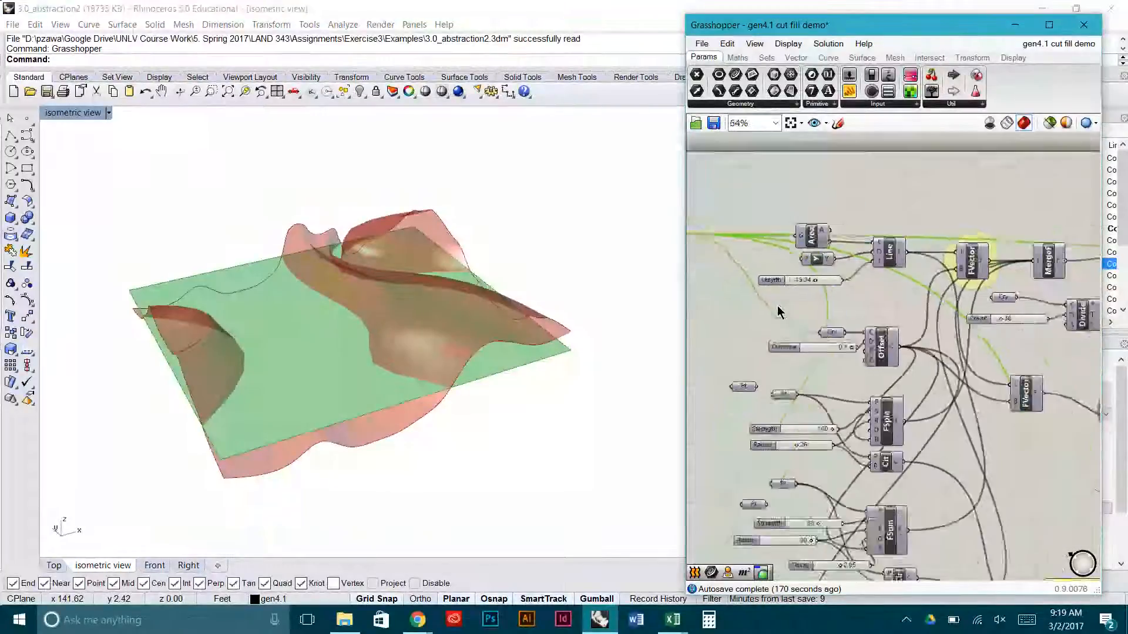
scroll(779, 312, down, 4)
middle_click(746, 284)
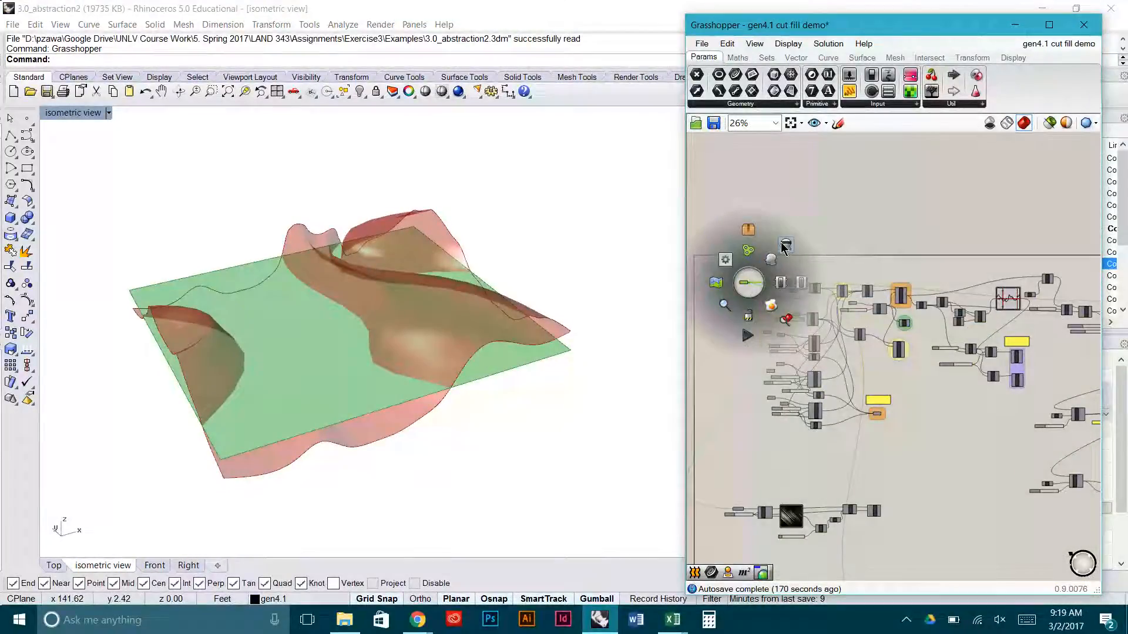
click(783, 245)
- Highlight the surface parameter beneath the Force Field Surface label and examine its geometry from the side
right_drag(992, 441, 844, 355)
right_drag(971, 422, 751, 283)
right_drag(964, 382, 909, 355)
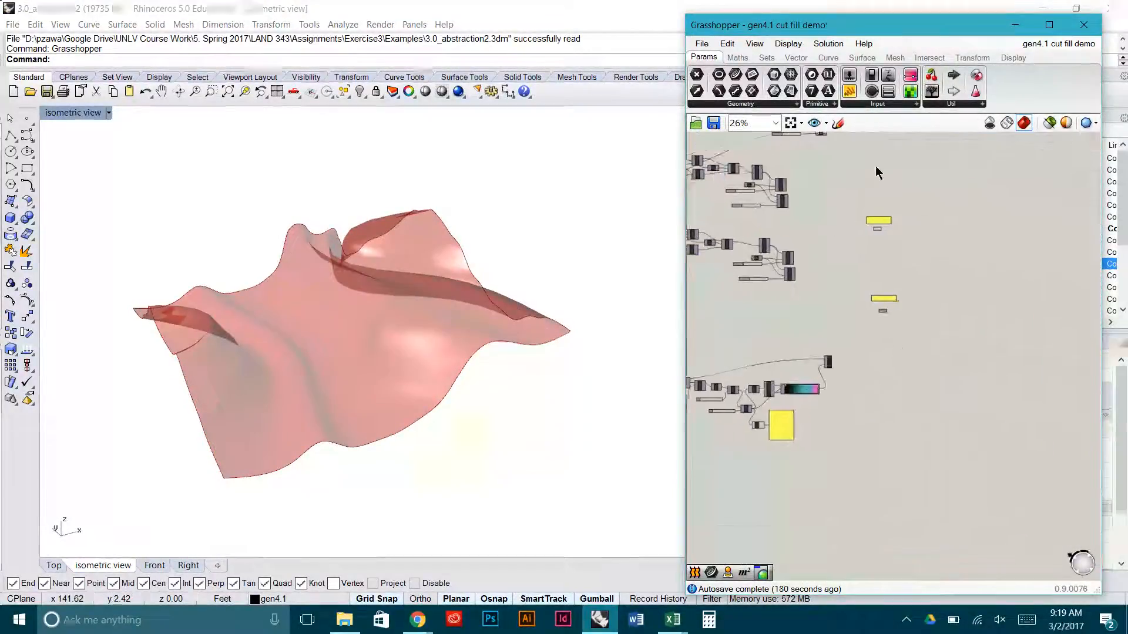
scroll(870, 235, up, 6)
click(864, 279)
right_drag(405, 376, 376, 346)
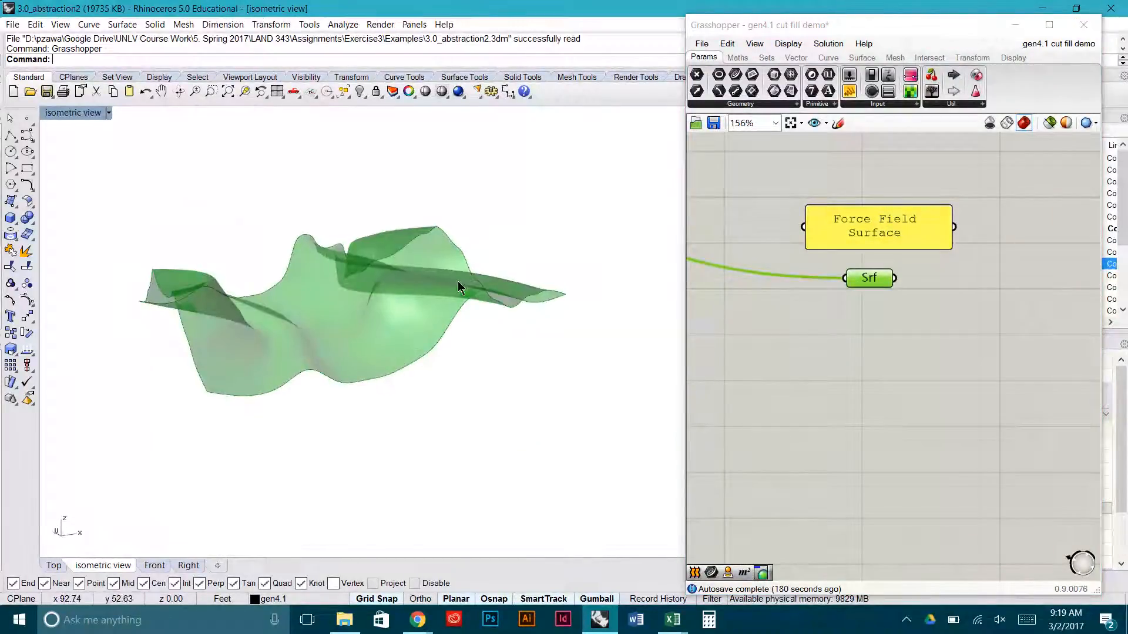
right_drag(457, 280, 278, 249)
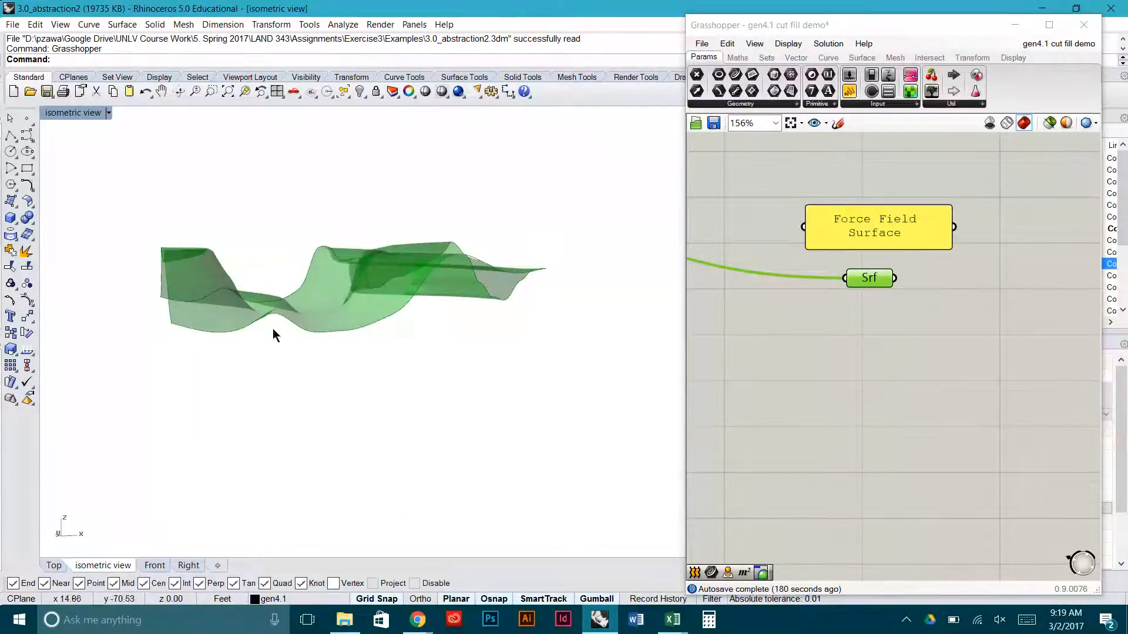
click(958, 375)
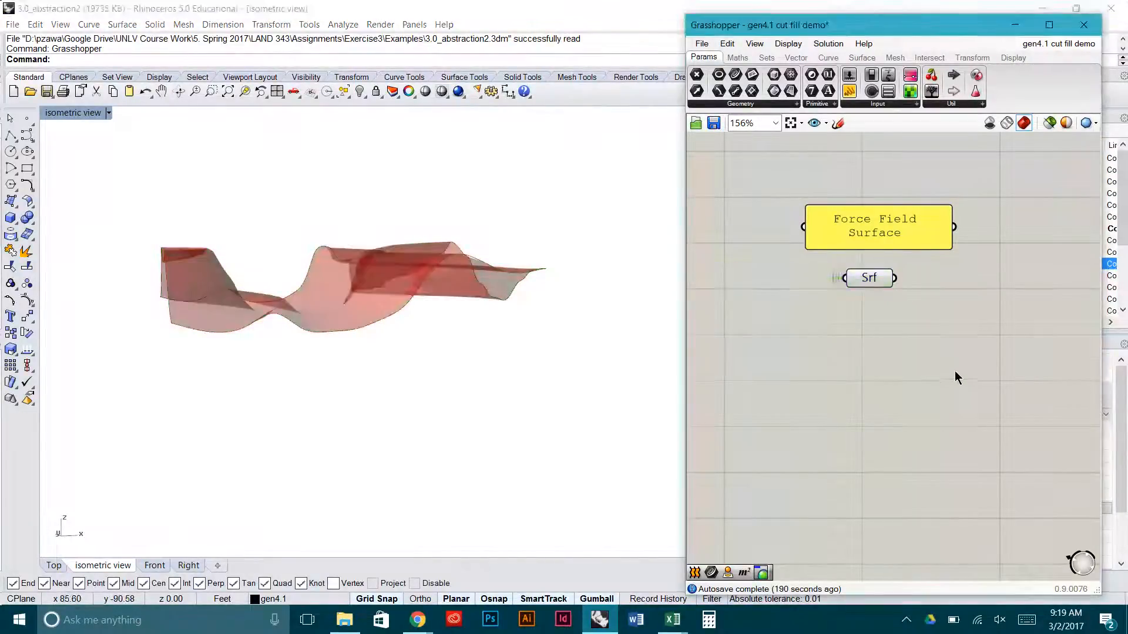
- Shift the surface parameter slightly beneath the Force Field Surface label to make room for new components
right_drag(928, 313, 858, 353)
drag(804, 322, 815, 320)
click(864, 357)
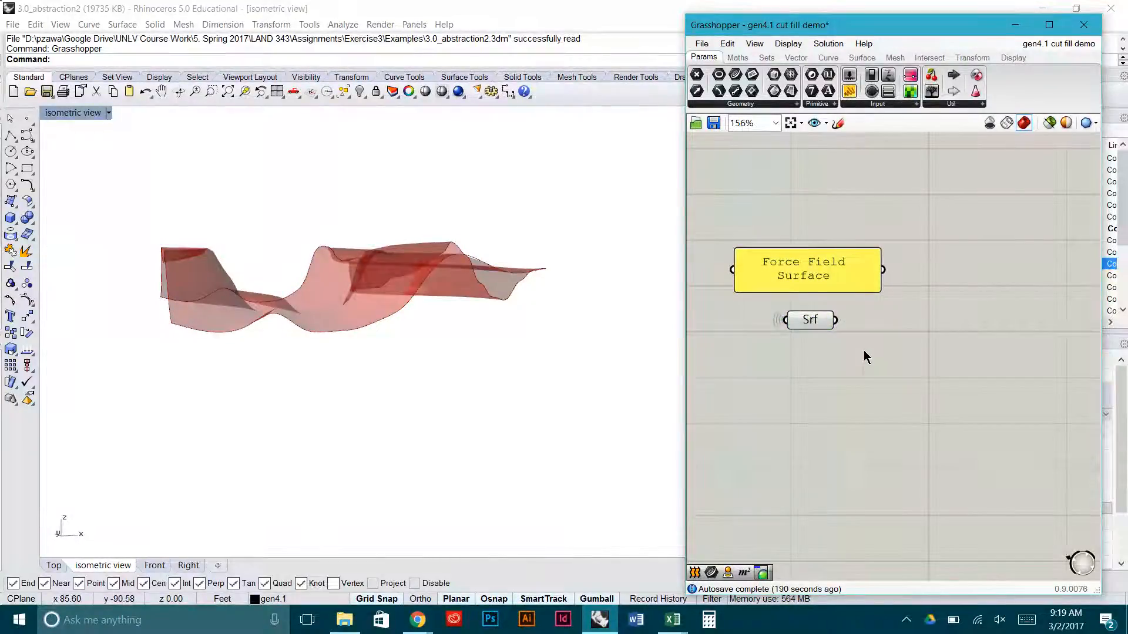
drag(804, 322, 795, 321)
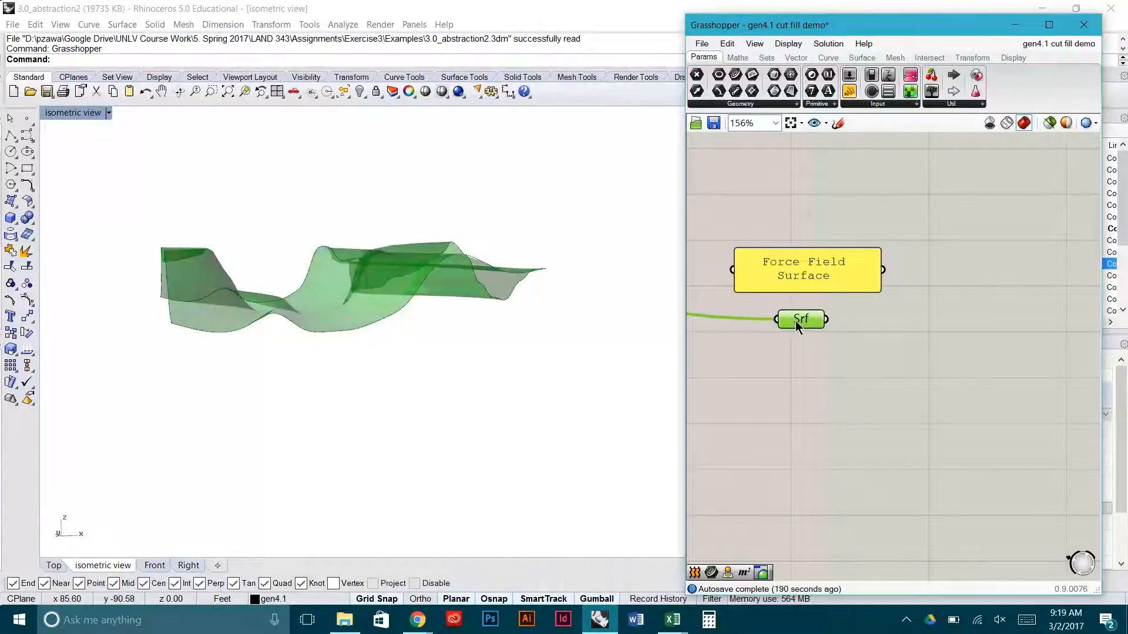
click(856, 353)
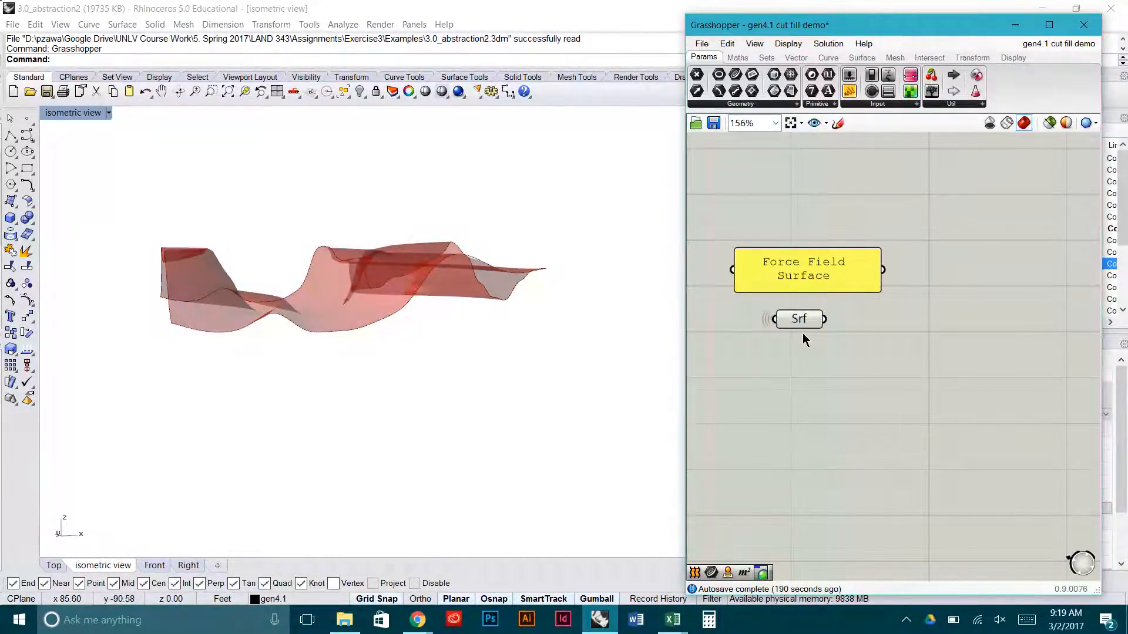
- Add a Project transform component and connect the Force Field surface parameter to its geometry input
double_click(858, 347)
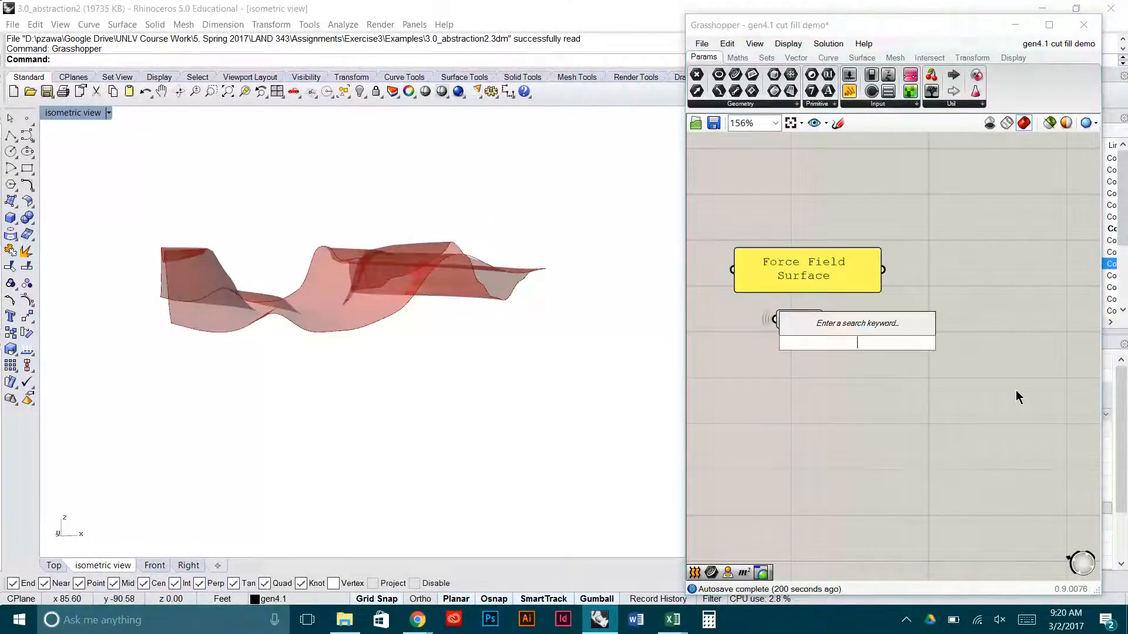
text(proj)
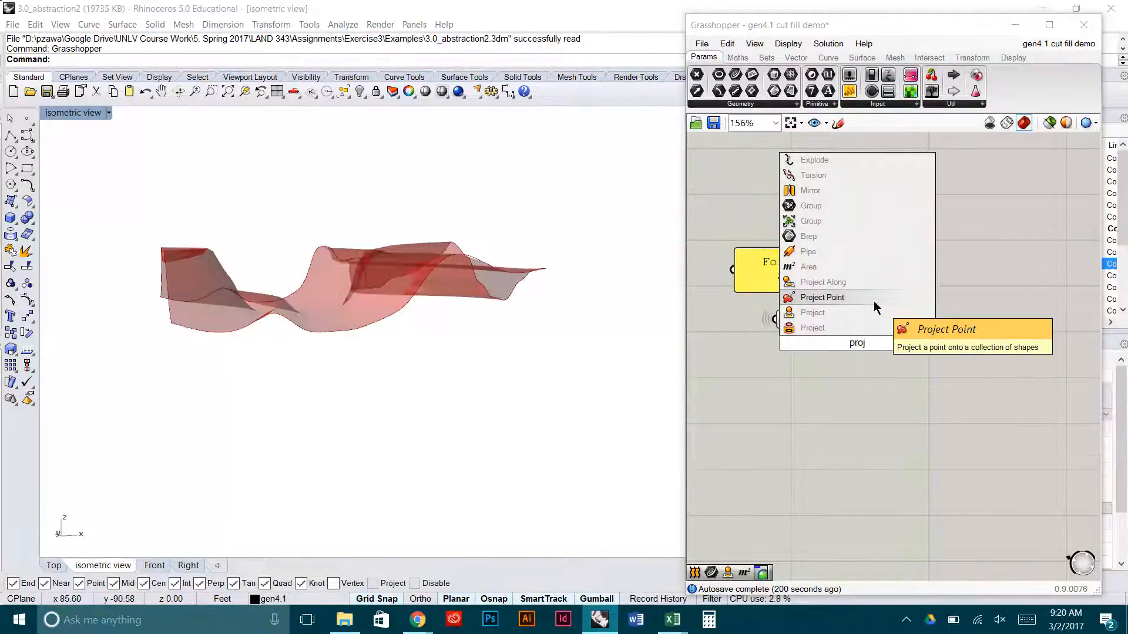
click(850, 313)
drag(849, 333, 883, 338)
right_drag(333, 270, 395, 287)
click(851, 427)
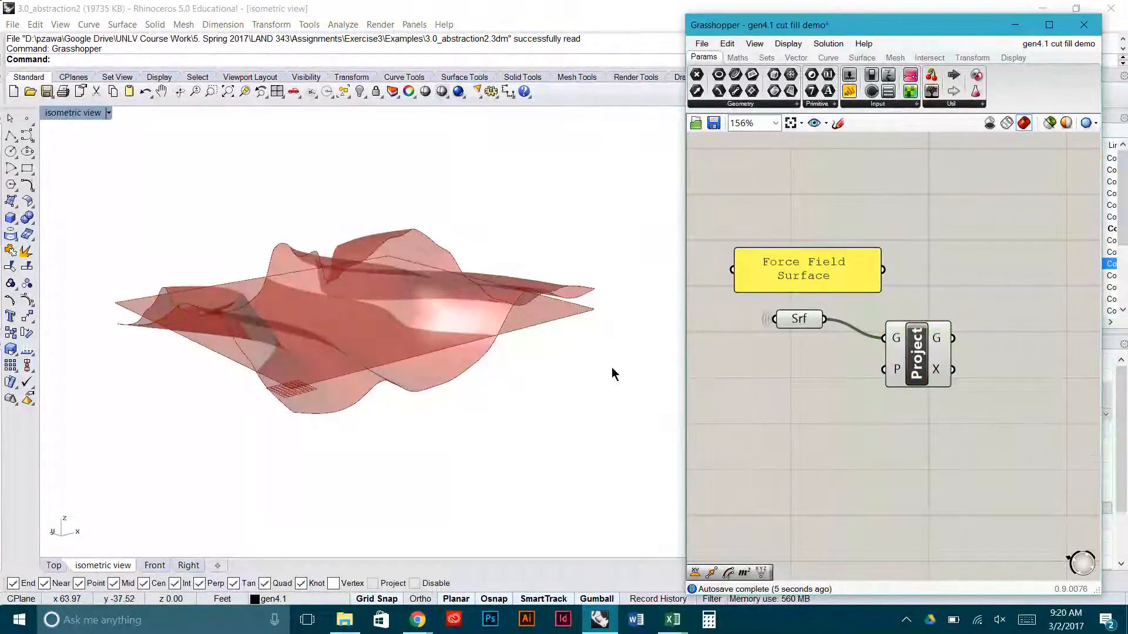
- Compare the Force Field surface with its flat projection from above and from the side, highlighting the original surface
right_drag(612, 369, 571, 354)
right_drag(295, 305, 385, 294)
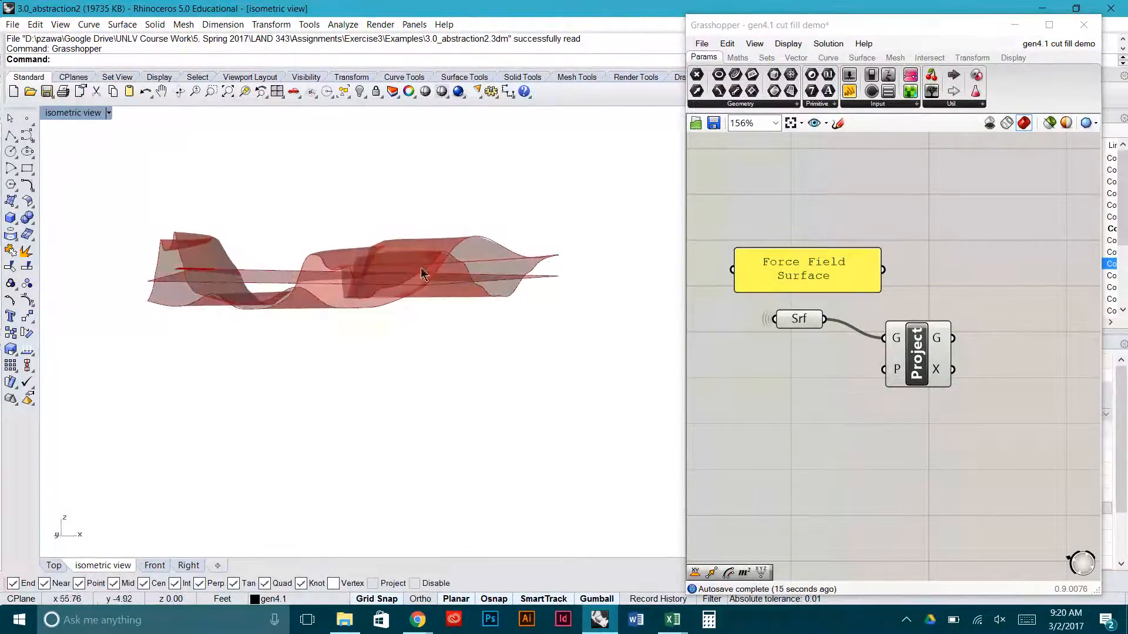
right_drag(262, 275, 297, 341)
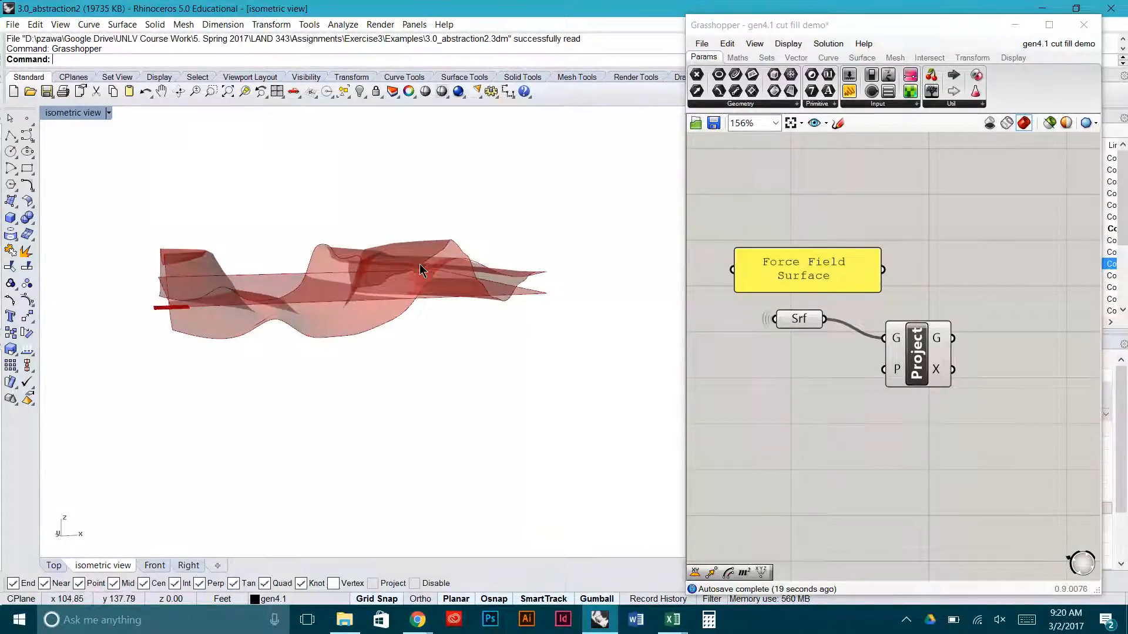
right_drag(326, 213, 323, 265)
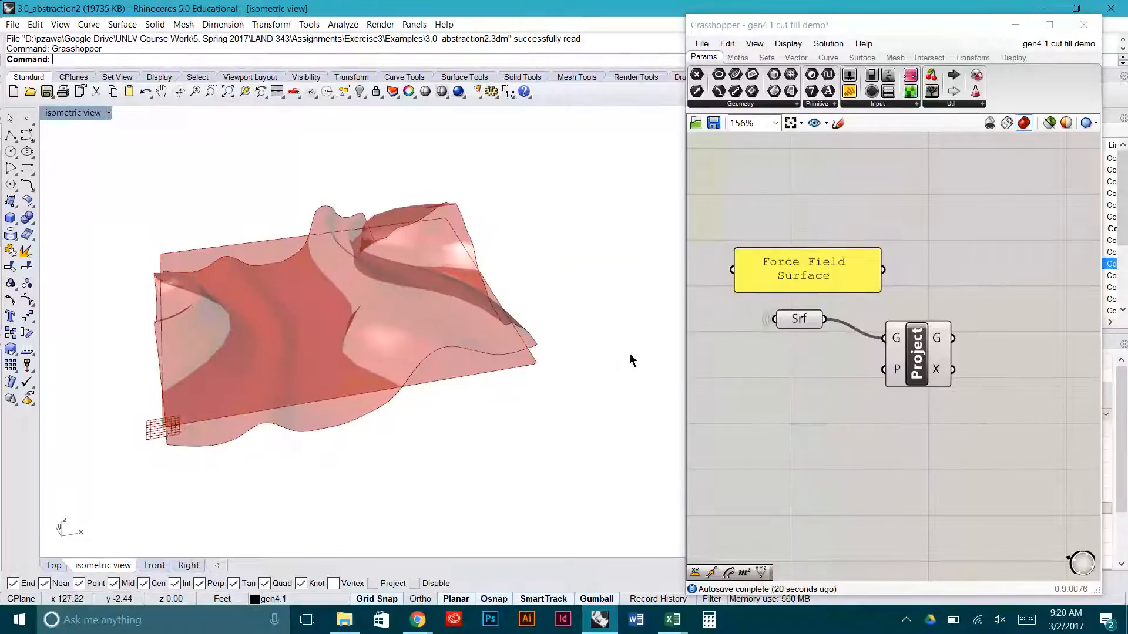
right_drag(491, 399, 521, 312)
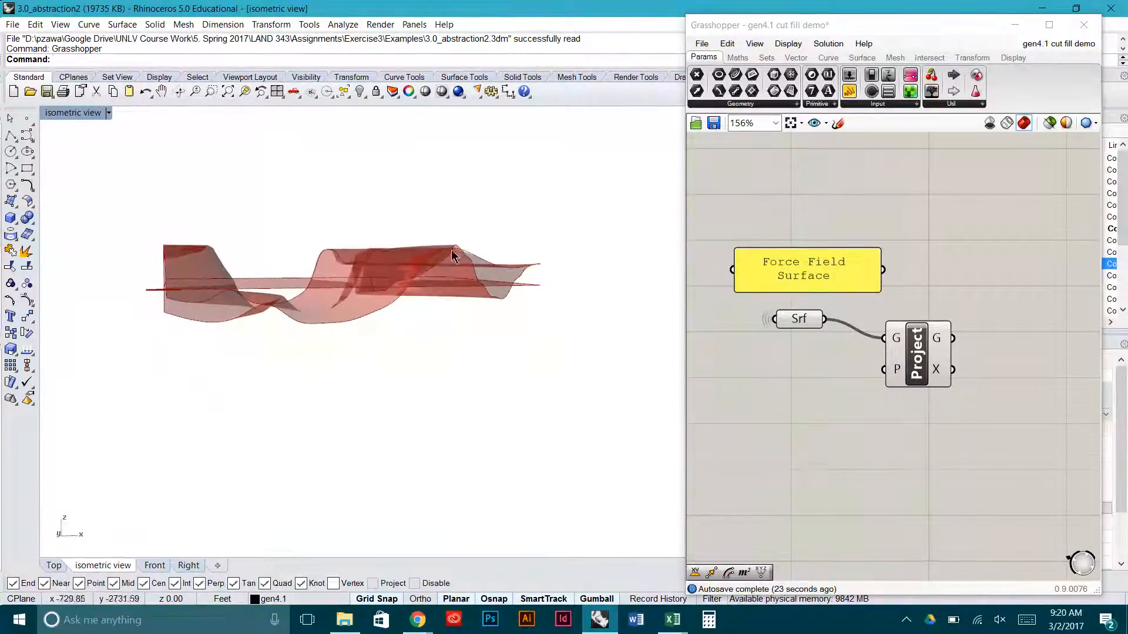
click(798, 322)
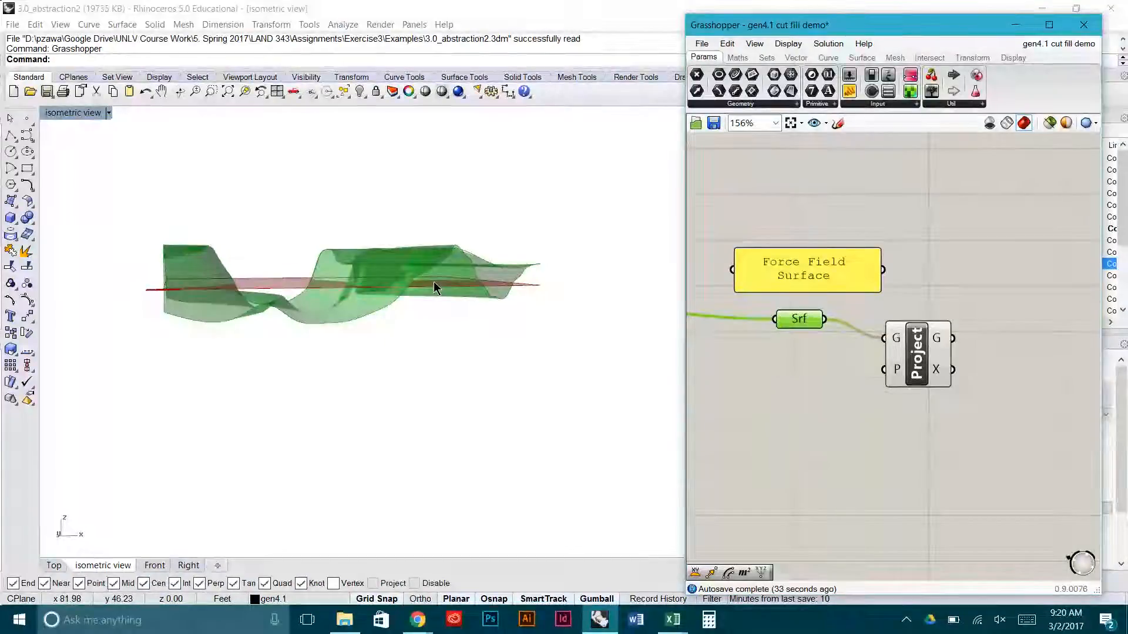
click(834, 371)
- Move the Project component up into line with the surface parameter and check its projection in the model
drag(922, 368, 921, 355)
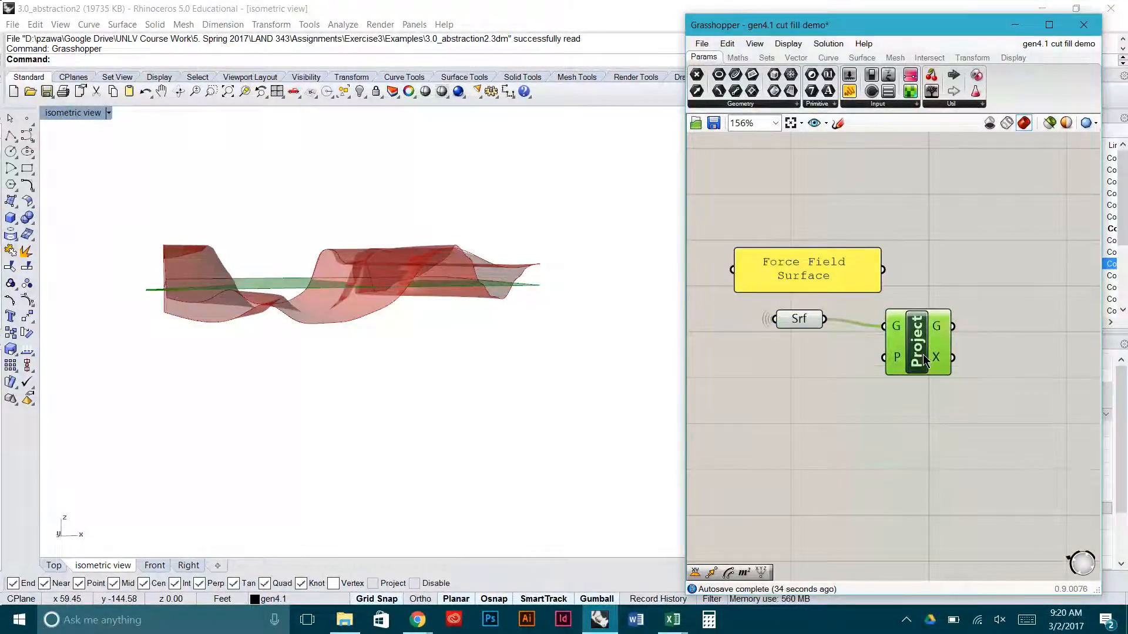
click(896, 399)
mouse_move(427, 250)
right_down()
mouse_move(399, 283)
mouse_move(411, 248)
right_up()
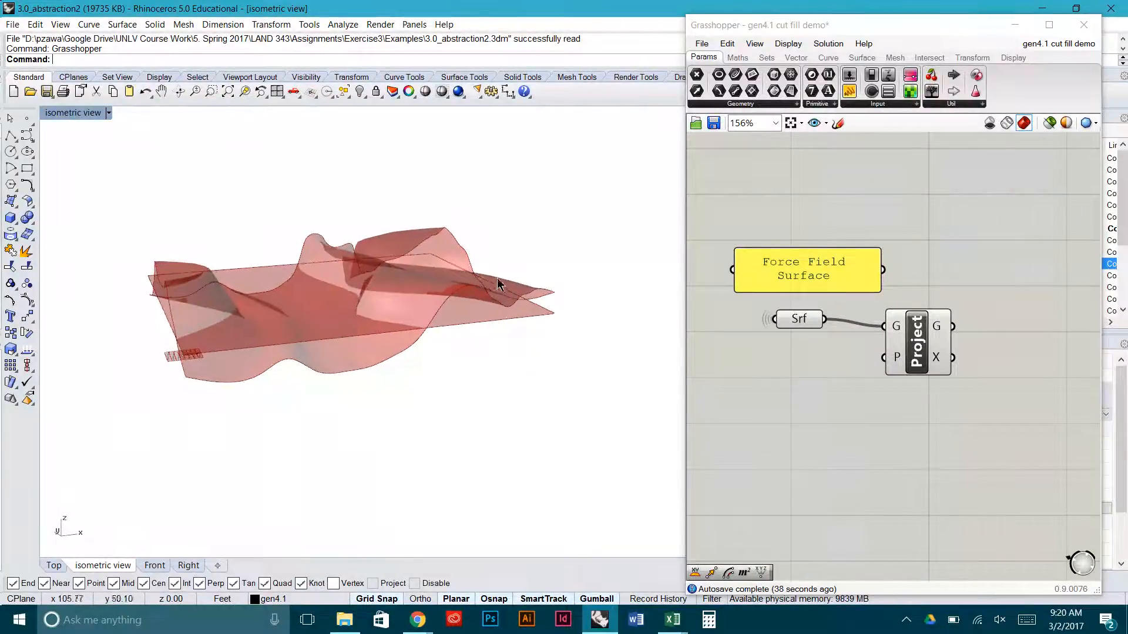
right_drag(497, 277, 429, 295)
right_drag(331, 298, 357, 291)
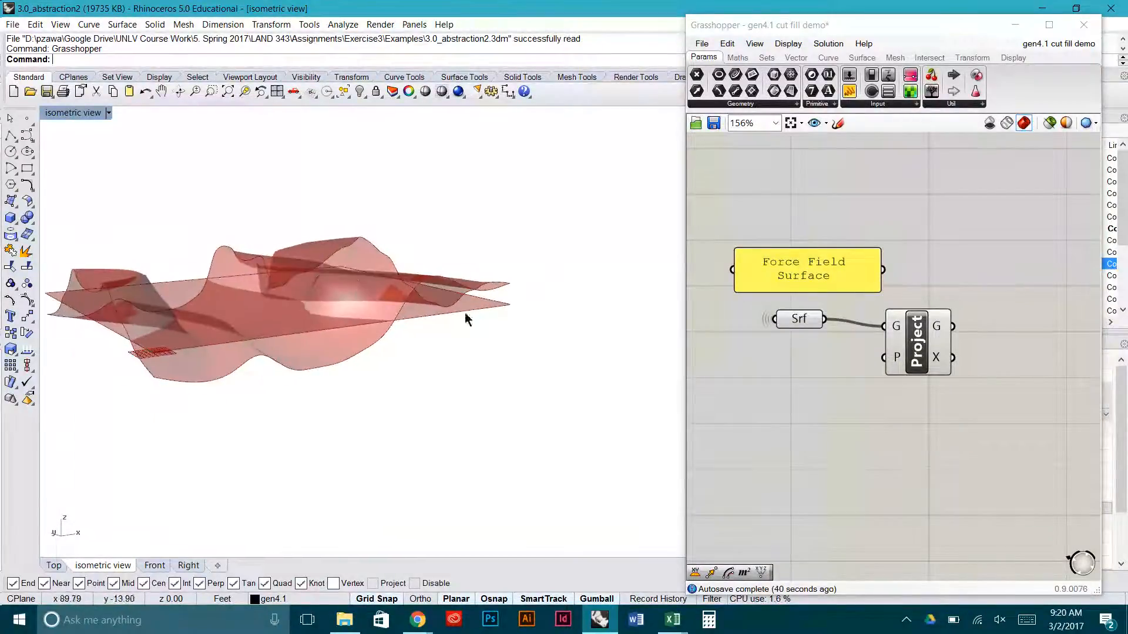
click(949, 396)
drag(923, 368, 916, 360)
click(927, 421)
- Highlight the Project component's flat result and inspect where it cuts through the terrain in a low side view
right_drag(958, 405, 868, 414)
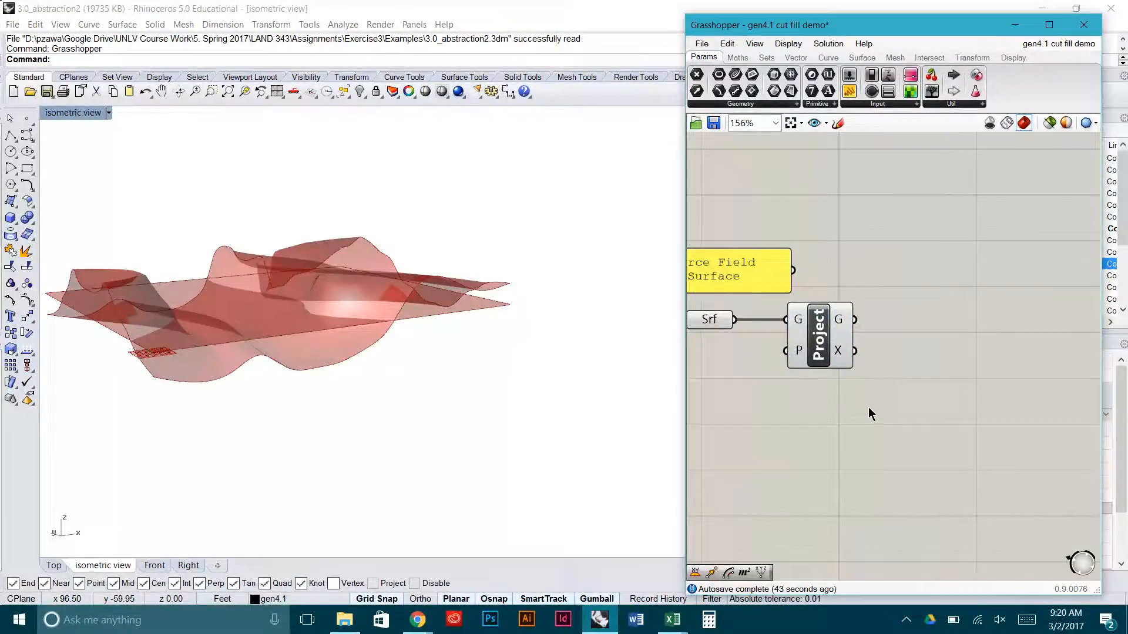
click(825, 349)
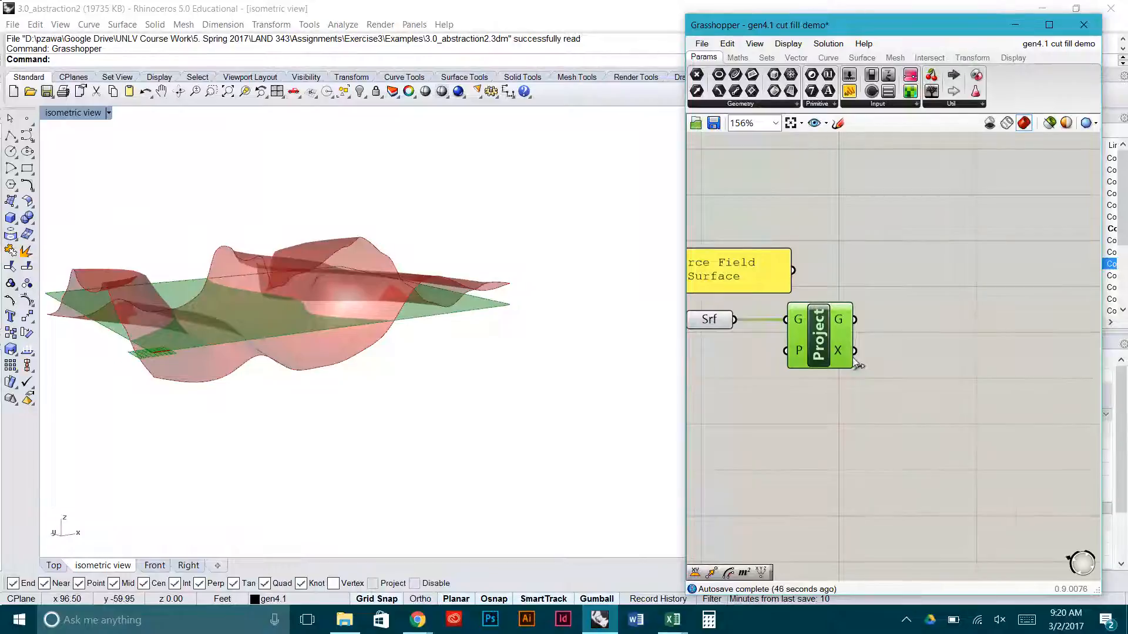
right_drag(332, 344, 328, 255)
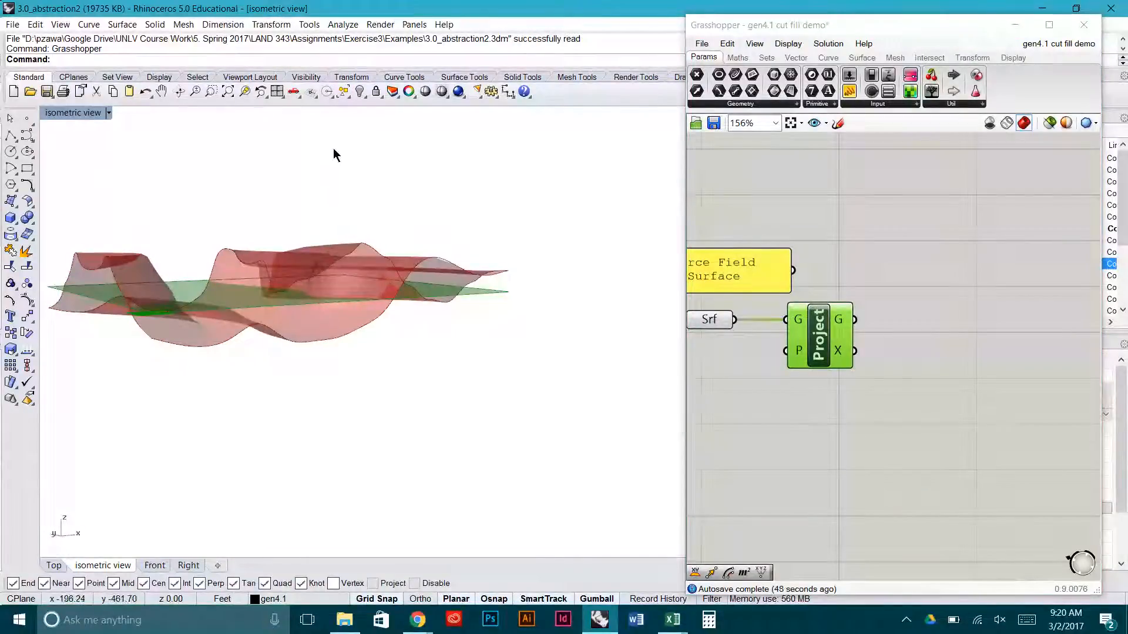
click(784, 466)
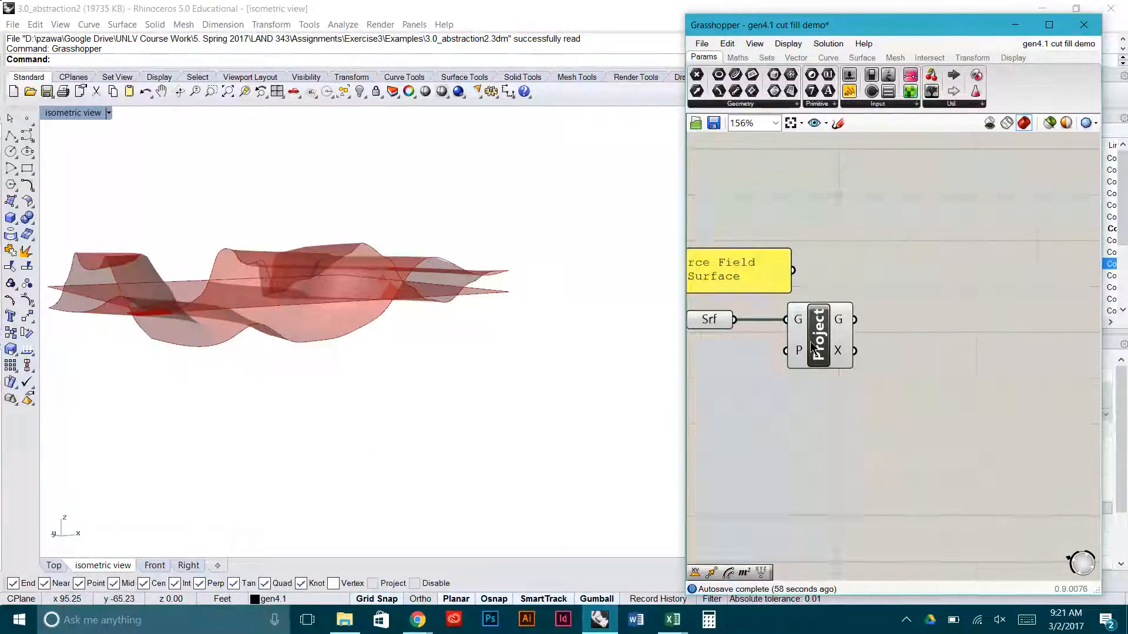
- Add an Extrude component and connect the Project component's geometry output to its base input
double_click(897, 293)
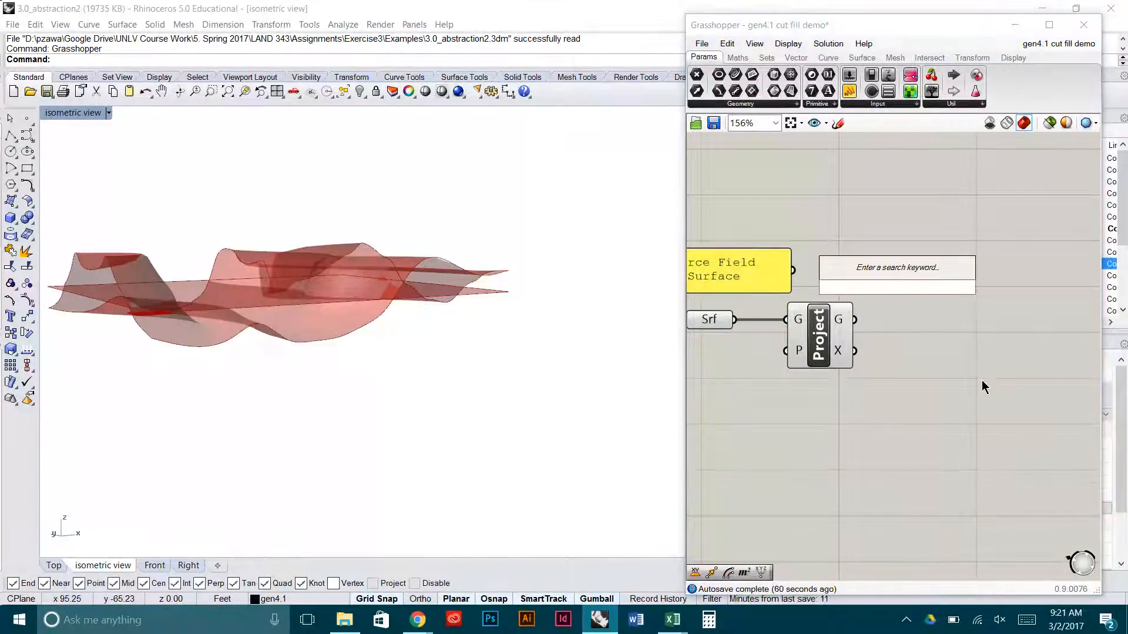
text(ext)
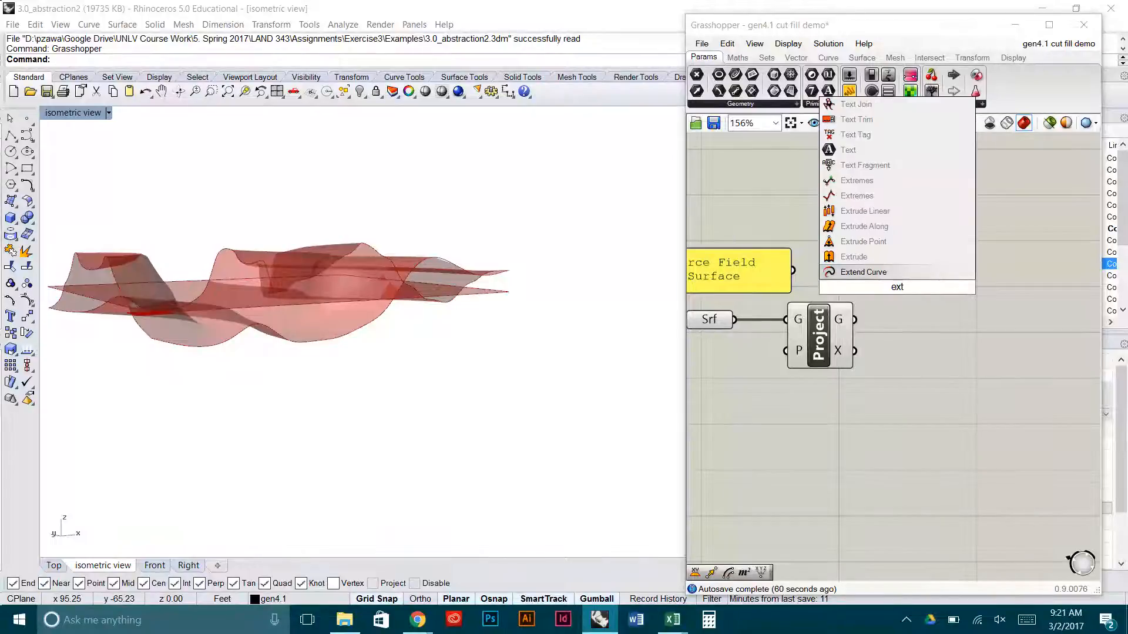
click(853, 257)
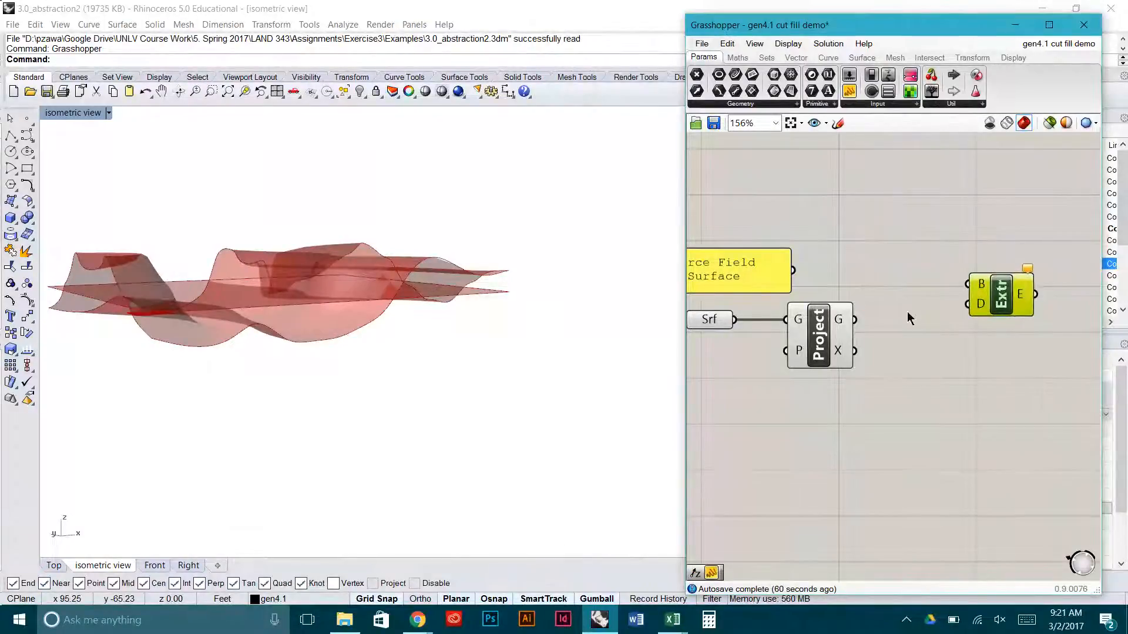
drag(856, 318, 968, 283)
click(1010, 389)
- Duplicate the wired Extrude component and arrange one copy above and one below the Project component's output
right_drag(1011, 390, 967, 366)
click(962, 289)
key(ctrl+c)
key(ctrl+v)
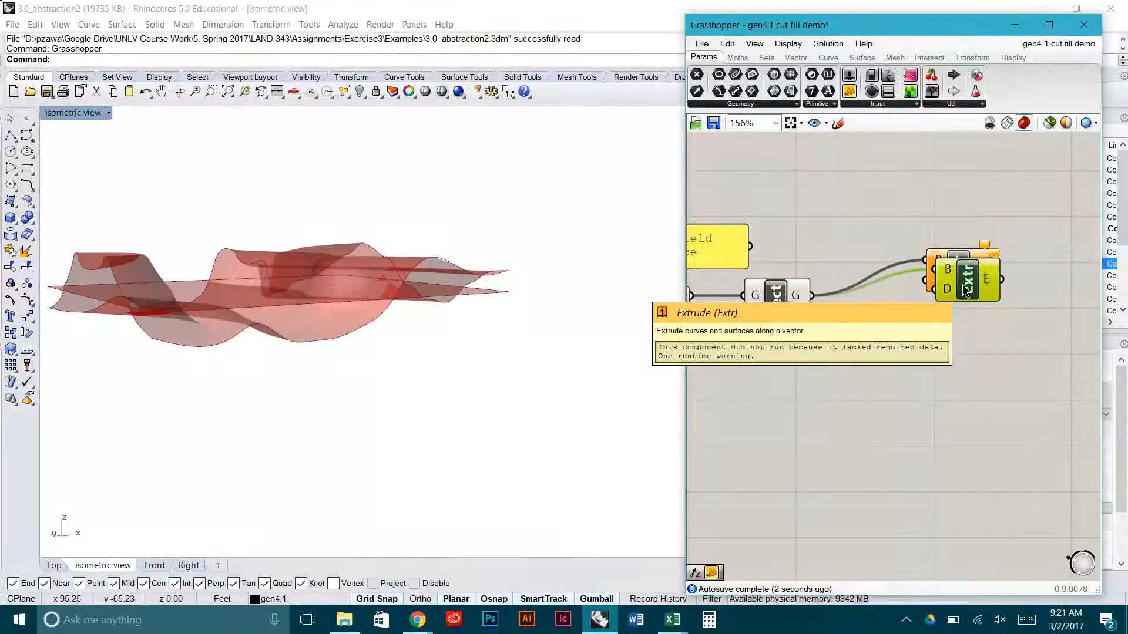
drag(963, 293, 963, 447)
click(856, 353)
right_drag(857, 353, 938, 386)
drag(1044, 319, 1049, 271)
click(1047, 320)
right_drag(1040, 327, 1026, 327)
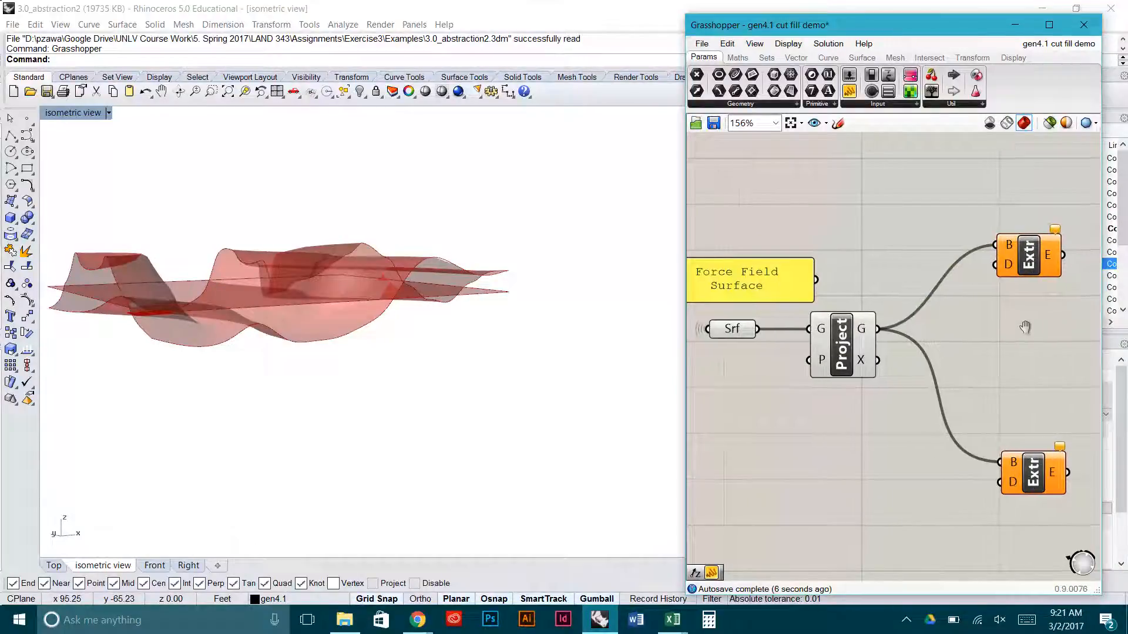
- Add a number slider with a value of 60 below the Project component
double_click(755, 452)
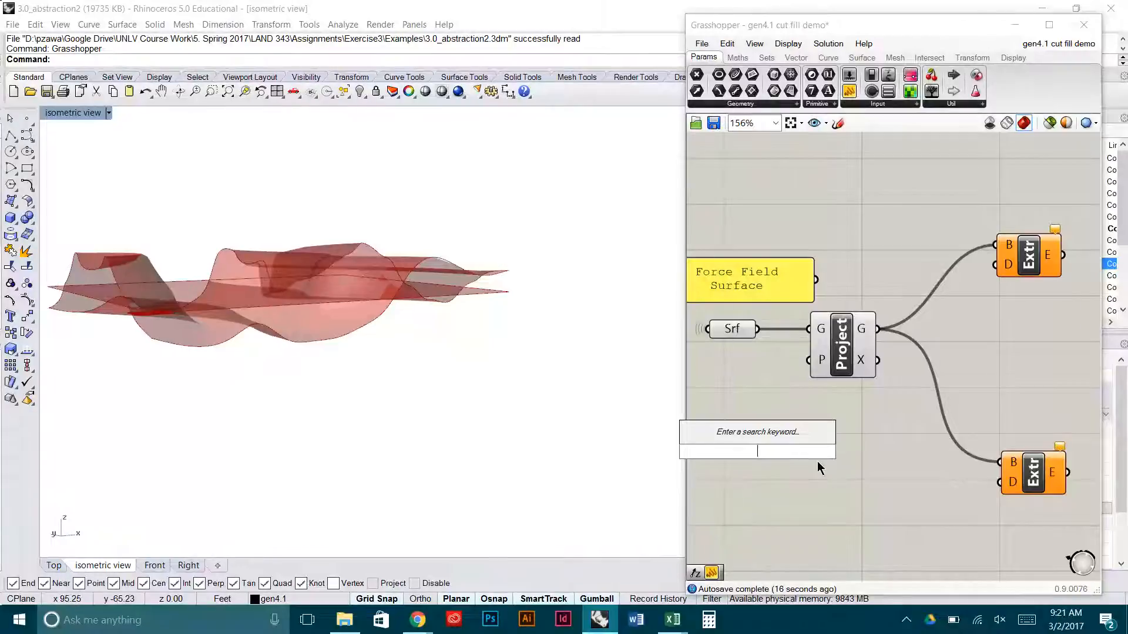
text(60)
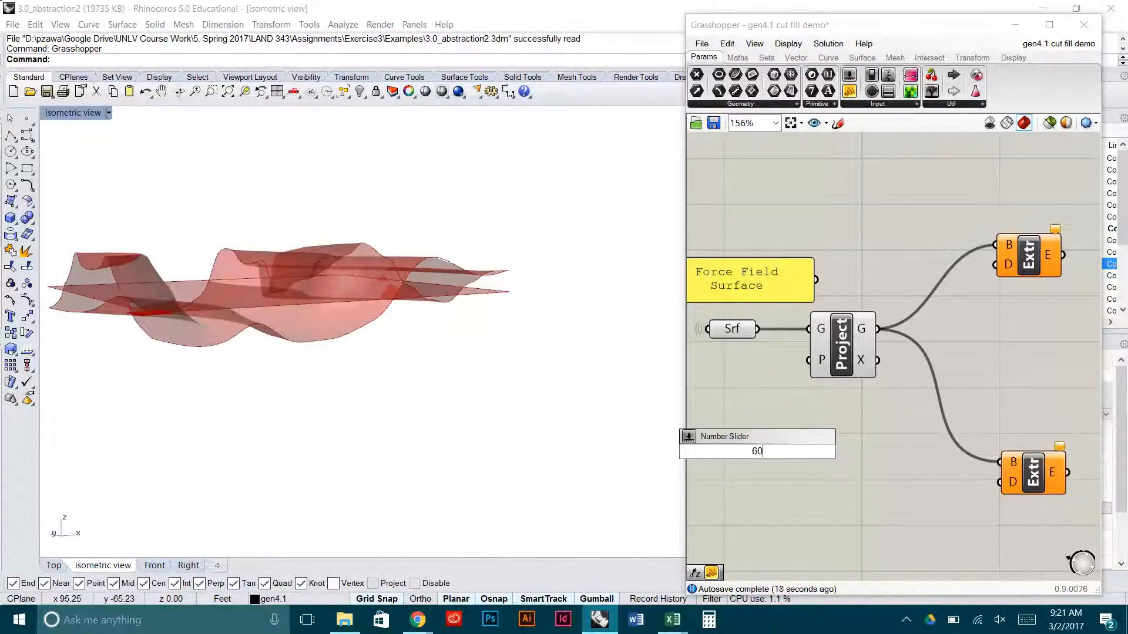
text(<0)
key(Return)
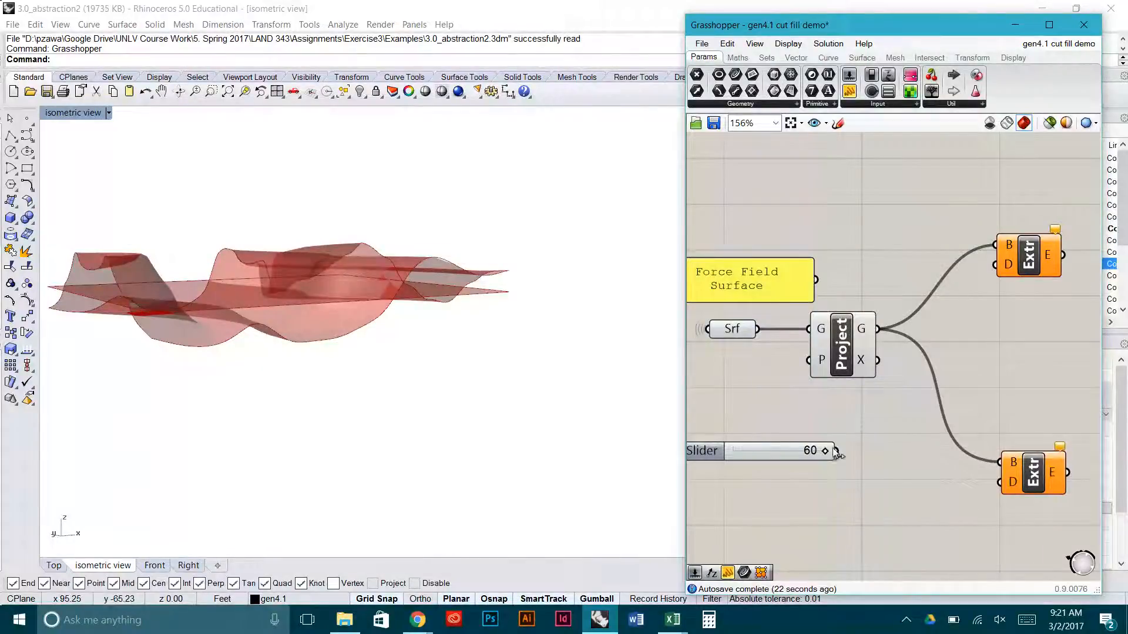
mouse_move(836, 452)
mouse_down()
mouse_move(985, 284)
mouse_move(827, 429)
mouse_move(837, 443)
mouse_up()
right_drag(947, 375, 892, 410)
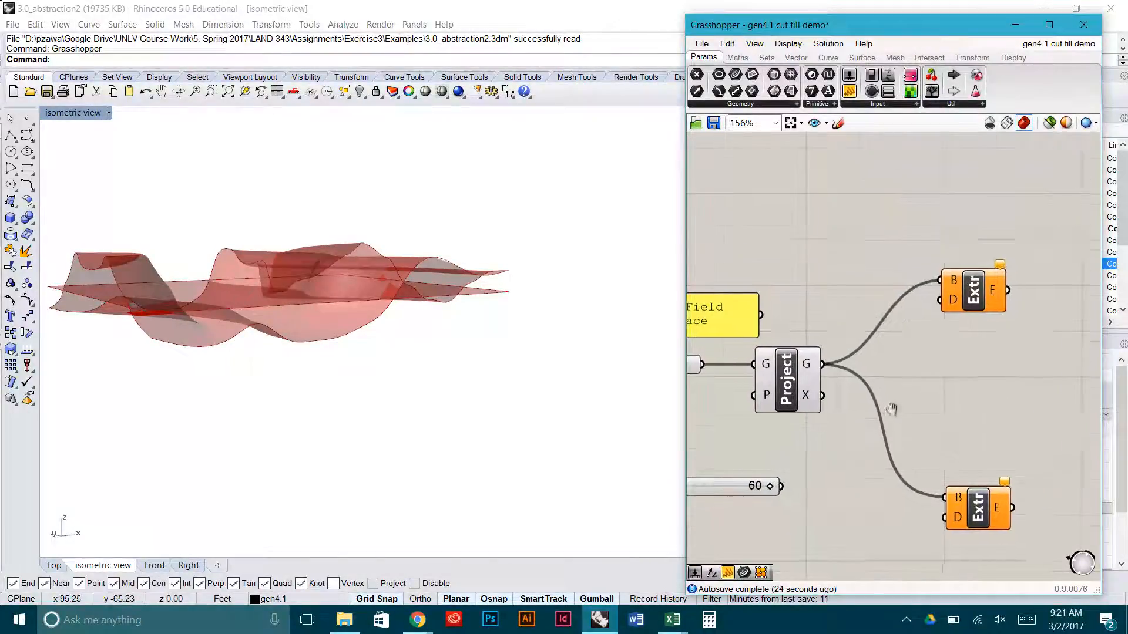
- Give each Extrude component's direction input its own Unit Z vector and connect the 60 slider to the upper vector's factor
double_click(838, 319)
text(z)
key(Return)
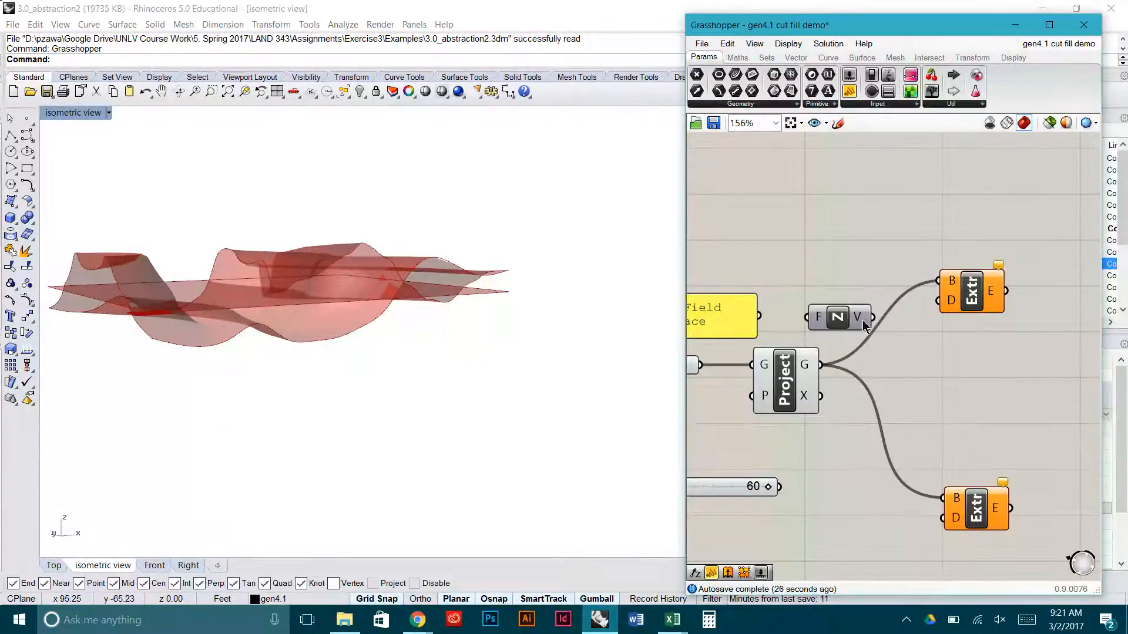
drag(873, 317, 938, 301)
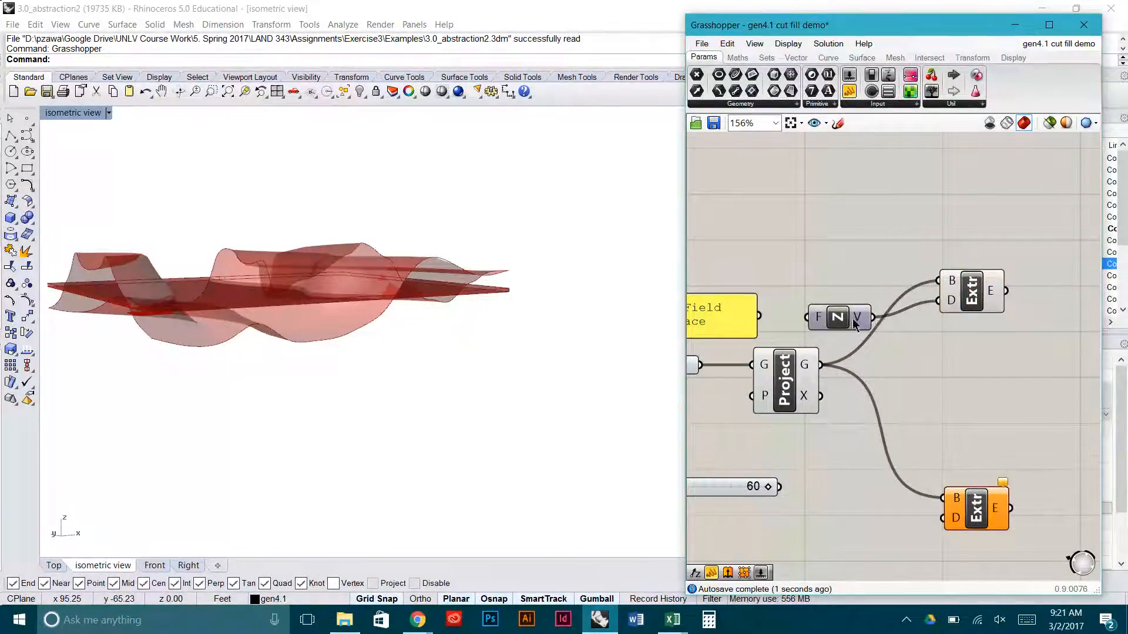
drag(854, 320, 942, 519)
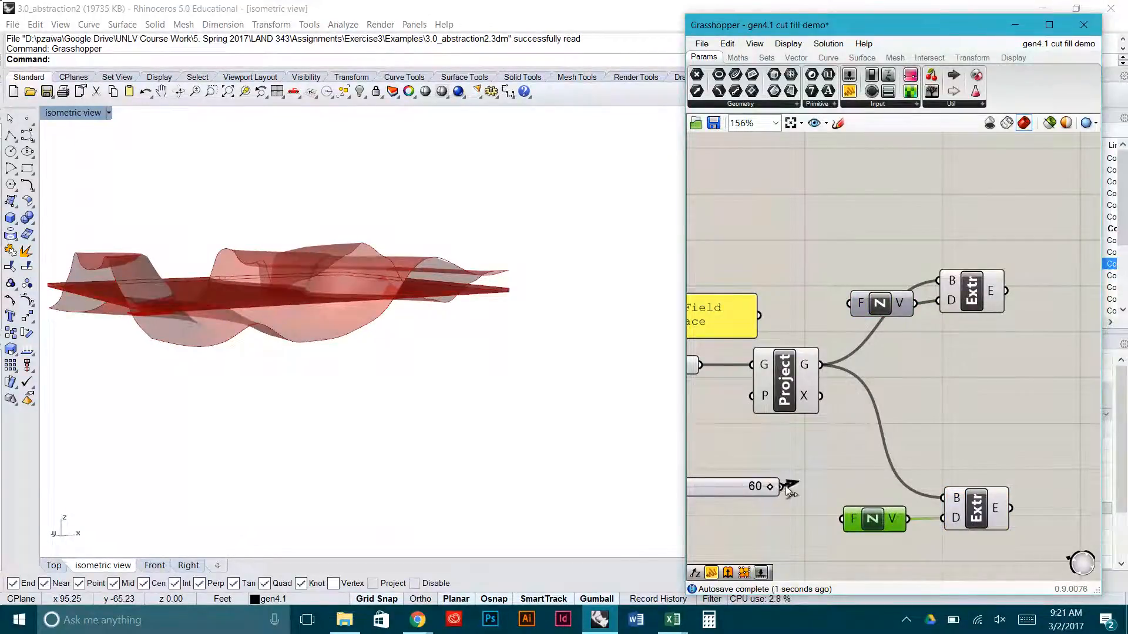
drag(783, 486, 849, 304)
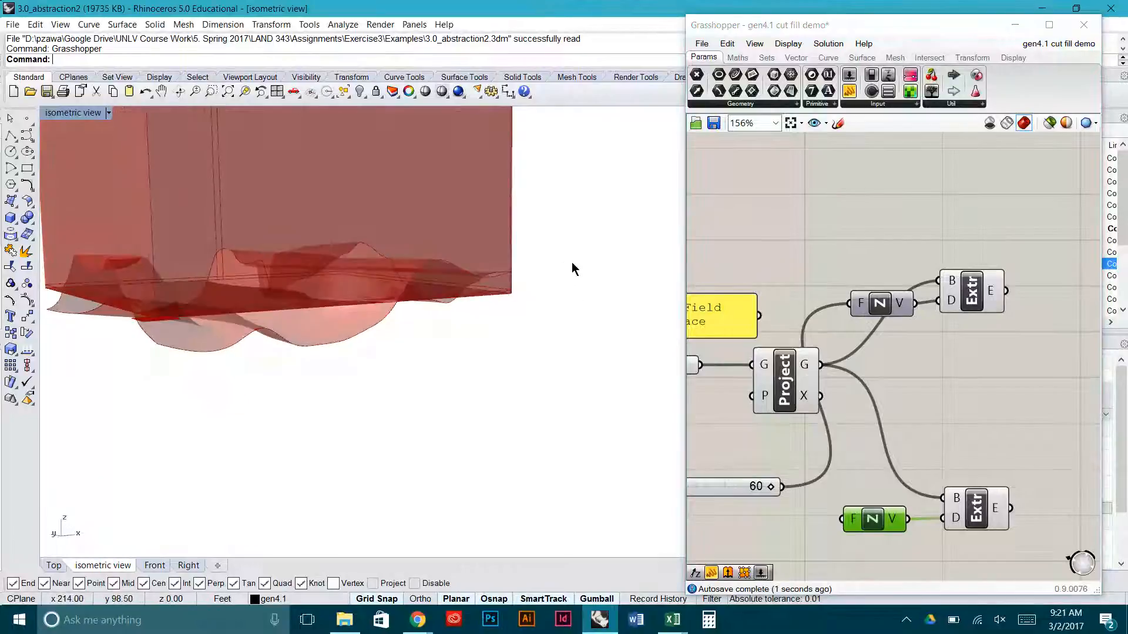
right_drag(573, 263, 541, 385)
double_click(1015, 221)
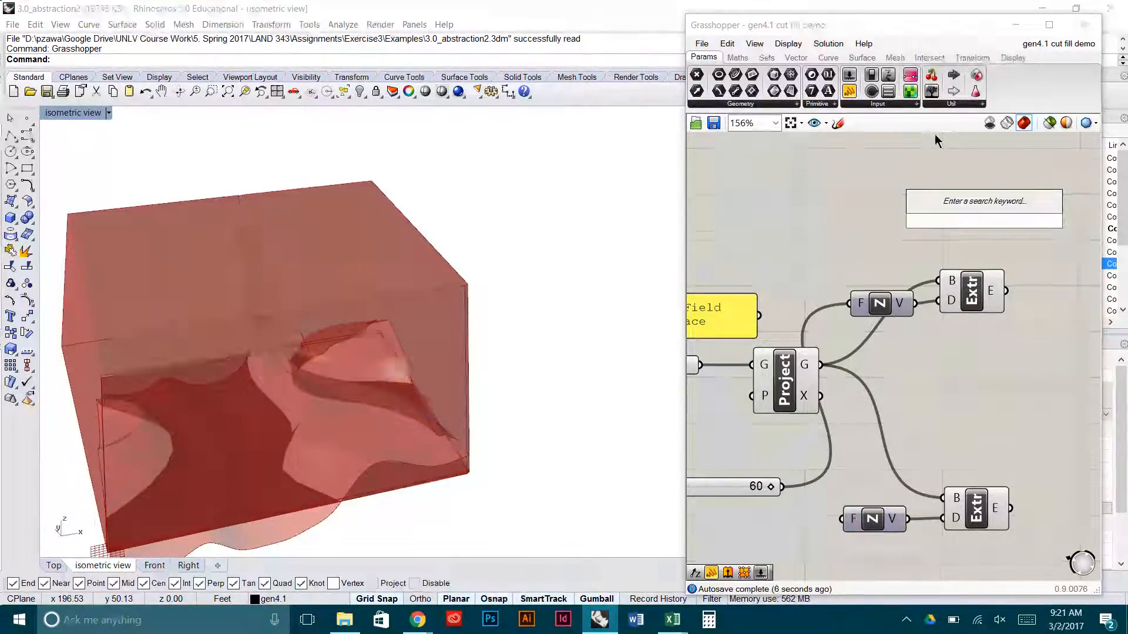
text(Fill Volume)
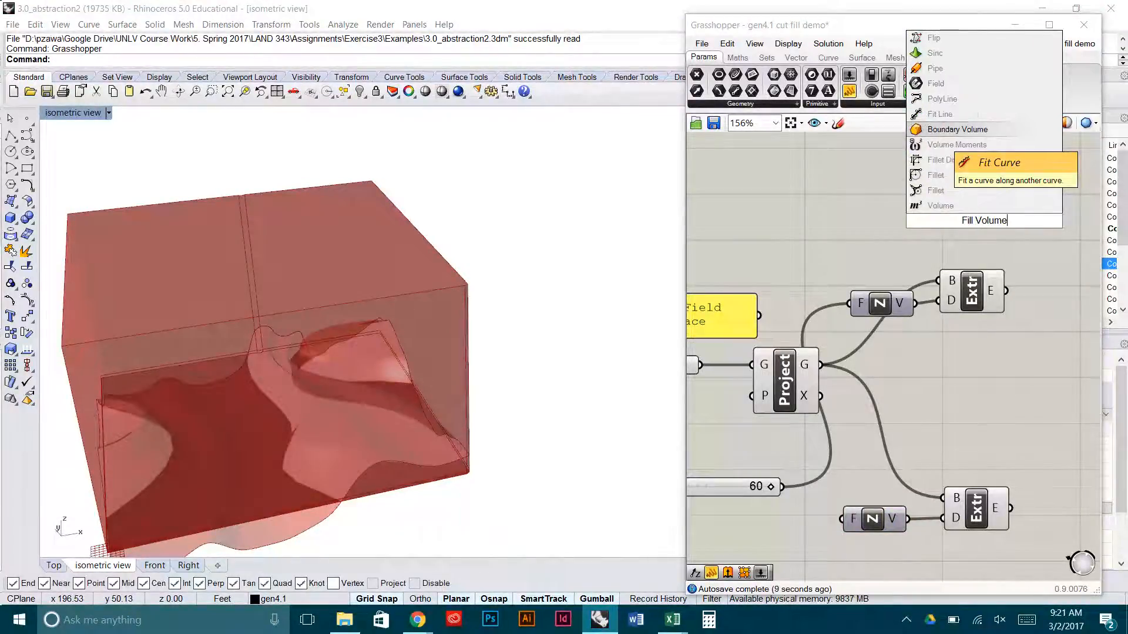
key(Return)
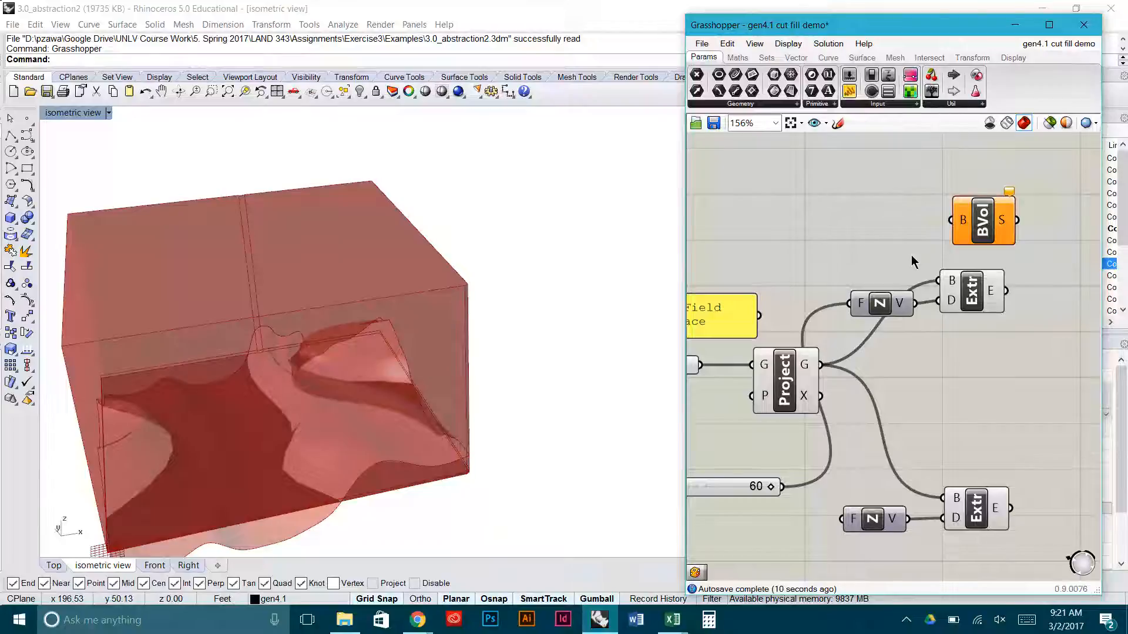
key(ctrl+z)
- Add a text panel reading "Fill Volume" above the upper Extrude component
double_click(991, 224)
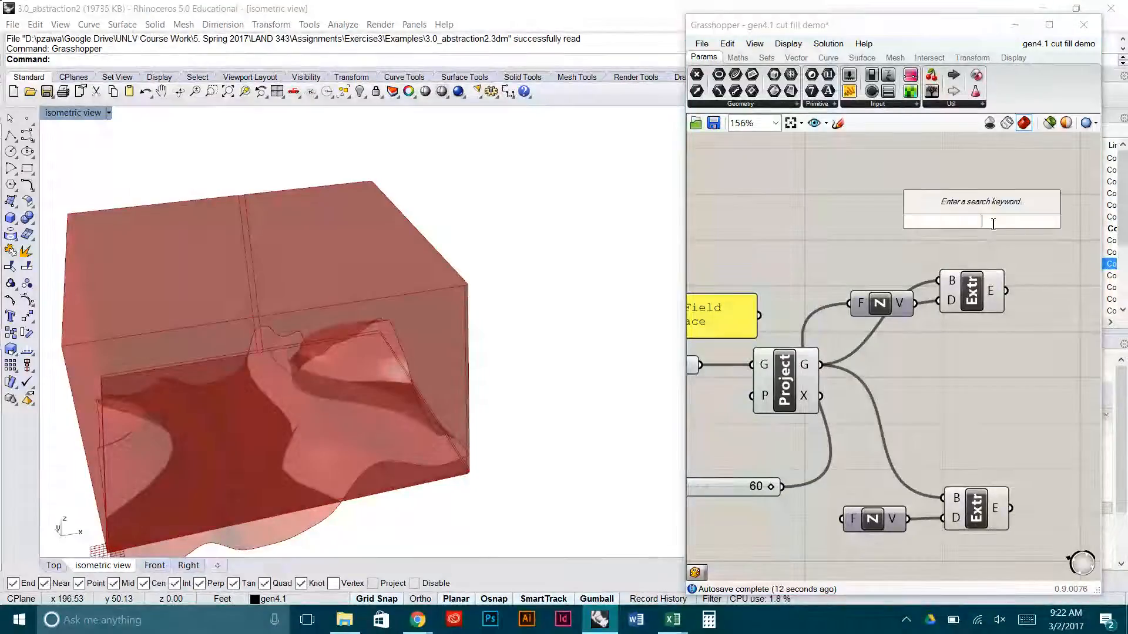
text("Fill VOlu)
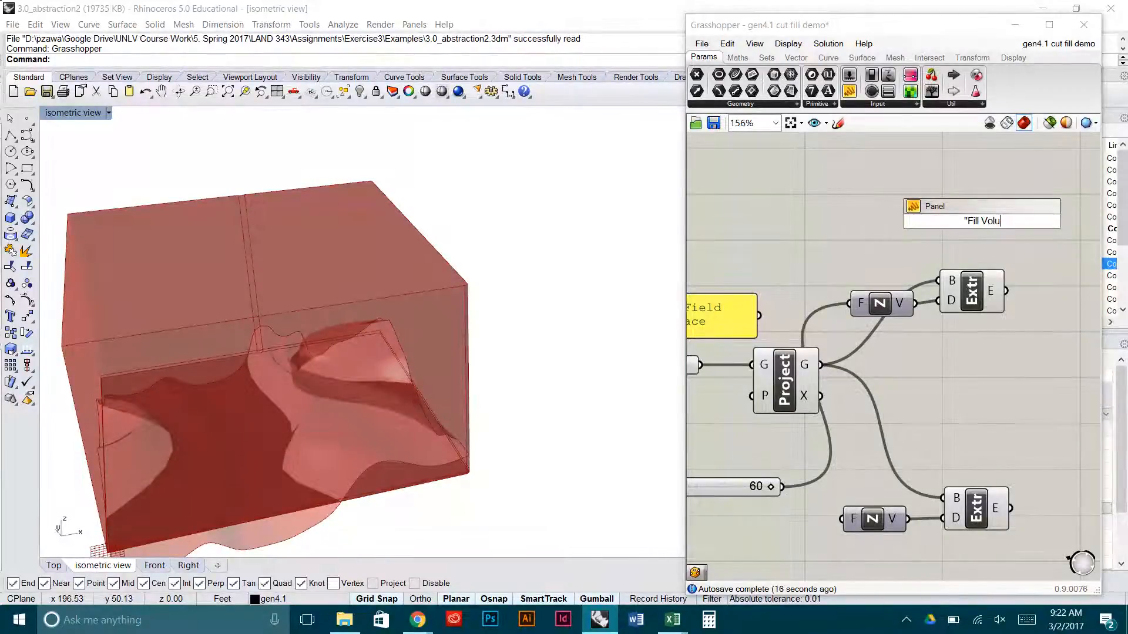
text(me)
key(Return)
click(992, 200)
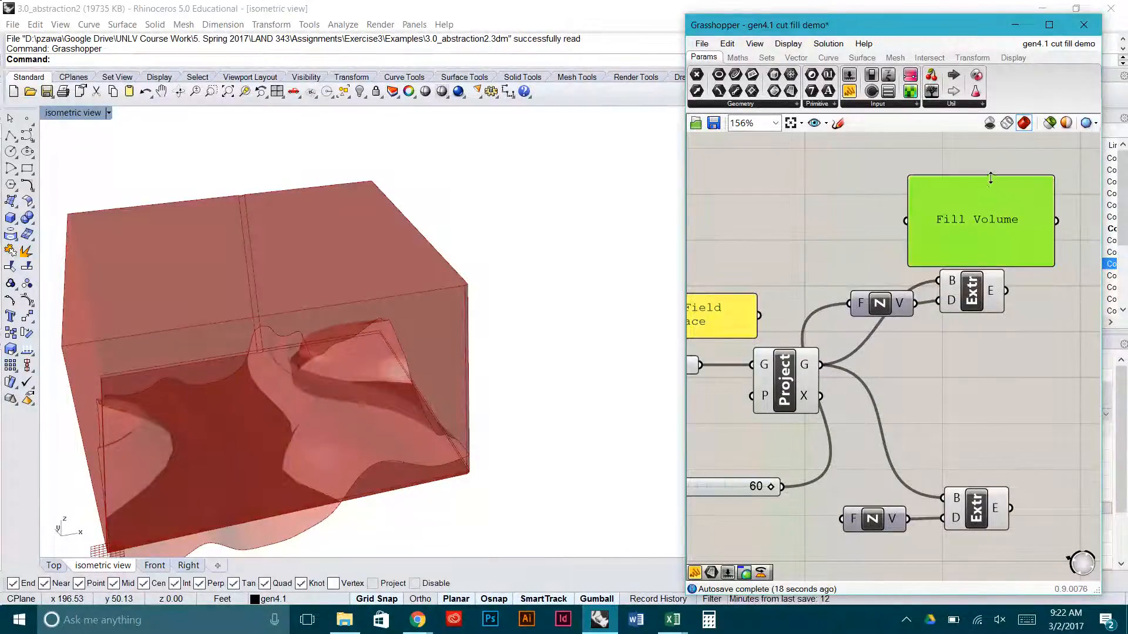
- Copy the slimmed-down Fill Volume panel to just above the lower Extrude component and change the copy's text to "Cut Volume"
drag(991, 178, 973, 462)
key(ctrl+c)
key(ctrl+v)
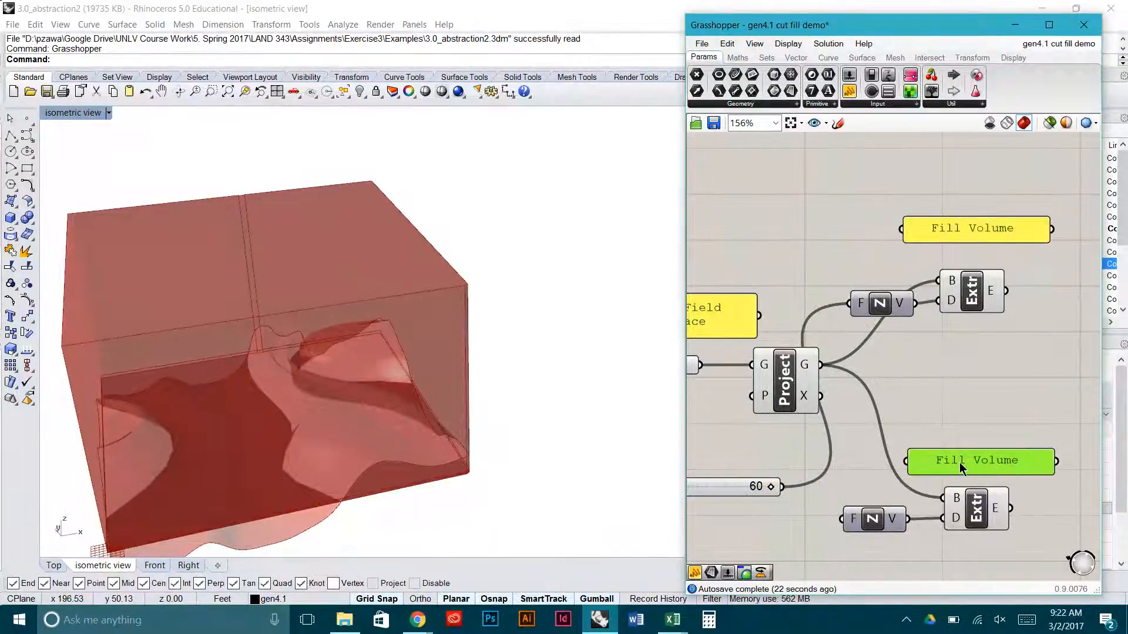
double_click(960, 466)
double_click(864, 401)
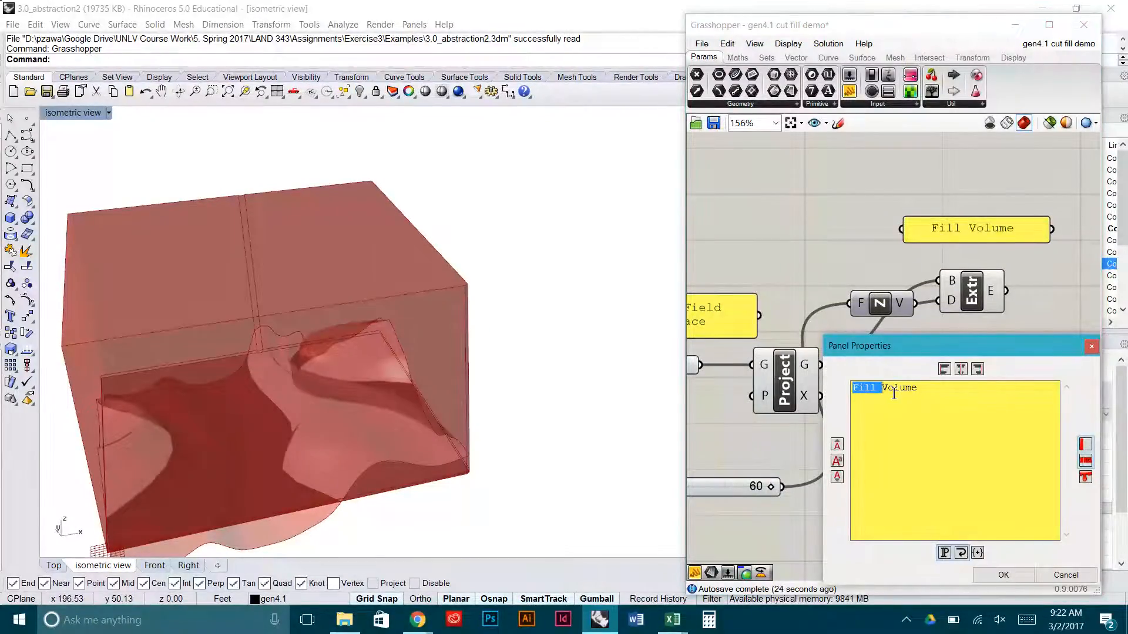
text(Cut)
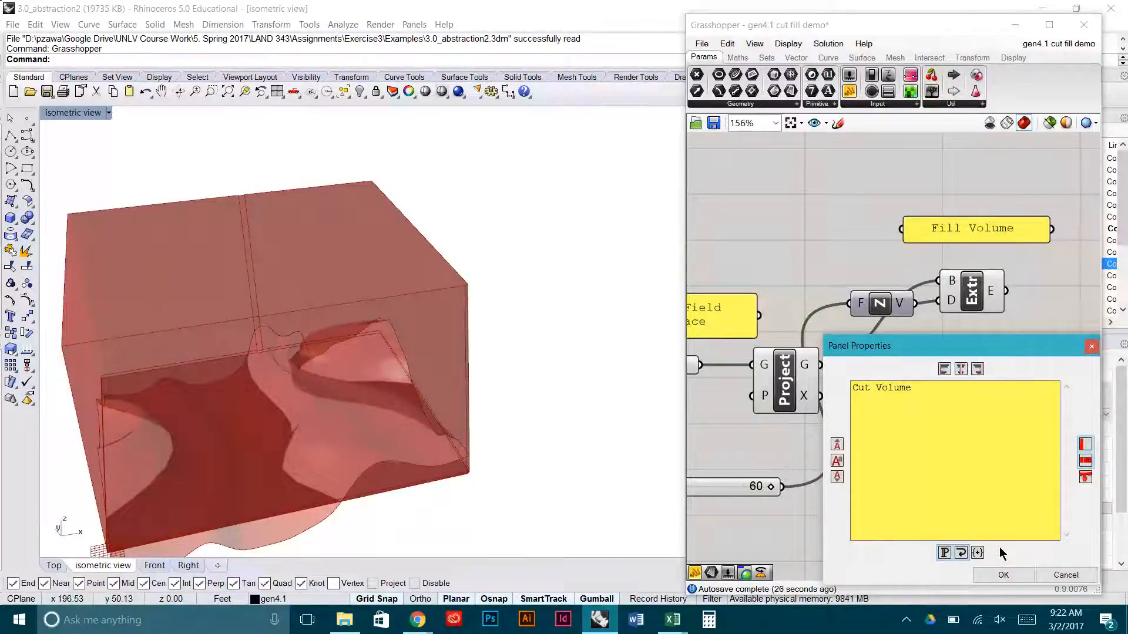
click(1003, 575)
- Move the Factor slider further away from the Extrude components and connect it to the lower Unit Z component's factor input
right_drag(946, 404, 1003, 359)
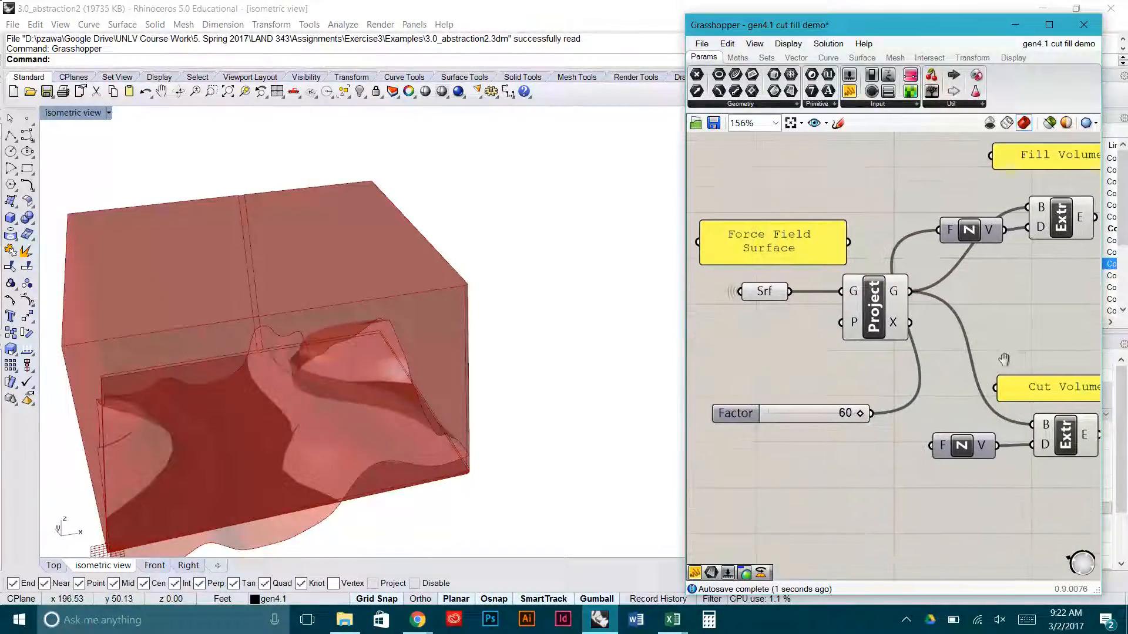
drag(816, 412, 931, 445)
click(564, 366)
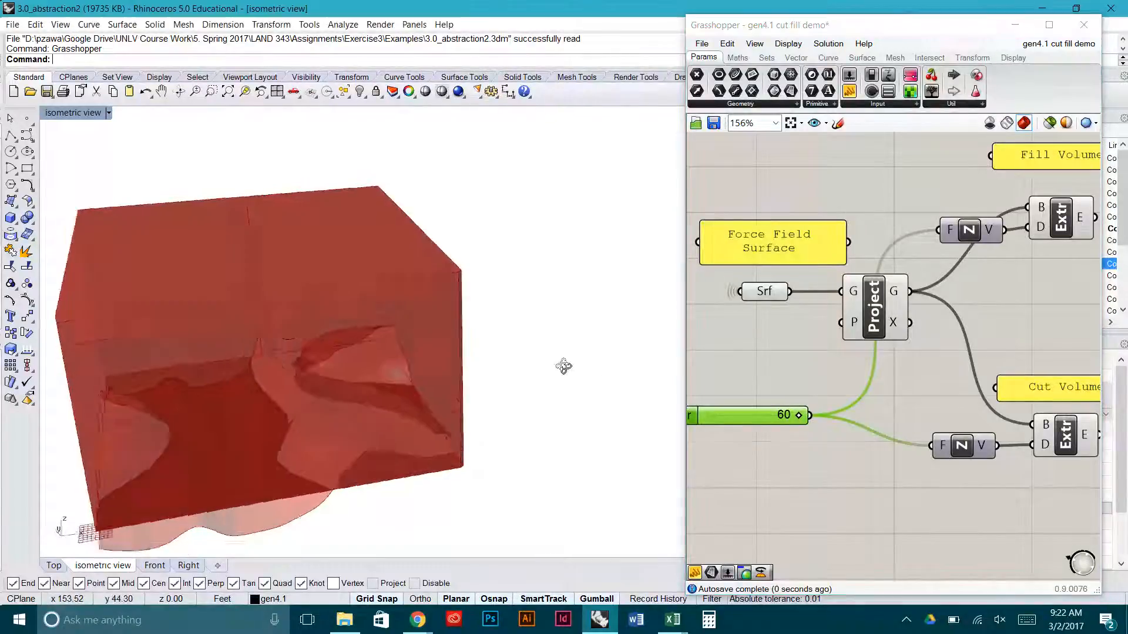
right_drag(564, 367, 551, 312)
- Reverse the Cut Volume extrusion by applying the expression -x to its Extrude component's direction input
right_drag(1006, 450, 853, 426)
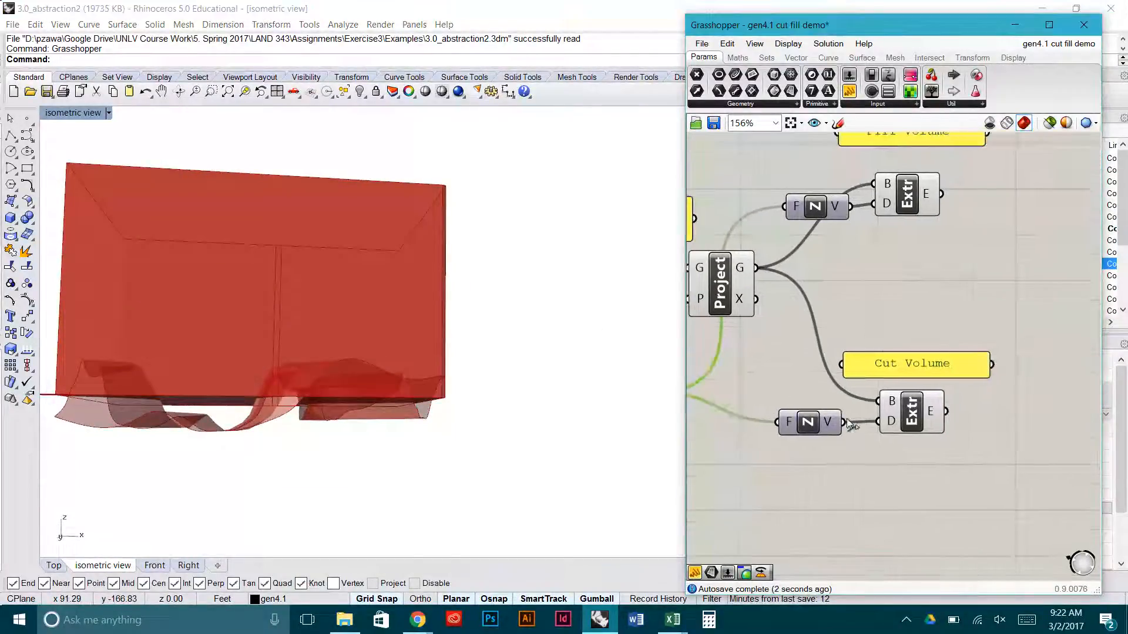
click(918, 427)
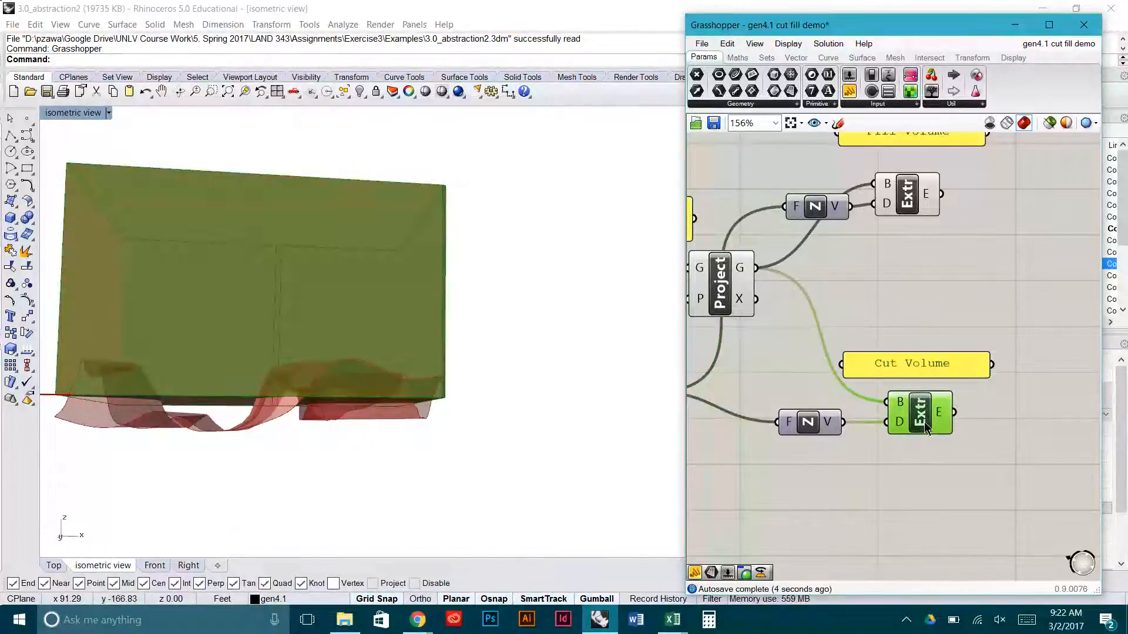
scroll(902, 422, up, 3)
right_click(902, 422)
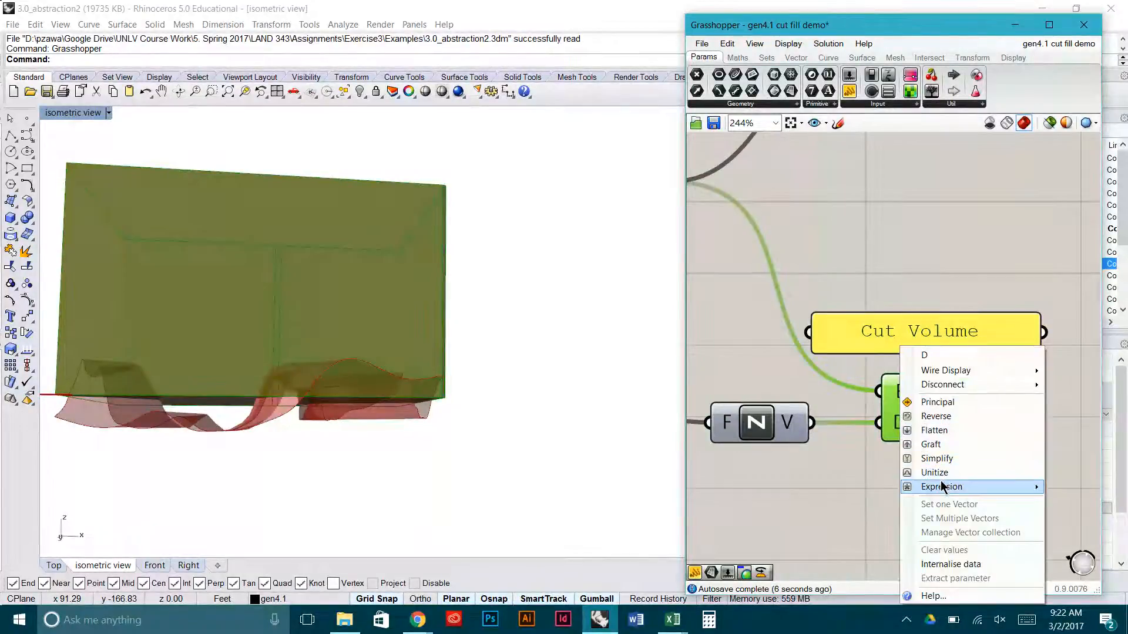
mouse_move(942, 488)
click(838, 503)
text(-x)
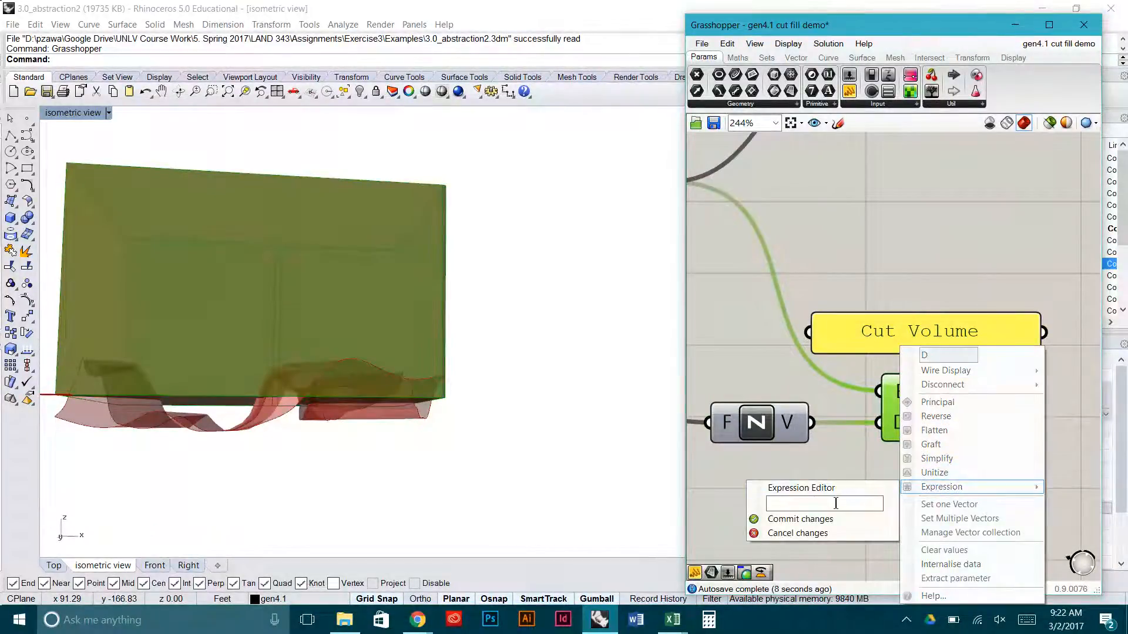
click(819, 520)
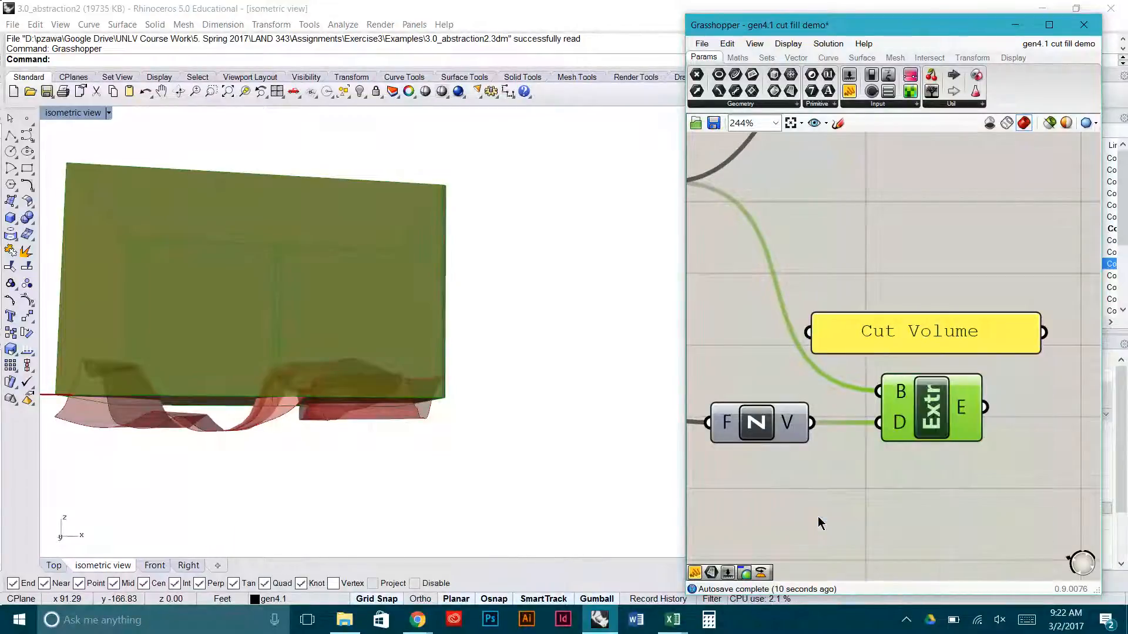
right_drag(550, 336, 567, 363)
scroll(582, 344, down, 3)
- Turn off the preview of the Project component so its flat surface is hidden in the model
click(840, 225)
scroll(841, 224, down, 3)
right_drag(840, 226, 858, 255)
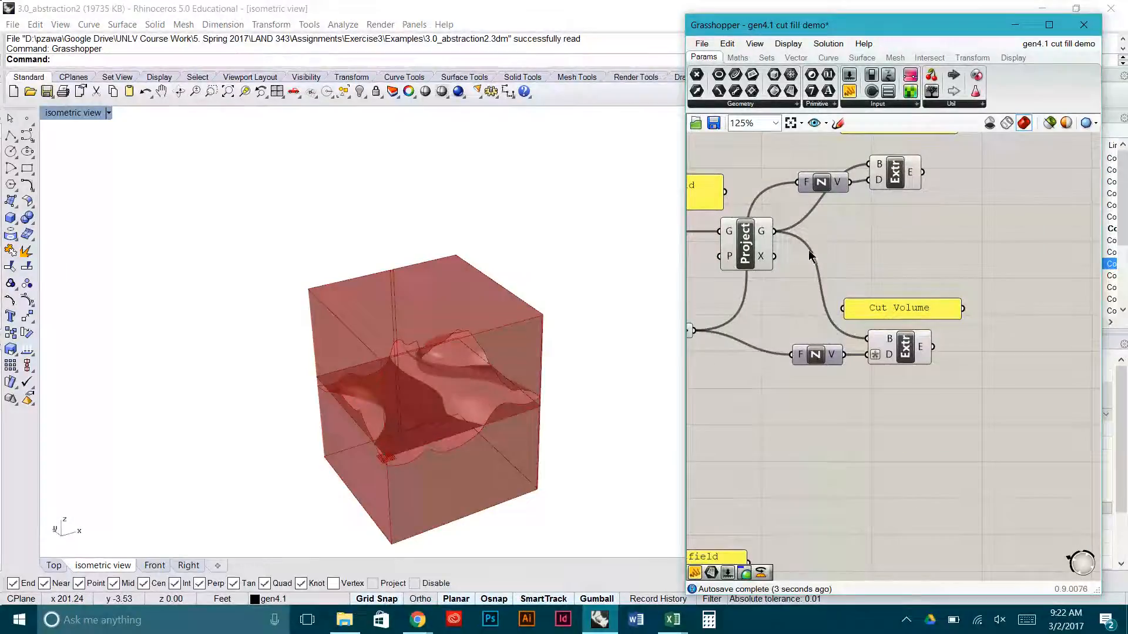
click(744, 259)
right_drag(587, 358, 574, 305)
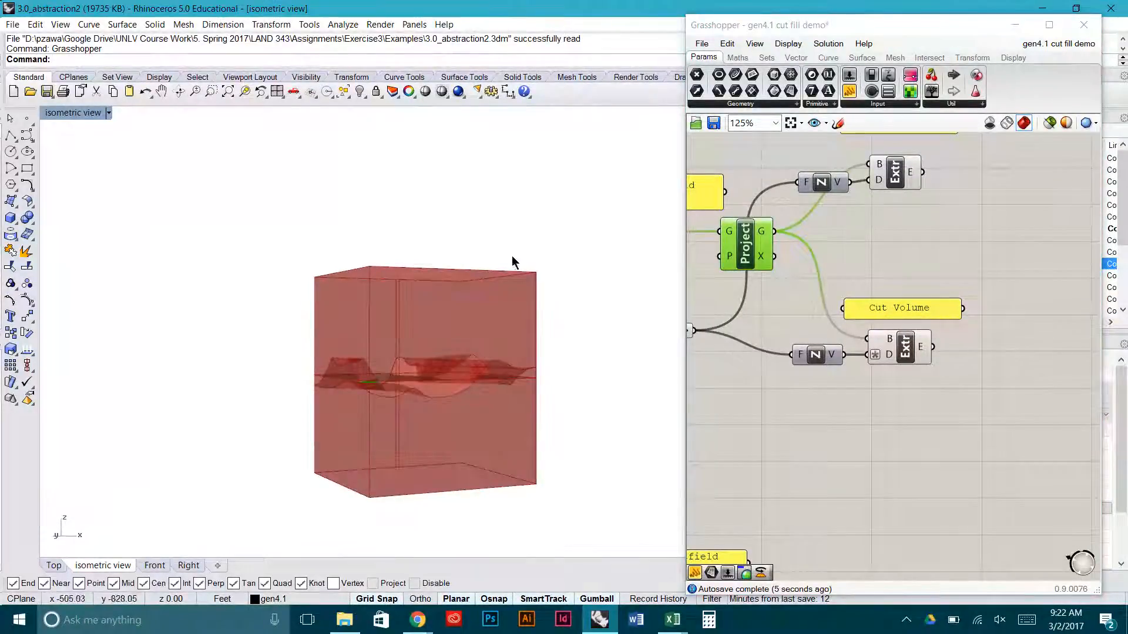
right_click(750, 258)
click(785, 272)
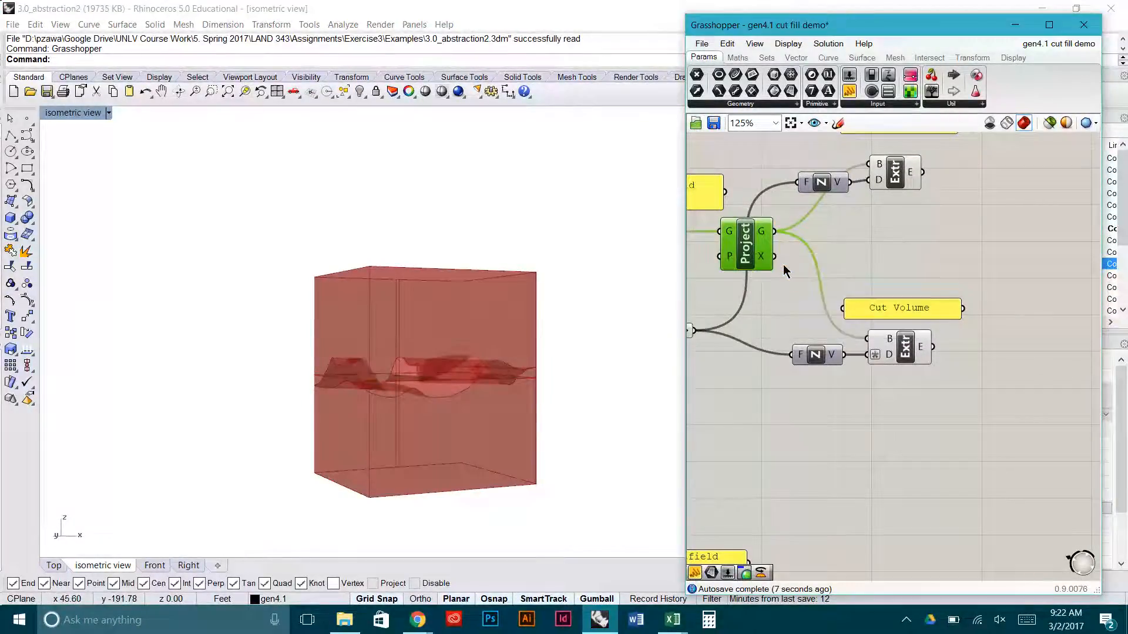
right_drag(558, 315, 549, 361)
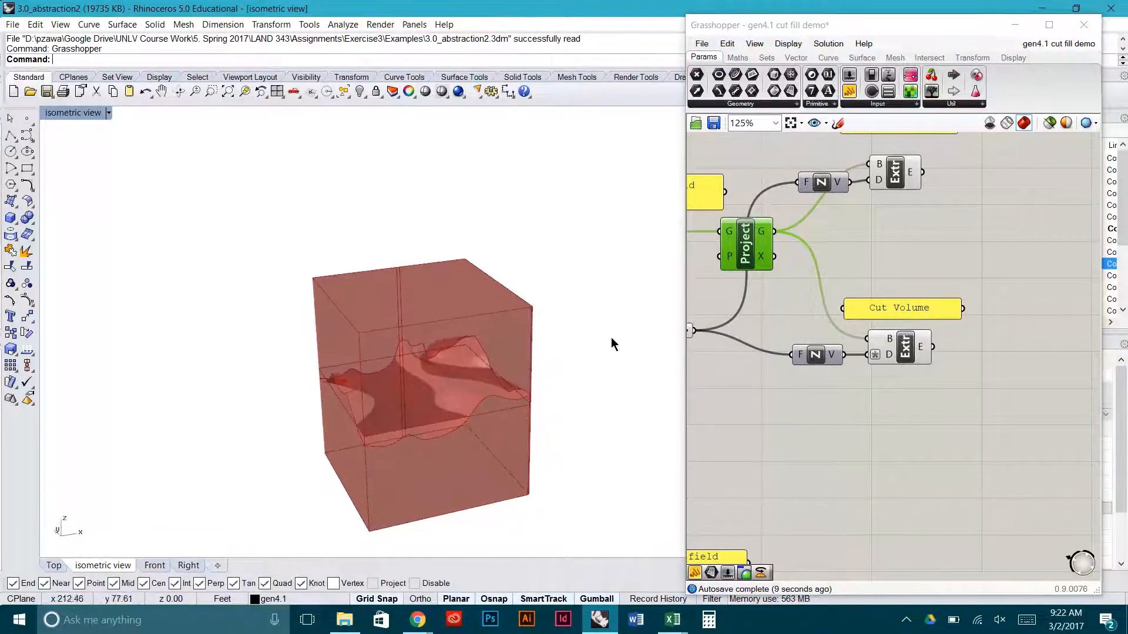
- Highlight the Force Field surface, the fill extrusion and the cut extrusion in turn to compare them in the model
right_drag(746, 278, 899, 319)
click(816, 277)
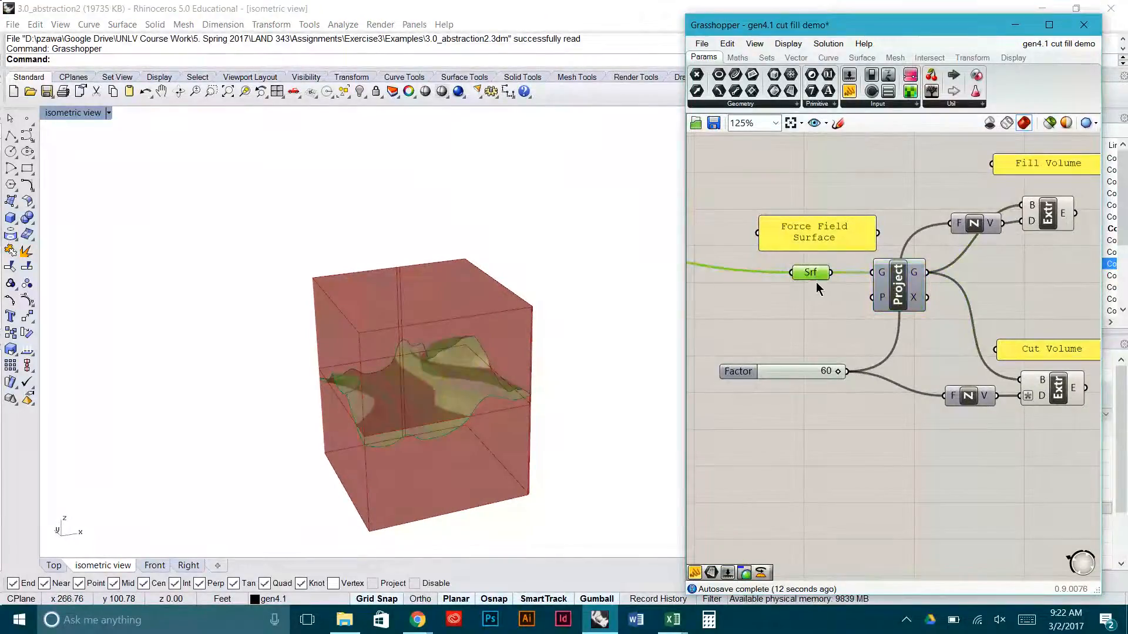
right_drag(821, 321, 708, 347)
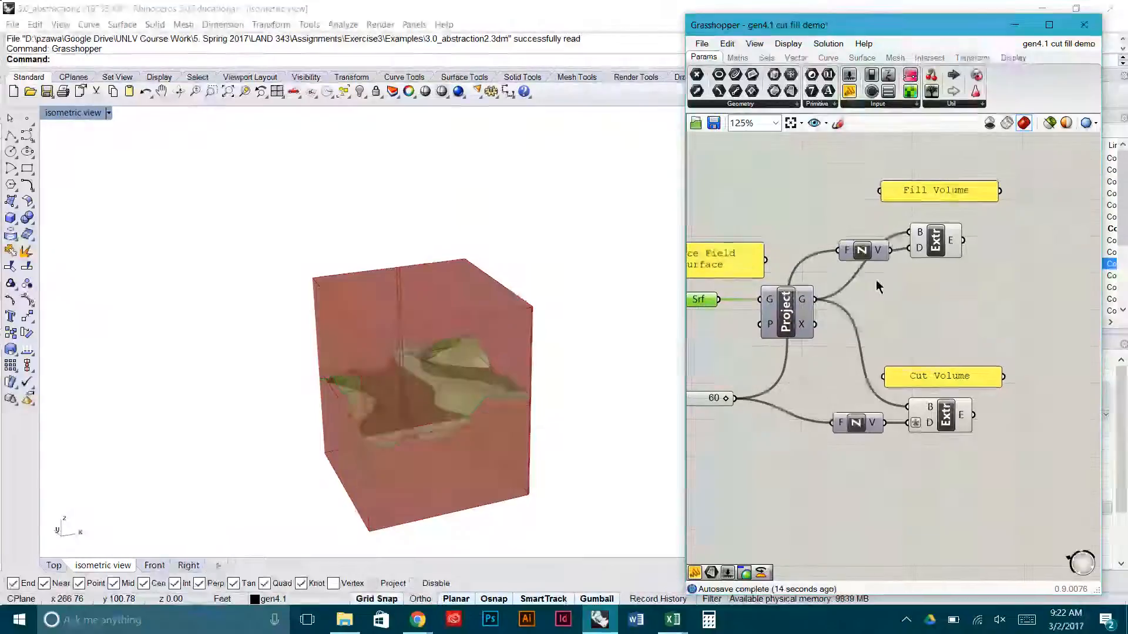
click(935, 244)
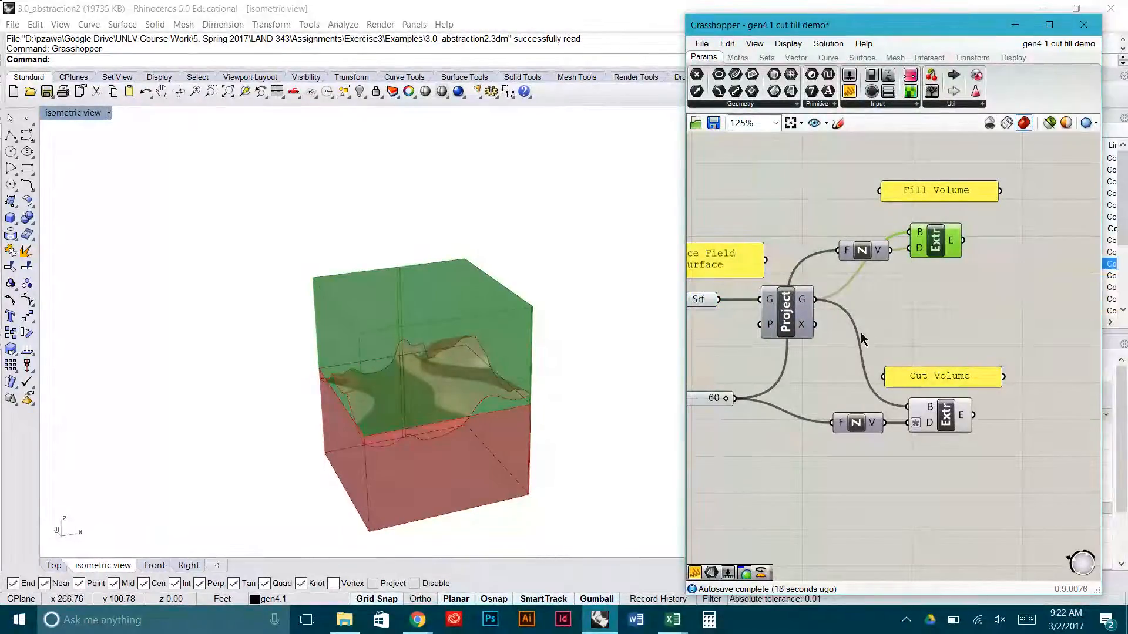
click(707, 301)
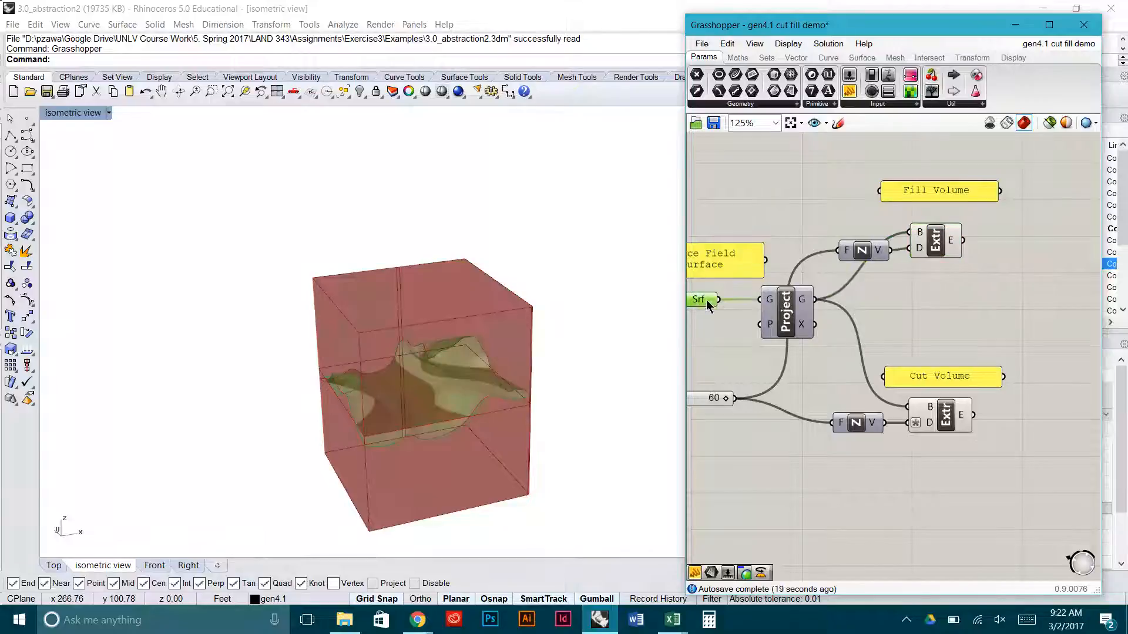
click(931, 425)
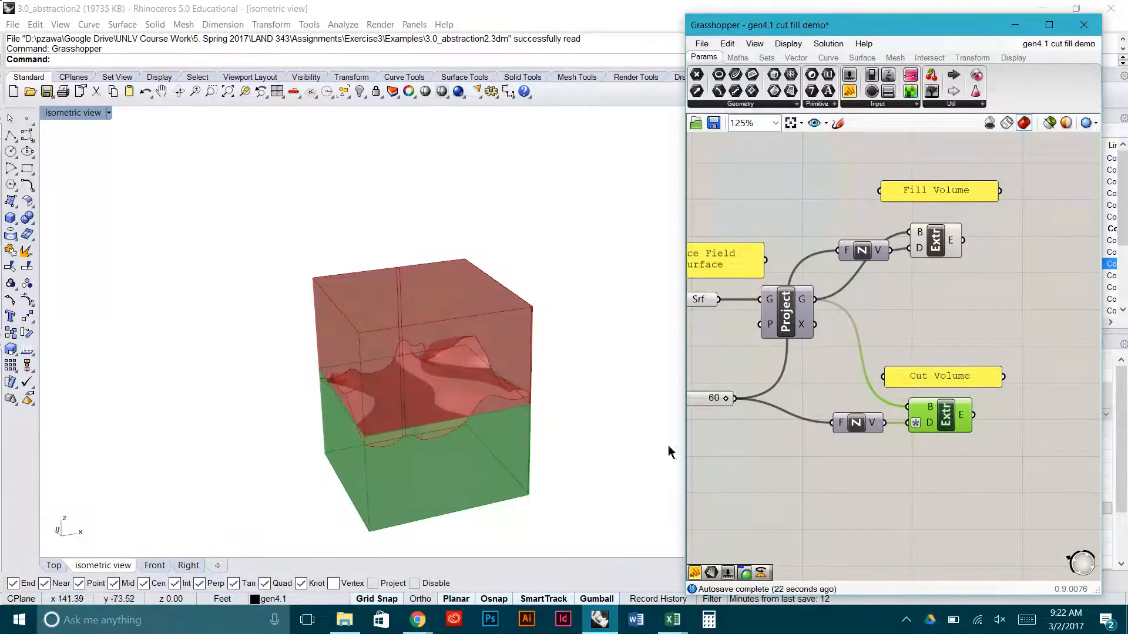
right_drag(578, 451, 573, 417)
click(899, 321)
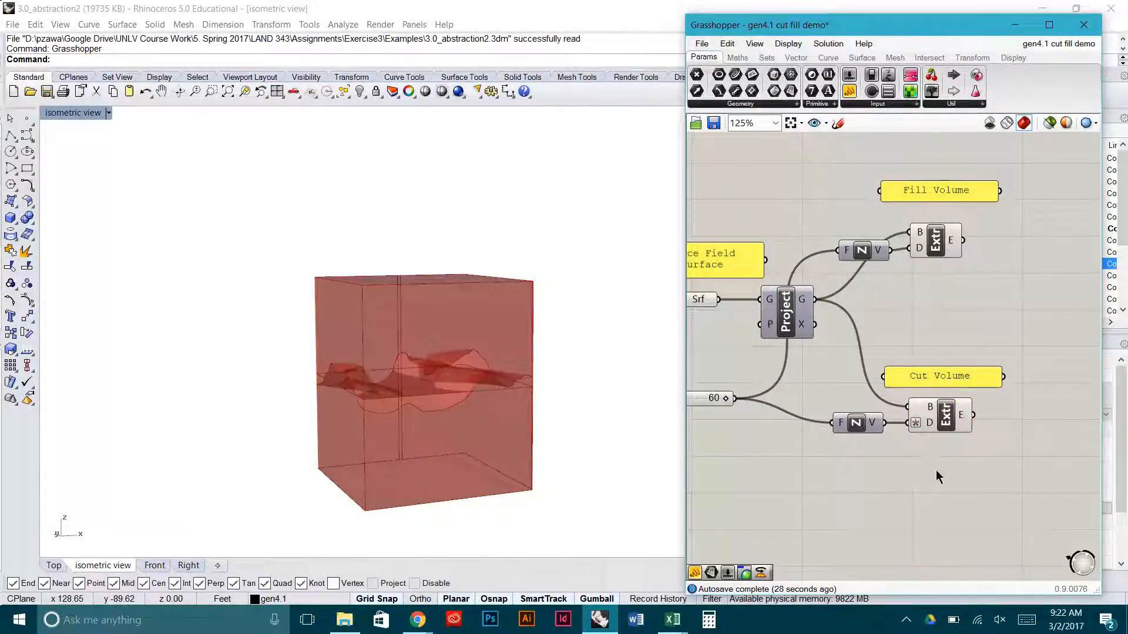
- Move the Cut Volume panel together with its Unit Z and Extrude components slightly down the canvas
drag(940, 475, 843, 382)
drag(930, 381, 929, 414)
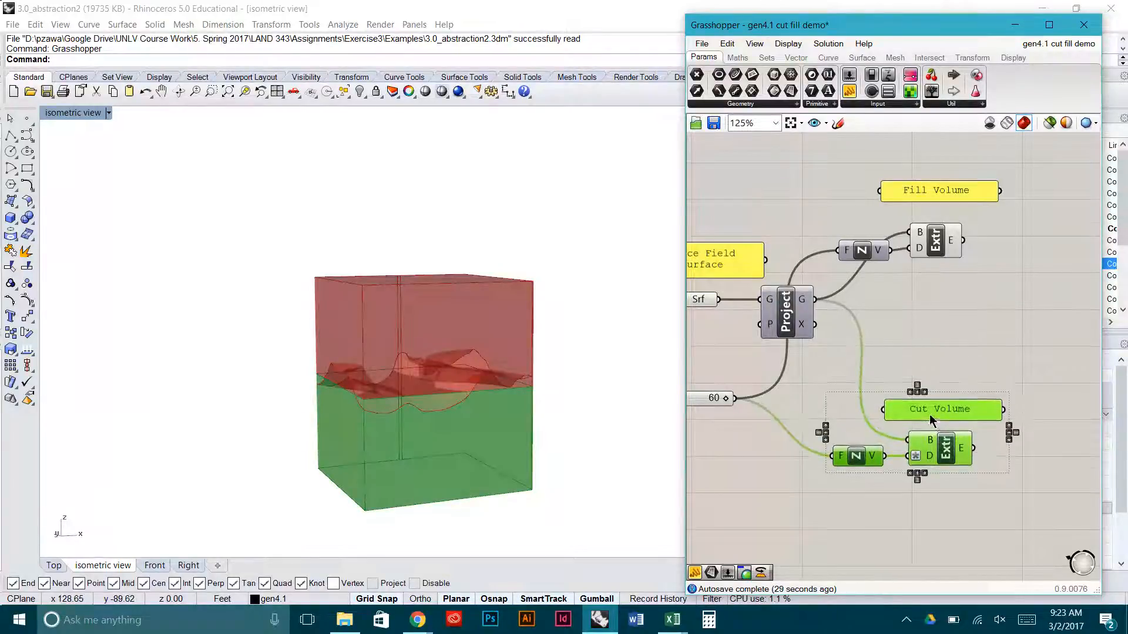
- Move the Force Field surface's Srf parameter further from the Project component to make room between them
right_click(963, 314)
click(865, 313)
right_drag(865, 312, 982, 320)
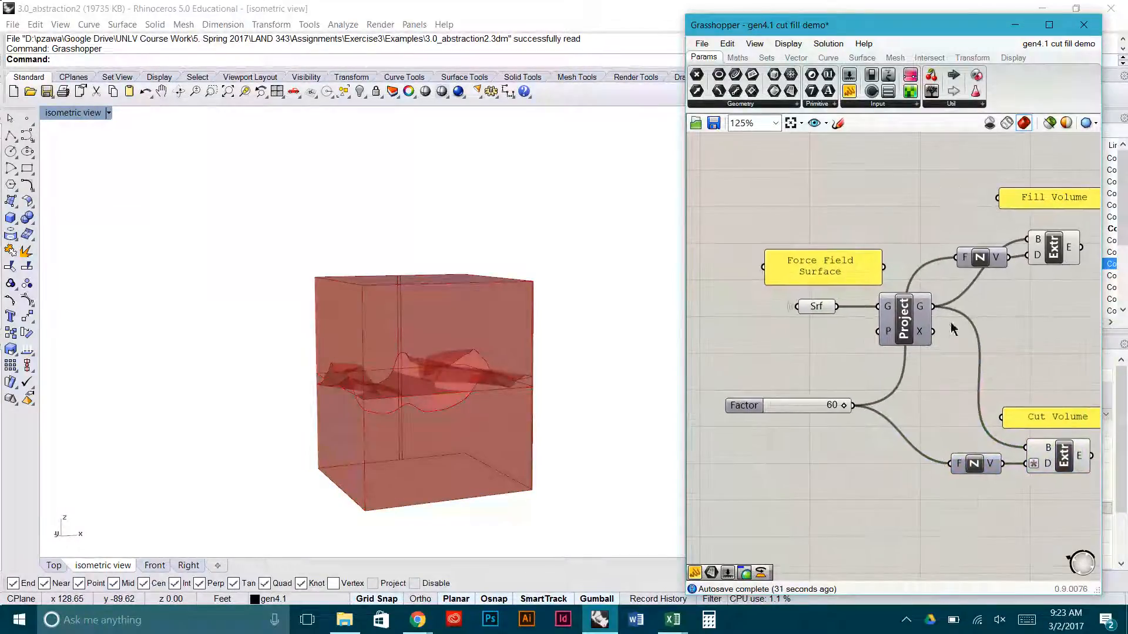
drag(817, 310, 768, 315)
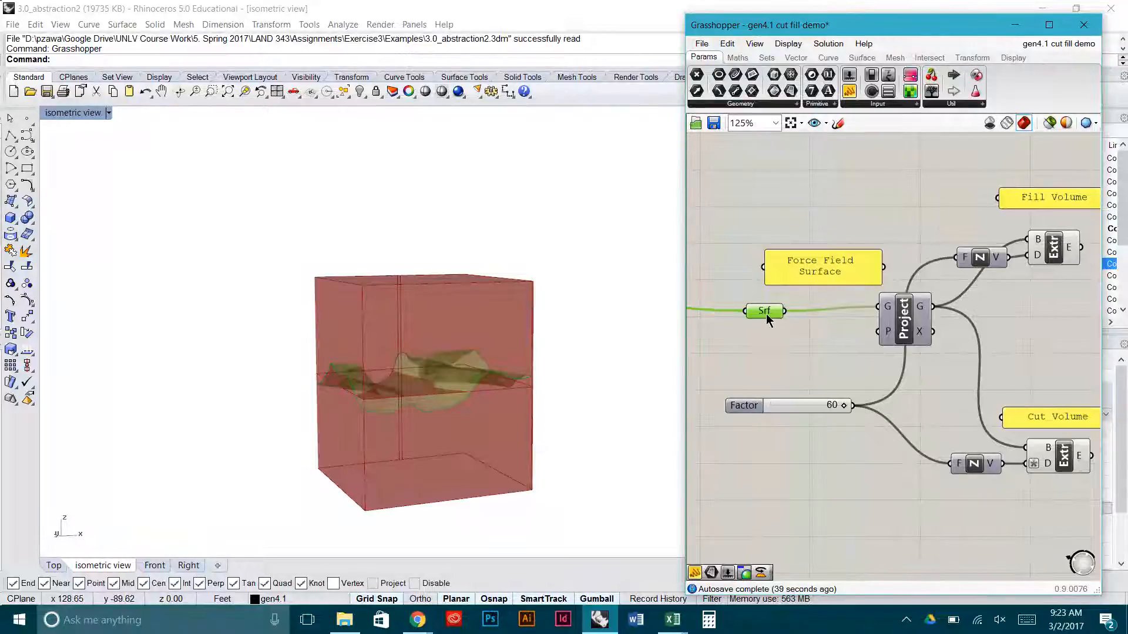
drag(767, 319, 765, 314)
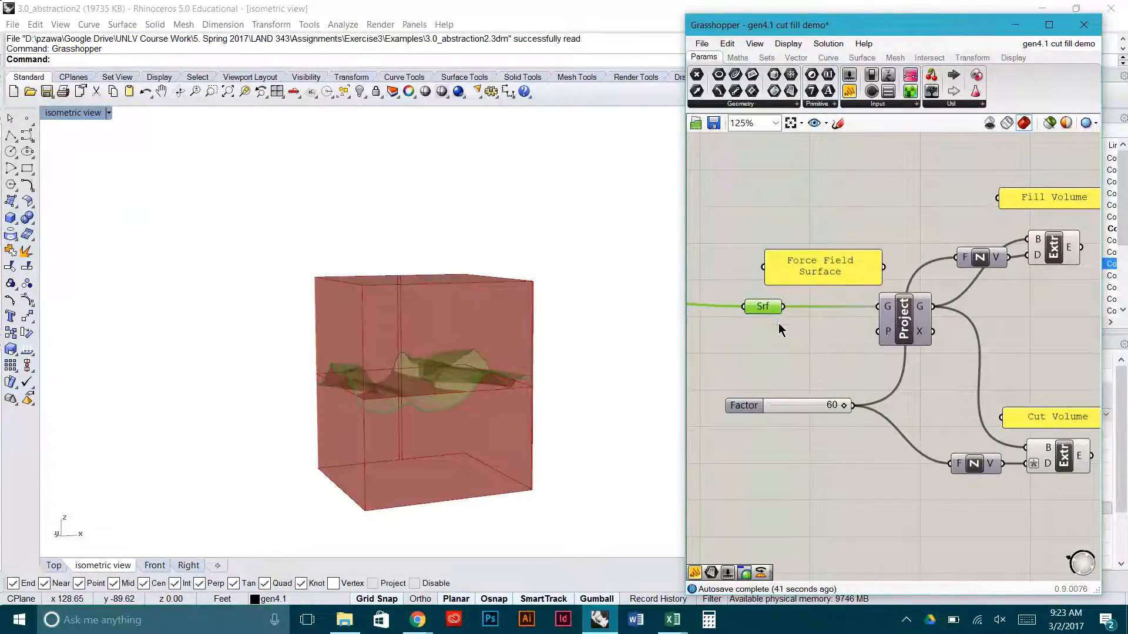
right_drag(530, 347, 534, 355)
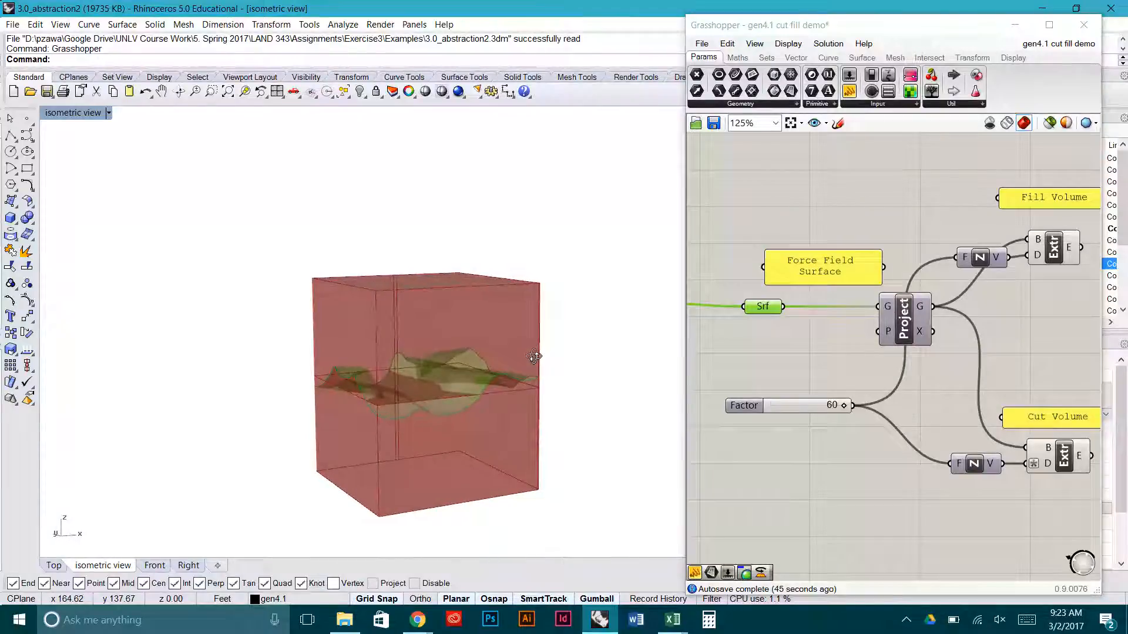
click(905, 359)
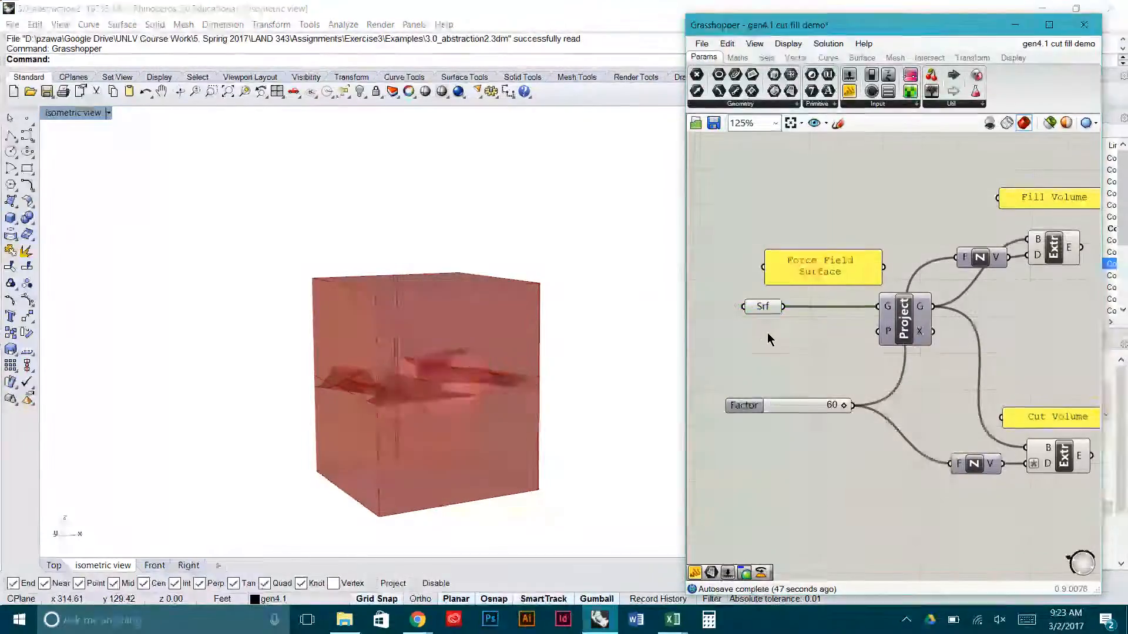
- Add a Move component below the Srf parameter and connect the Force Field surface to its geometry input
right_drag(910, 357, 846, 419)
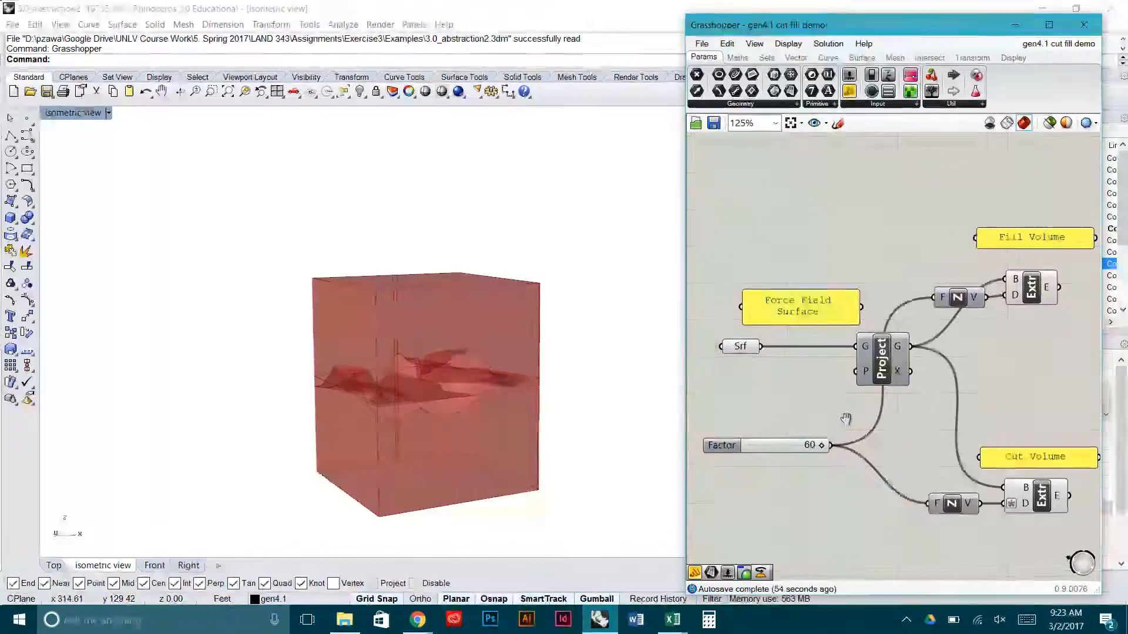
double_click(793, 398)
text(move)
key(Return)
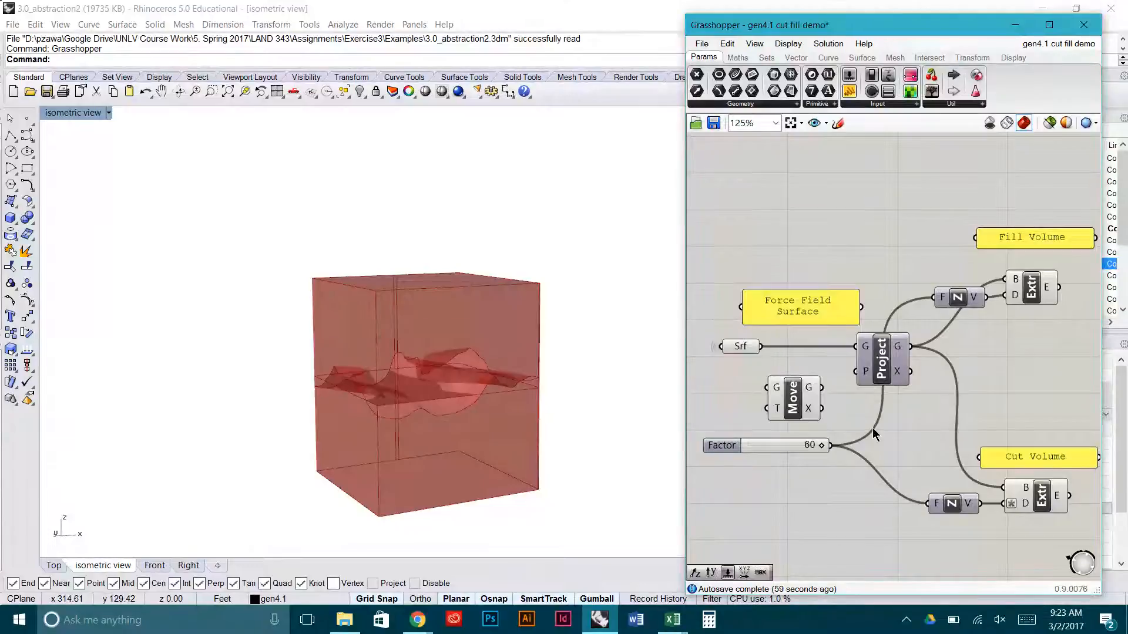
drag(761, 347, 824, 398)
- Add a Unit Z vector, connect it to the Move component's T input and place it close beside Move
right_drag(736, 408, 810, 399)
double_click(776, 393)
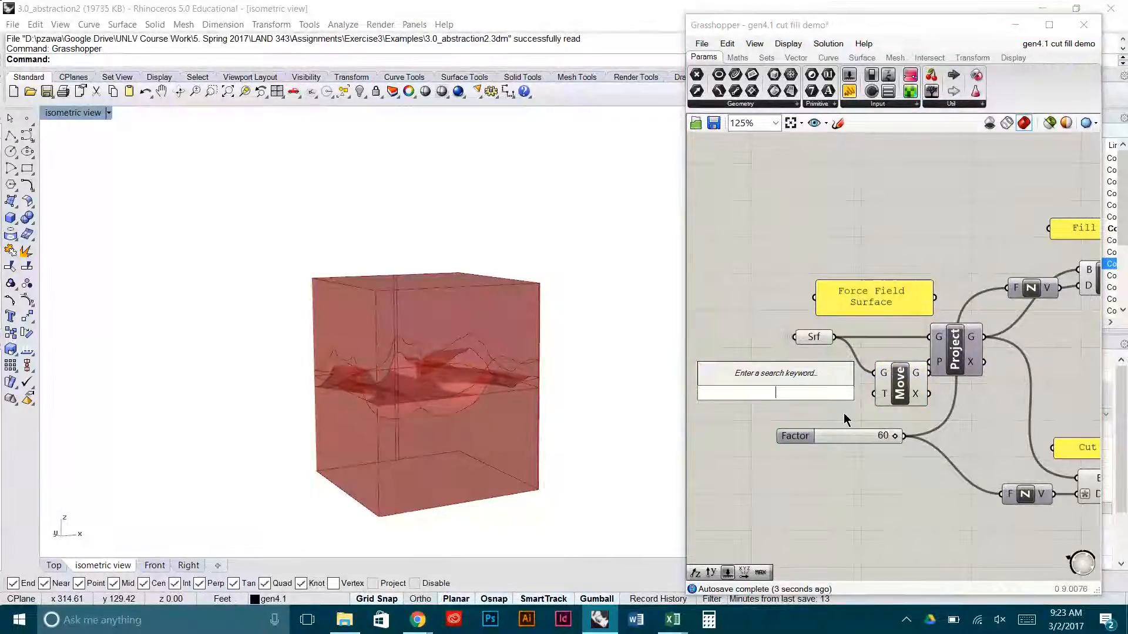
text(z)
key(Return)
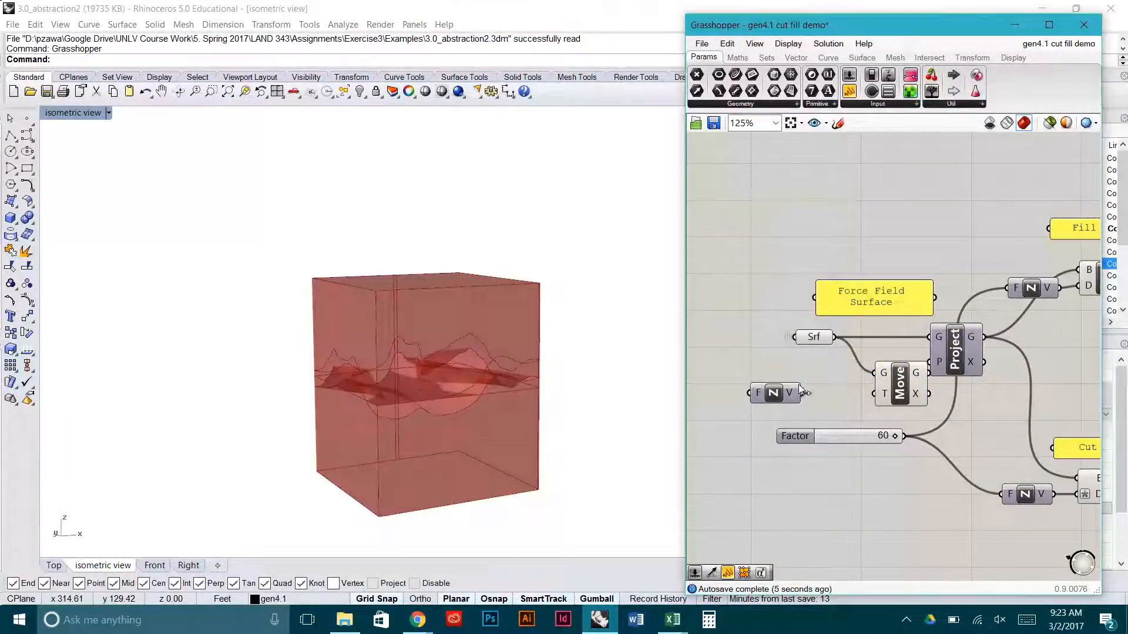
drag(800, 392, 874, 394)
drag(753, 398, 798, 400)
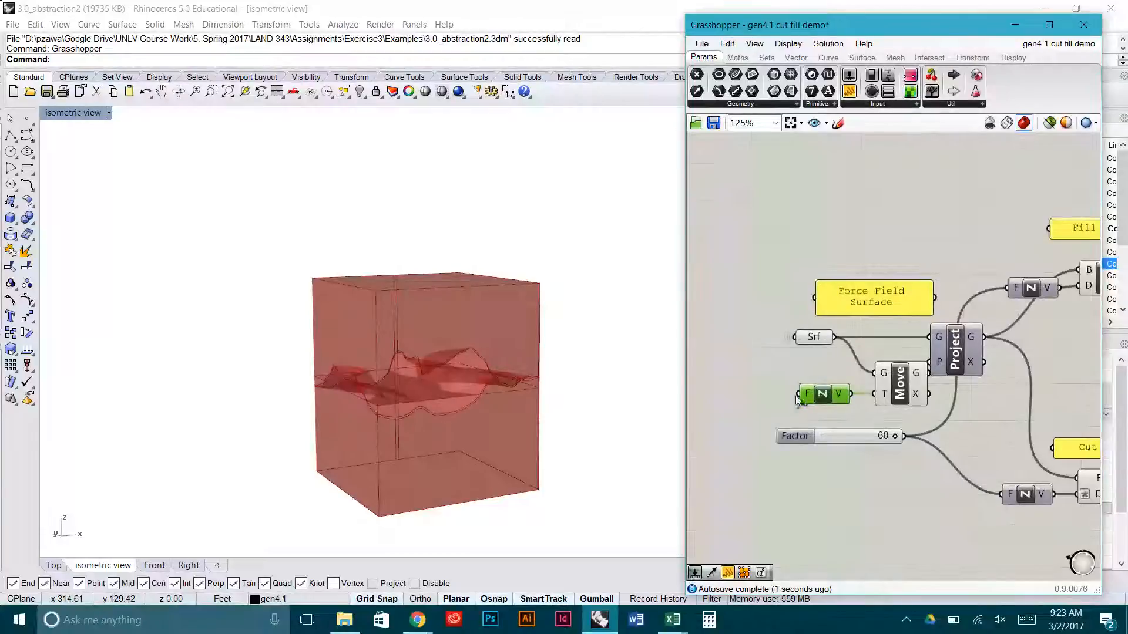
- Create a number slider ranging from -3.50 to 3.50 and connect it to the factor input of Move's Unit Z
right_drag(798, 400, 884, 406)
double_click(801, 392)
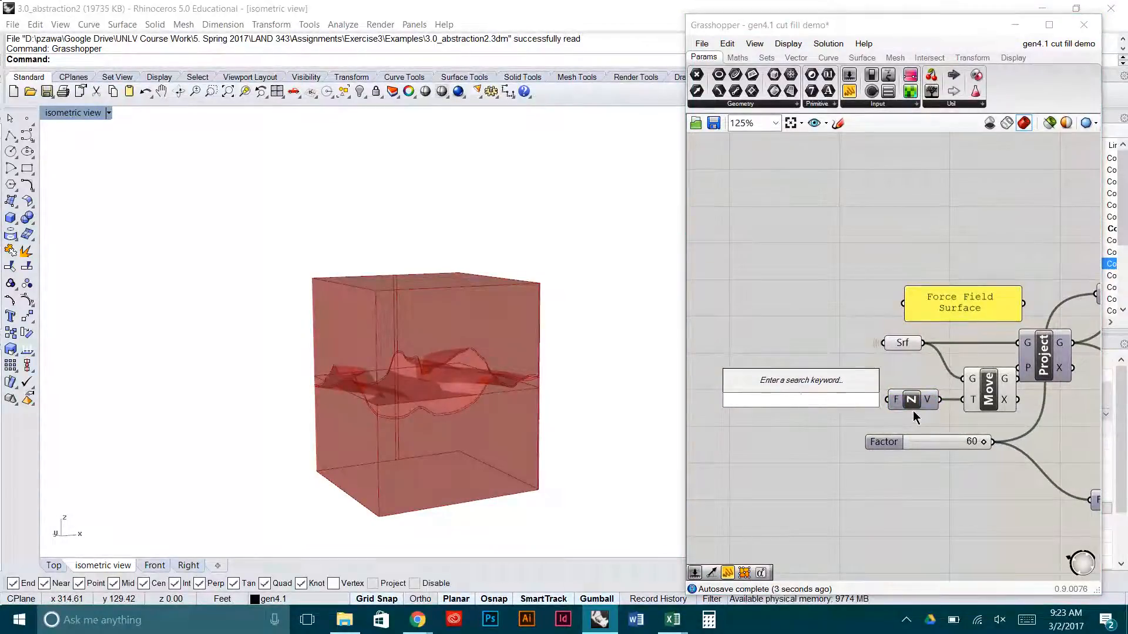
text(-3.)
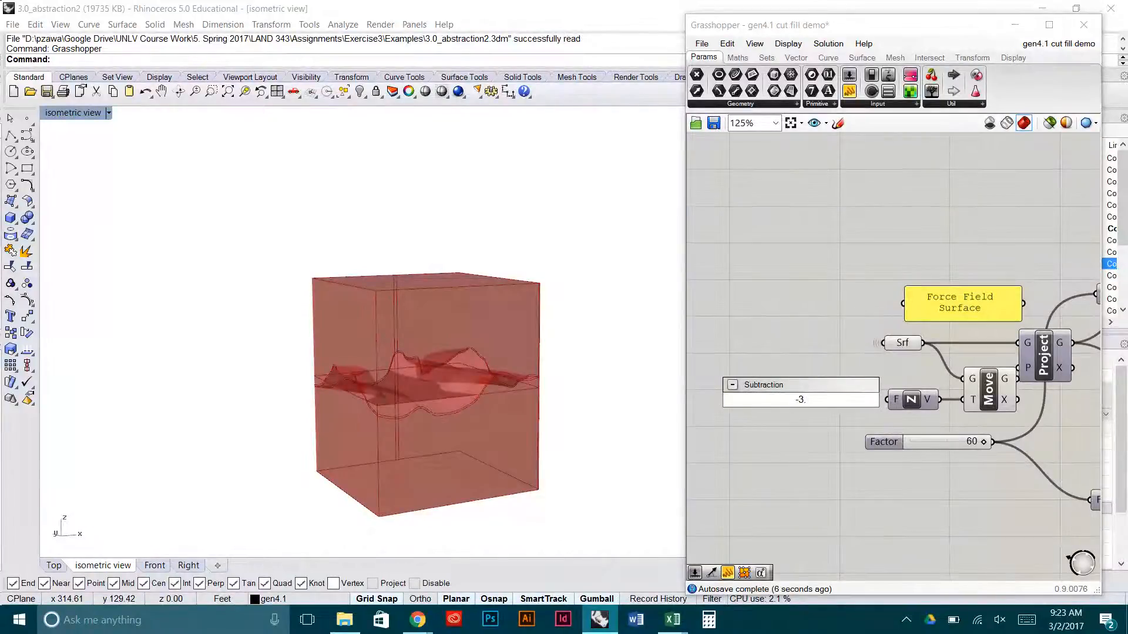
text(50<3.50)
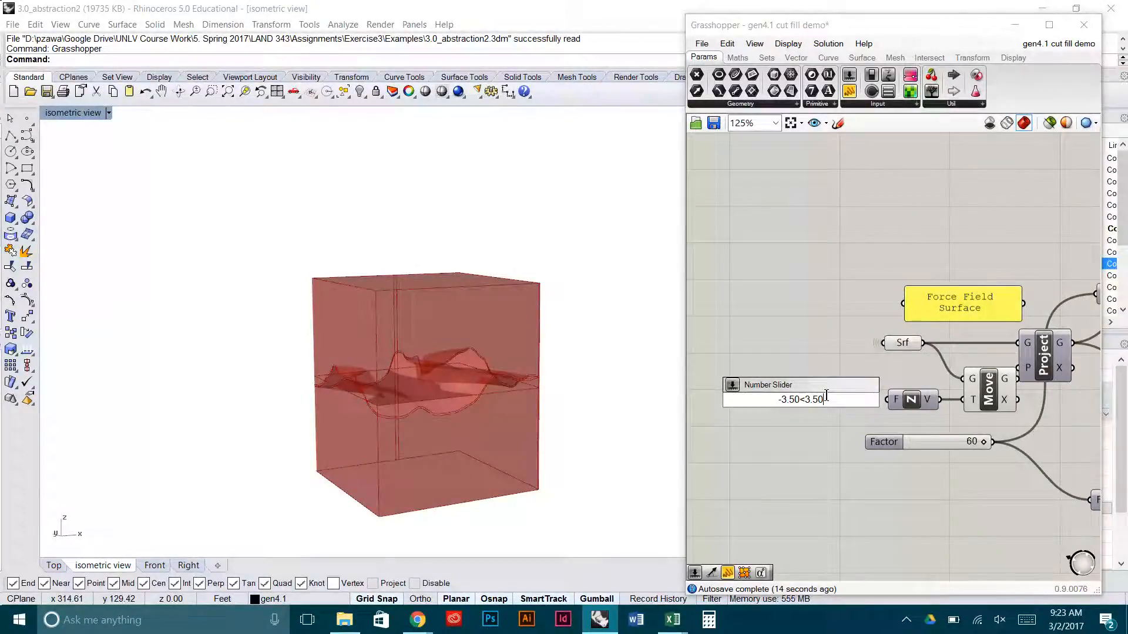
key(Return)
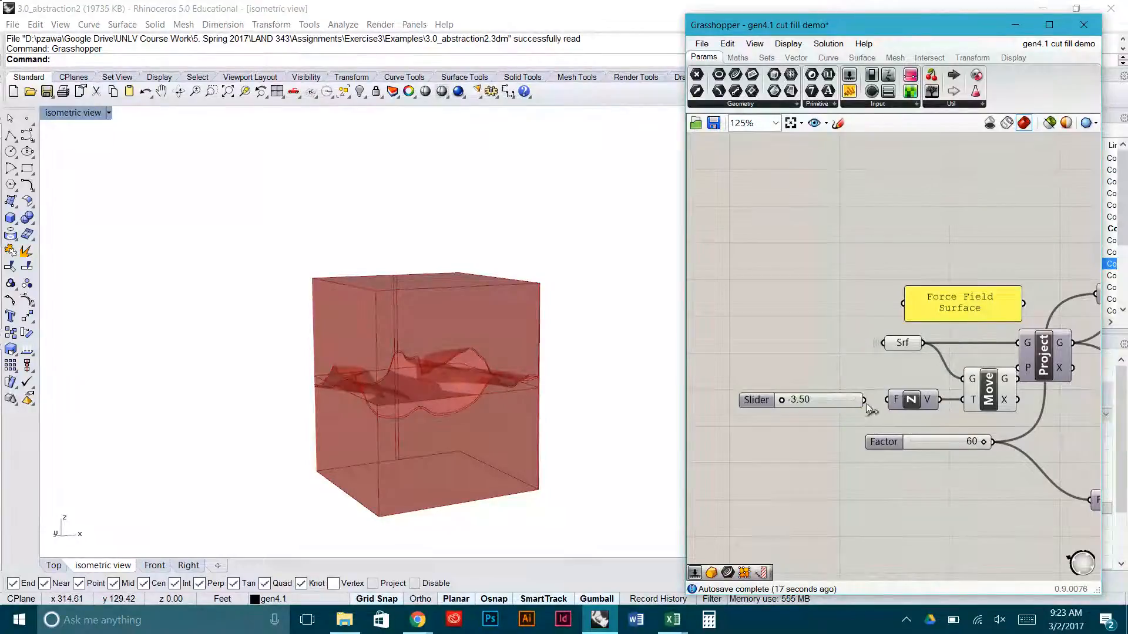
drag(879, 403, 880, 403)
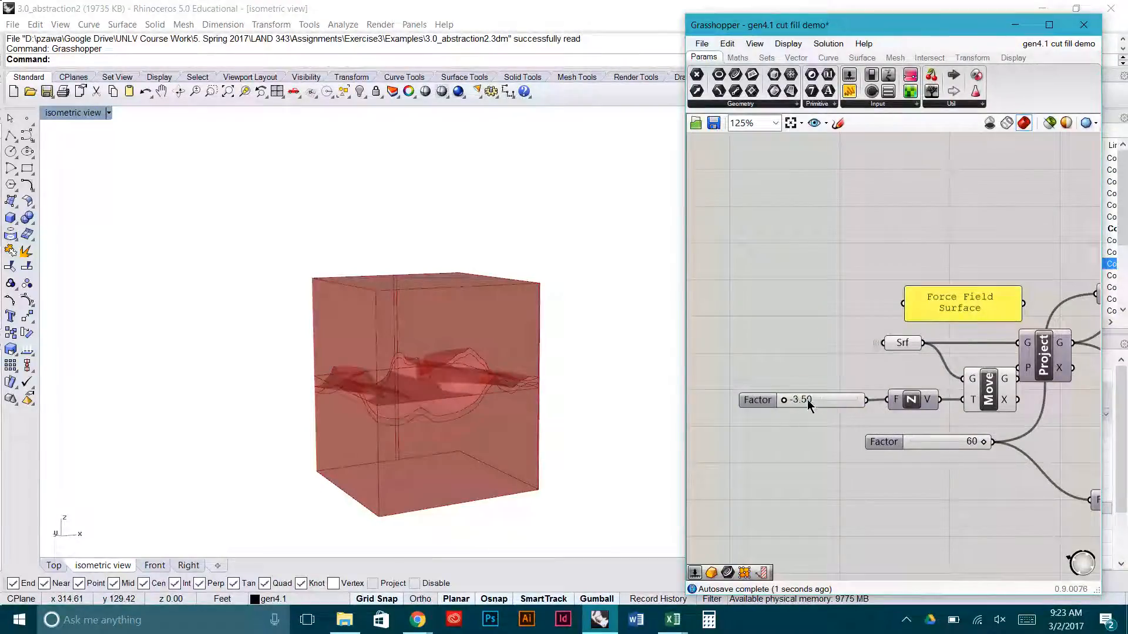
- Turn off the previews of the original surface and both Extrude components so only the moved surface is displayed
right_drag(1026, 390, 870, 365)
click(834, 350)
middle_click(834, 351)
click(869, 317)
drag(1042, 520, 1006, 265)
middle_click(1005, 266)
click(1039, 225)
click(1011, 334)
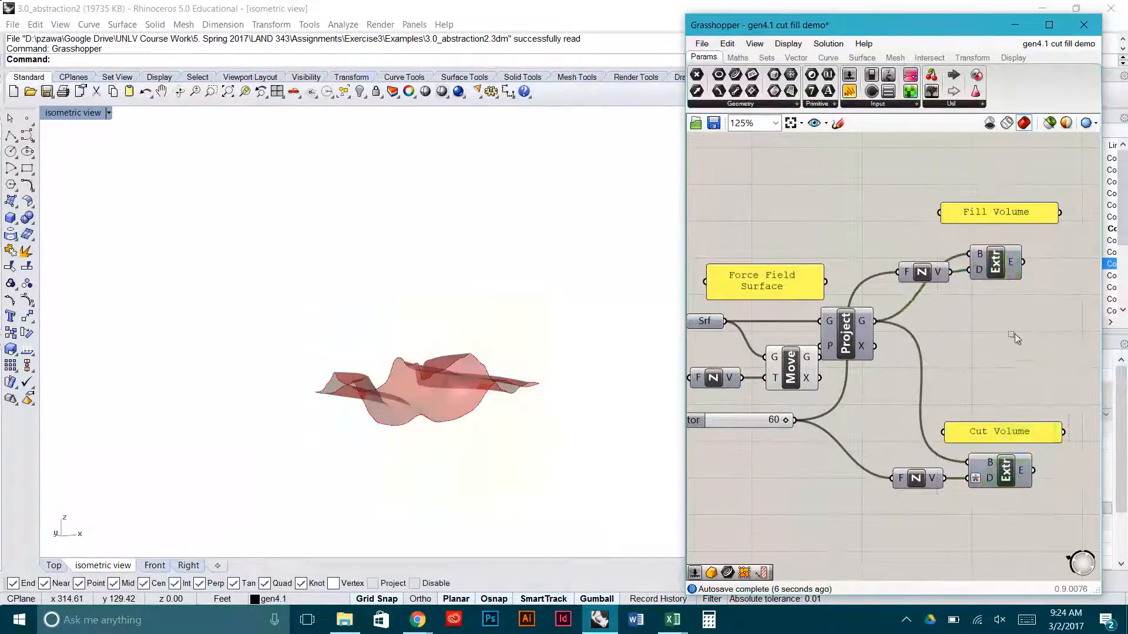
- Set the moved surface's offset to 0.64 and preview the Project component's flat surface to compare the two
right_drag(948, 357, 1116, 364)
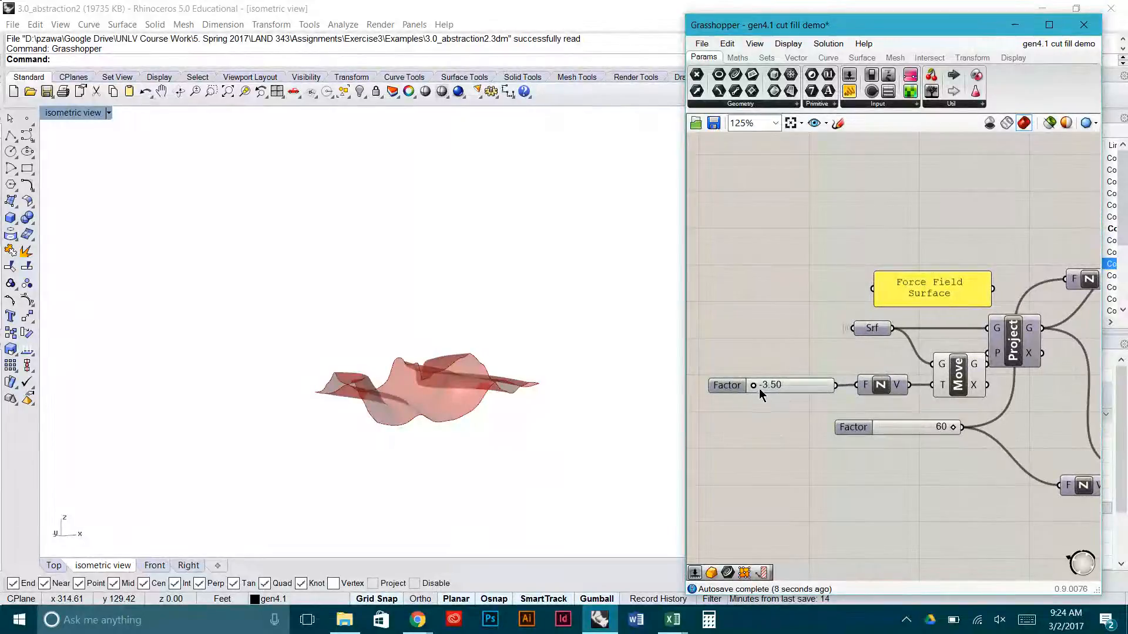
drag(768, 387, 805, 389)
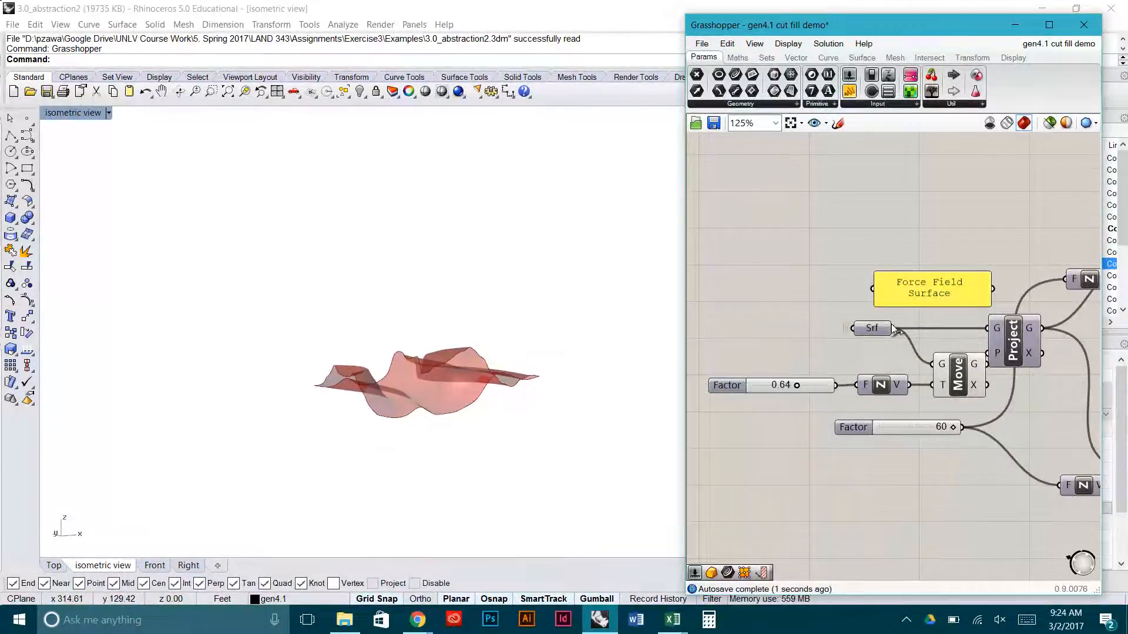
right_click(1013, 340)
click(993, 358)
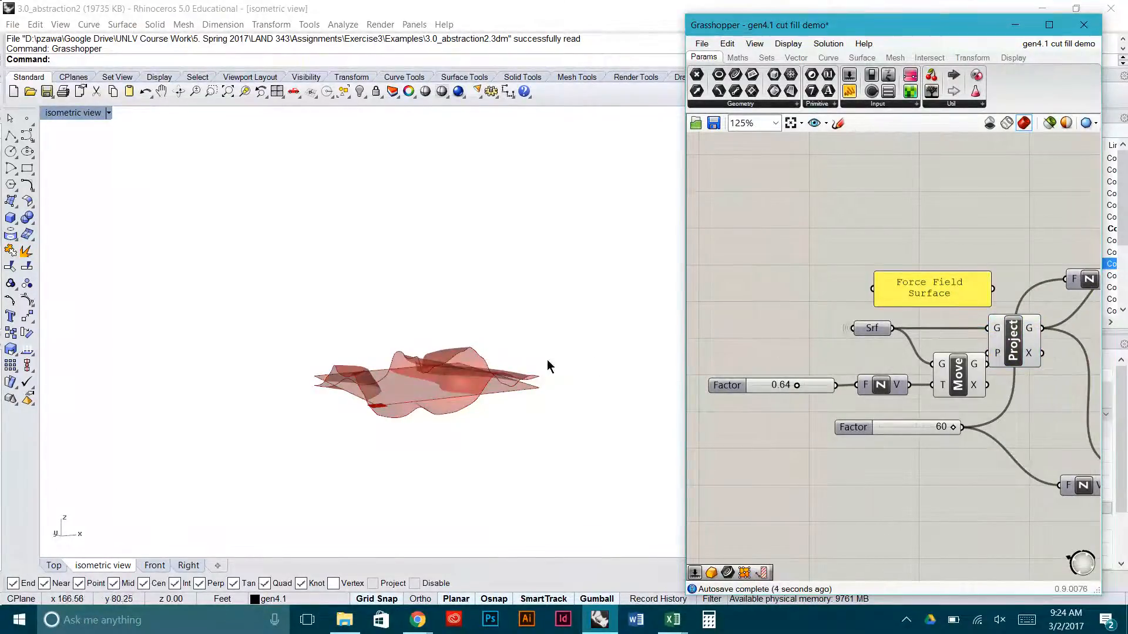
right_drag(549, 366, 529, 370)
click(1010, 346)
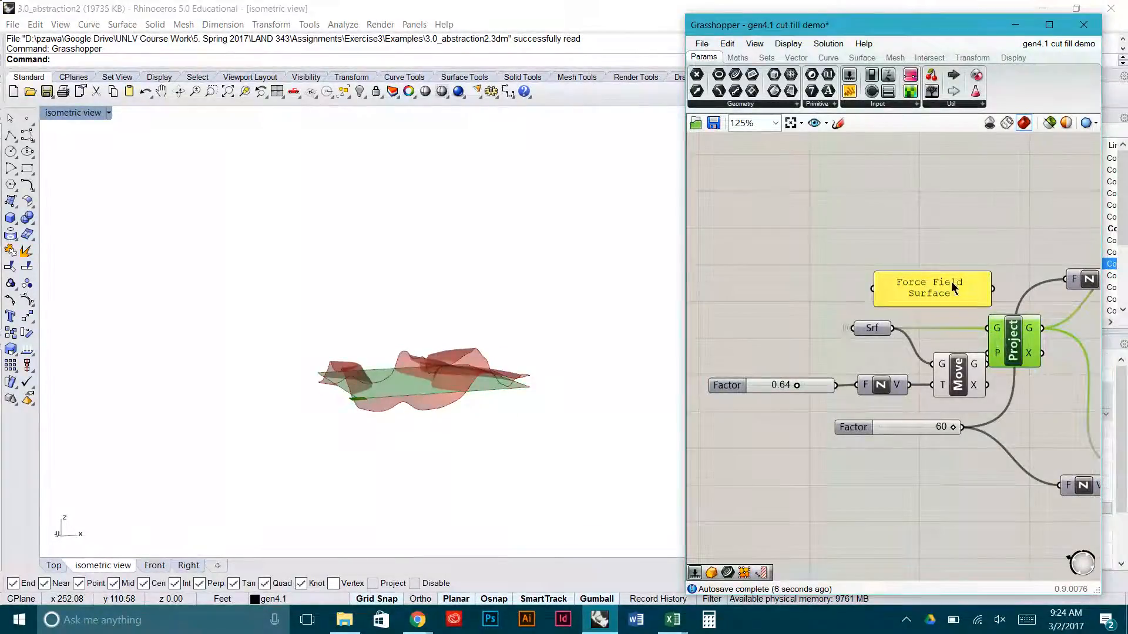
- Shift the Force Field Surface panel aside, set the Move offset slider to 0.98 and highlight the moved surface
drag(950, 281, 886, 278)
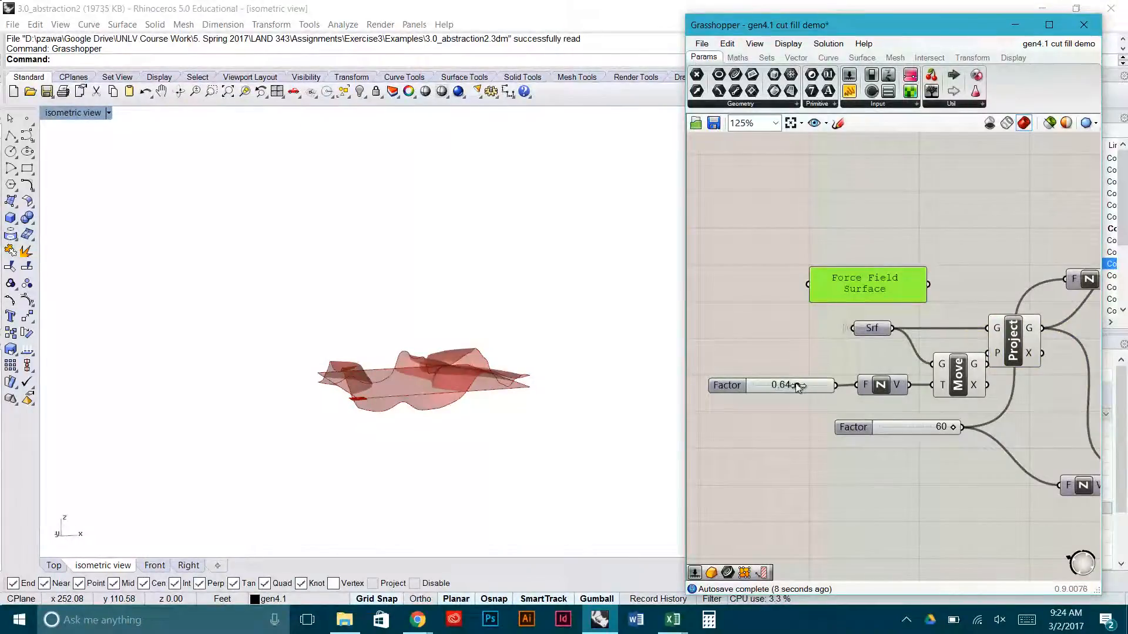
mouse_move(796, 386)
mouse_down()
mouse_move(827, 387)
mouse_move(773, 385)
mouse_move(800, 389)
mouse_up()
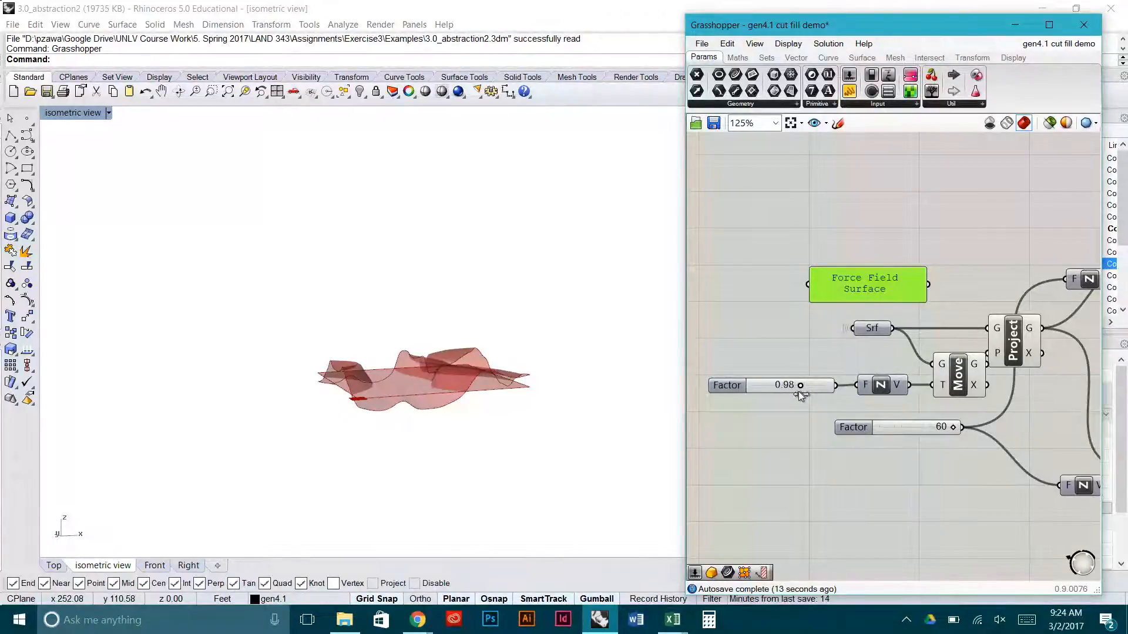
right_click(968, 389)
click(940, 380)
- Turn off the preview of the Project component to hide its flat surface
right_drag(1010, 329, 811, 360)
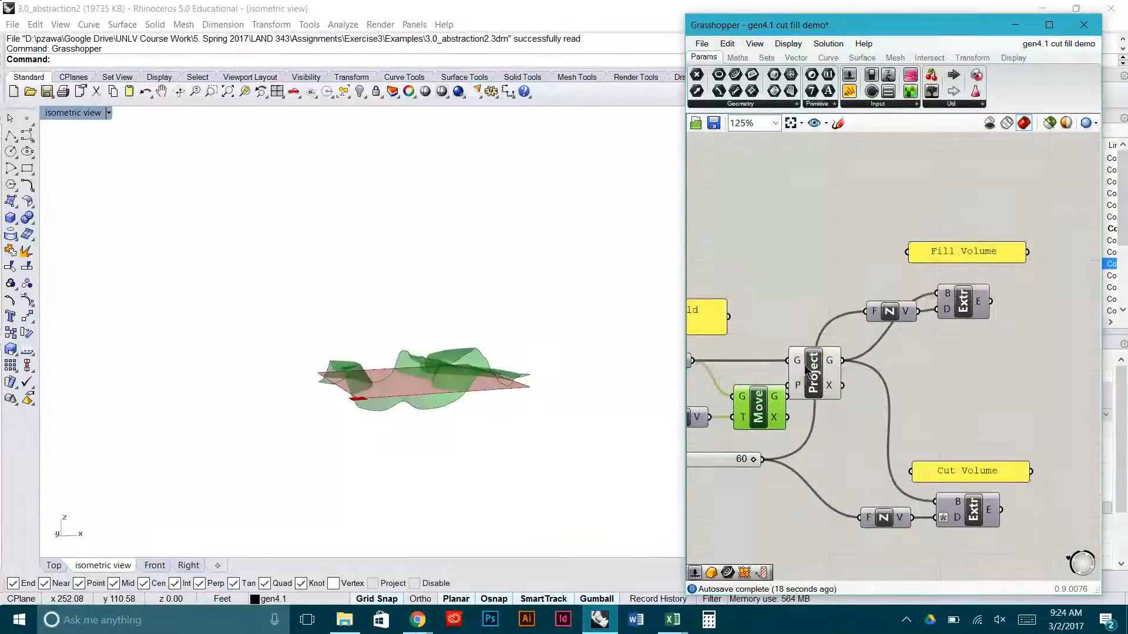
click(806, 370)
right_click(805, 371)
click(829, 393)
right_drag(820, 403, 954, 395)
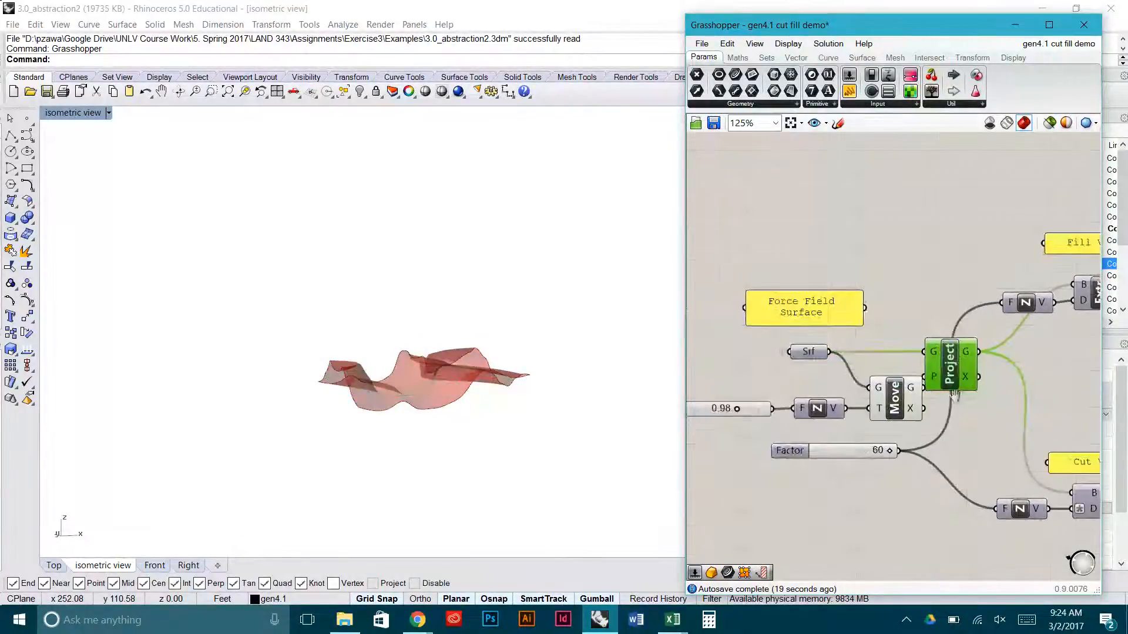
- Reposition the Move component beyond Project, with its Unit Z and Factor slider lined up before it
click(855, 410)
drag(894, 417, 1043, 417)
click(860, 402)
drag(817, 409, 949, 409)
drag(744, 405, 851, 408)
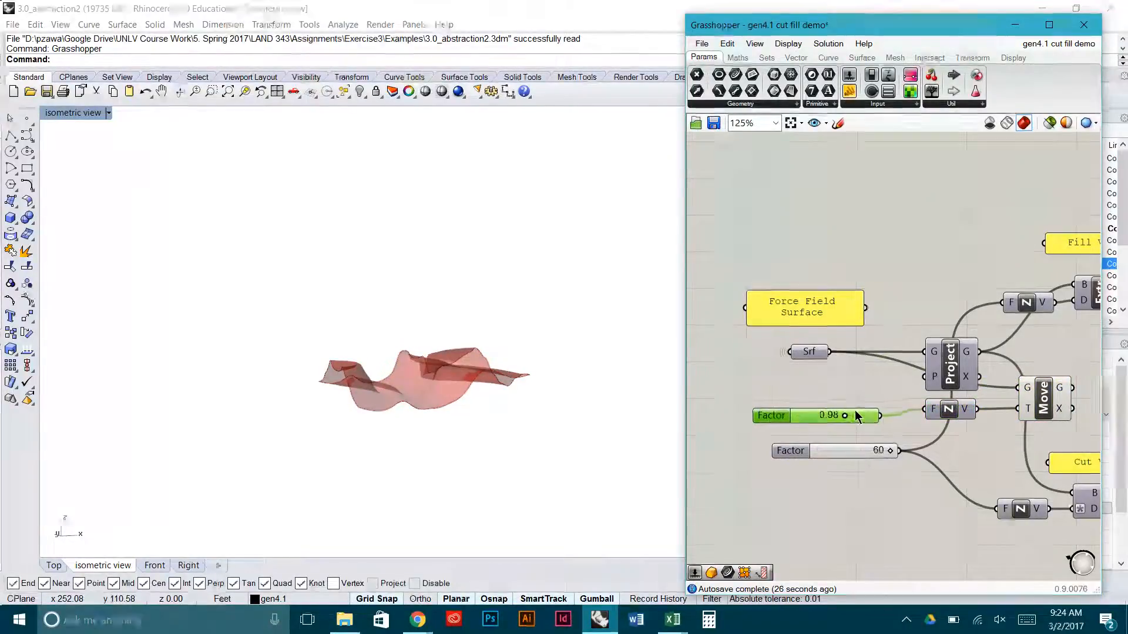
- Turn on the preview of the Fill Volume Extrude component
right_drag(992, 354, 812, 353)
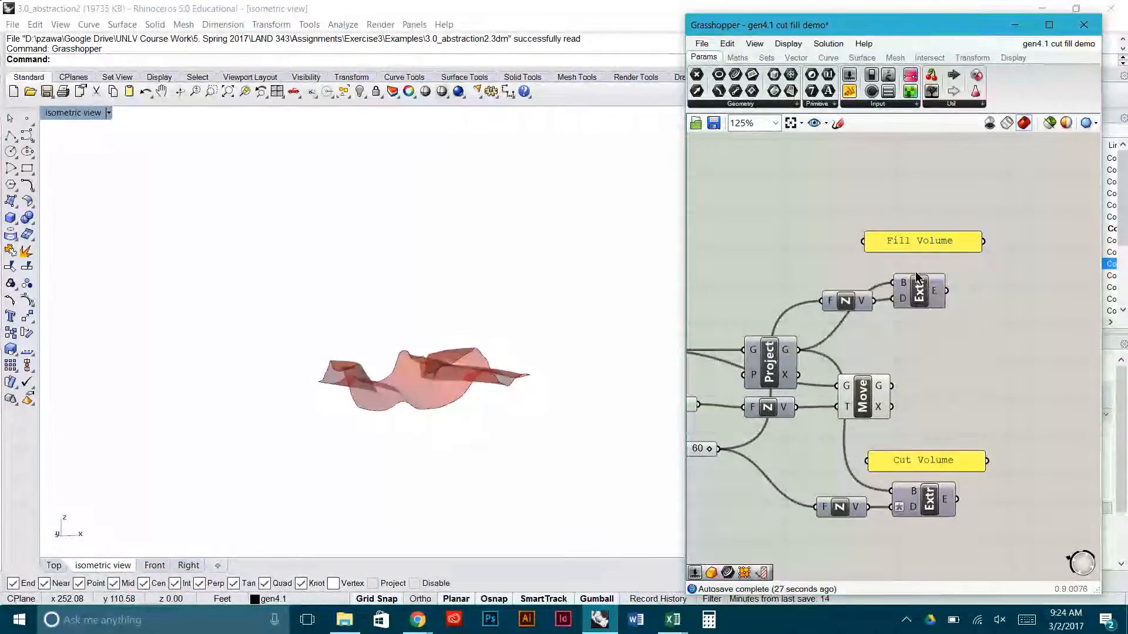
right_click(920, 291)
click(953, 317)
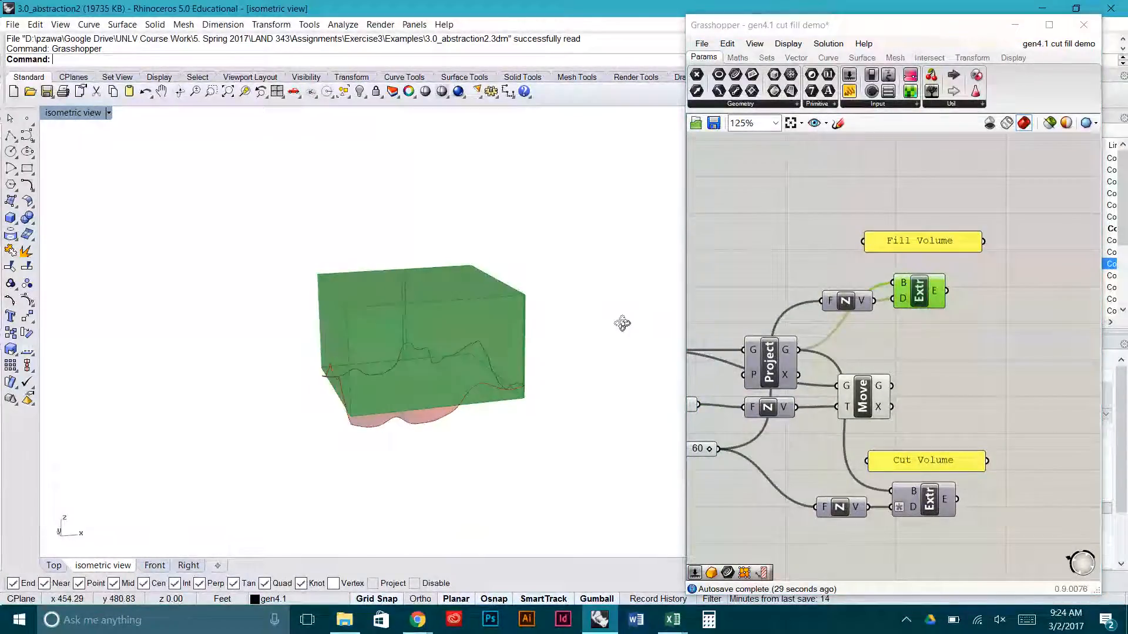
- Highlight the moved surface and the fill extrusion in turn to compare how they overlap in the model
click(869, 394)
right_drag(812, 412, 872, 405)
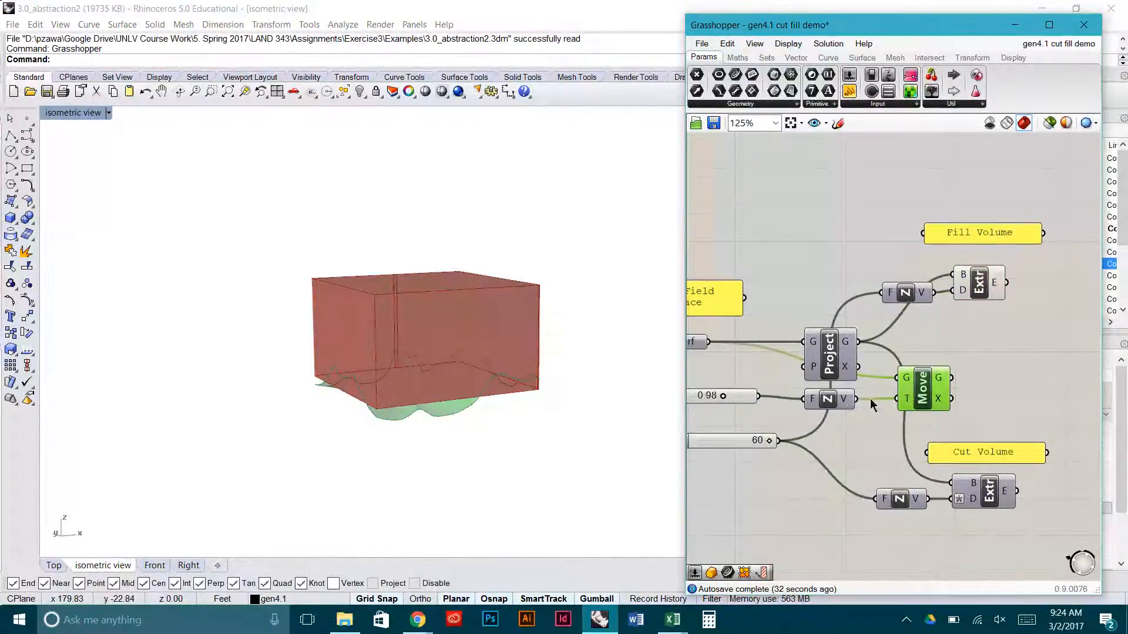
click(975, 285)
click(1041, 312)
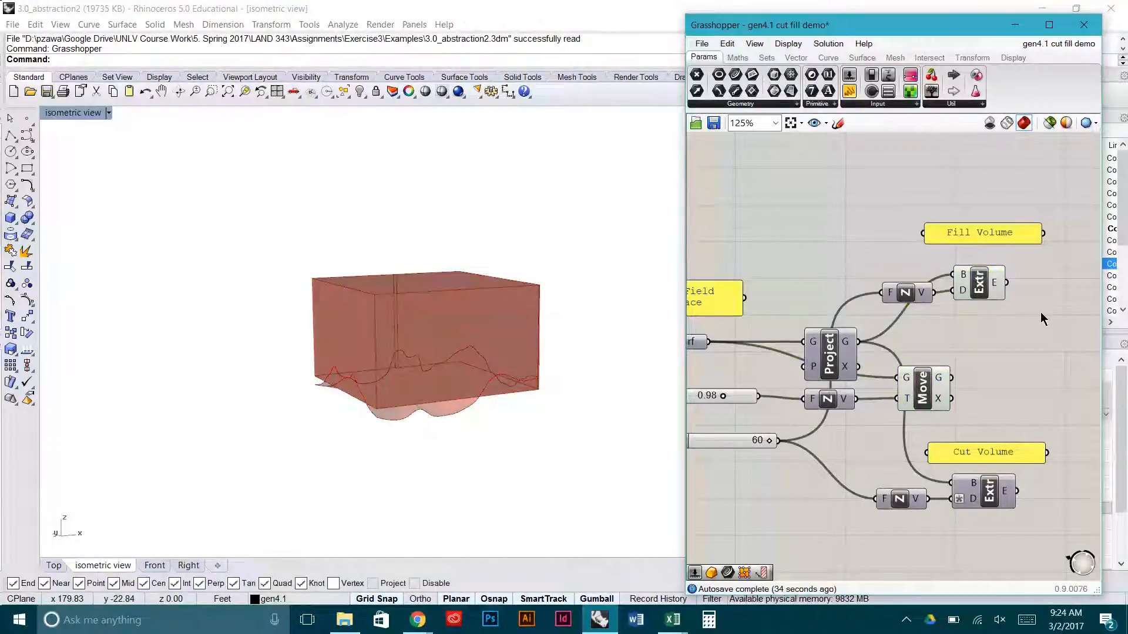
right_drag(1041, 312, 1004, 313)
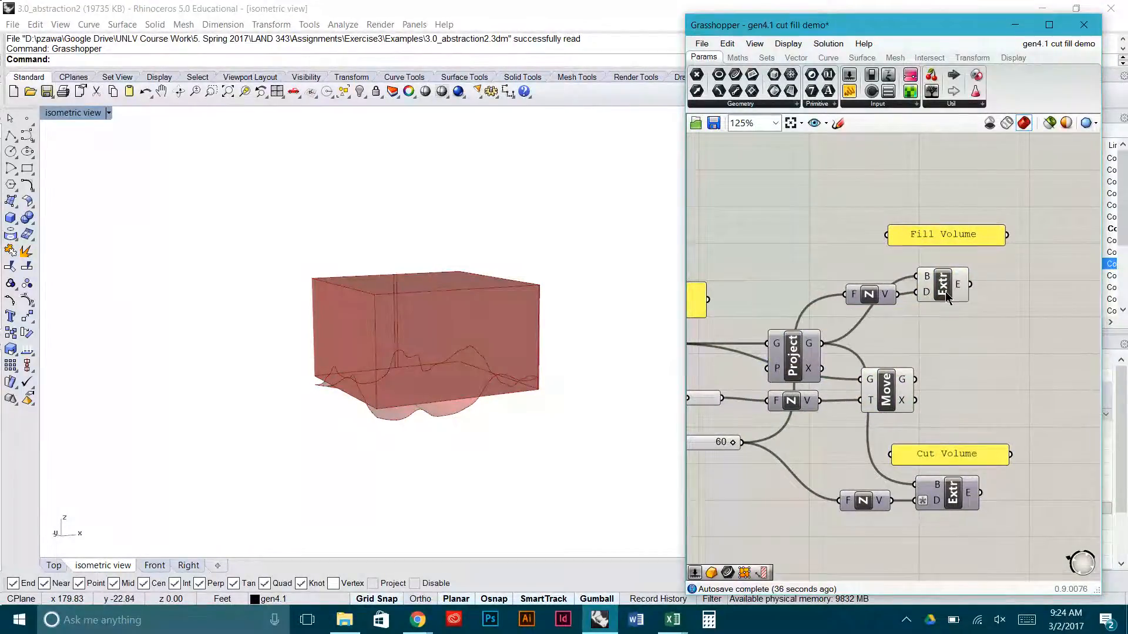
- Add a Solid Intersection component on the canvas beyond the Fill Volume Extrude and Move components
right_drag(1027, 367, 962, 383)
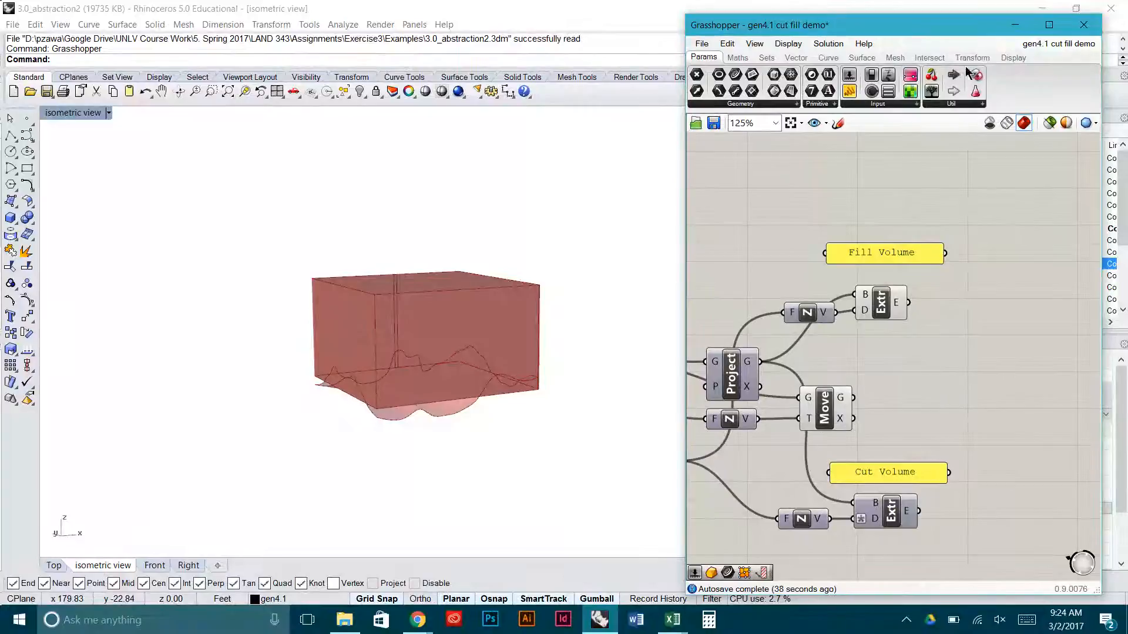
click(929, 57)
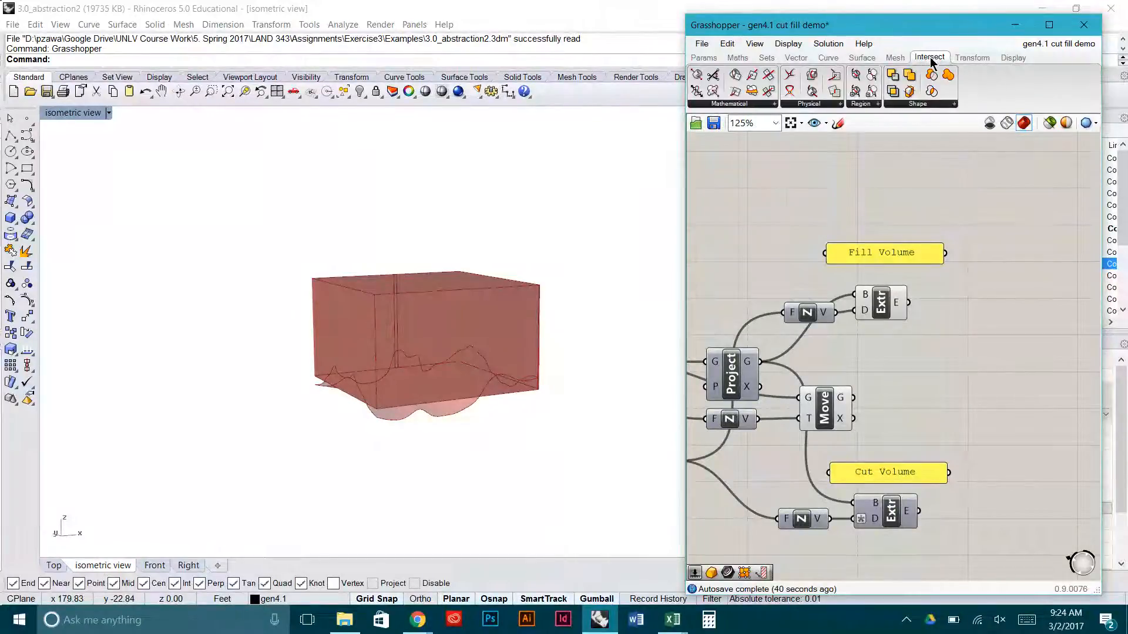
click(910, 106)
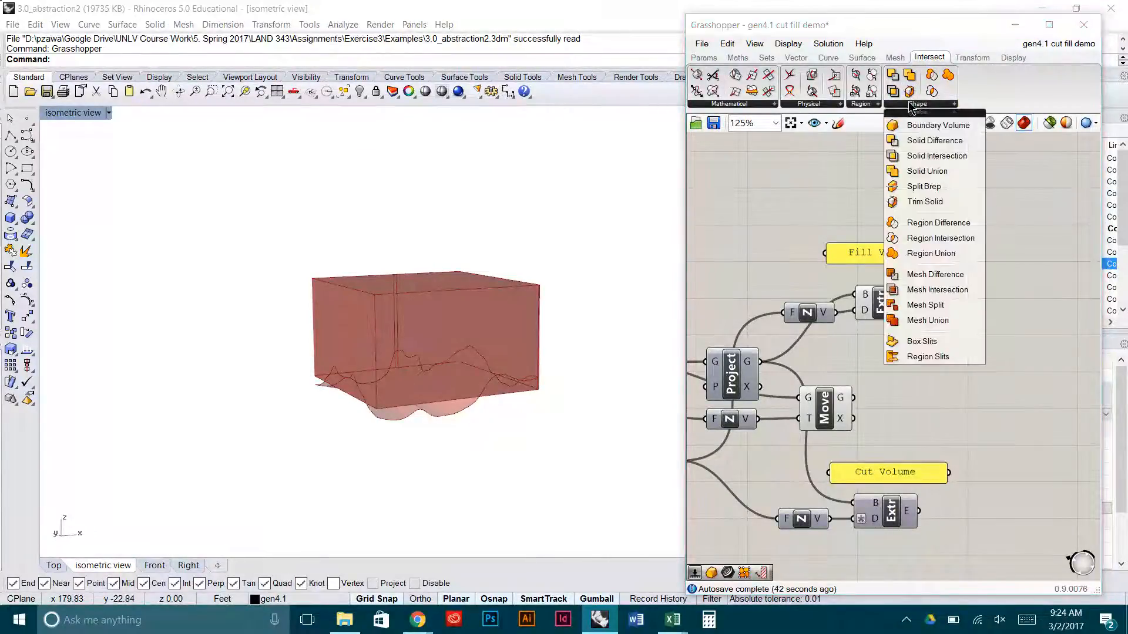
click(952, 157)
click(957, 365)
scroll(912, 360, up, 3)
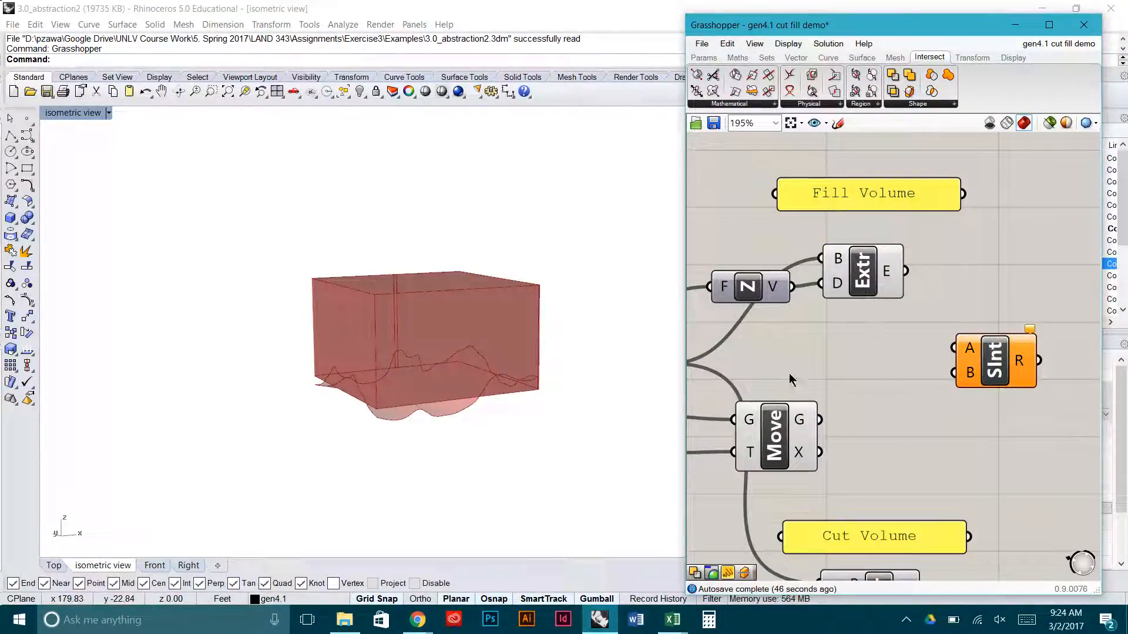
- Highlight the moved surface and examine from several angles how it passes through the fill volume
right_drag(621, 379, 457, 360)
scroll(457, 360, up, 3)
right_drag(939, 378, 1031, 361)
click(869, 425)
right_drag(552, 360, 476, 350)
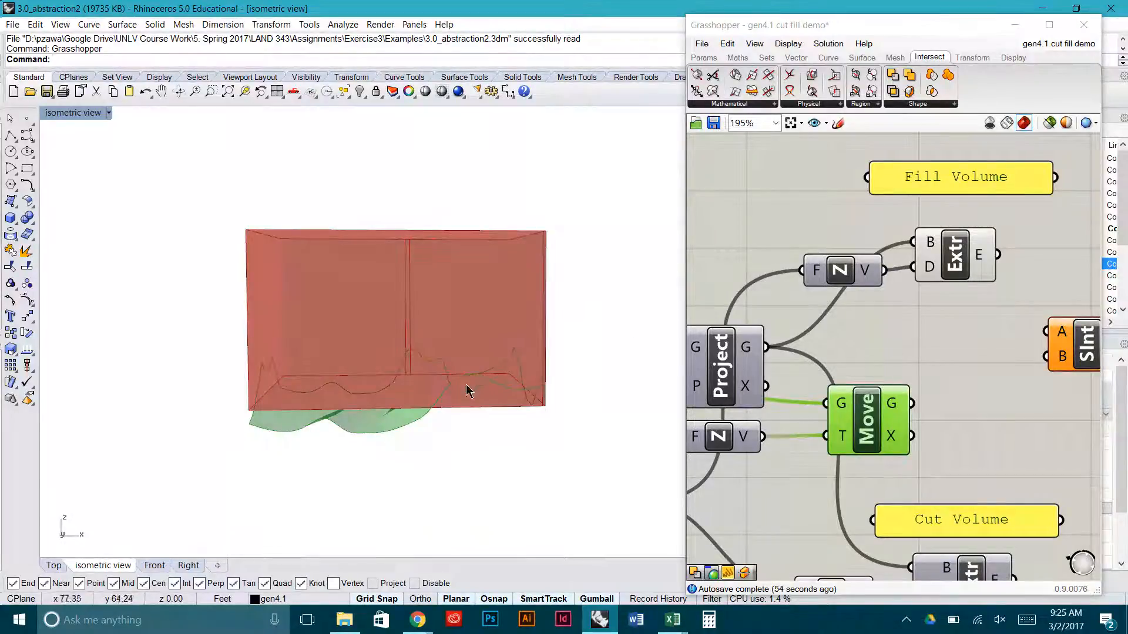
- Connect the Fill Volume Extrude output to input A and the Move geometry output to input B of Solid Intersection
right_drag(469, 390, 574, 372)
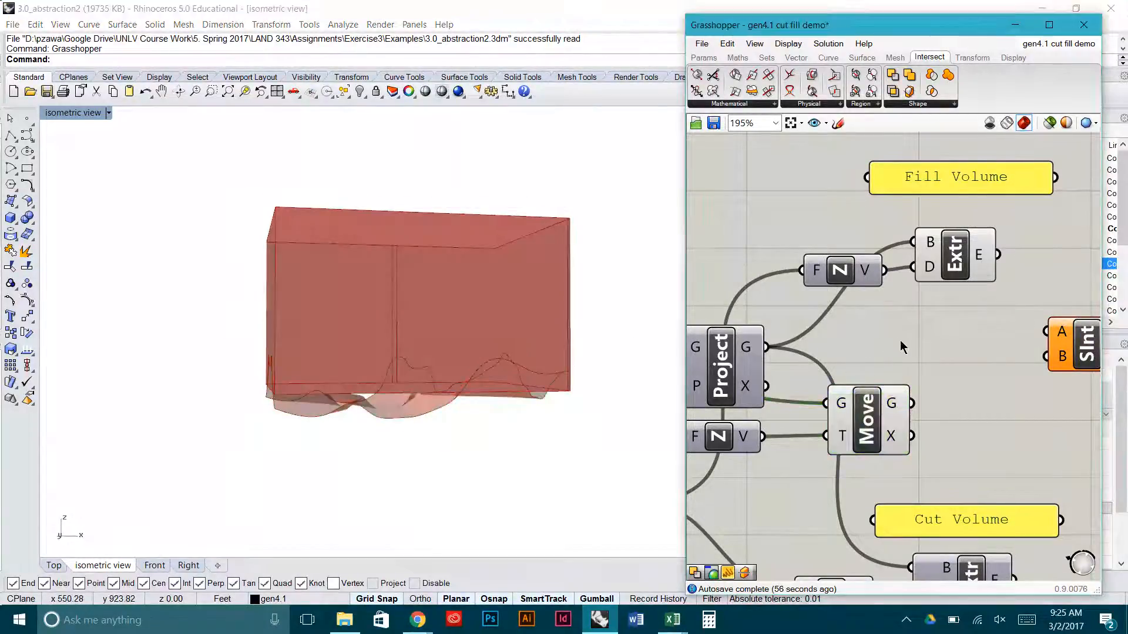
right_drag(903, 347, 789, 345)
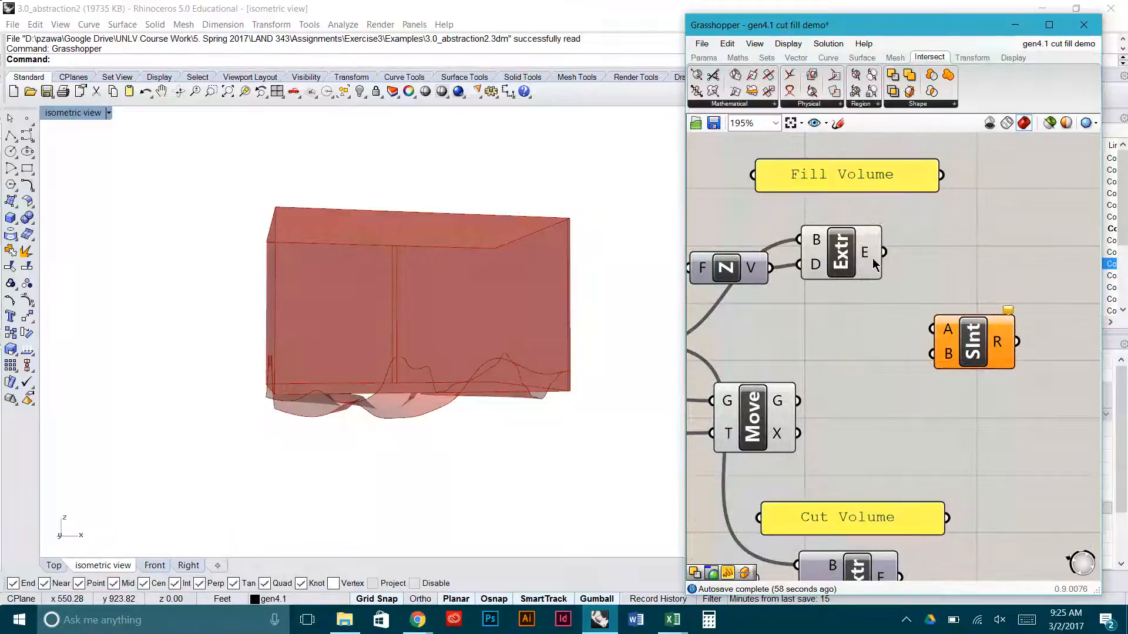
drag(927, 303, 933, 329)
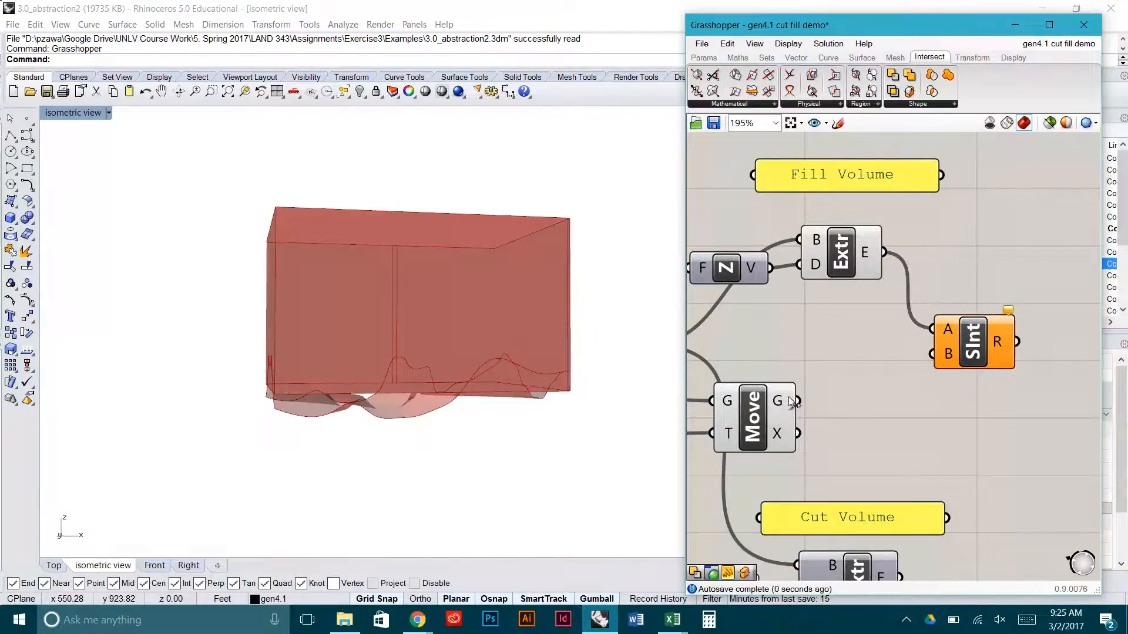
drag(794, 401, 923, 366)
right_drag(936, 385, 850, 391)
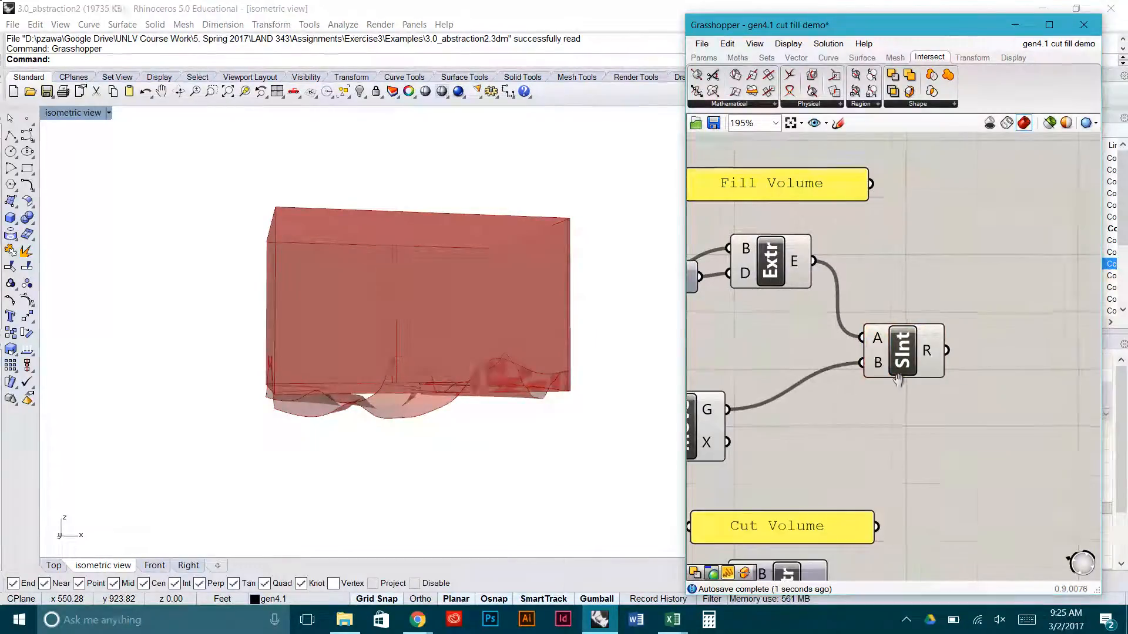
- Turn off the preview of the Fill Volume Extrude component and highlight the Solid Intersection result in the model
right_drag(741, 268, 931, 282)
right_click(939, 261)
click(973, 285)
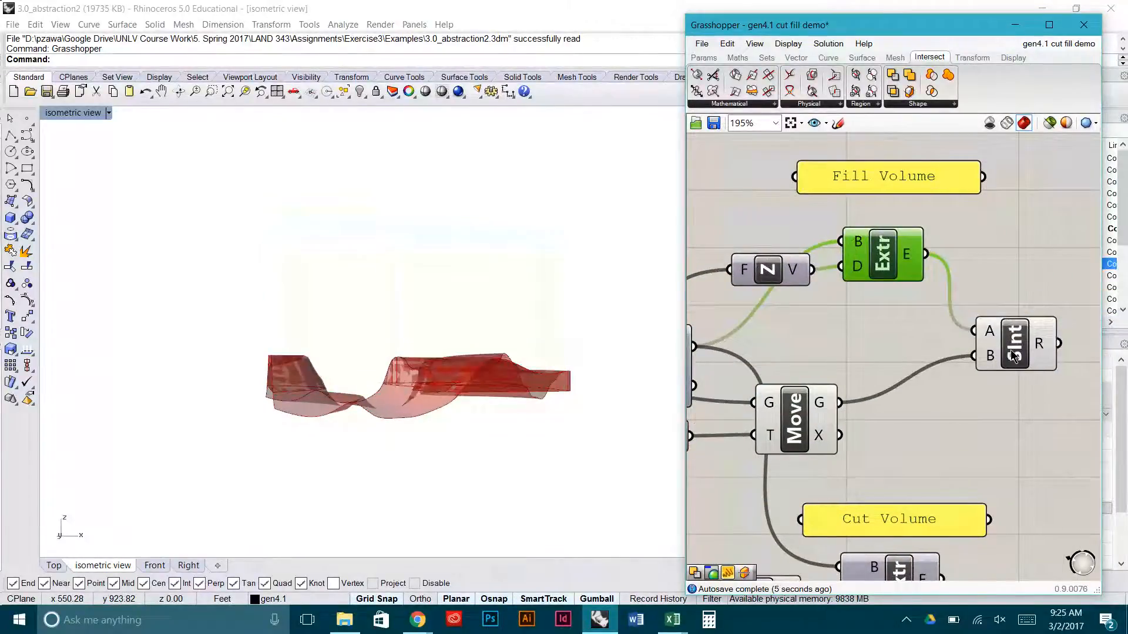
click(1016, 344)
right_drag(600, 360, 579, 343)
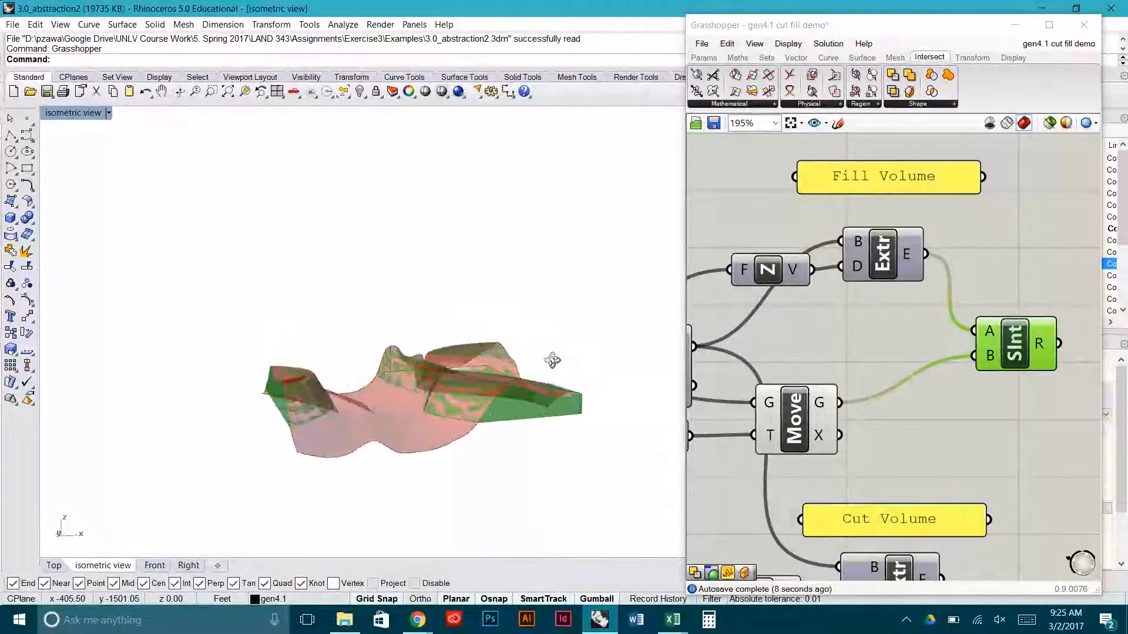
- Turn off the preview of the Move component so only the fill intersection solids are drawn
click(789, 410)
right_click(789, 410)
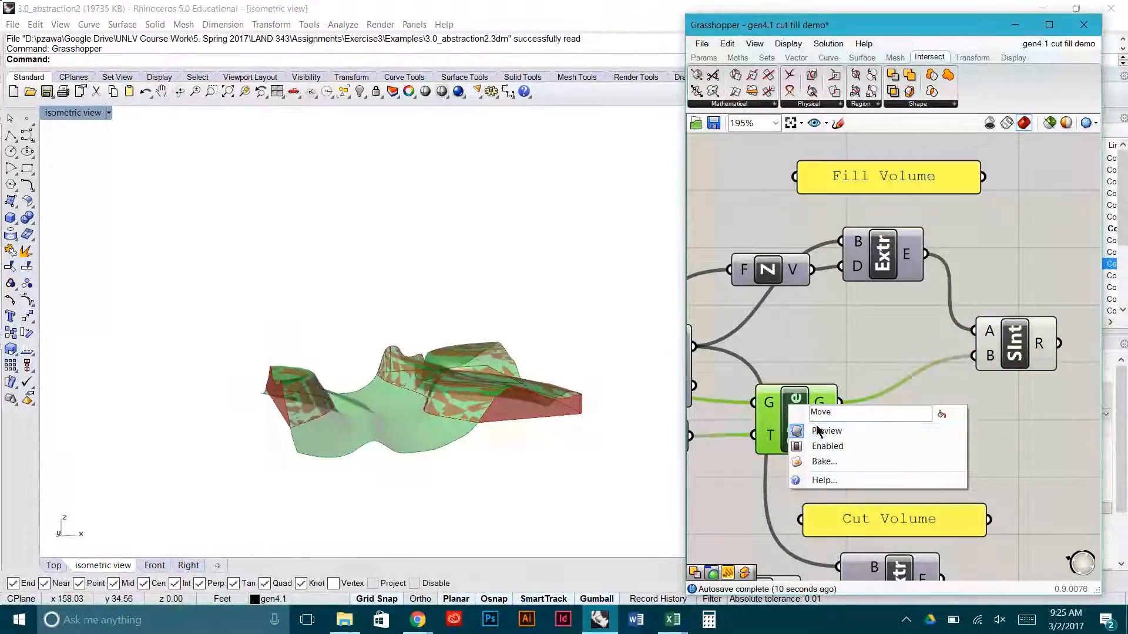
click(819, 431)
right_drag(625, 399, 584, 398)
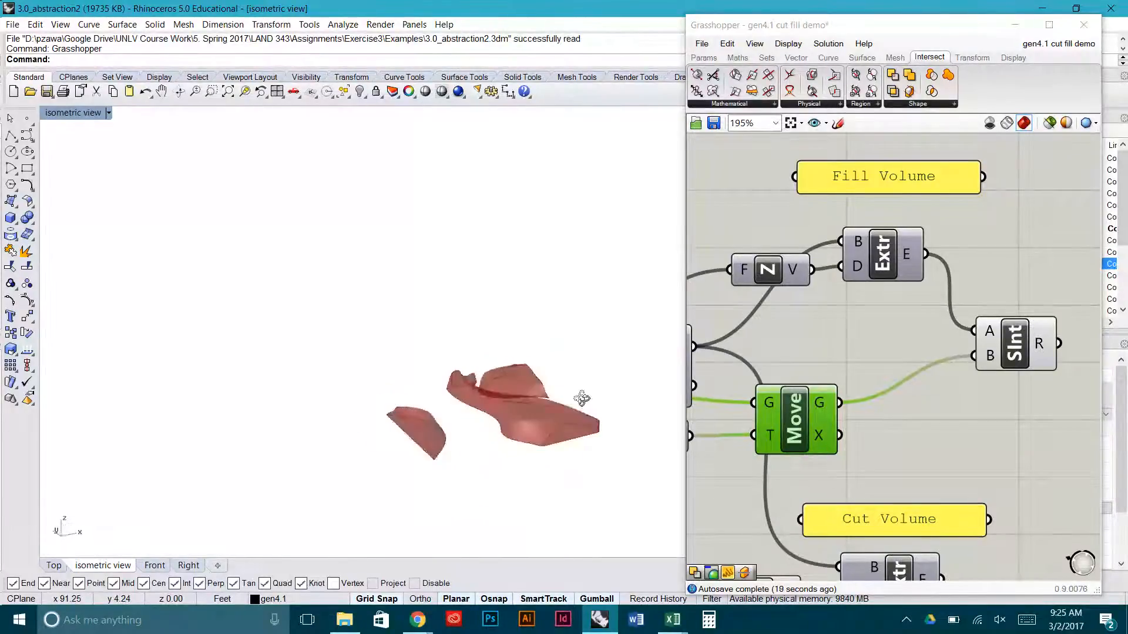
- Shift the Solid Intersection component slightly up the canvas and turn off its preview
right_drag(1009, 348, 770, 350)
drag(769, 350, 775, 321)
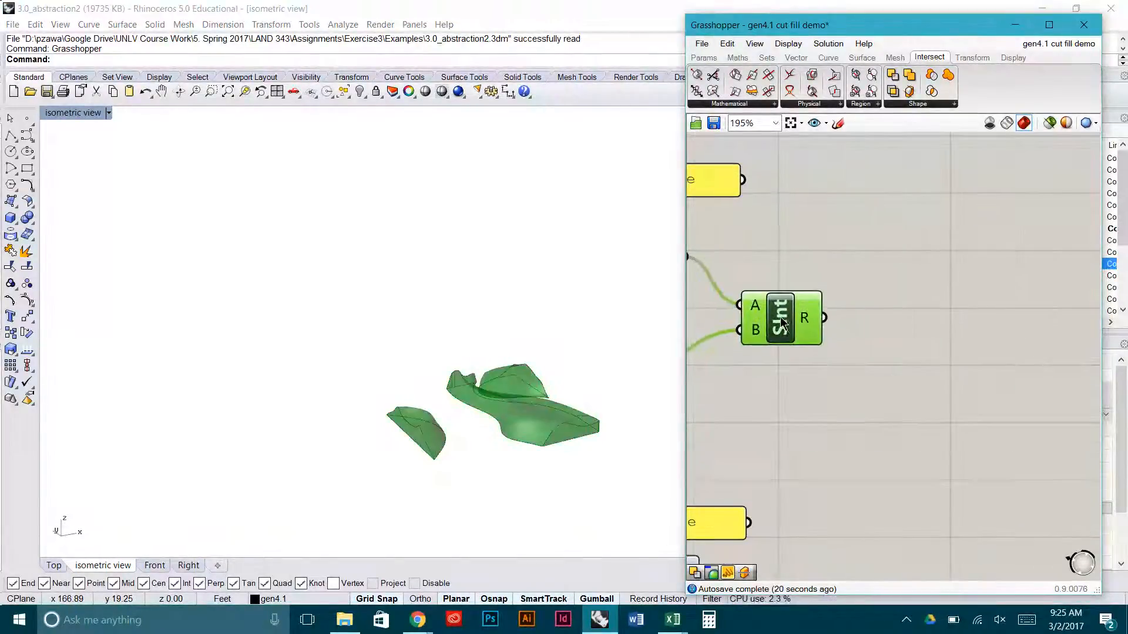
right_drag(776, 318, 917, 354)
right_click(922, 351)
click(979, 376)
- Add a Custom Preview component beyond Solid Intersection and connect the intersection result to its geometry input
right_drag(979, 379, 946, 375)
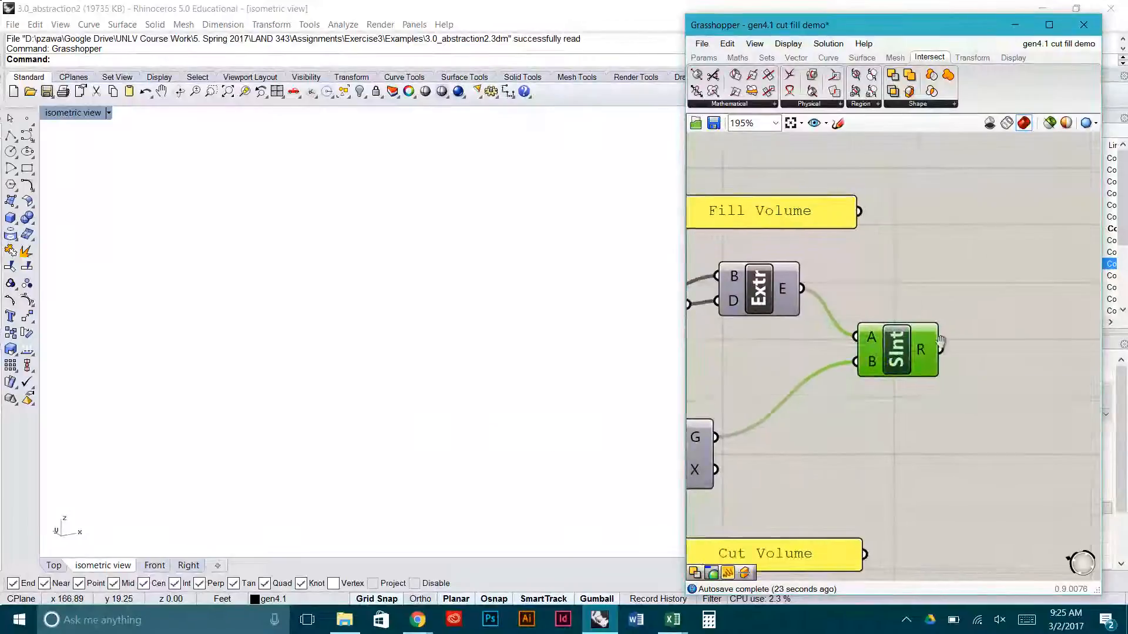
double_click(1020, 359)
text(cust)
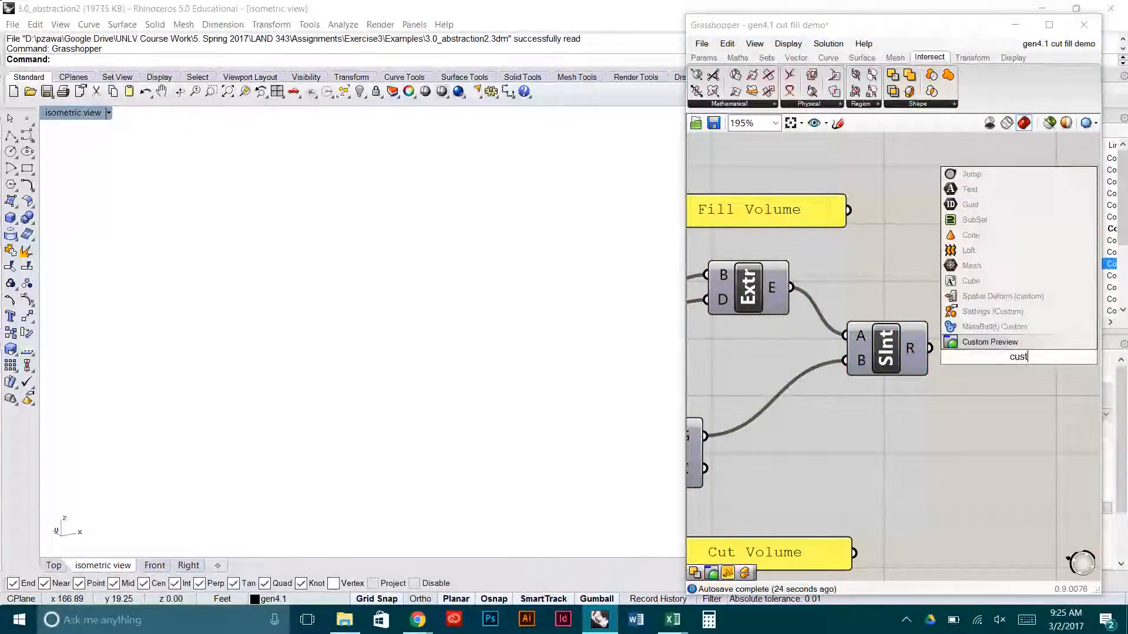
key(Return)
drag(930, 348, 989, 335)
- Add a Colour Swatch below the Solid Intersection component
double_click(910, 403)
text(sw)
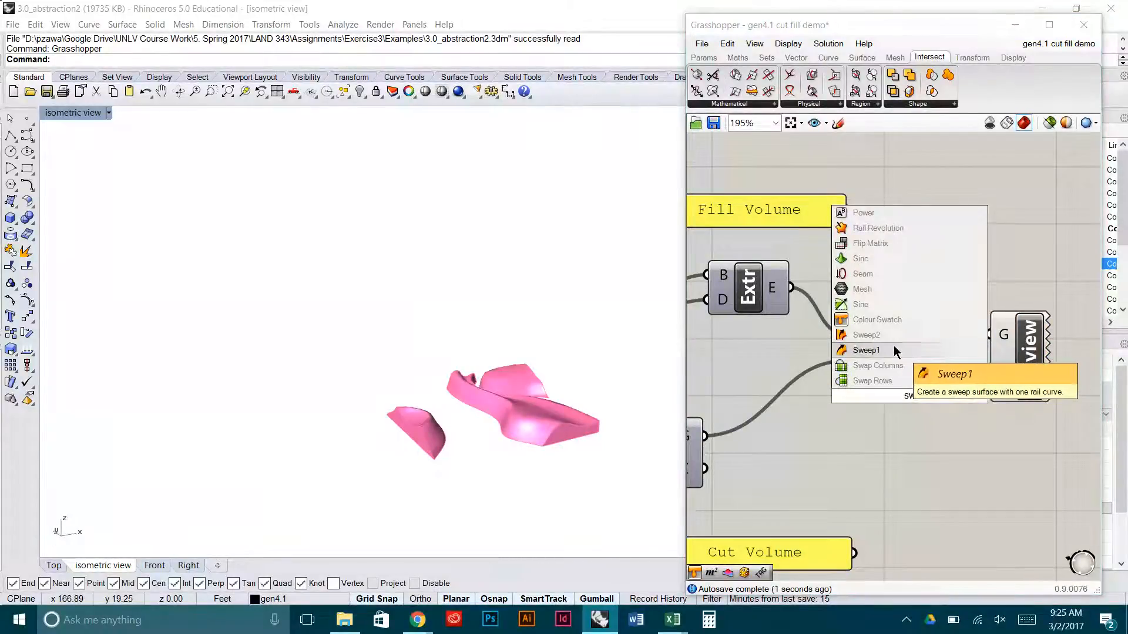
click(887, 322)
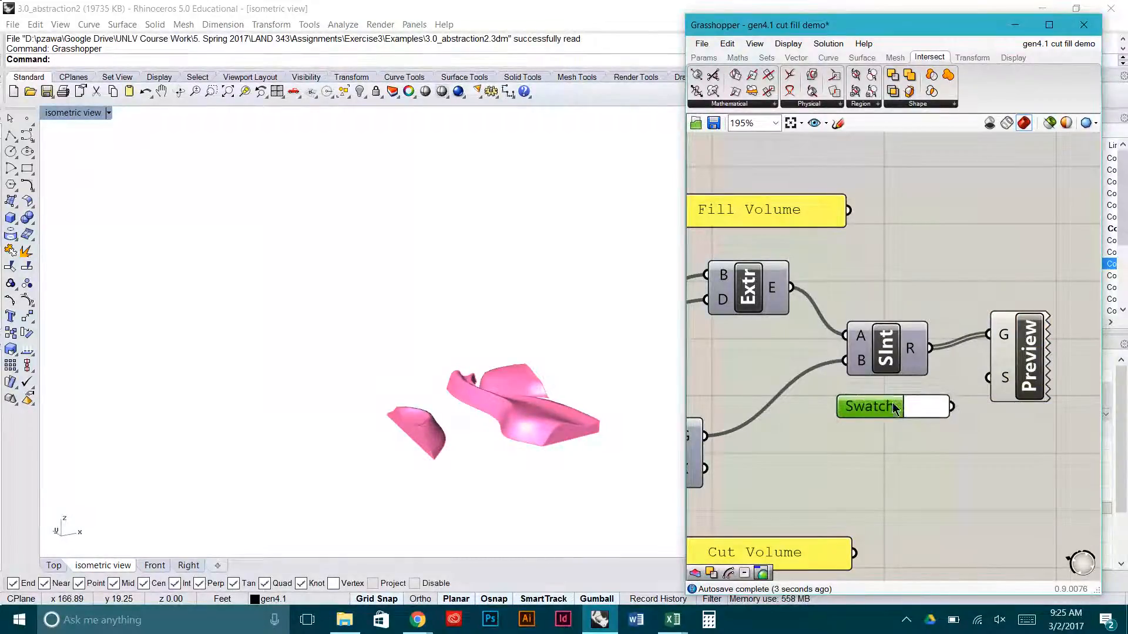
- Set the swatch to a teal colour with hue 173°, saturation 51, value 90 and alpha 163
click(933, 411)
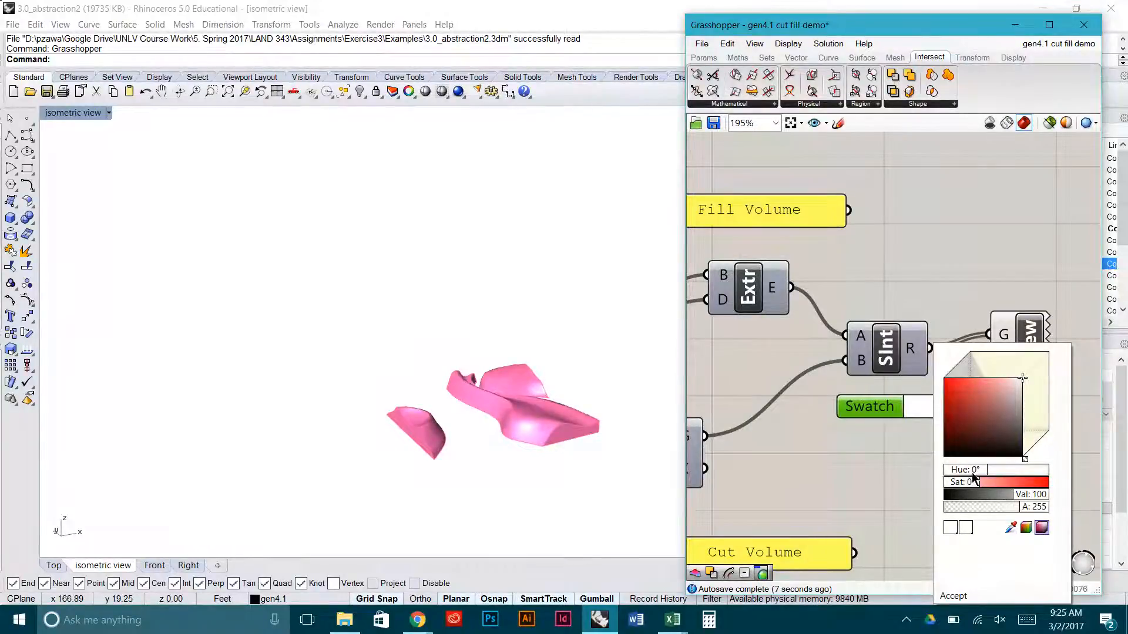
drag(975, 471, 999, 474)
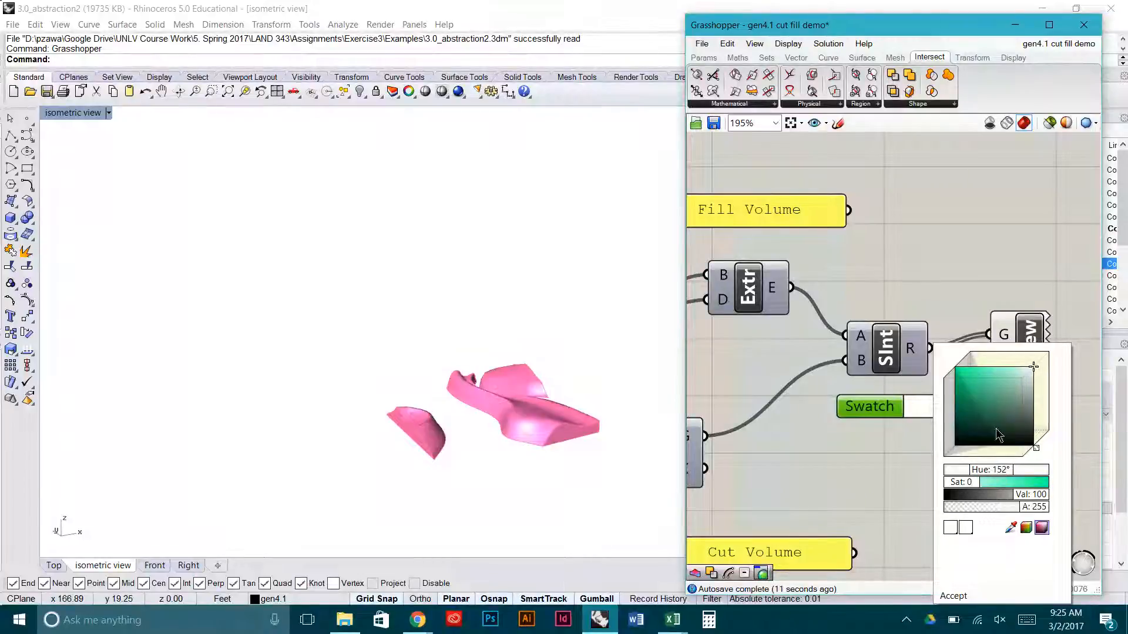
drag(1000, 436, 991, 382)
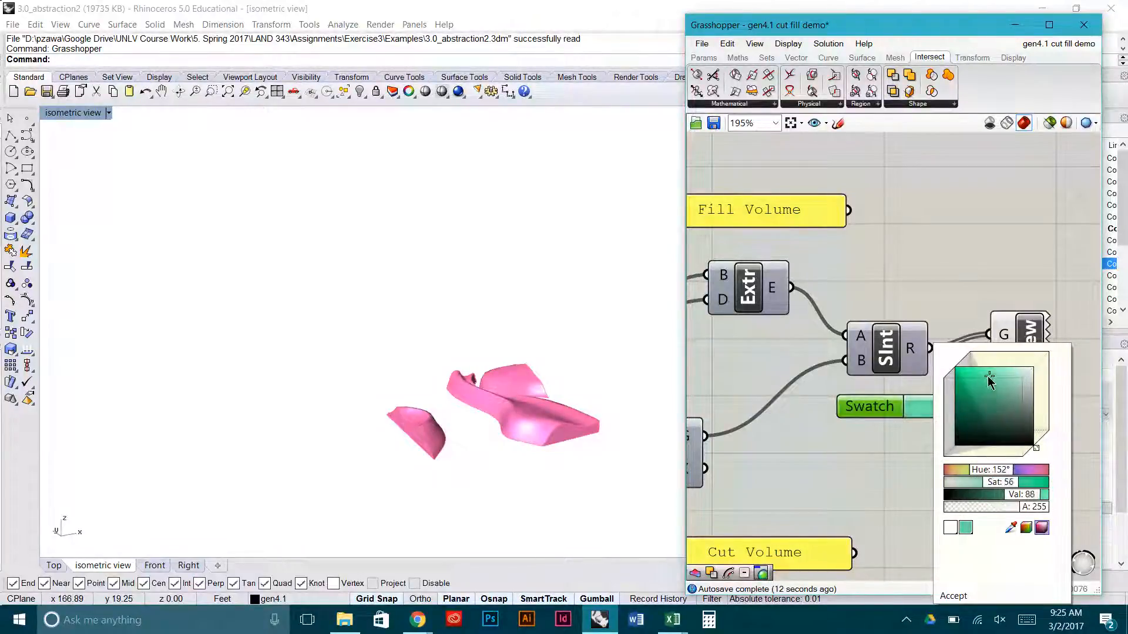
click(1008, 473)
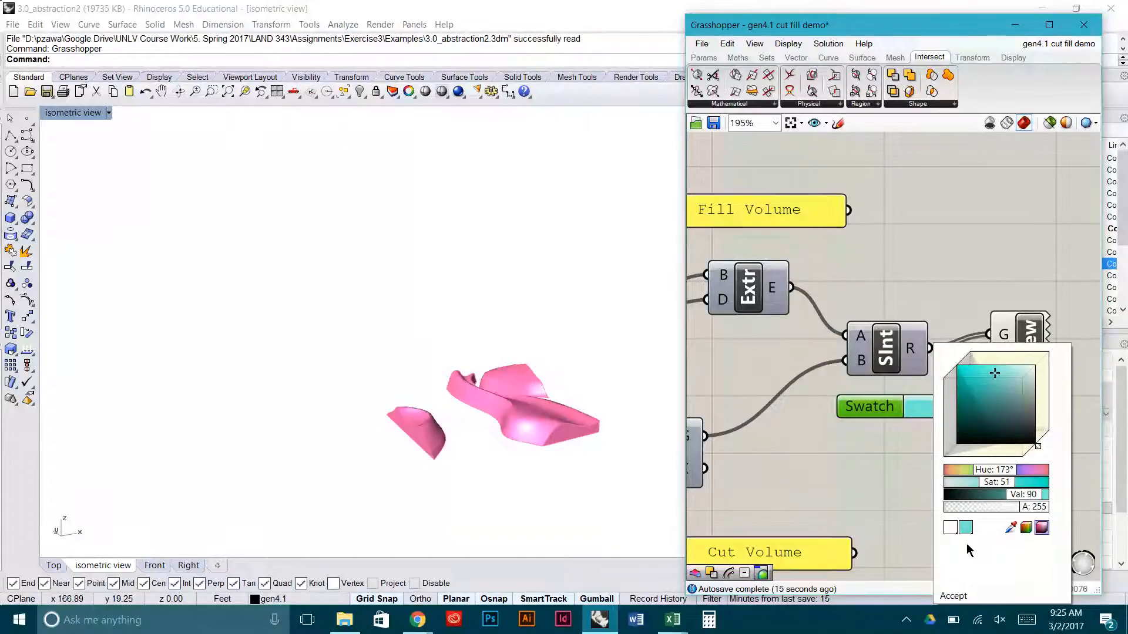
drag(1035, 510, 1008, 508)
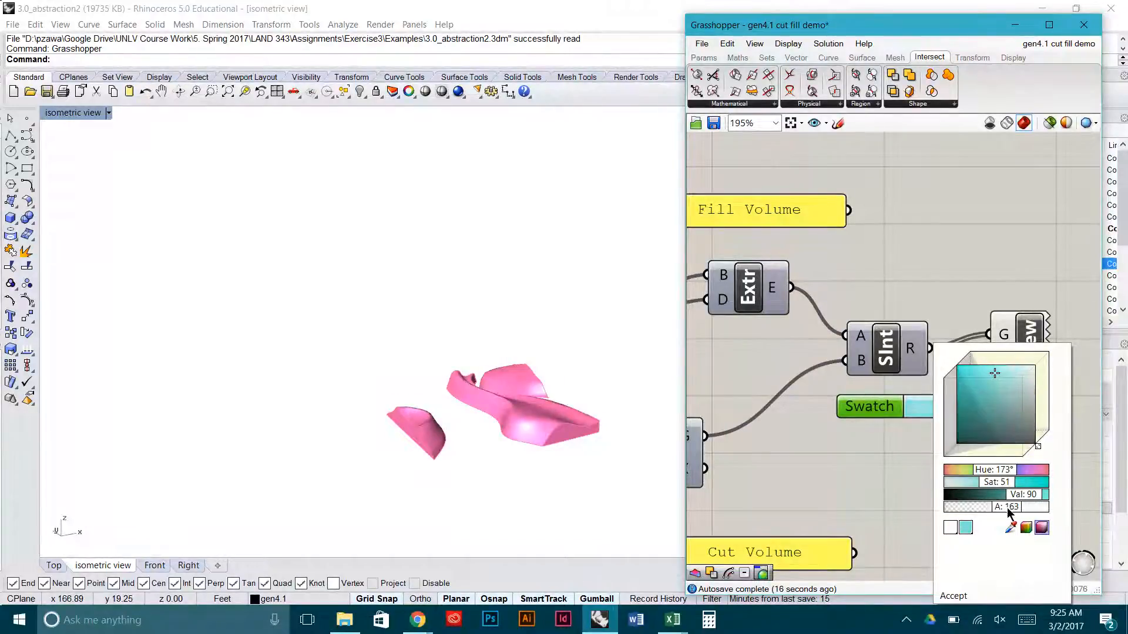
click(953, 596)
- Connect the Colour Swatch to the shader input of the Custom Preview and view the coloured fill solids
drag(952, 408, 1037, 378)
click(972, 376)
right_drag(547, 305, 650, 360)
- Add a Solid Difference component on the canvas beyond the Cut Volume Extrude
scroll(936, 379, down, 4)
mouse_move(936, 379)
right_down()
mouse_move(901, 351)
mouse_move(824, 331)
right_up()
mouse_move(844, 368)
right_down()
mouse_move(906, 362)
mouse_move(908, 386)
mouse_move(932, 381)
mouse_move(916, 319)
right_up()
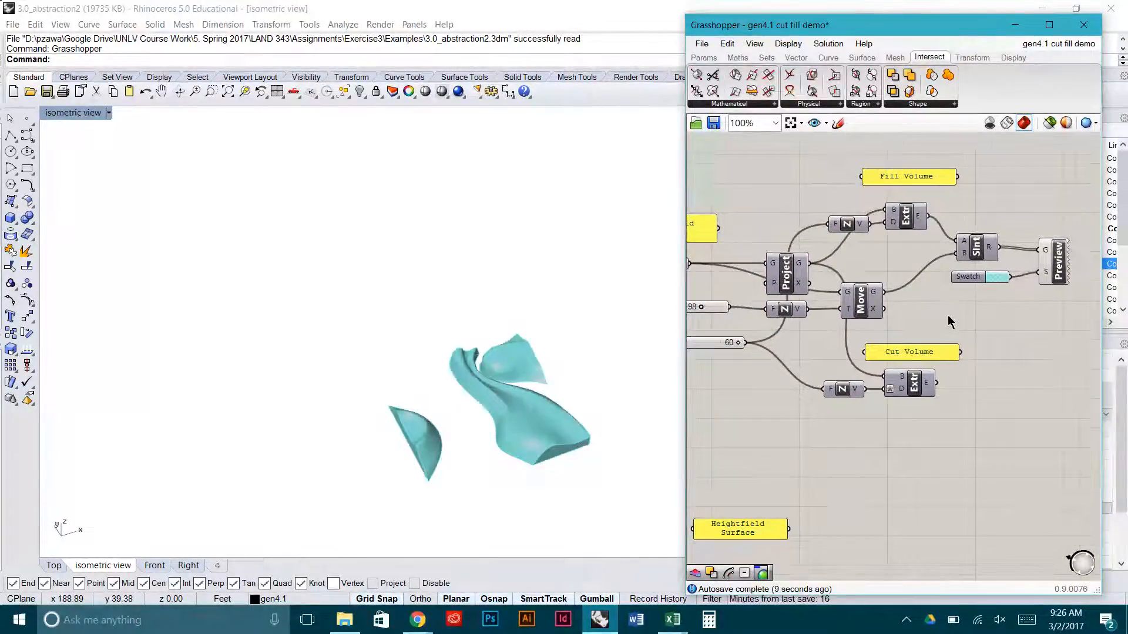
right_drag(914, 374, 864, 355)
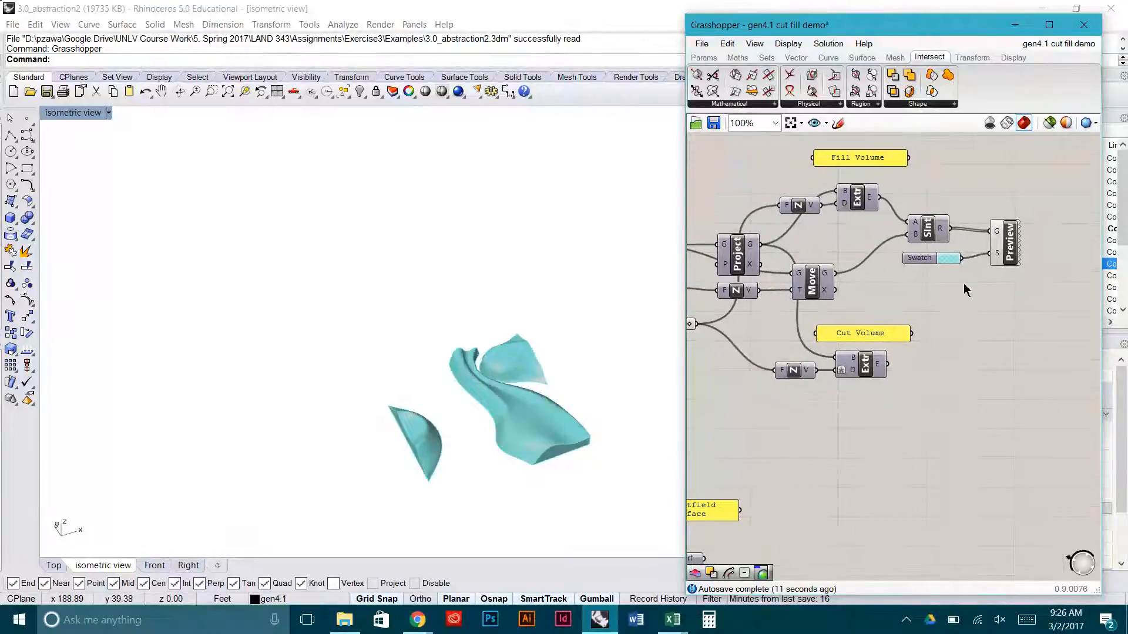
right_drag(622, 388, 611, 353)
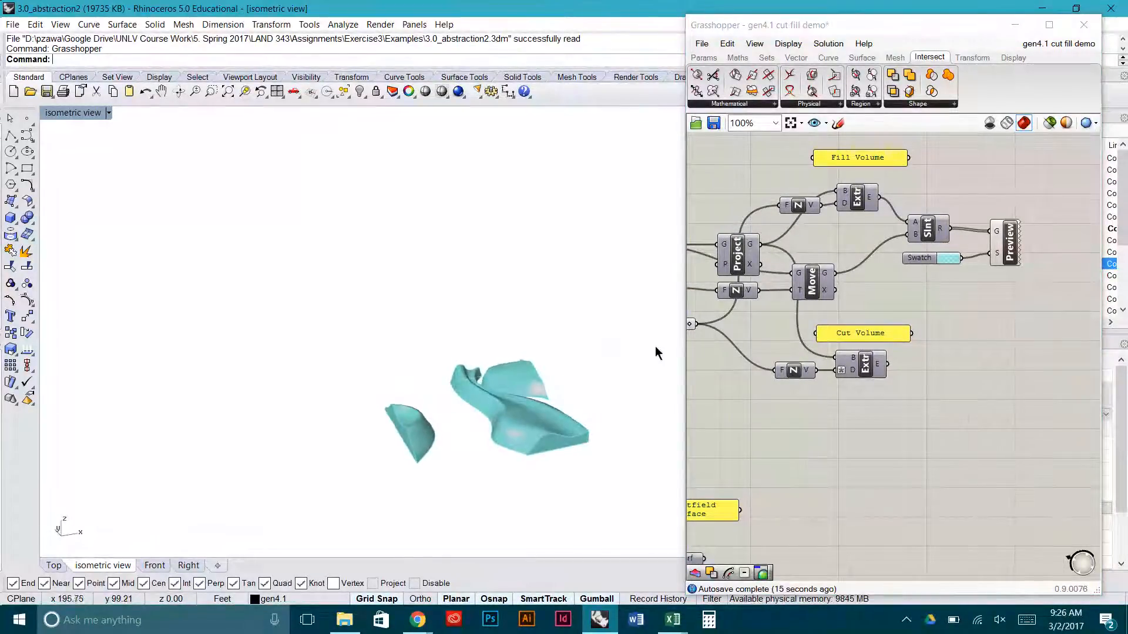
click(925, 306)
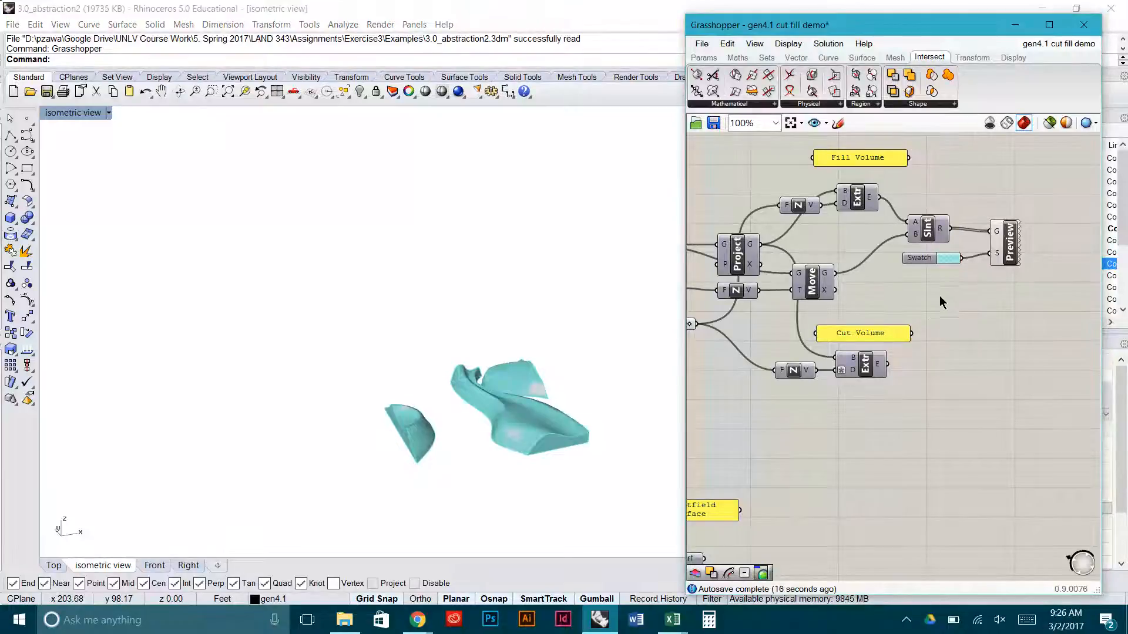
click(934, 104)
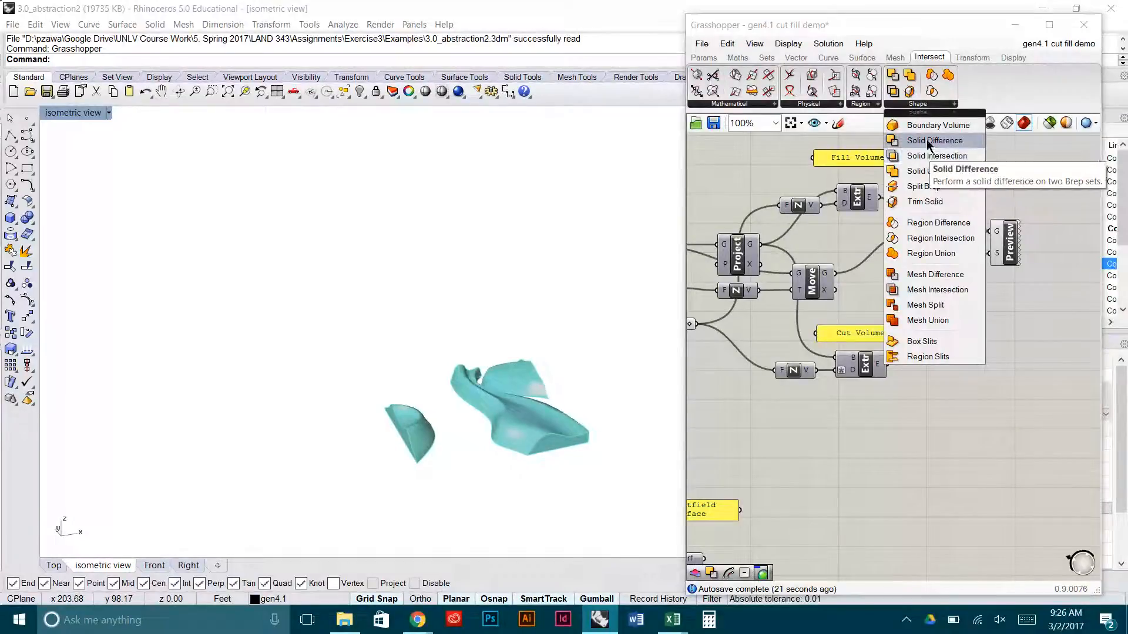
drag(928, 143, 985, 358)
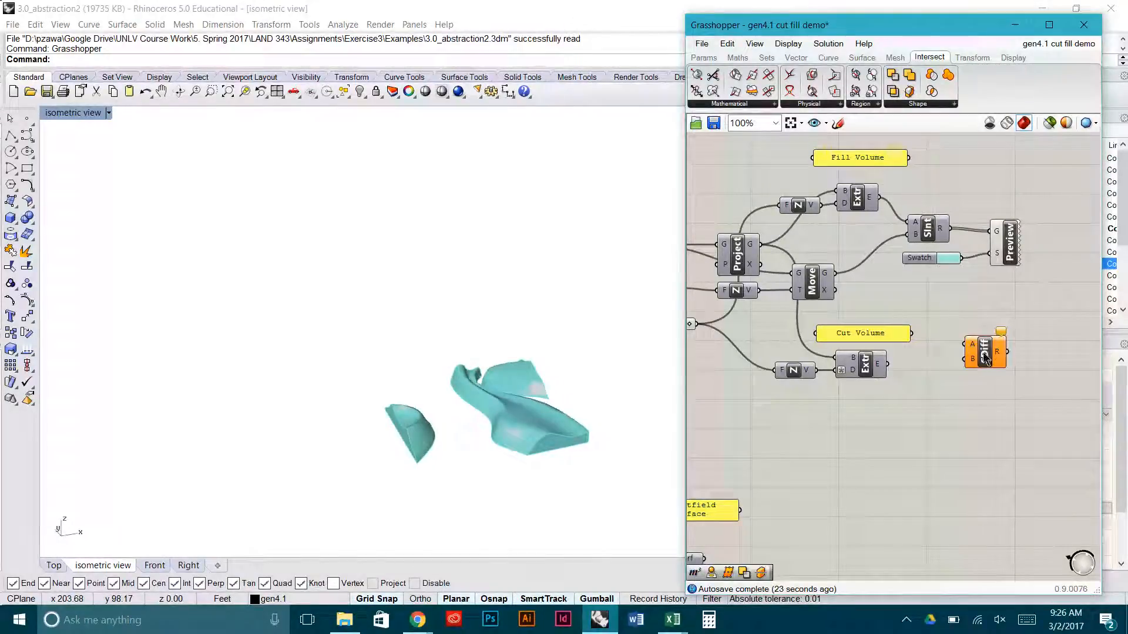
- Turn off the preview of the Custom Preview component showing the fill solids
click(997, 254)
middle_click(995, 214)
click(973, 218)
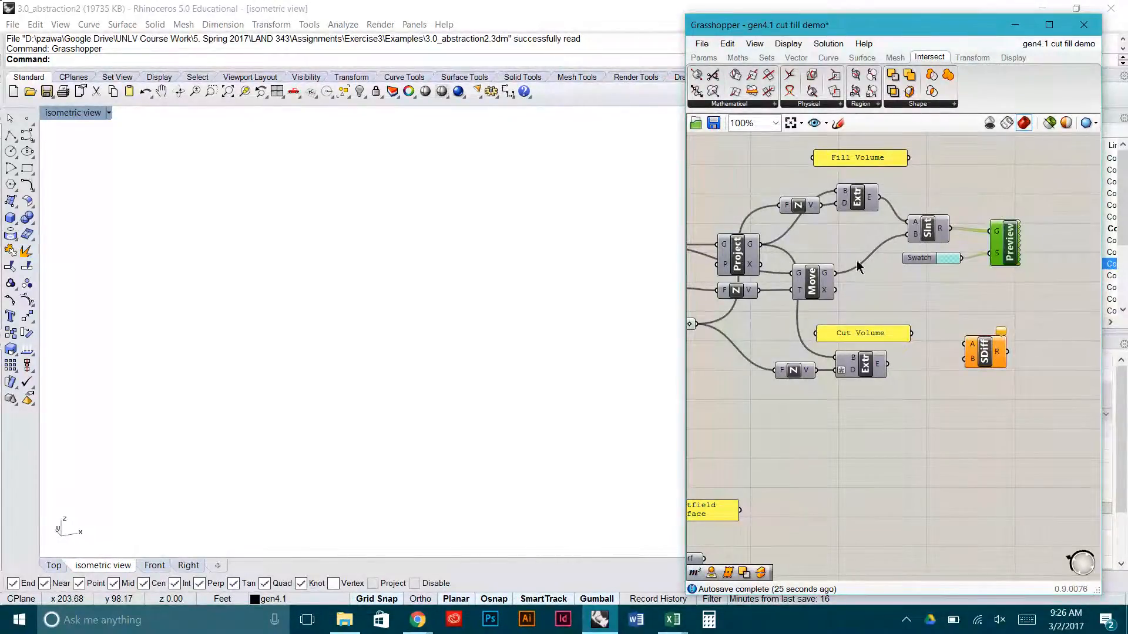
- Turn on the previews of the Move component and the Cut Volume Extrude component
click(818, 275)
middle_click(818, 269)
click(838, 253)
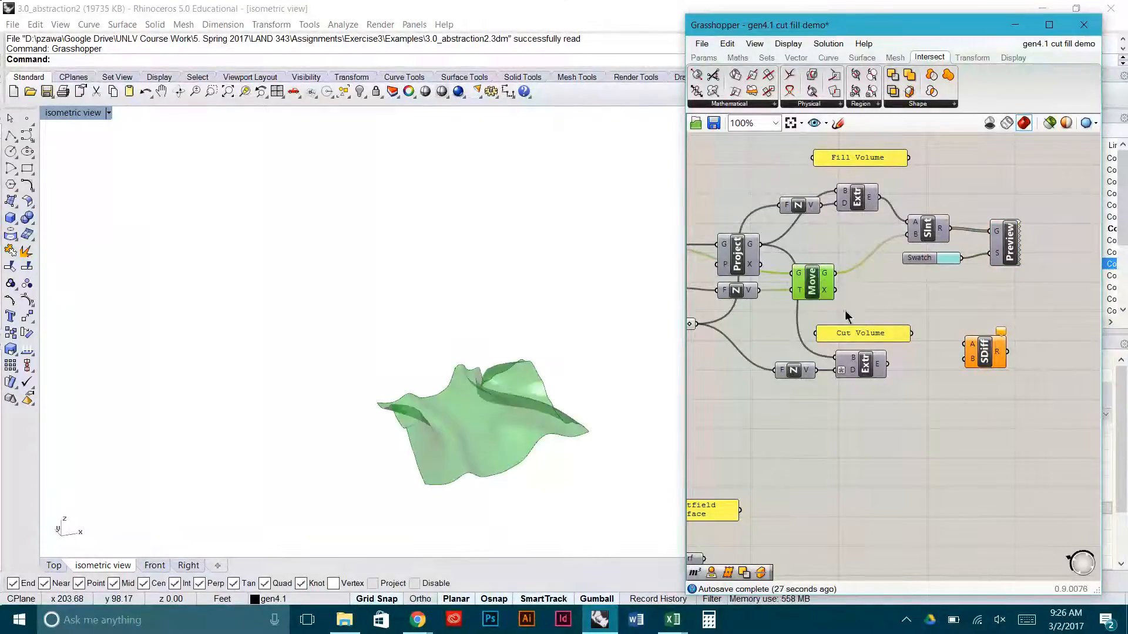
click(859, 368)
middle_click(860, 367)
click(880, 345)
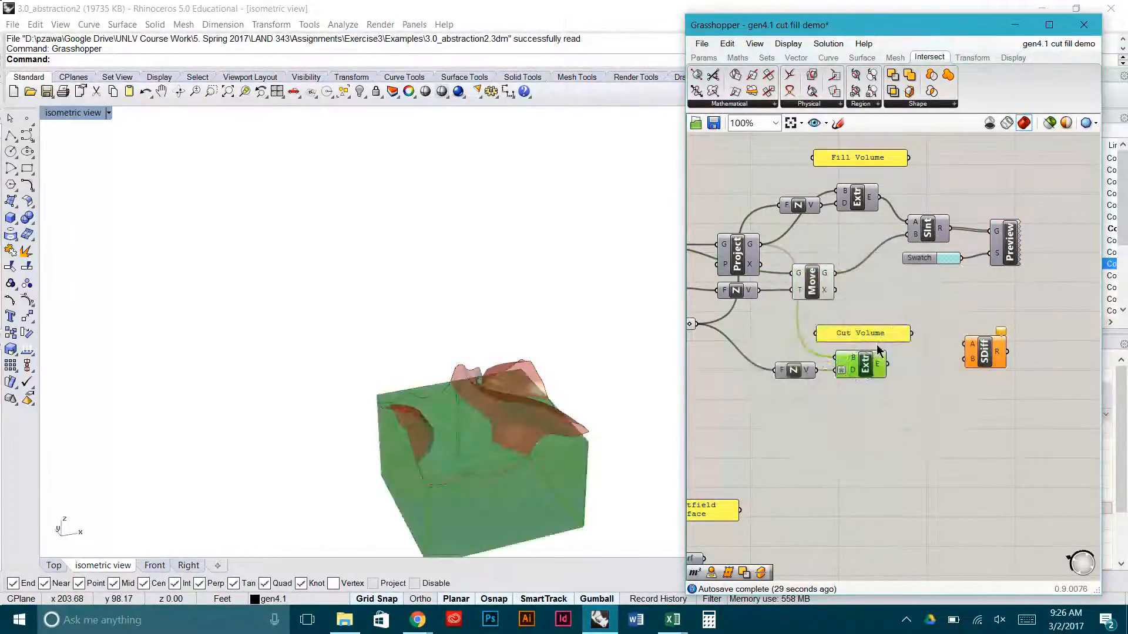
- Examine from several angles how the moved surface passes through the cut volume, and highlight the cut extrusion
click(702, 411)
right_drag(526, 427, 512, 360)
scroll(451, 398, up, 6)
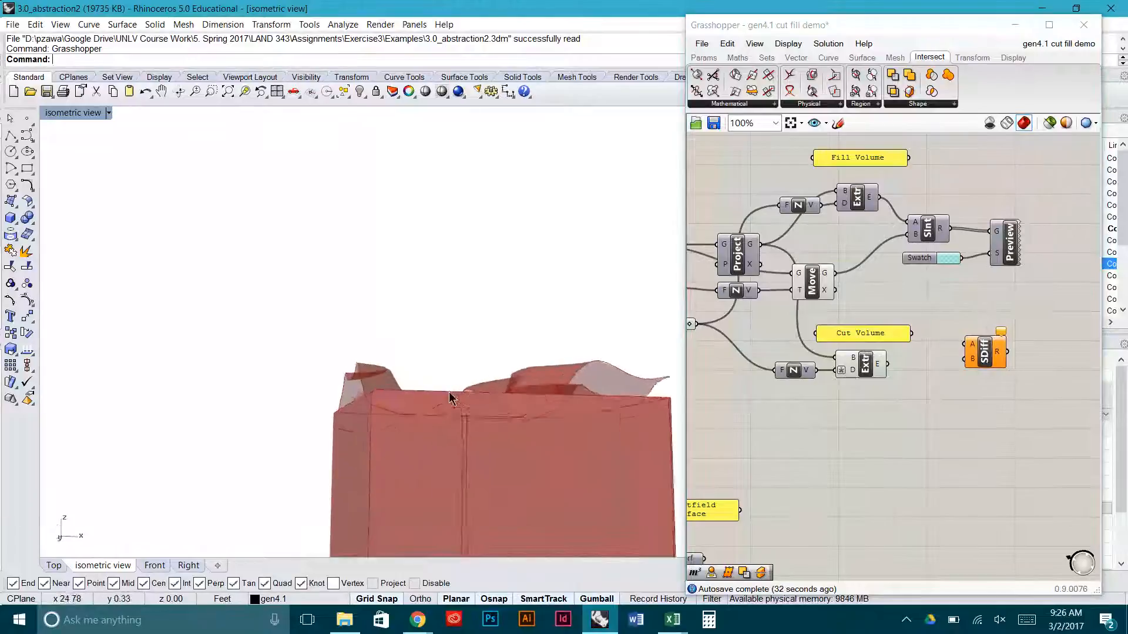
right_drag(577, 384, 394, 428)
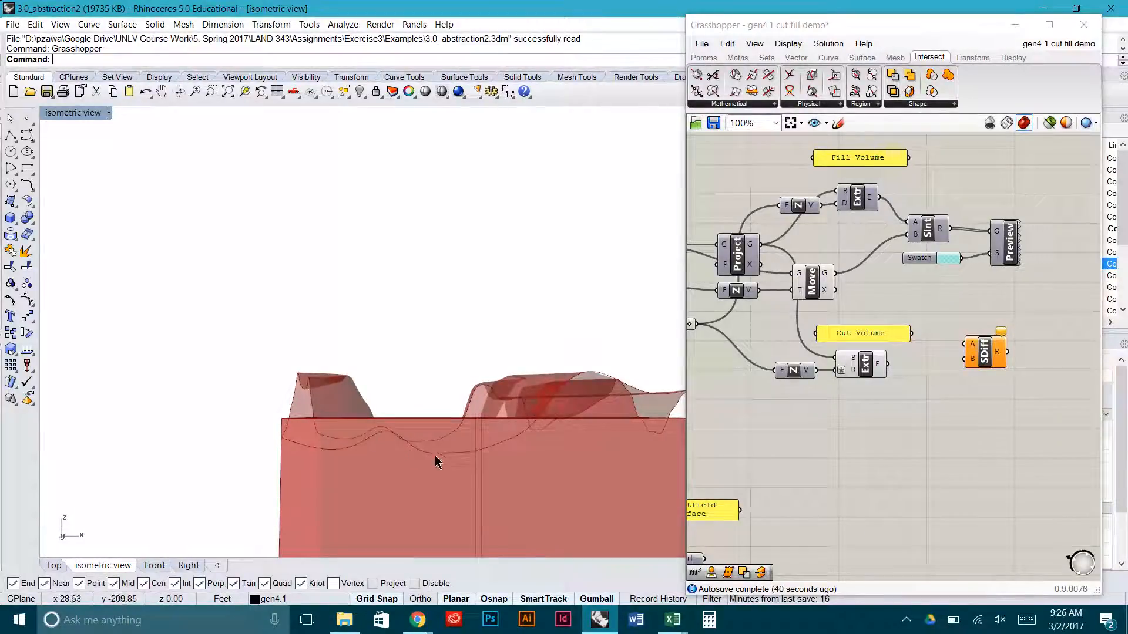
right_drag(436, 463, 531, 270)
right_drag(739, 376, 445, 358)
click(953, 430)
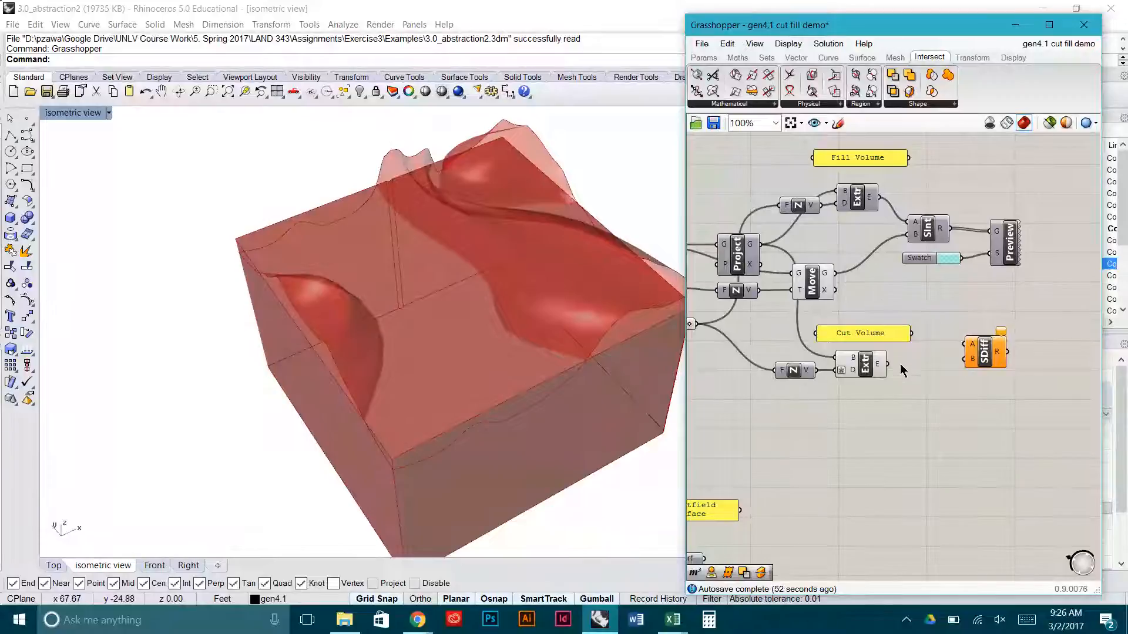
click(883, 366)
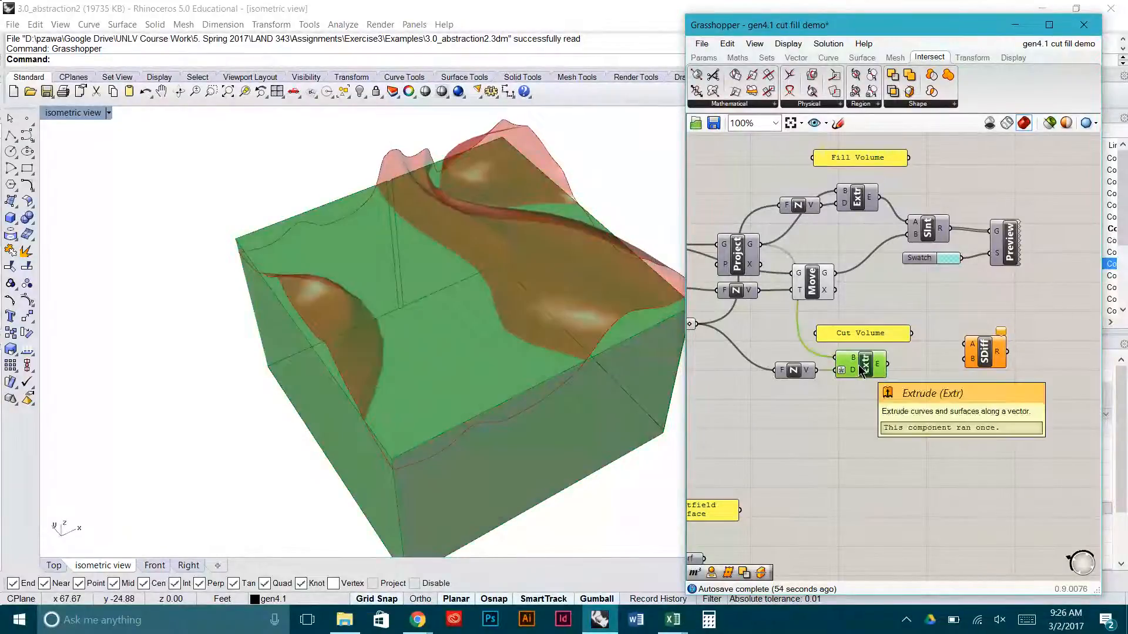
- Connect the Cut Volume Extrude output to input A and the Move geometry output to input B of Solid Difference
drag(898, 362, 976, 353)
click(829, 273)
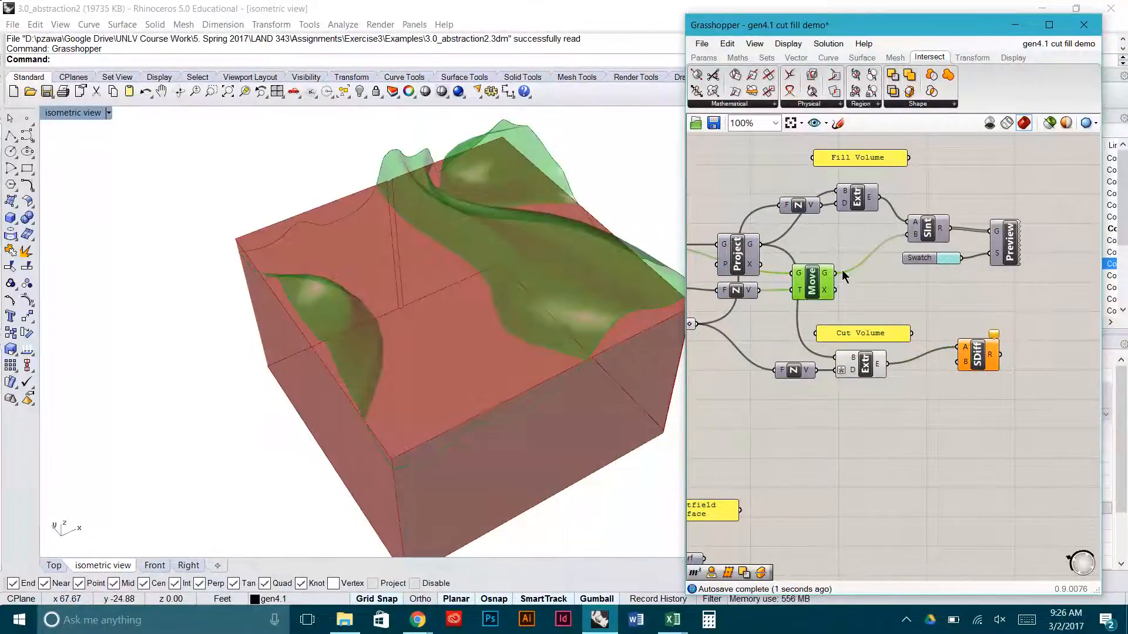
drag(834, 274, 953, 369)
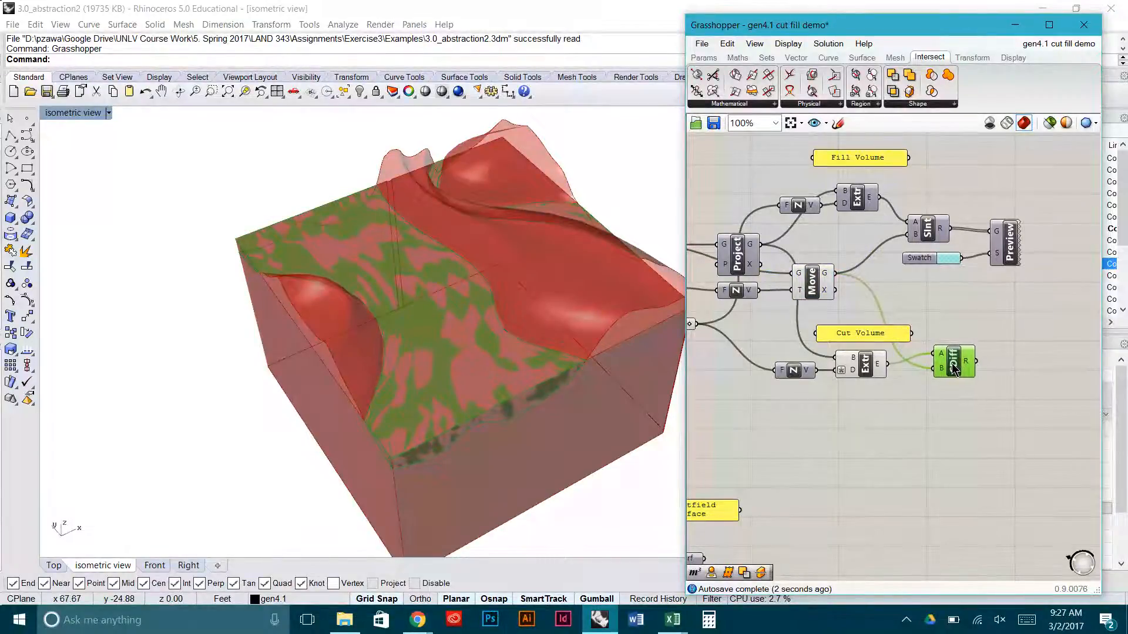
- Turn off the preview of the Cut Volume Extrude component and highlight the Solid Difference result in the model
click(866, 370)
right_click(865, 370)
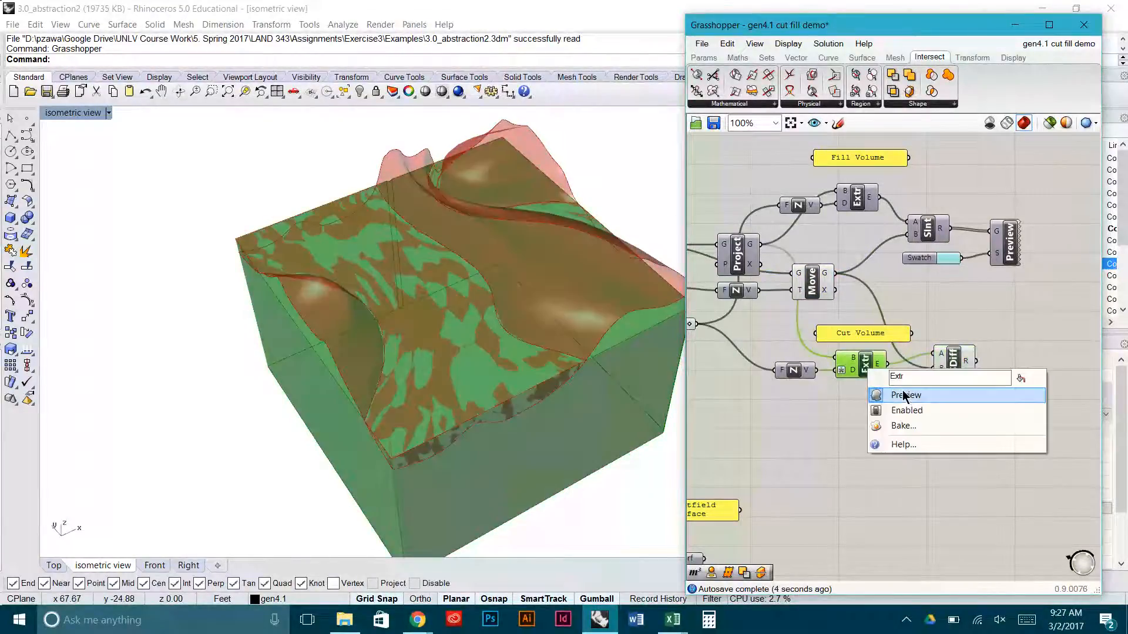
click(905, 395)
click(922, 485)
click(954, 372)
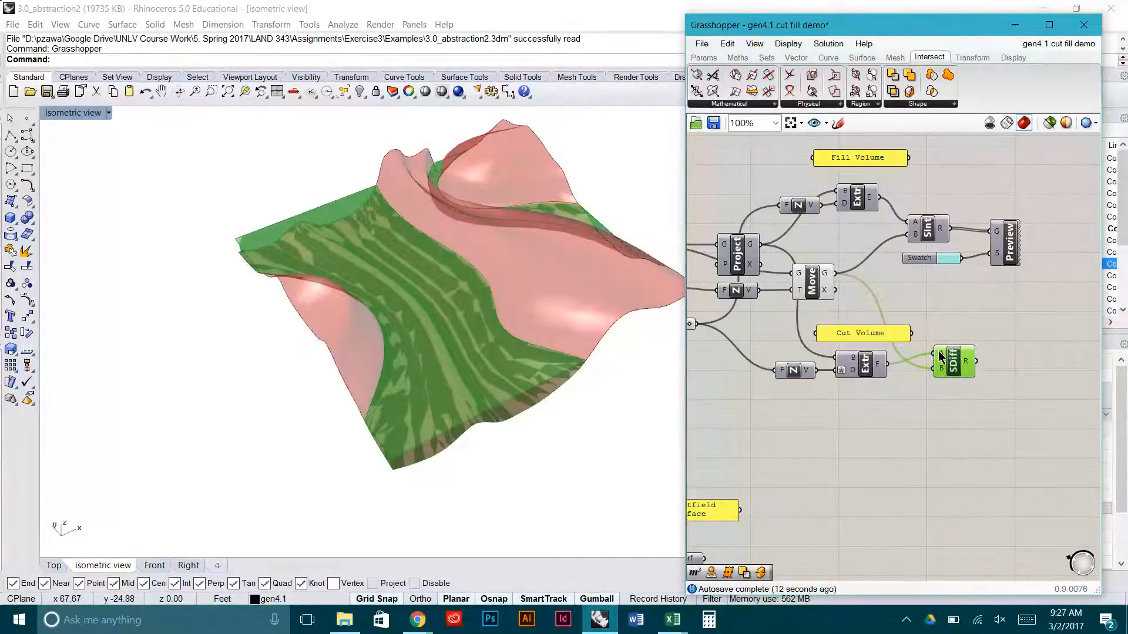
- Highlight the moved surface and the Solid Difference result in turn to compare them in the model
click(815, 293)
right_drag(517, 294, 564, 294)
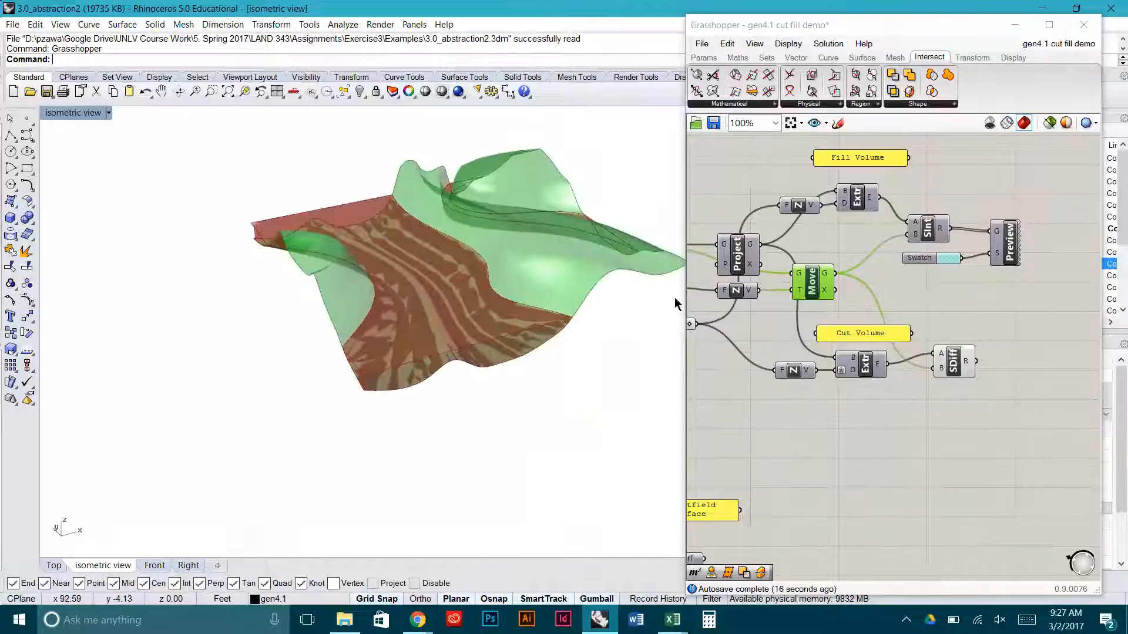
click(943, 388)
click(952, 362)
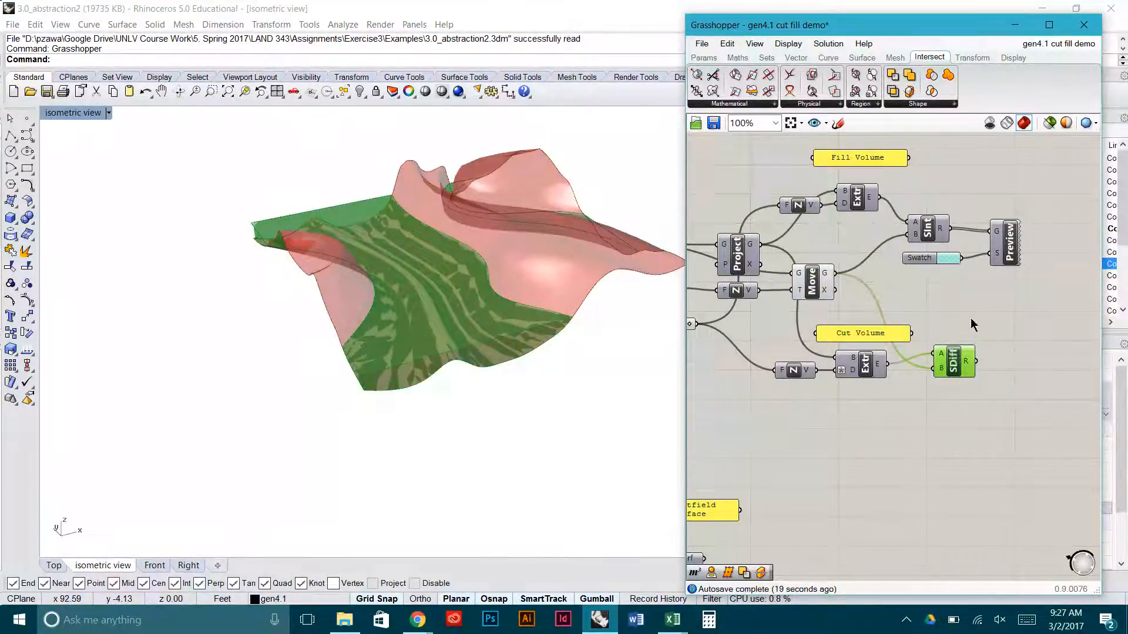
- Duplicate the fill Custom Preview and its colour swatch beside Solid Difference, and connect the Solid Difference result to the copy's geometry input
right_drag(973, 325, 900, 321)
drag(984, 290, 881, 201)
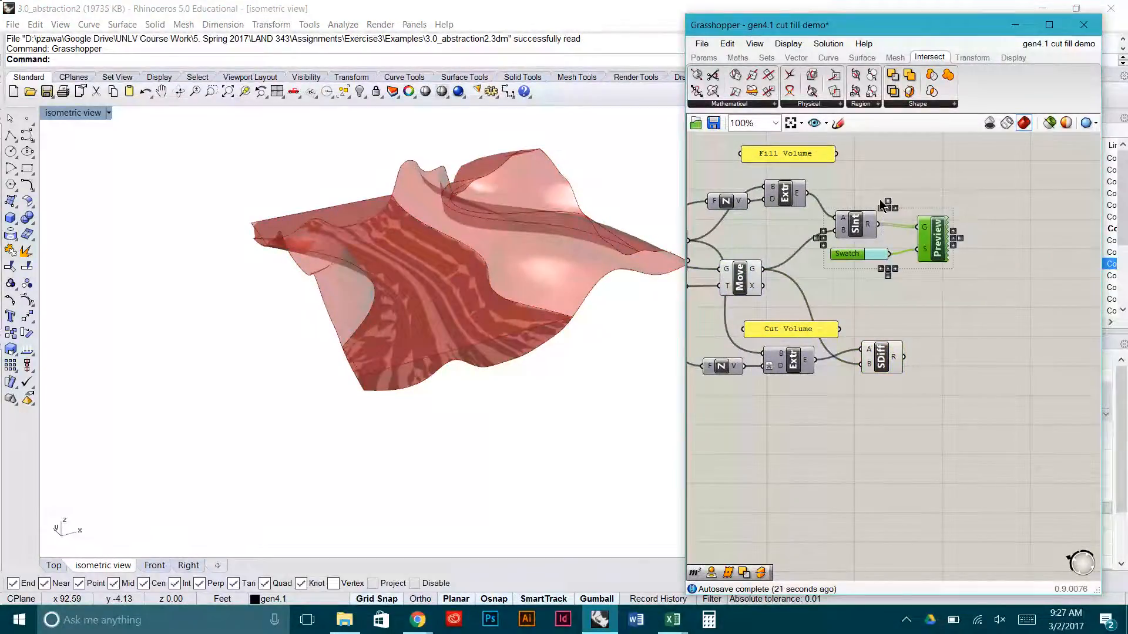
key(ctrl+v)
drag(948, 248, 977, 401)
click(918, 360)
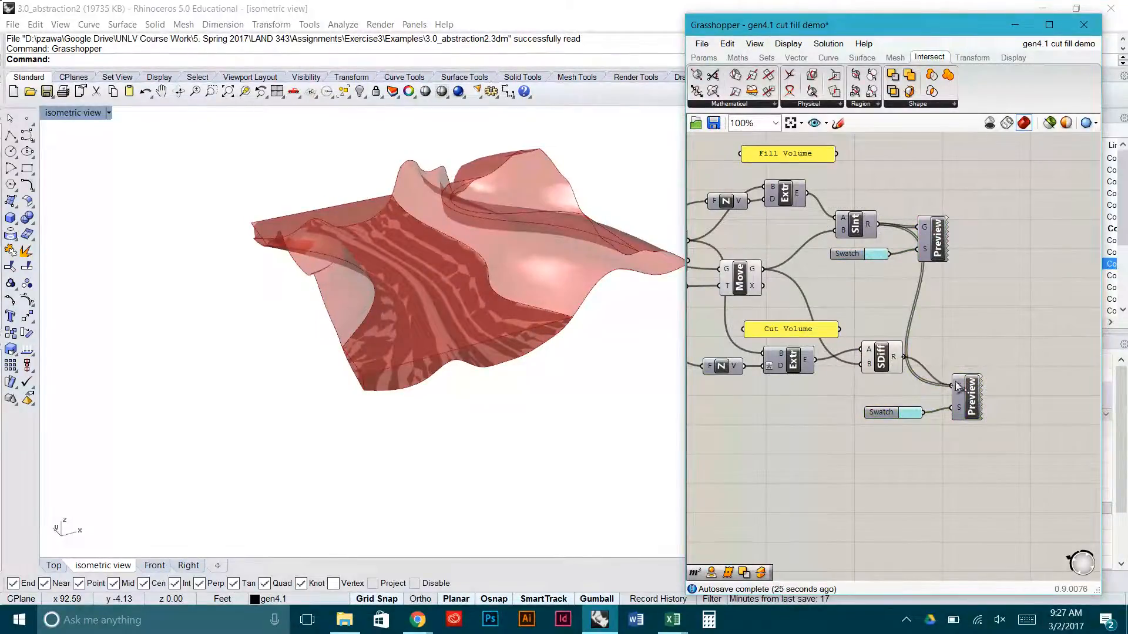
- Turn off the preview of Solid Difference and turn on the preview of the copied Custom Preview component
click(884, 362)
middle_click(885, 350)
click(920, 311)
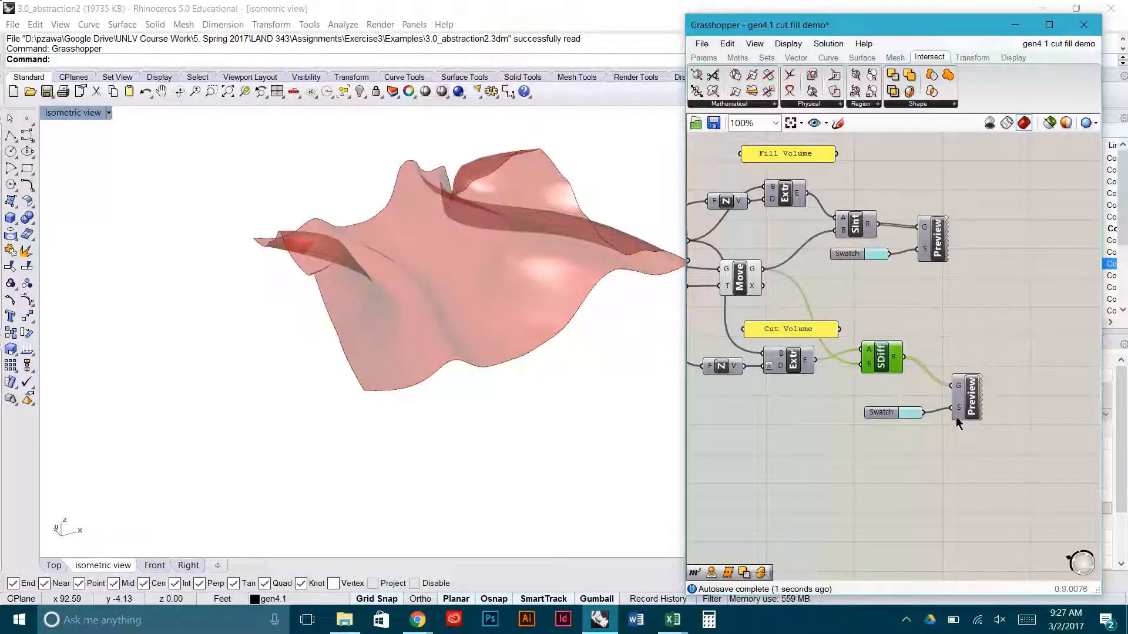
click(972, 400)
middle_click(969, 402)
click(994, 376)
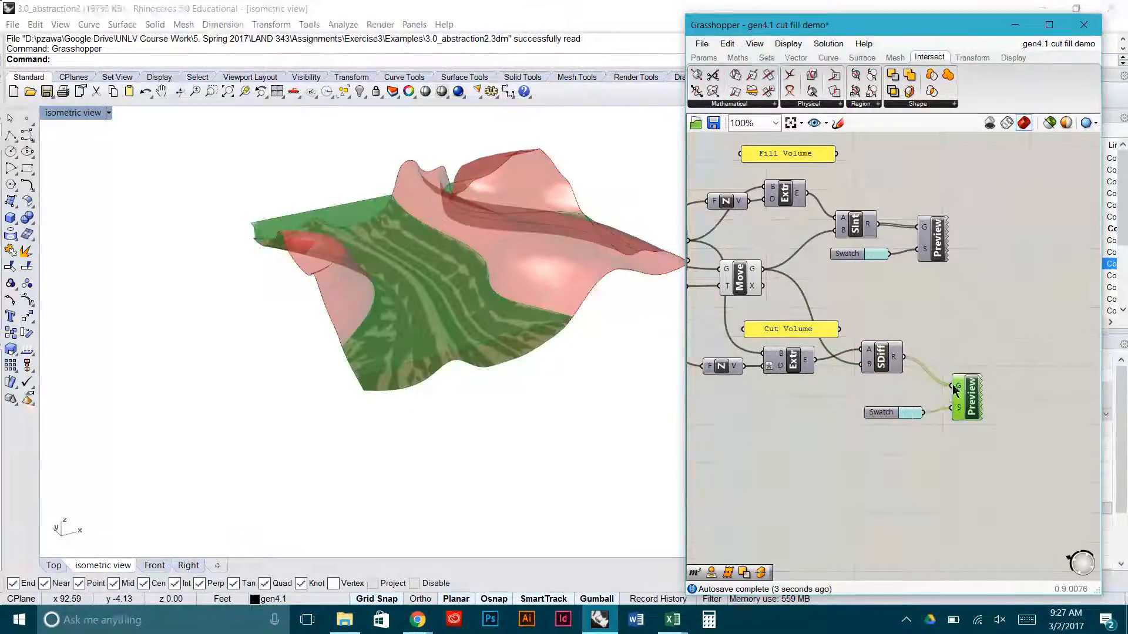
- Change the cut volume's colour swatch to a dark red with hue 0°
click(908, 413)
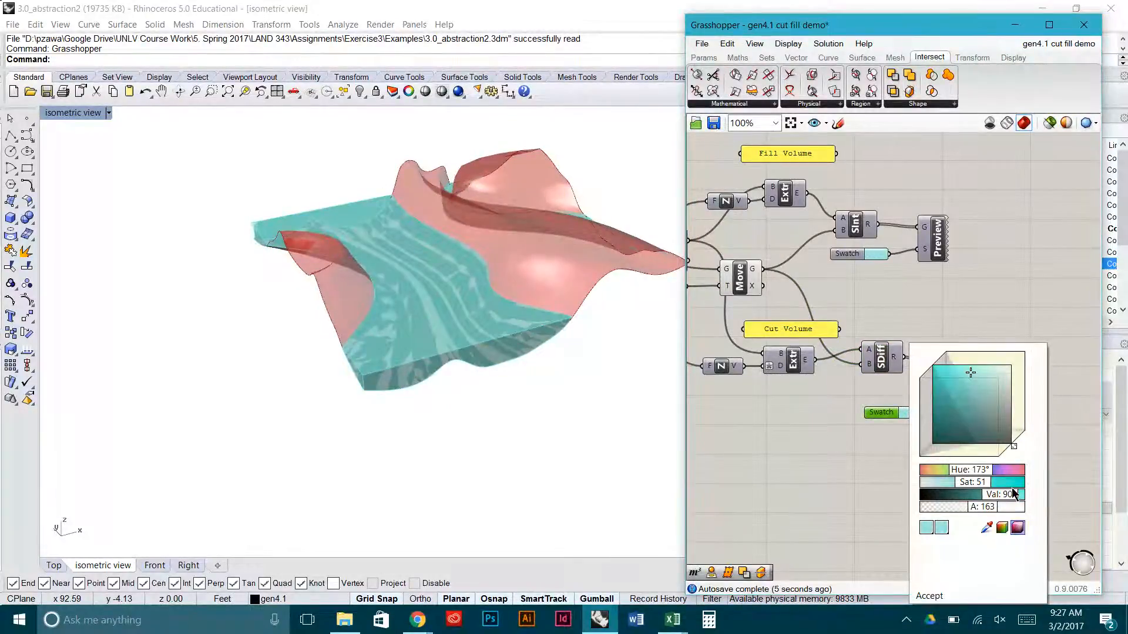
drag(972, 473, 942, 473)
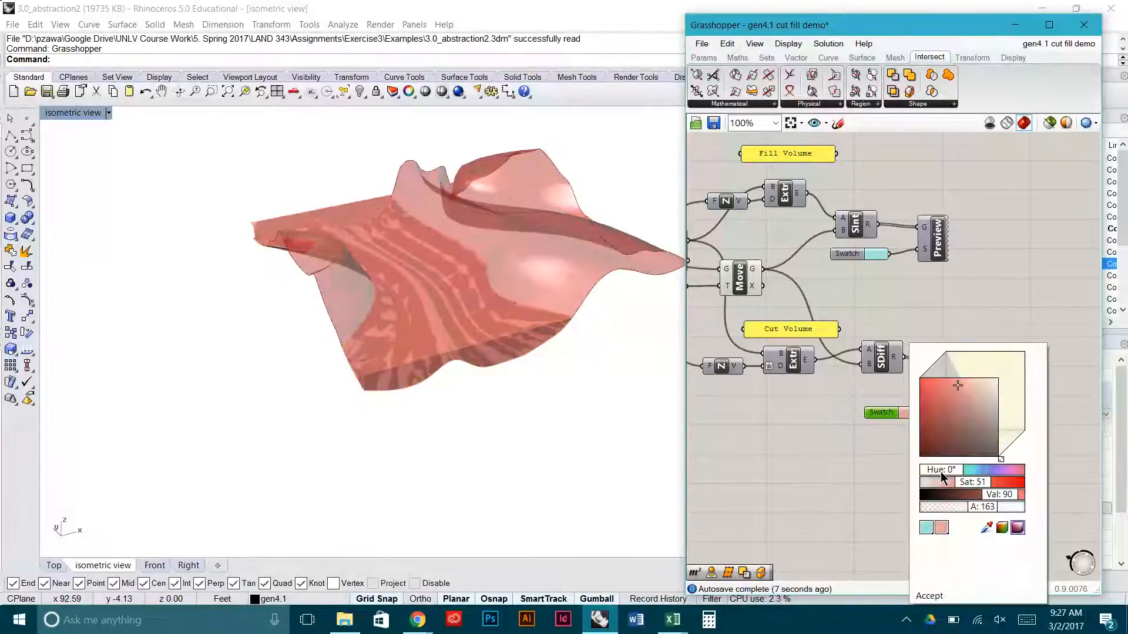
drag(946, 411, 948, 421)
click(931, 596)
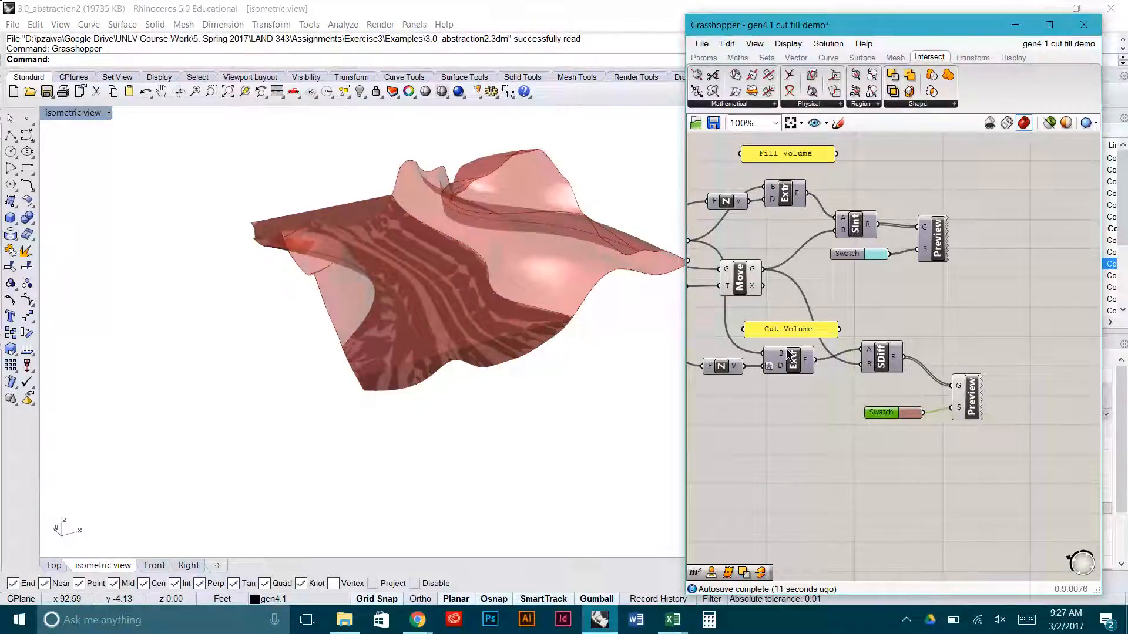
- Turn off the preview of the Move component and turn on the fill volume's Custom Preview
click(741, 278)
middle_click(747, 279)
click(786, 241)
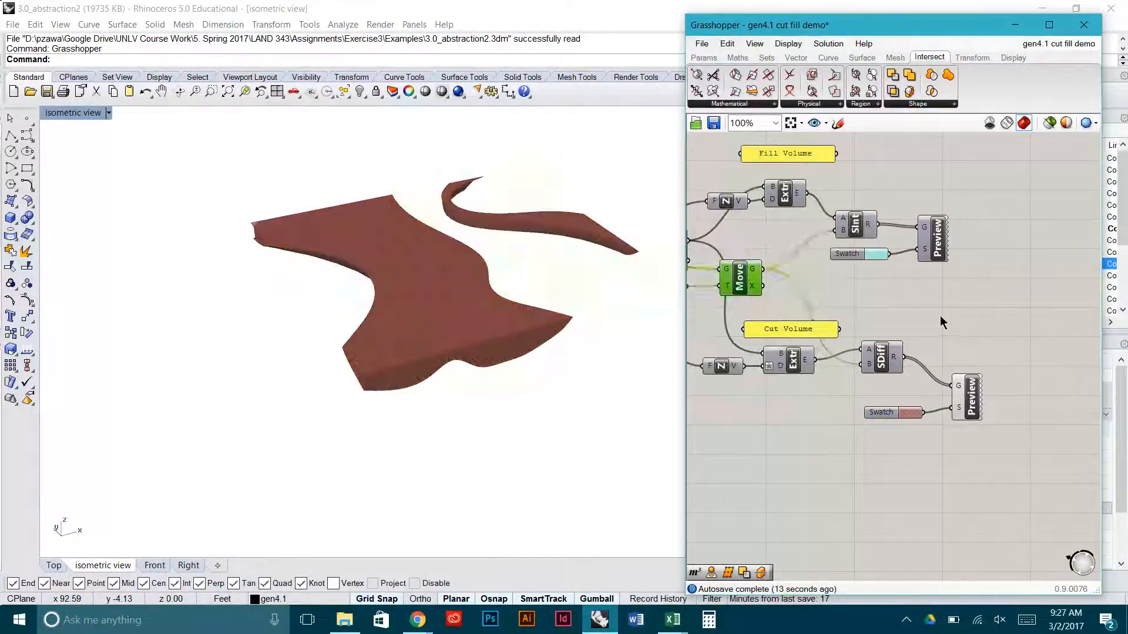
click(938, 238)
middle_click(942, 245)
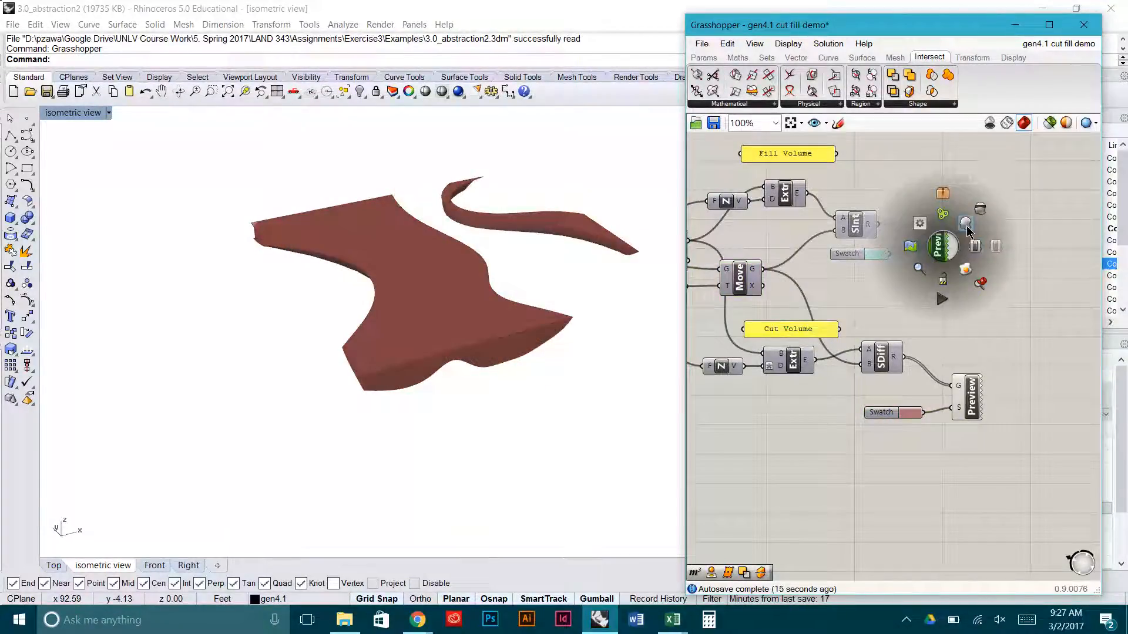
click(967, 227)
- Test the Move component's Z factor at values such as 3.50 and -2.08, and leave it at -1.05
right_drag(578, 328, 498, 296)
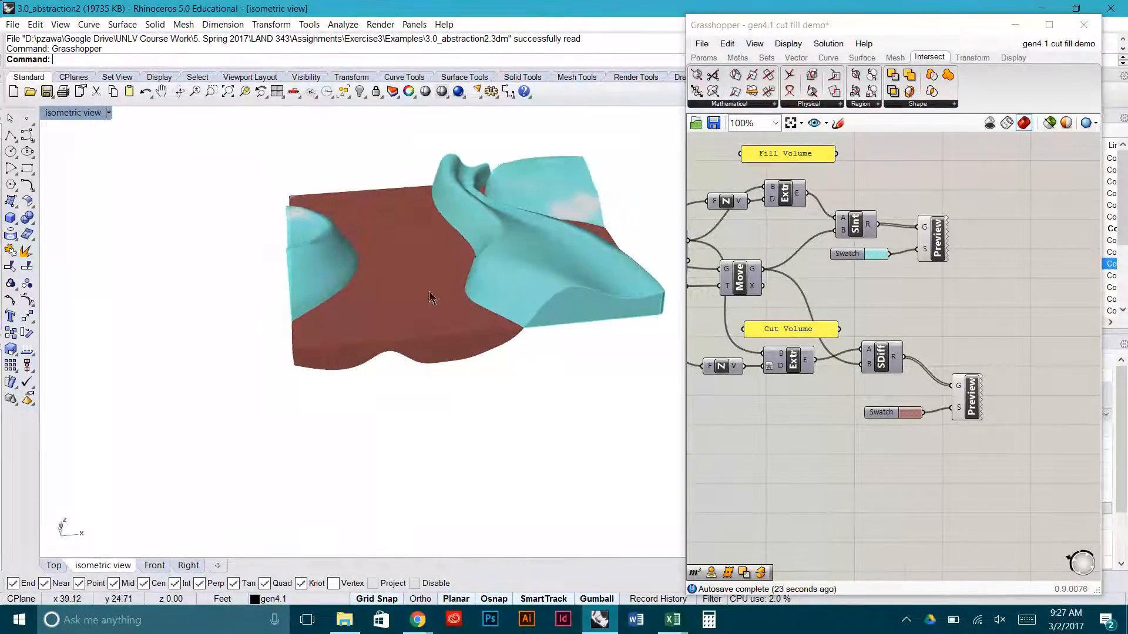
right_drag(429, 293, 323, 252)
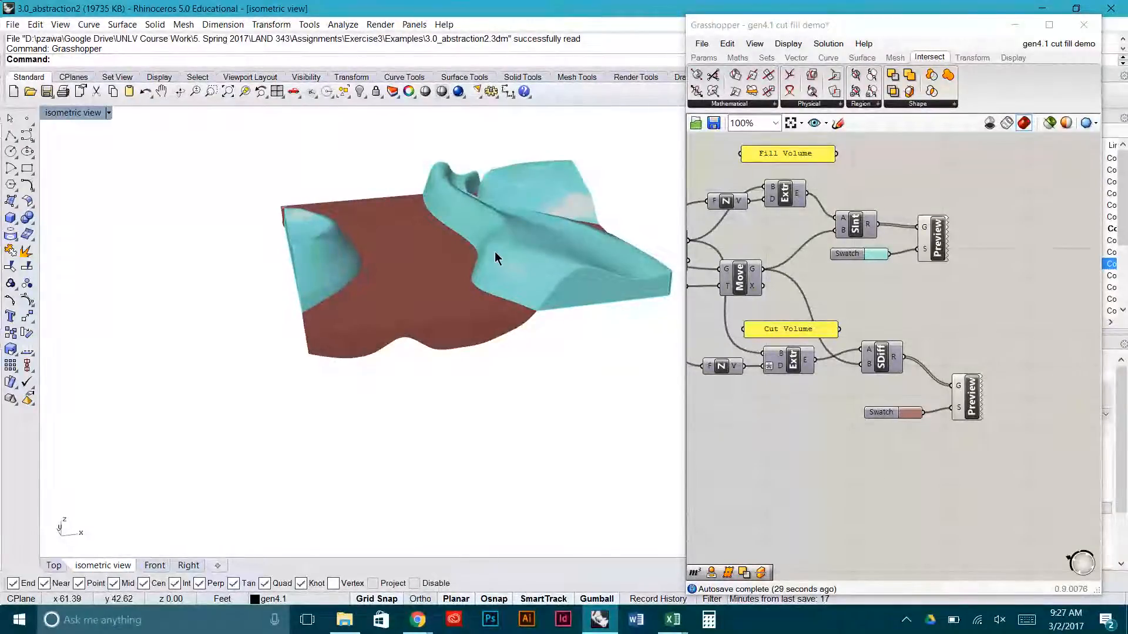
right_drag(495, 252, 609, 297)
right_drag(756, 327, 828, 340)
right_drag(486, 377, 675, 347)
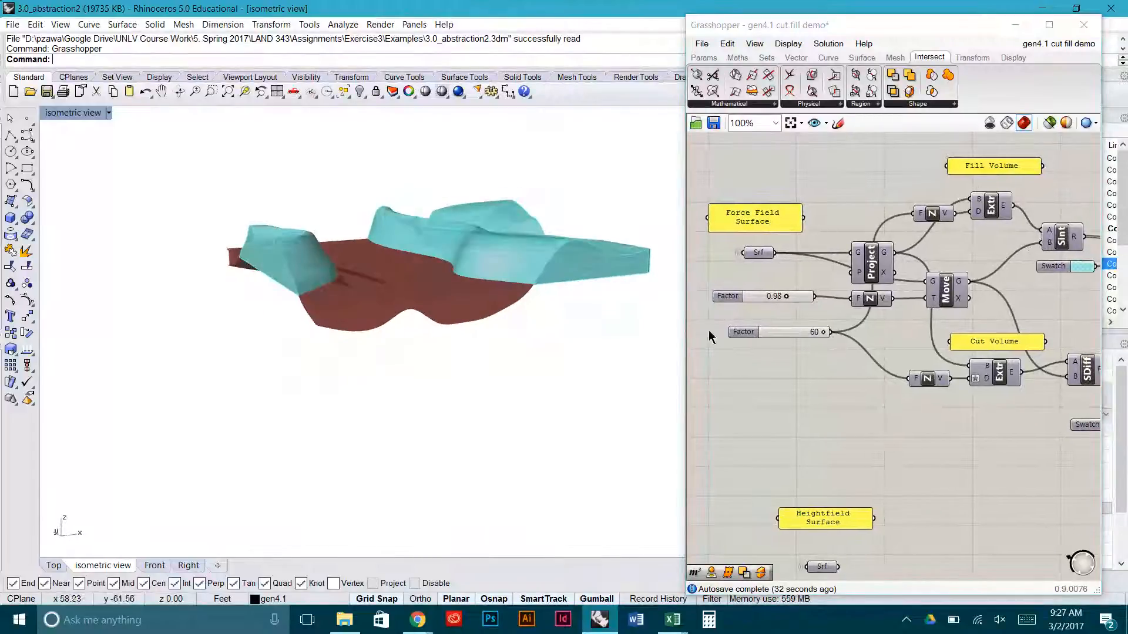
click(783, 296)
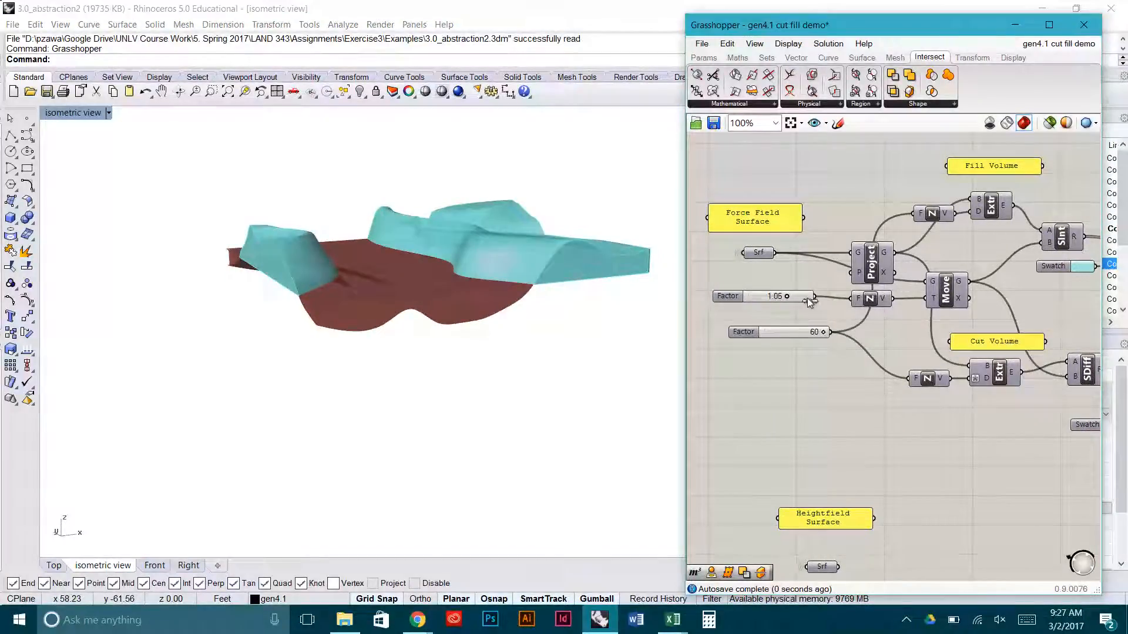
drag(807, 297, 808, 298)
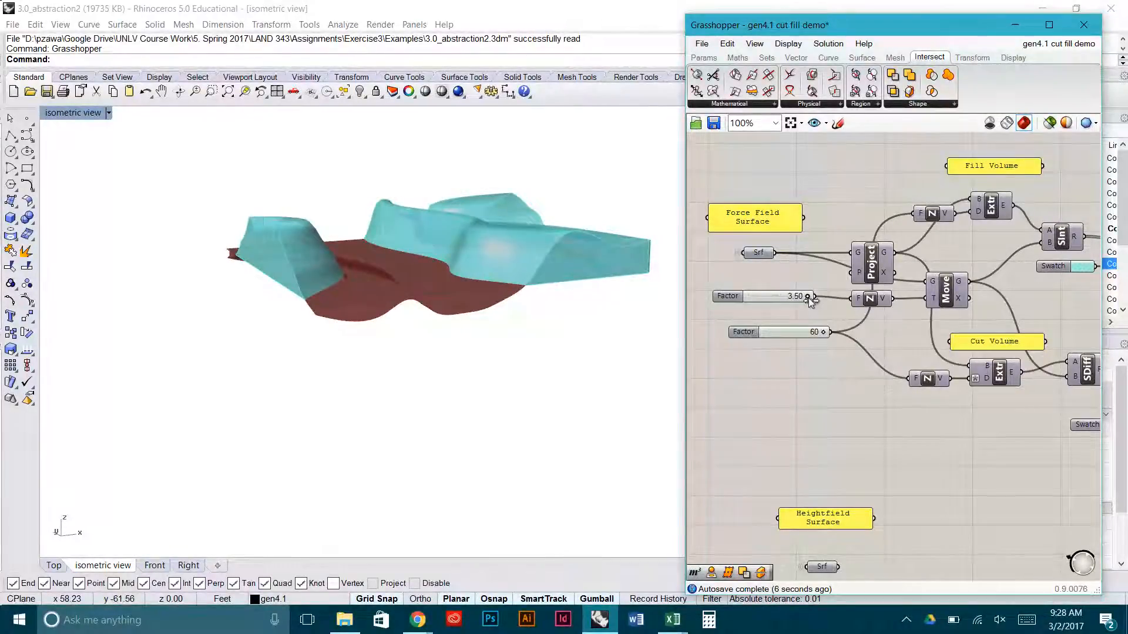
drag(808, 298, 752, 301)
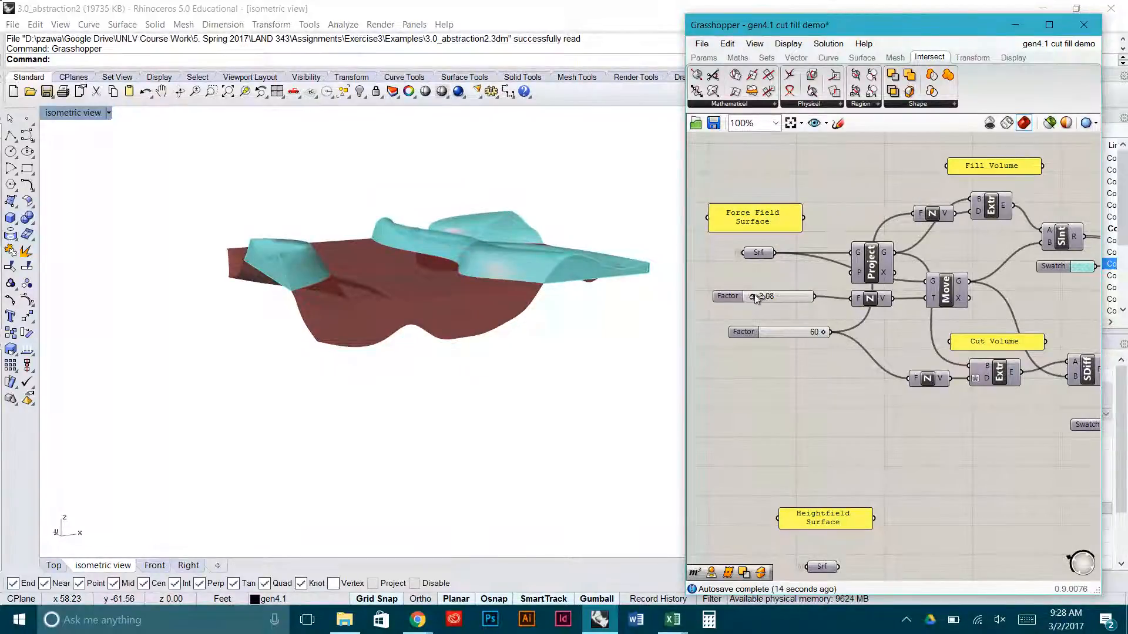
drag(757, 299, 766, 299)
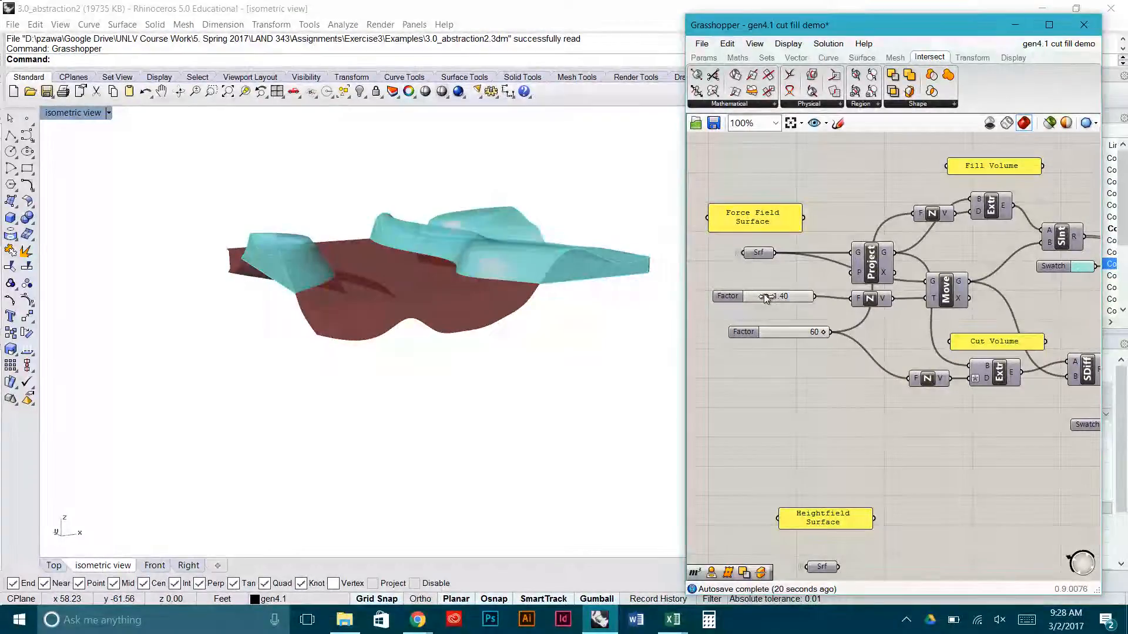
drag(766, 293, 770, 297)
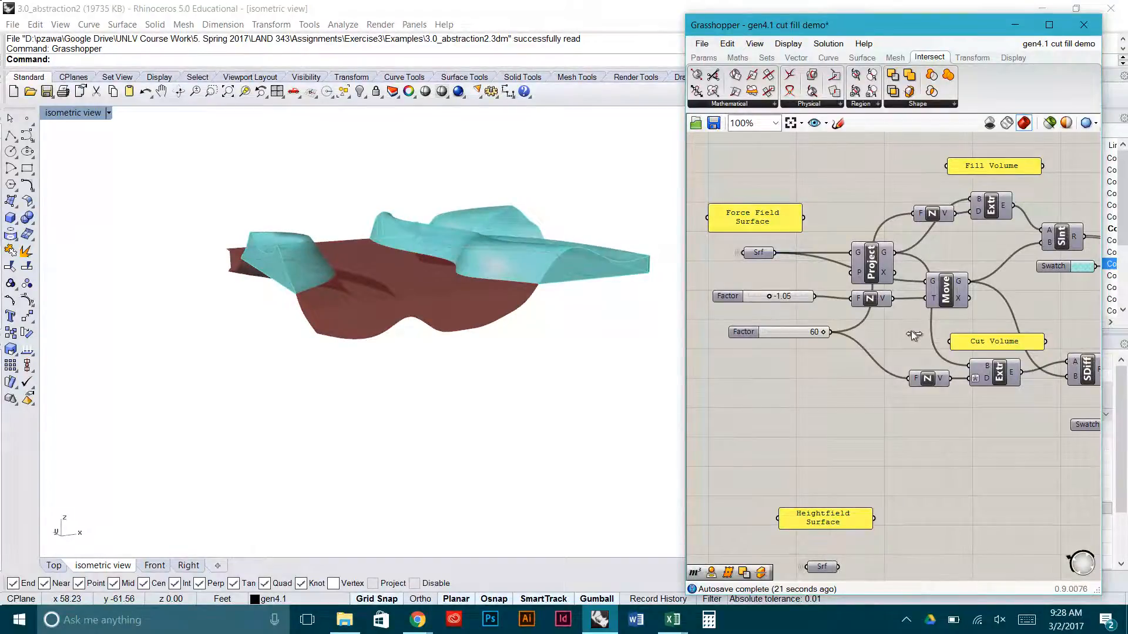
- Rearrange the fill Custom Preview, the cut swatch and the cut Custom Preview to tidy the ends of both branches
right_drag(914, 331, 782, 351)
right_drag(960, 325, 860, 328)
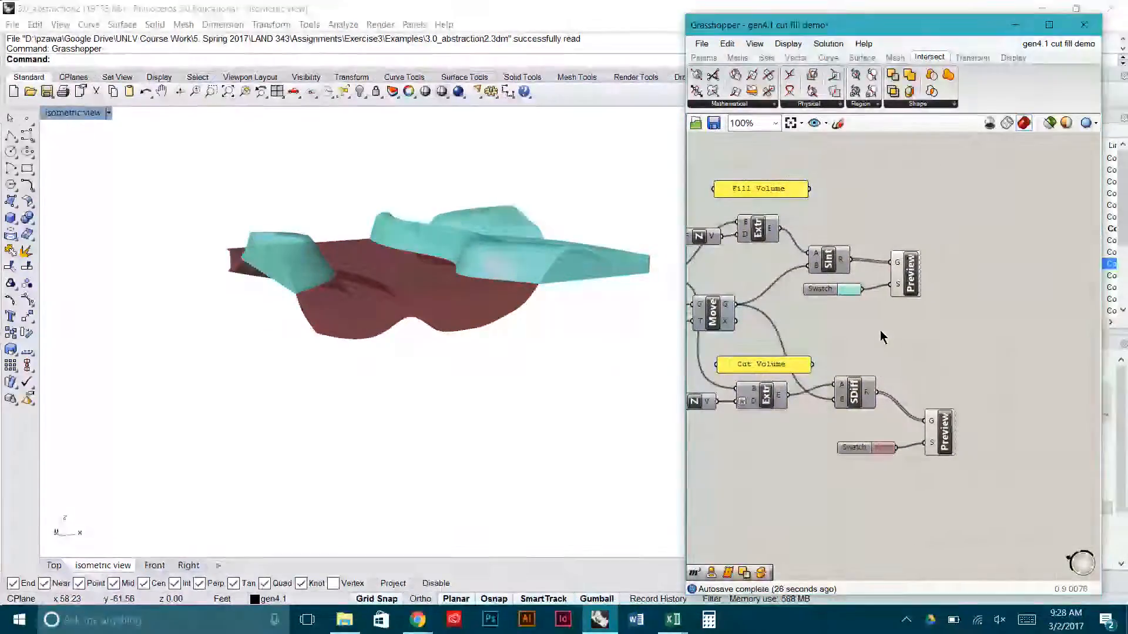
drag(908, 273, 934, 264)
click(890, 322)
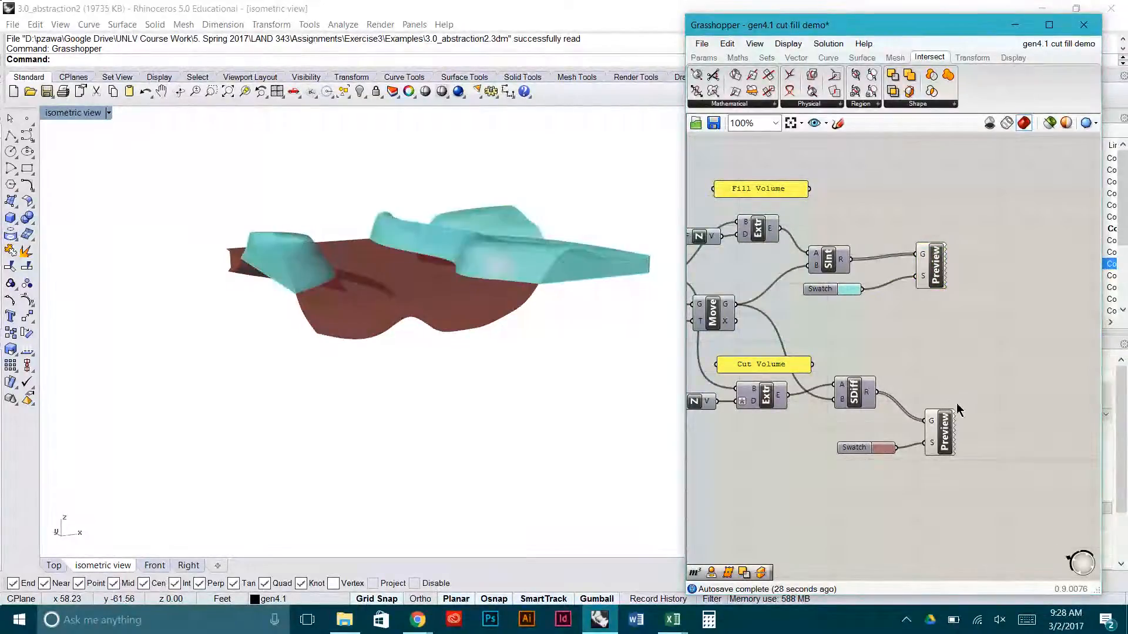
drag(864, 448, 844, 446)
click(948, 431)
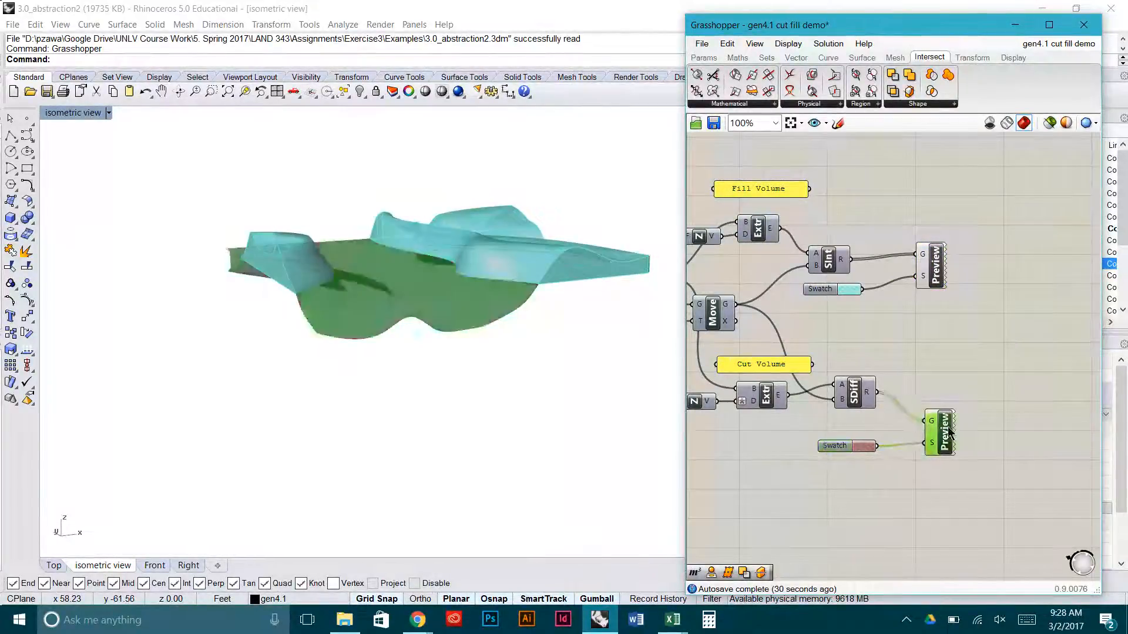
drag(949, 432, 919, 430)
click(921, 322)
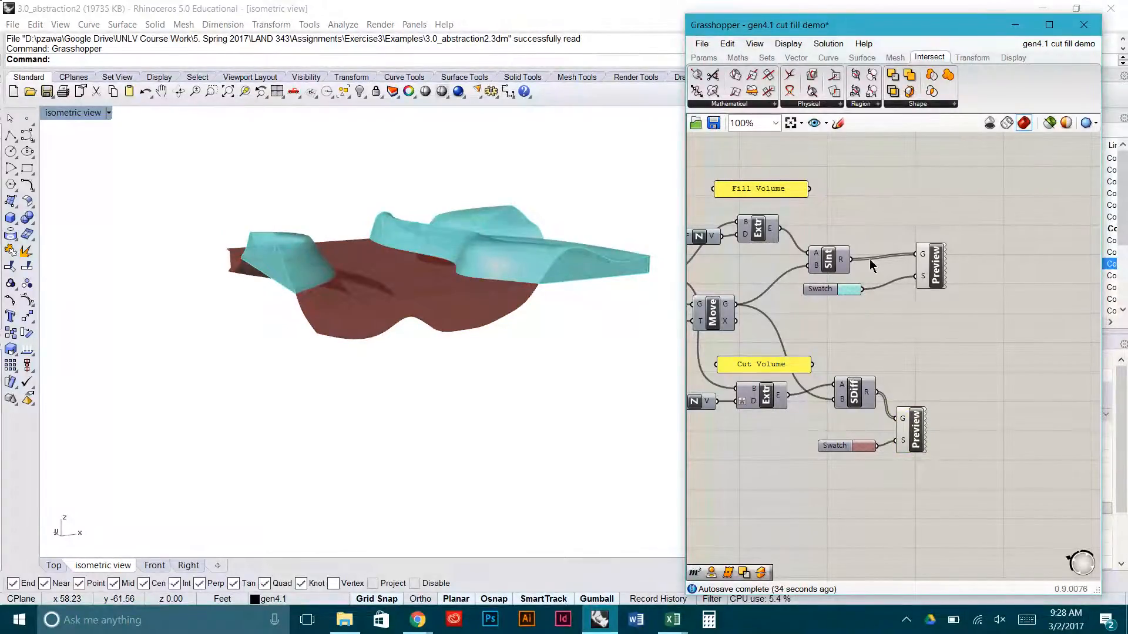
- Add a Volume component fed by the Solid Intersection result and a copy of it fed by the Solid Difference result
double_click(906, 329)
text(volume)
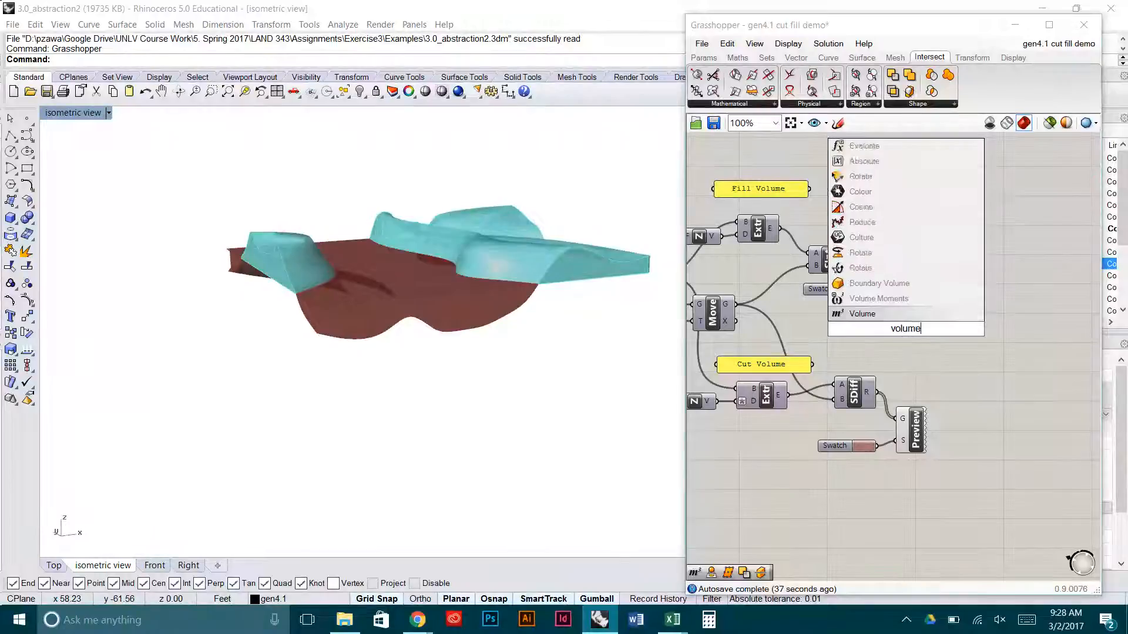
key(Return)
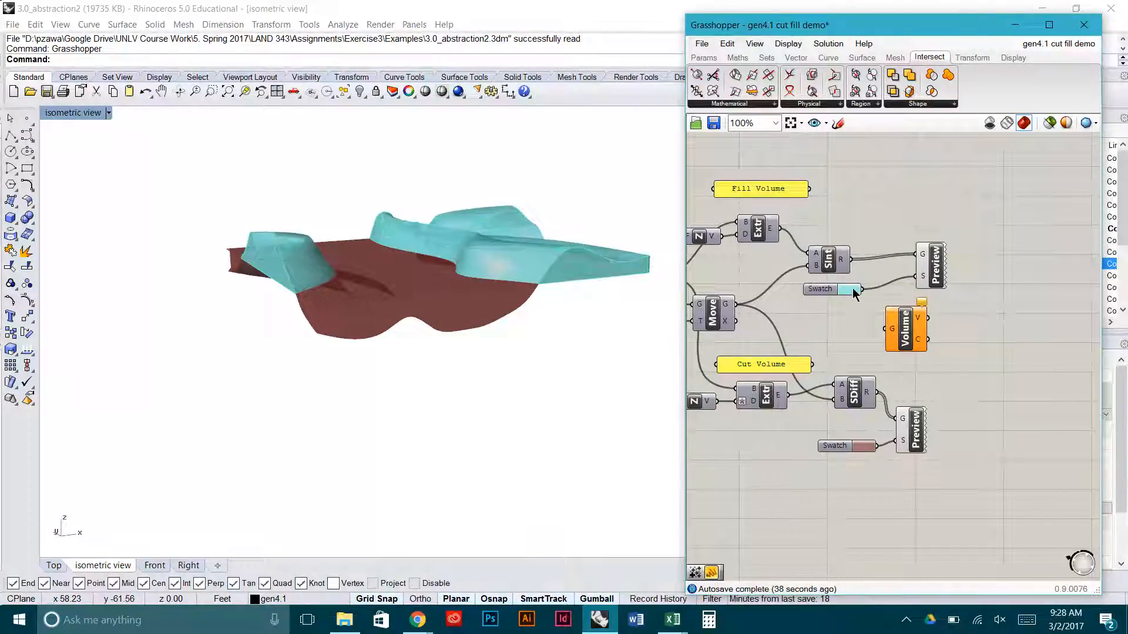
click(839, 261)
drag(844, 264, 935, 329)
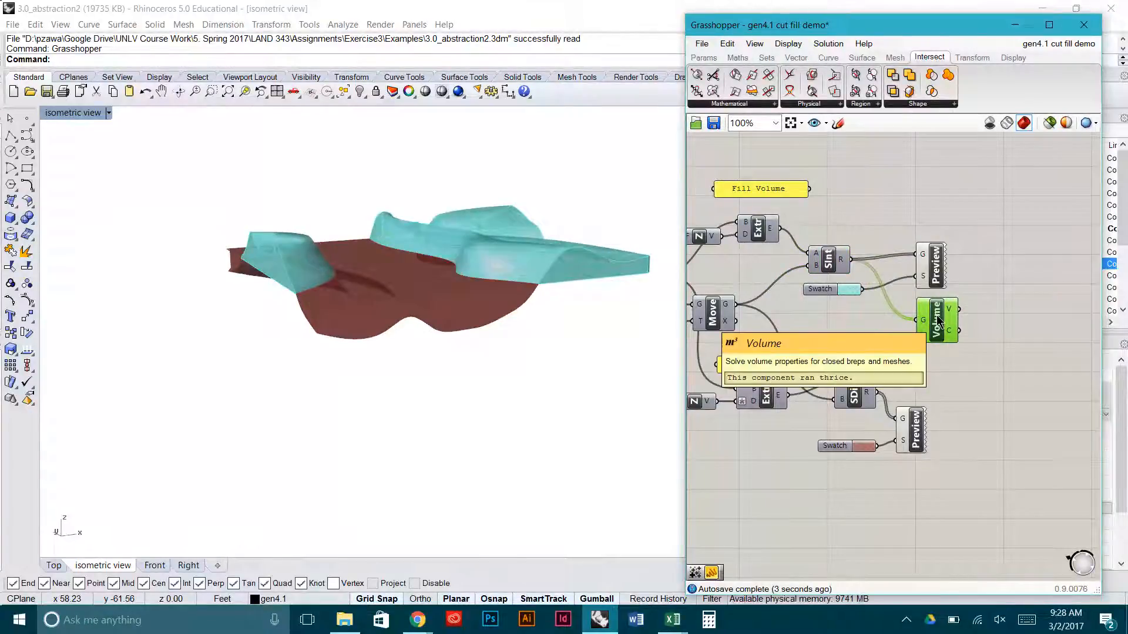
alt+drag(942, 333, 959, 500)
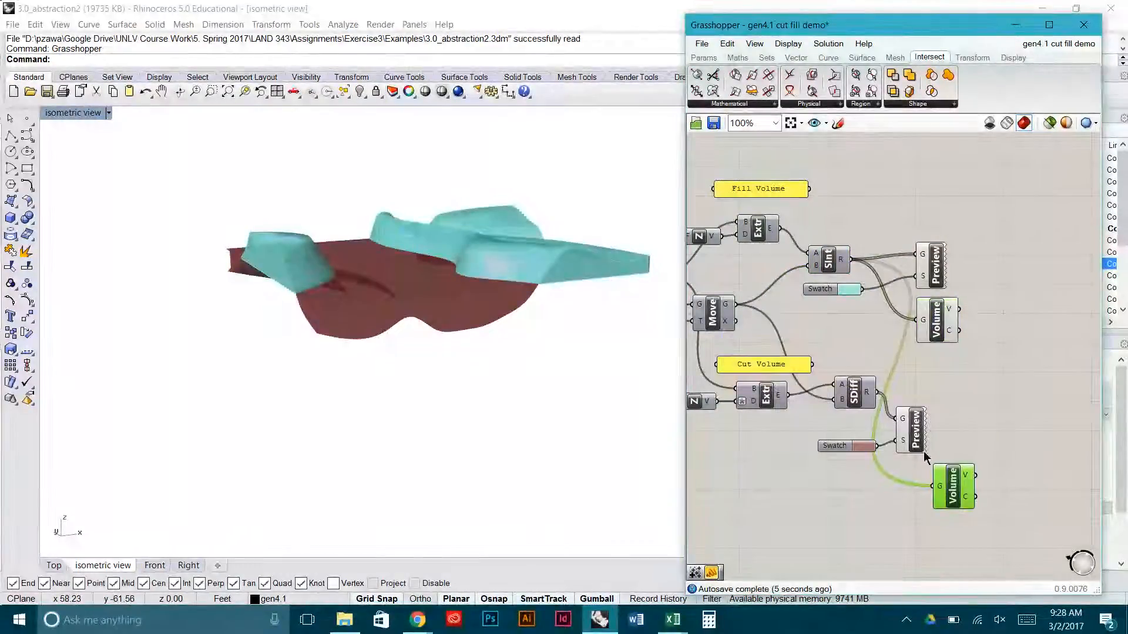
drag(878, 393, 936, 395)
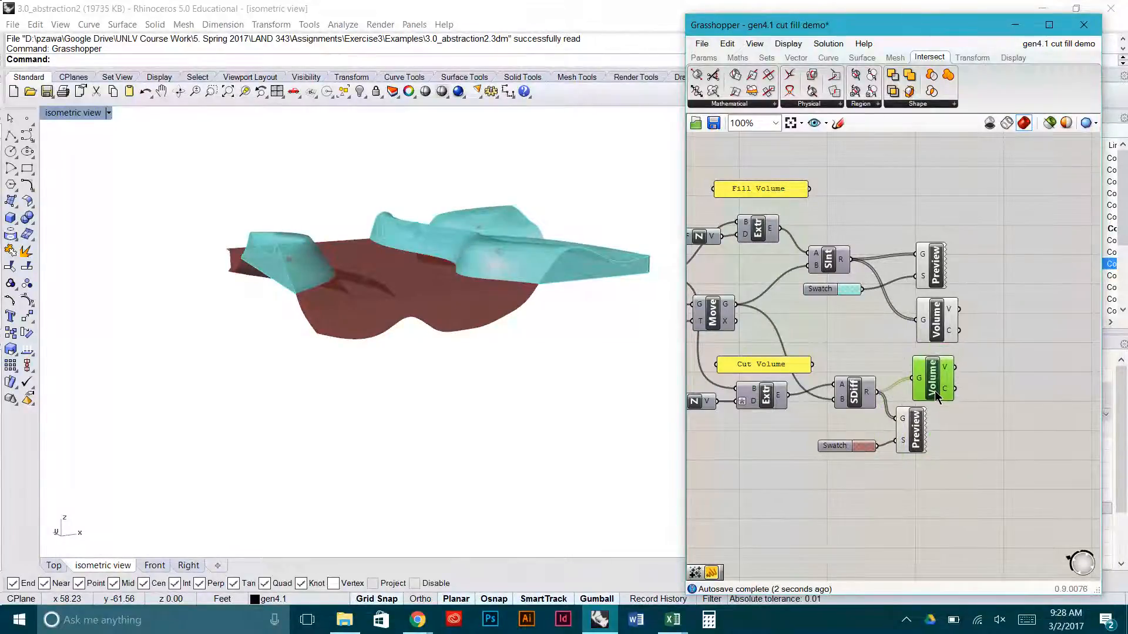
- View the cut and fill solids from above and inspect the volume values of the fill pieces
click(980, 378)
right_drag(979, 379, 946, 384)
mouse_move(831, 399)
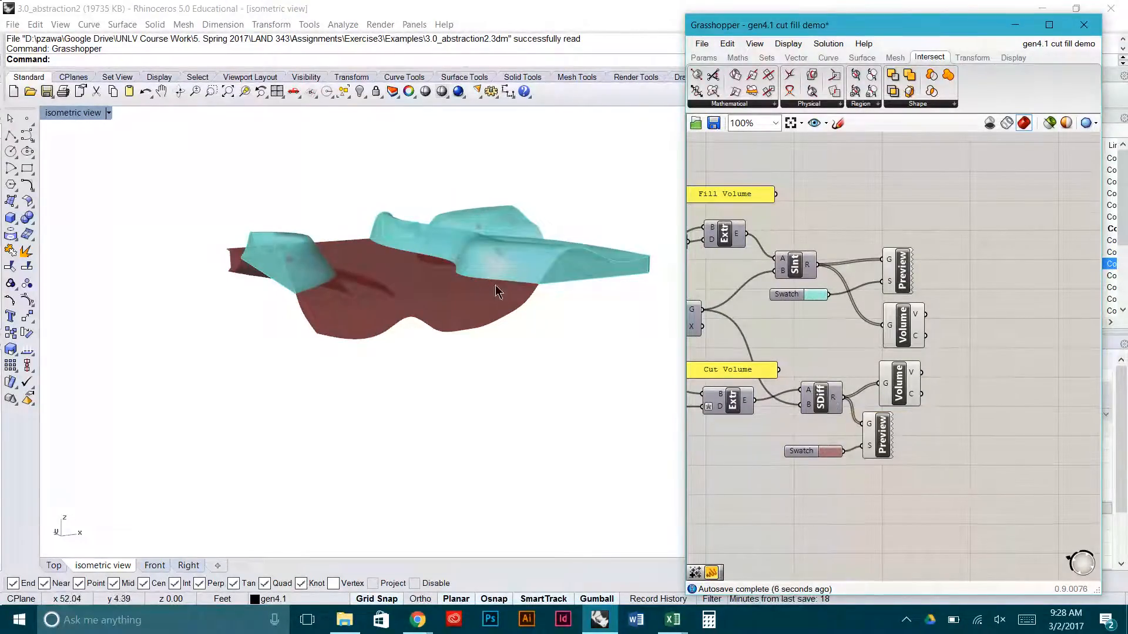
right_drag(496, 290, 423, 317)
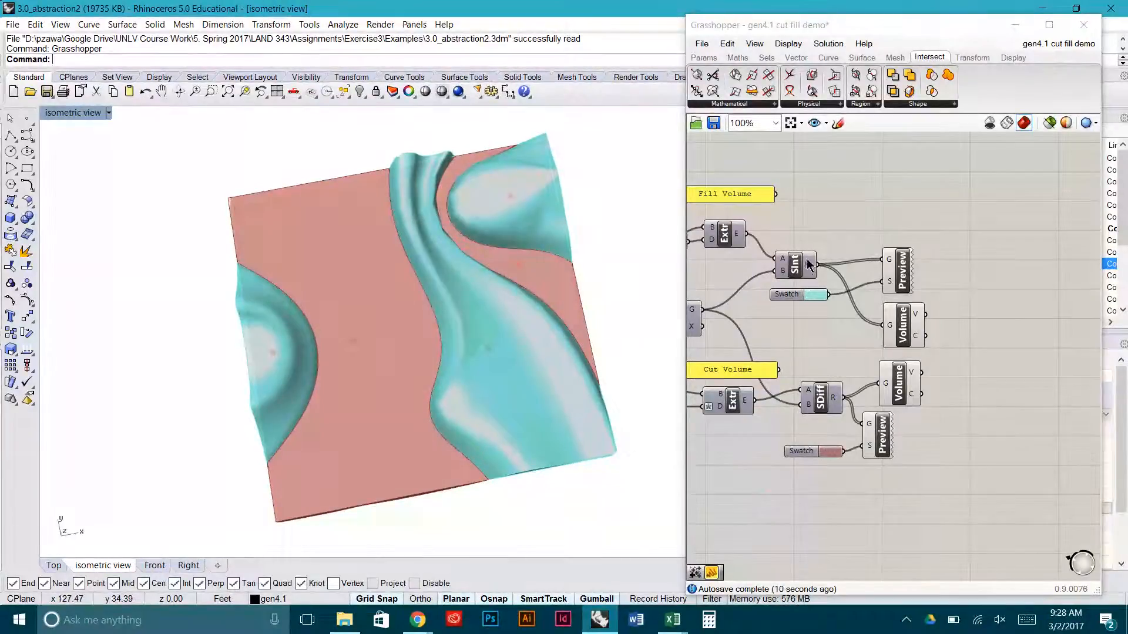
mouse_move(809, 268)
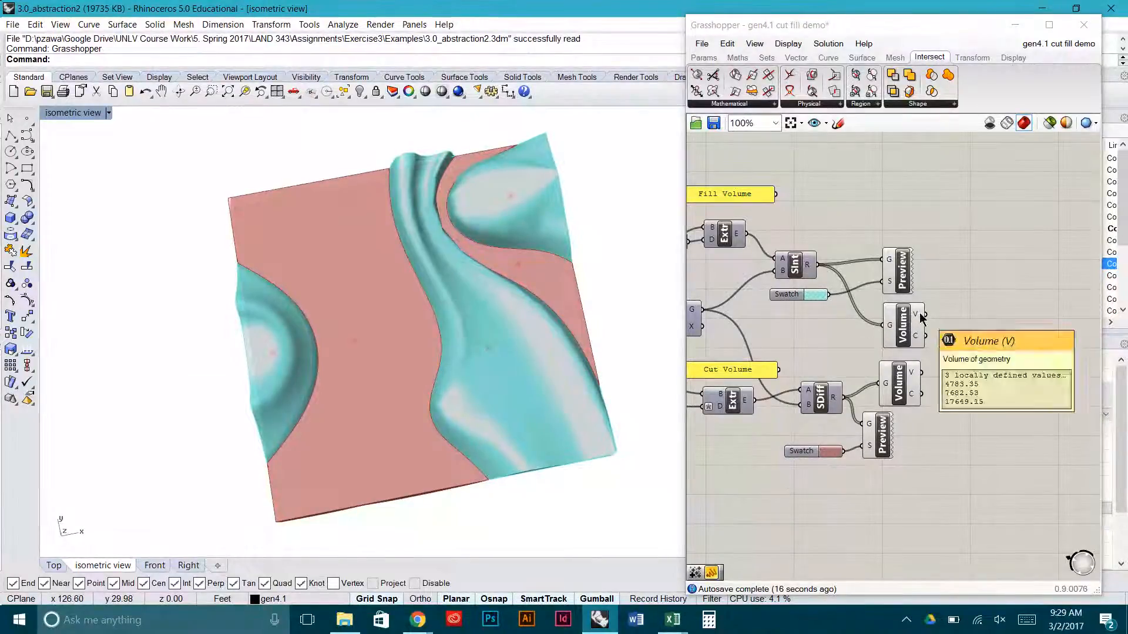
- Select both Volume components and turn off their previews
right_drag(911, 373, 921, 338)
click(900, 363)
drag(903, 367, 918, 281)
click(925, 383)
middle_click(918, 280)
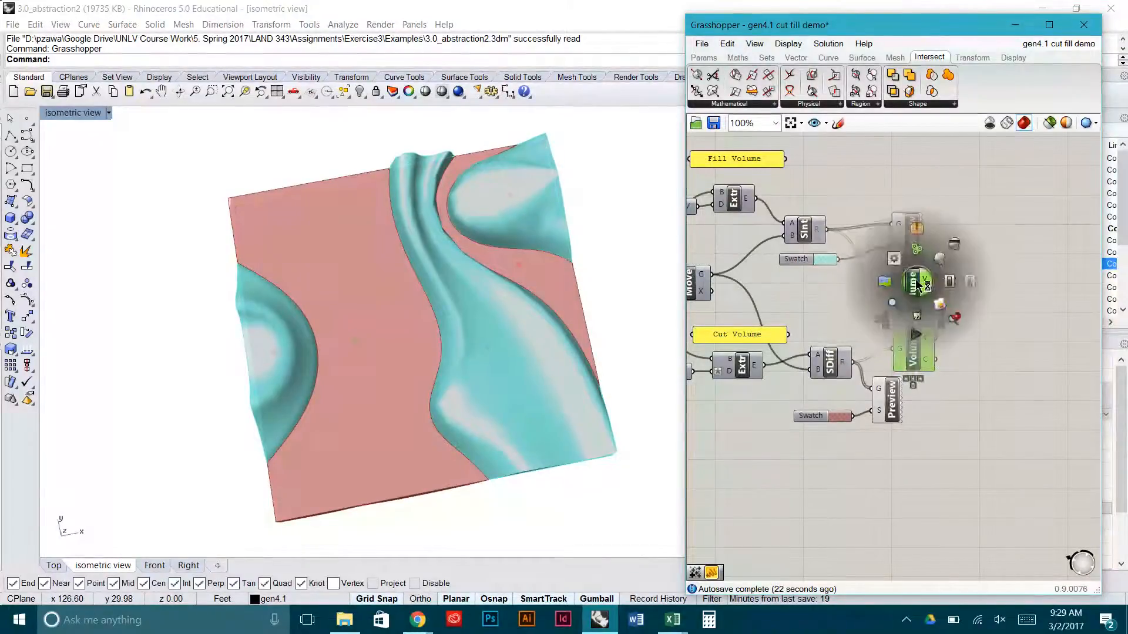
click(947, 248)
- Add a Mass Addition component fed by the fill Volume values and a copy of it fed by the cut Volume values
right_drag(957, 298, 913, 309)
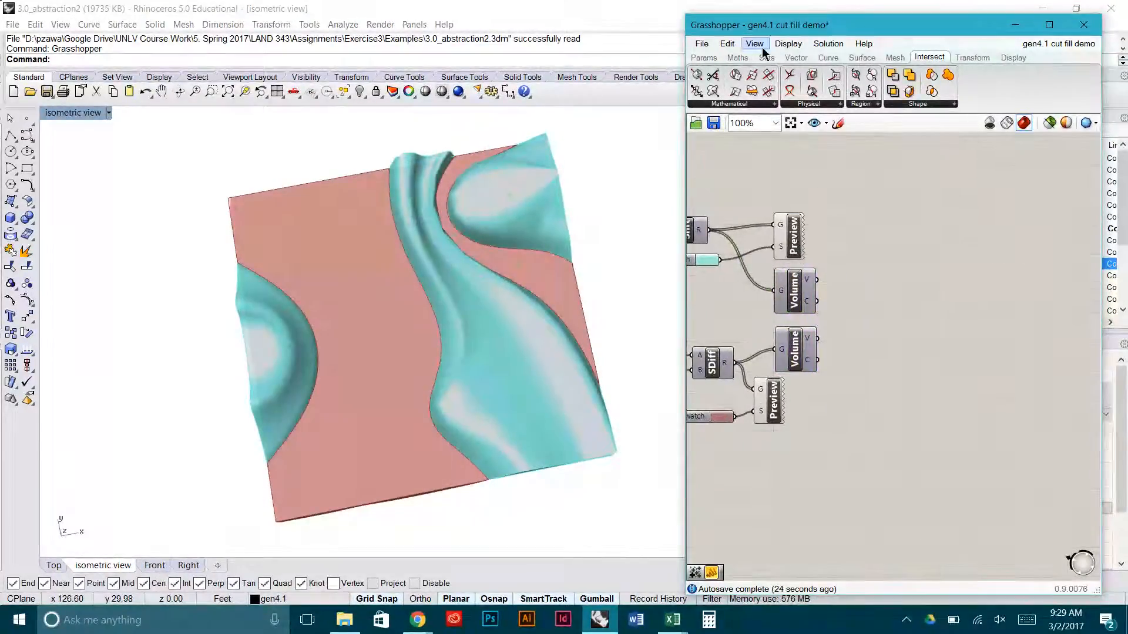
click(737, 57)
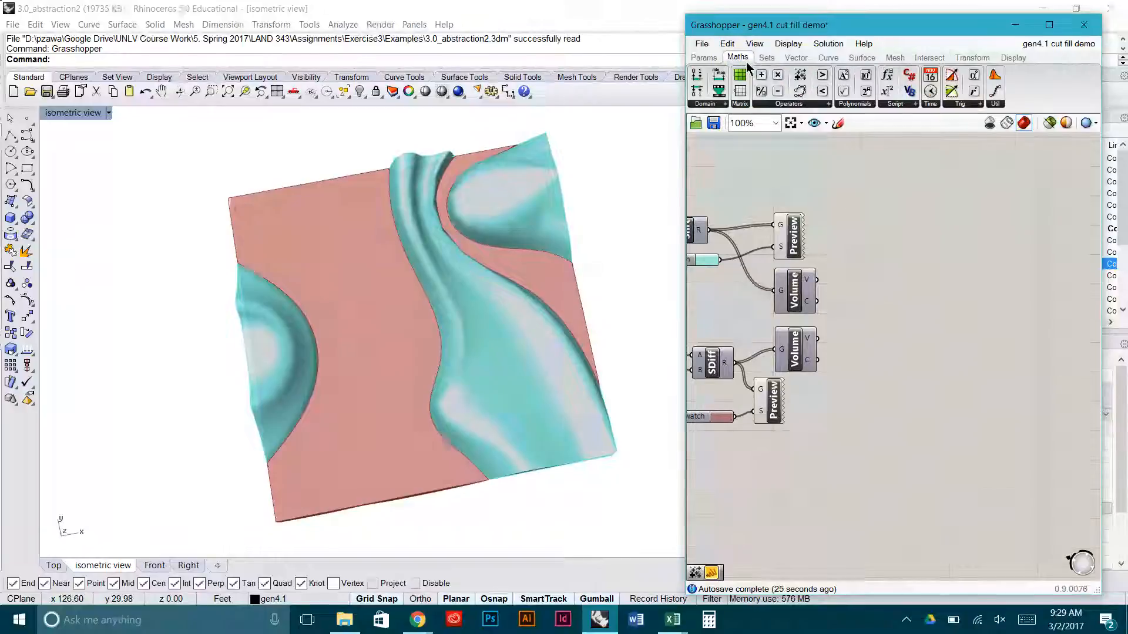
click(793, 104)
click(822, 214)
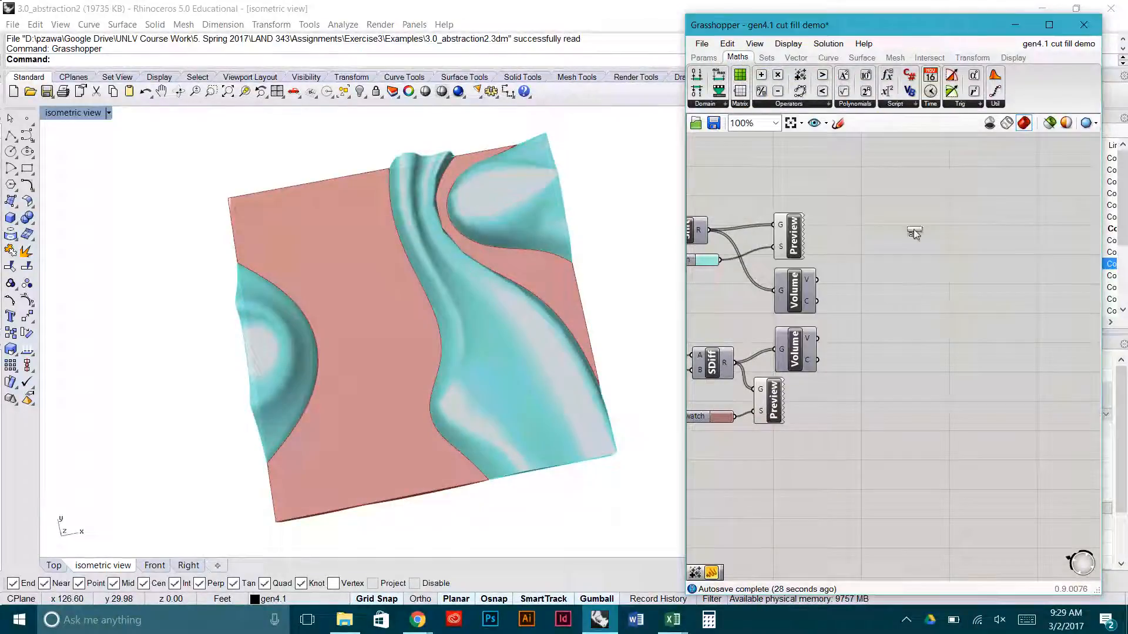
click(903, 245)
drag(817, 280, 884, 355)
drag(815, 340, 870, 345)
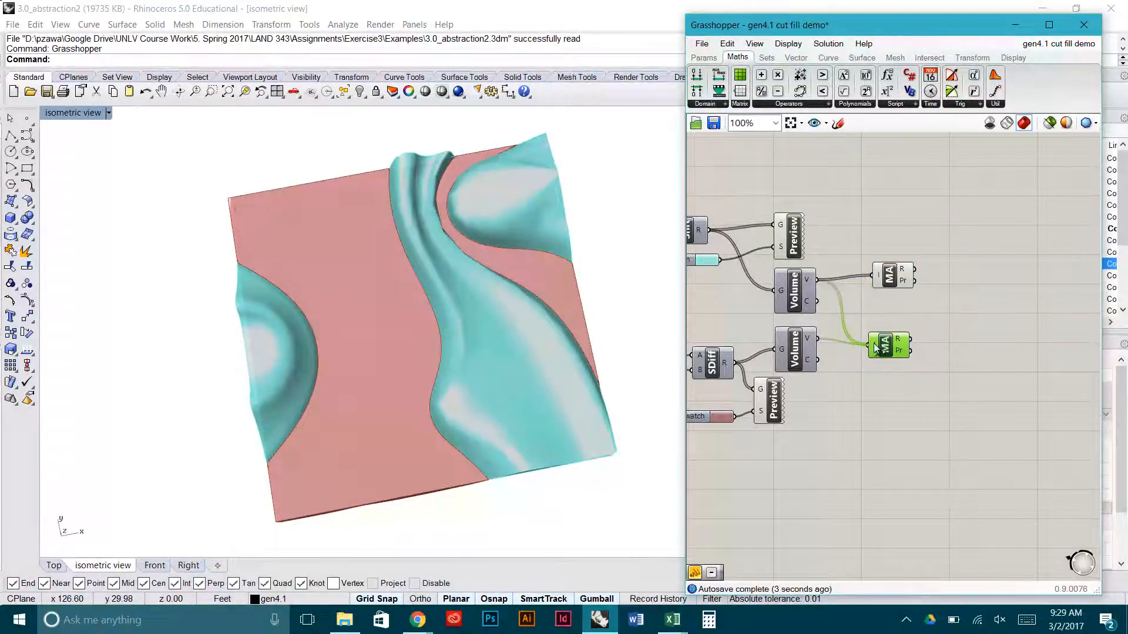
- Add a panel fed by the fill Mass Addition result and place it beside that component
right_drag(863, 382, 814, 382)
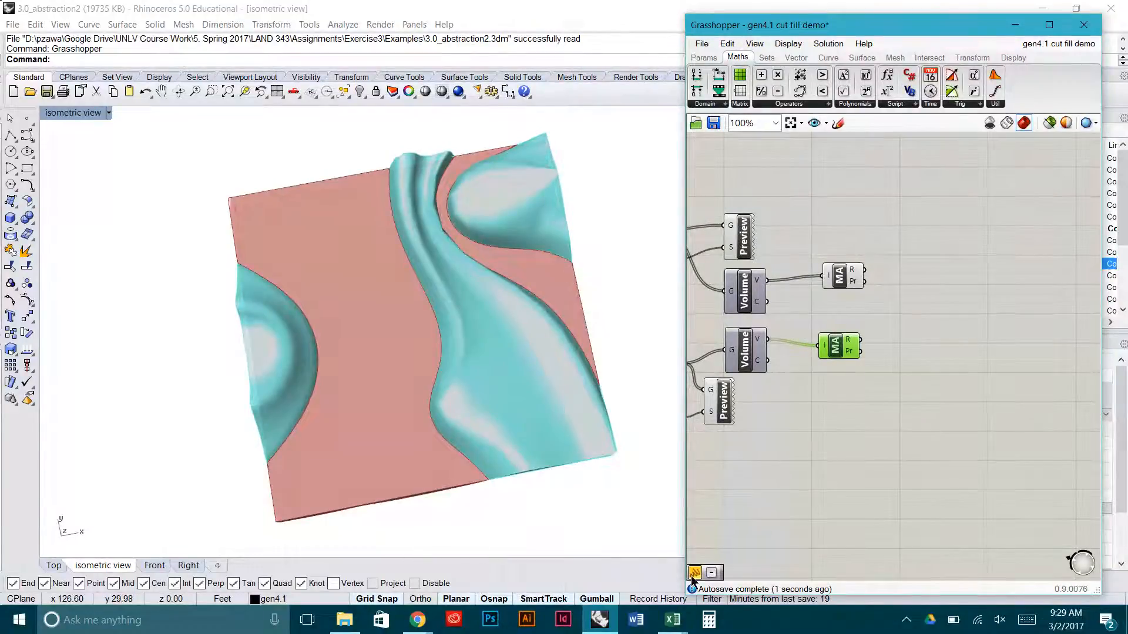
key(ctrl+v)
drag(867, 274, 941, 265)
scroll(926, 259, up, 3)
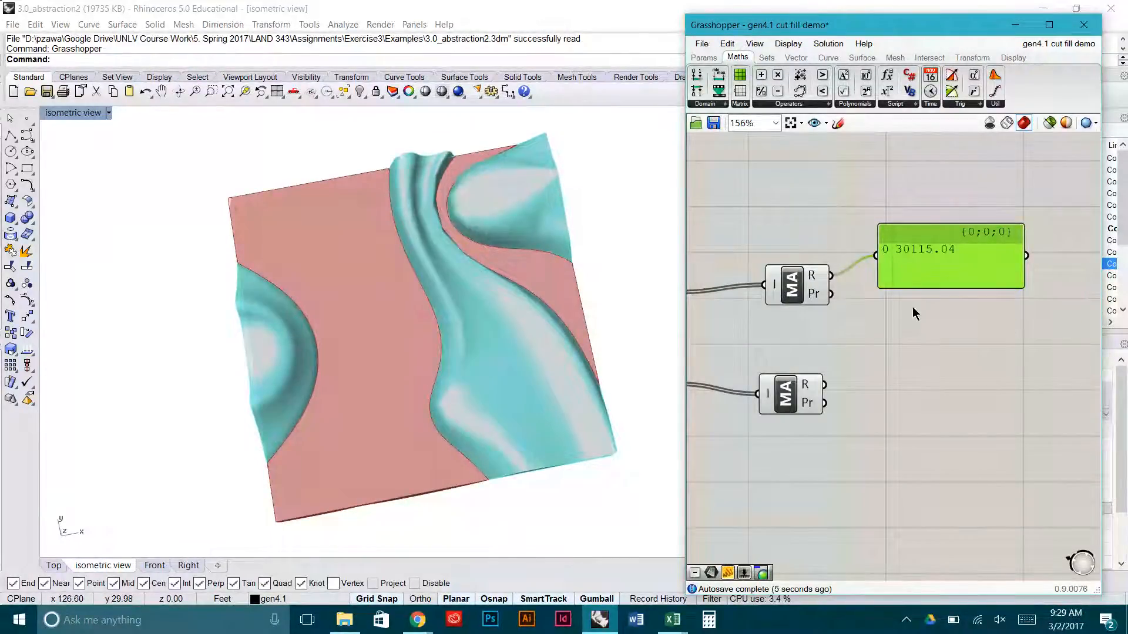
drag(949, 249, 943, 264)
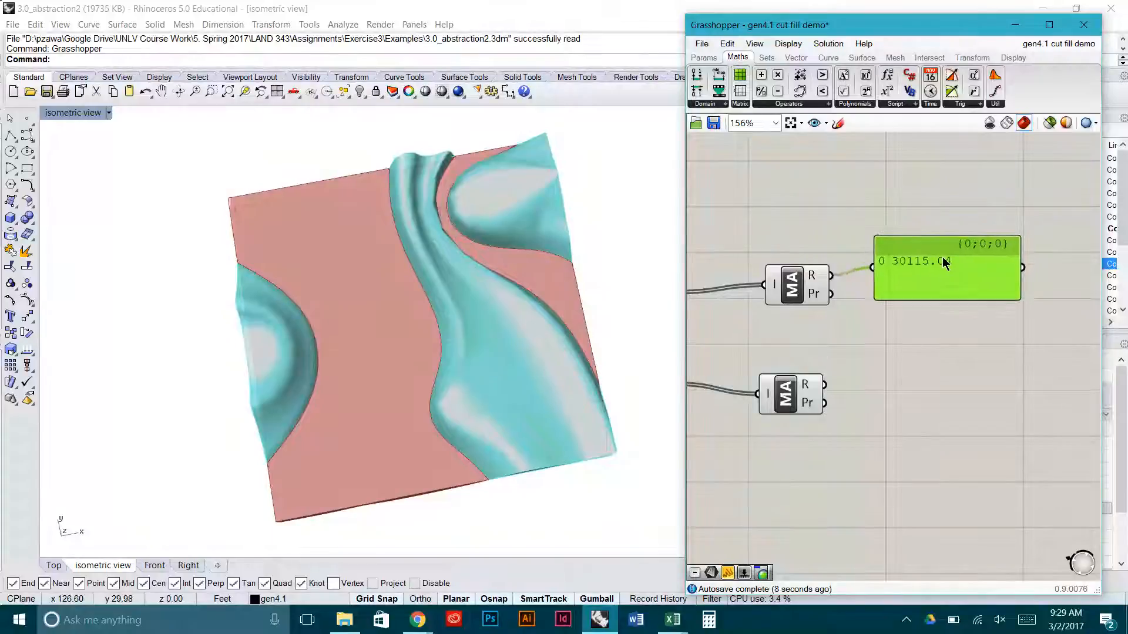
click(910, 193)
click(920, 275)
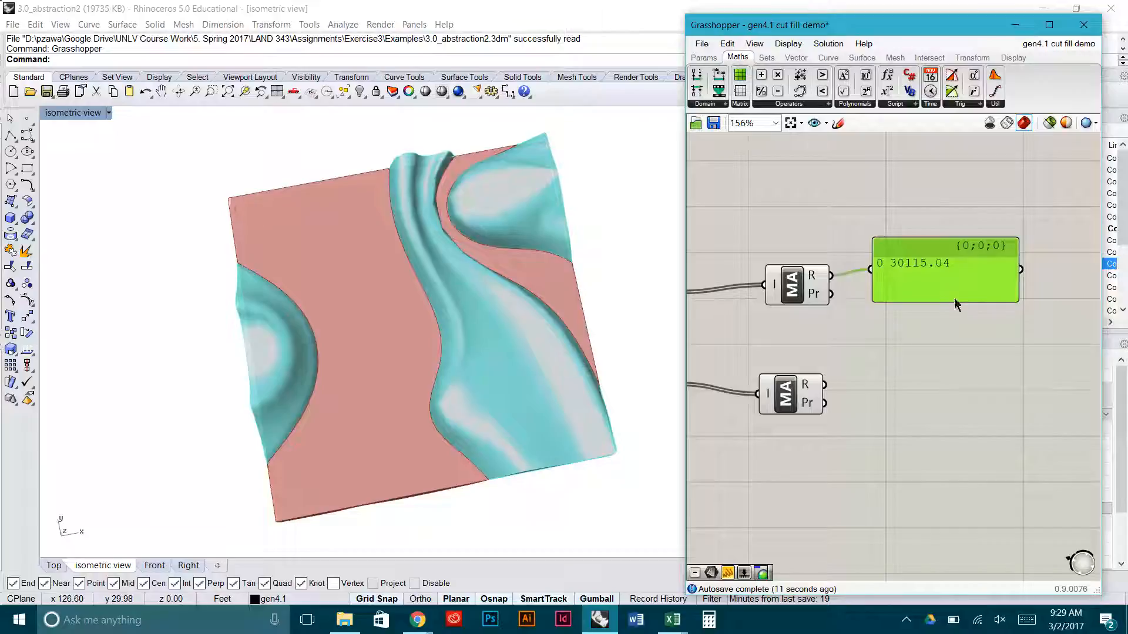
- Duplicate the fill total panel for the cut Mass Addition result and align it beside that component
alt+drag(954, 298, 903, 405)
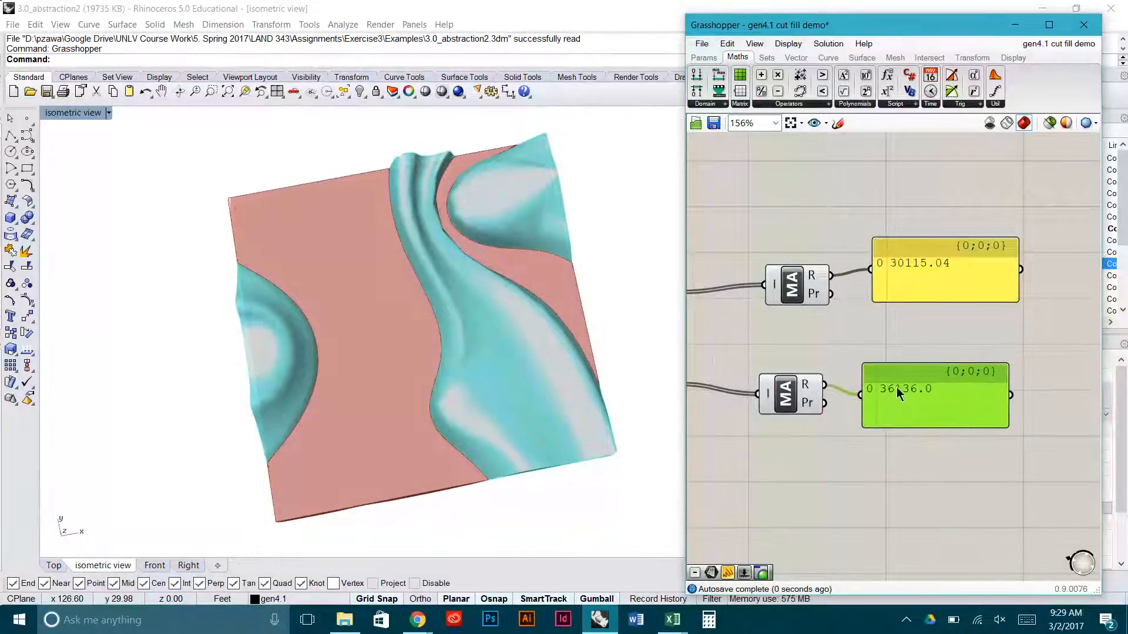
right_drag(588, 338, 607, 269)
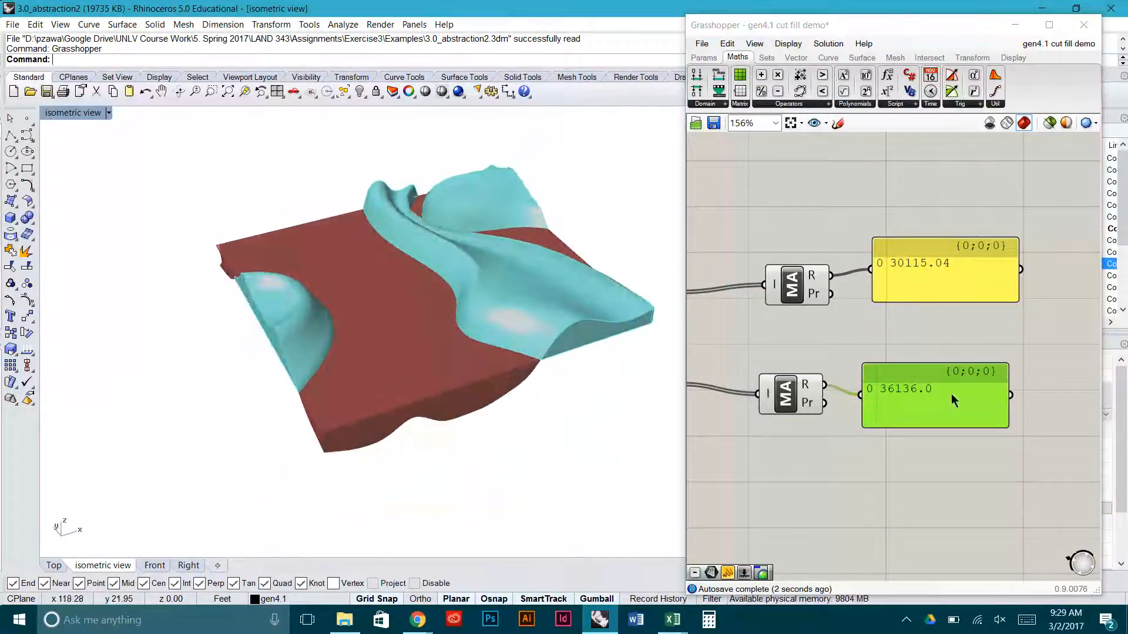
drag(948, 393, 963, 383)
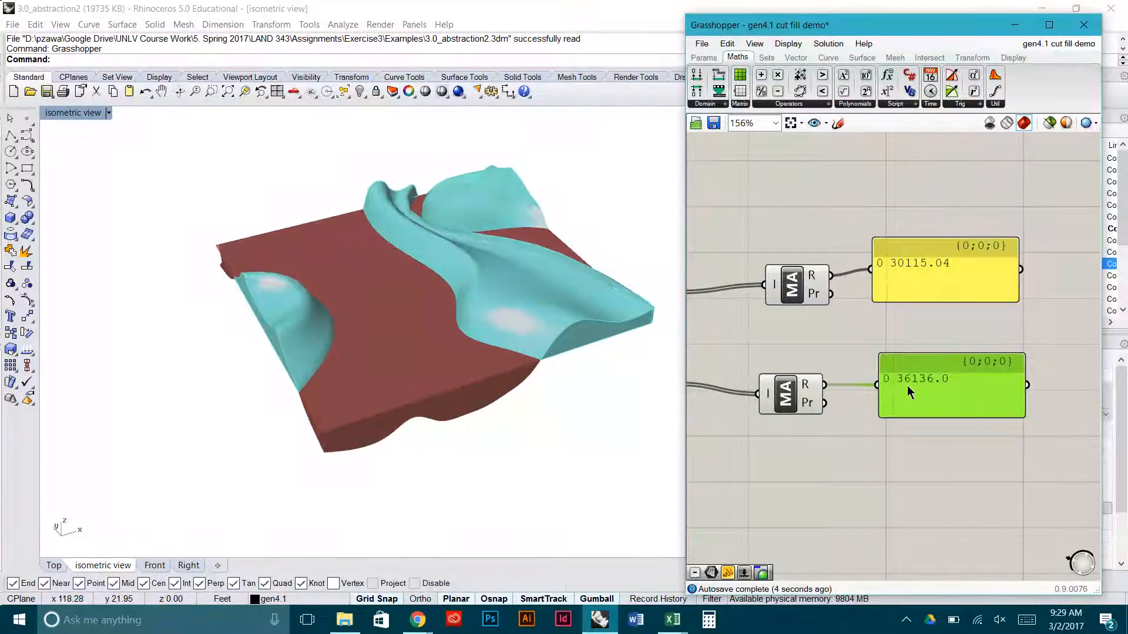
click(929, 333)
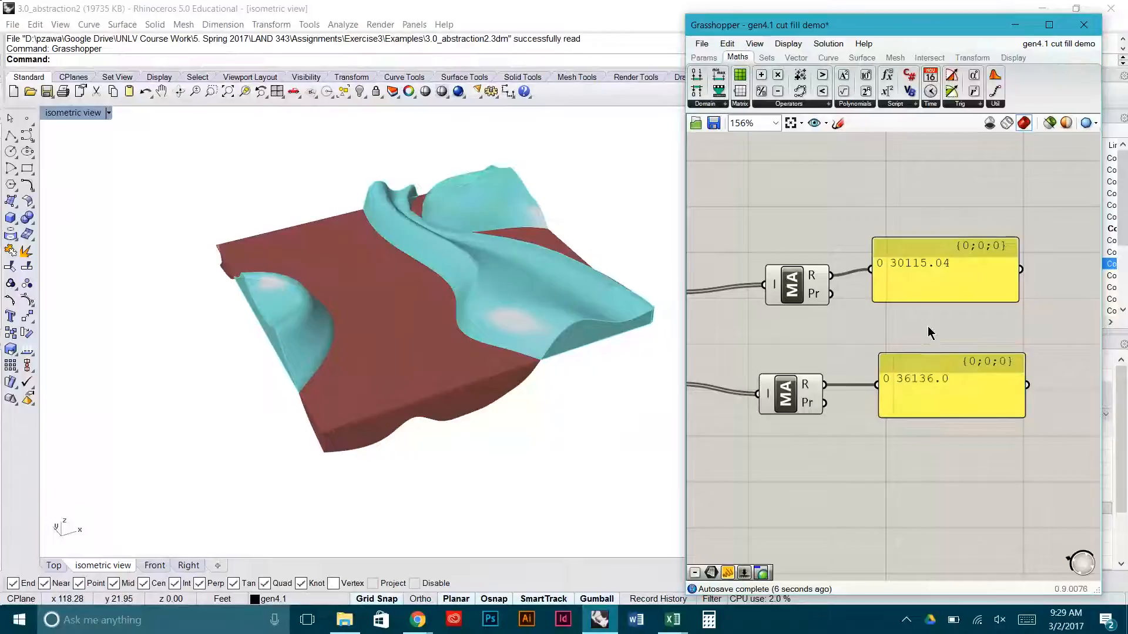
- Nudge the cut Volume component down and spread the fill and cut total panels apart vertically to open space between them
scroll(929, 332, down, 4)
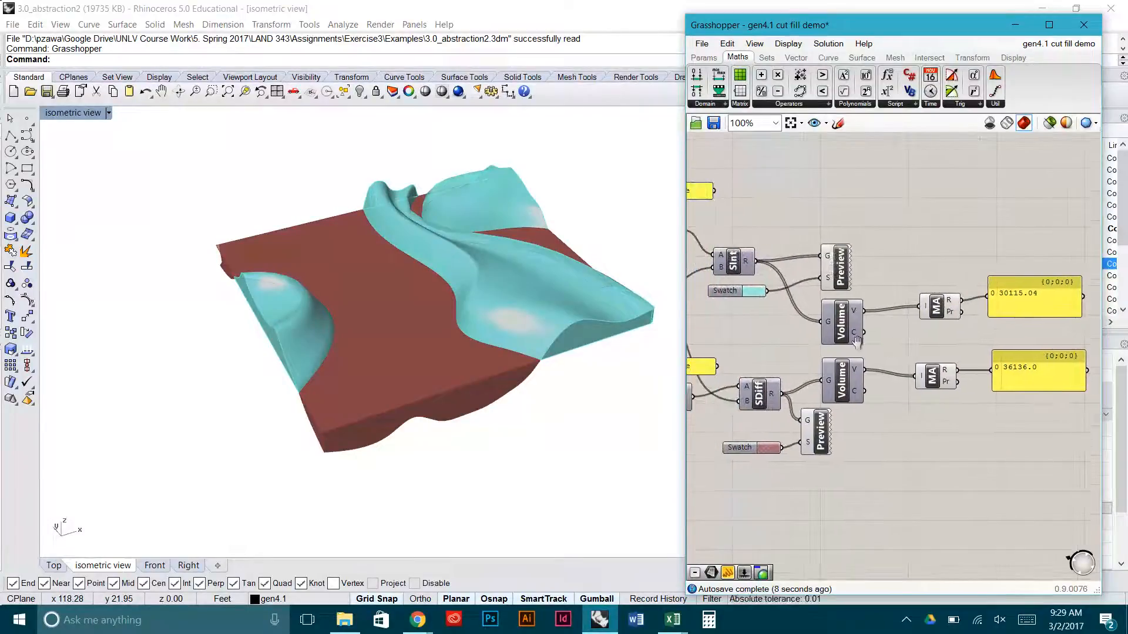
mouse_move(856, 341)
right_down()
mouse_move(884, 341)
mouse_move(837, 340)
right_up()
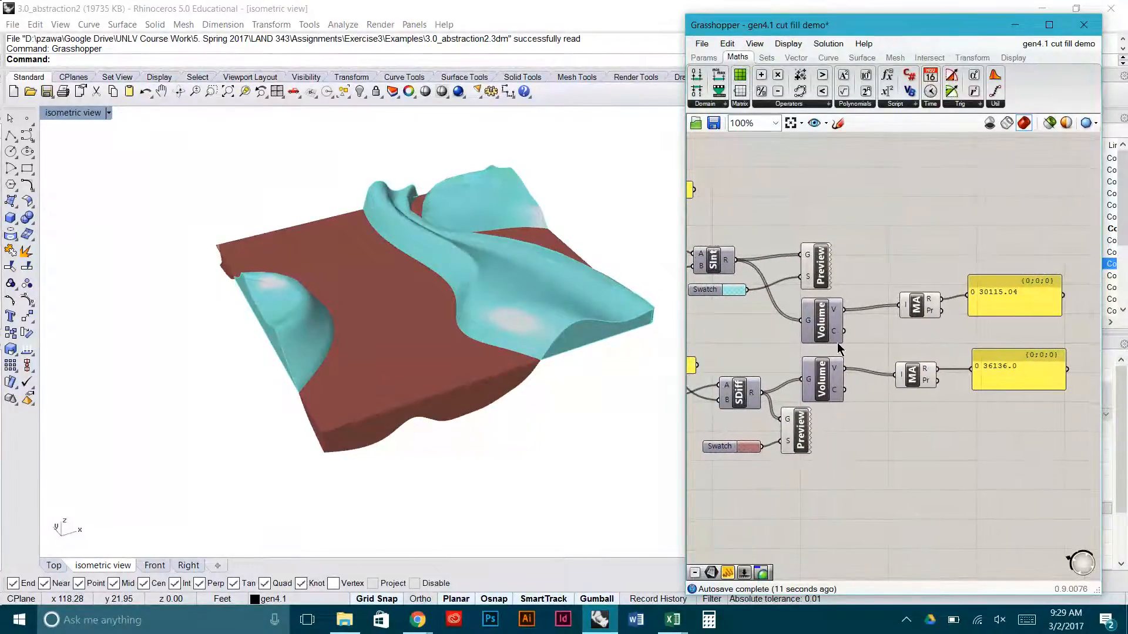
drag(836, 377, 835, 380)
click(924, 422)
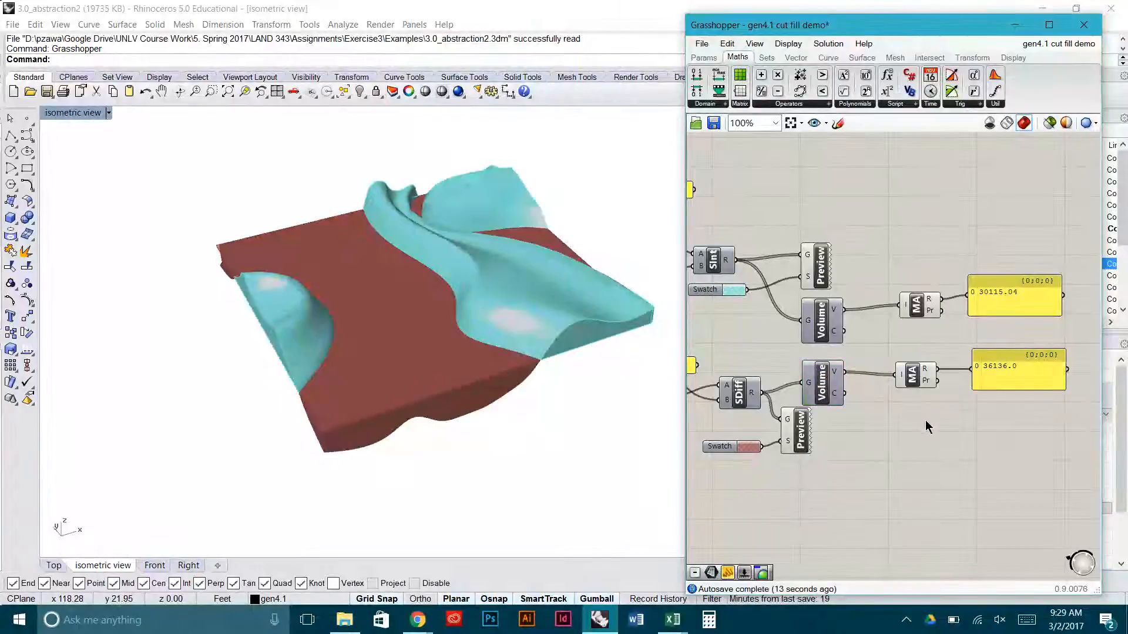
right_drag(942, 414, 853, 418)
drag(918, 375, 914, 413)
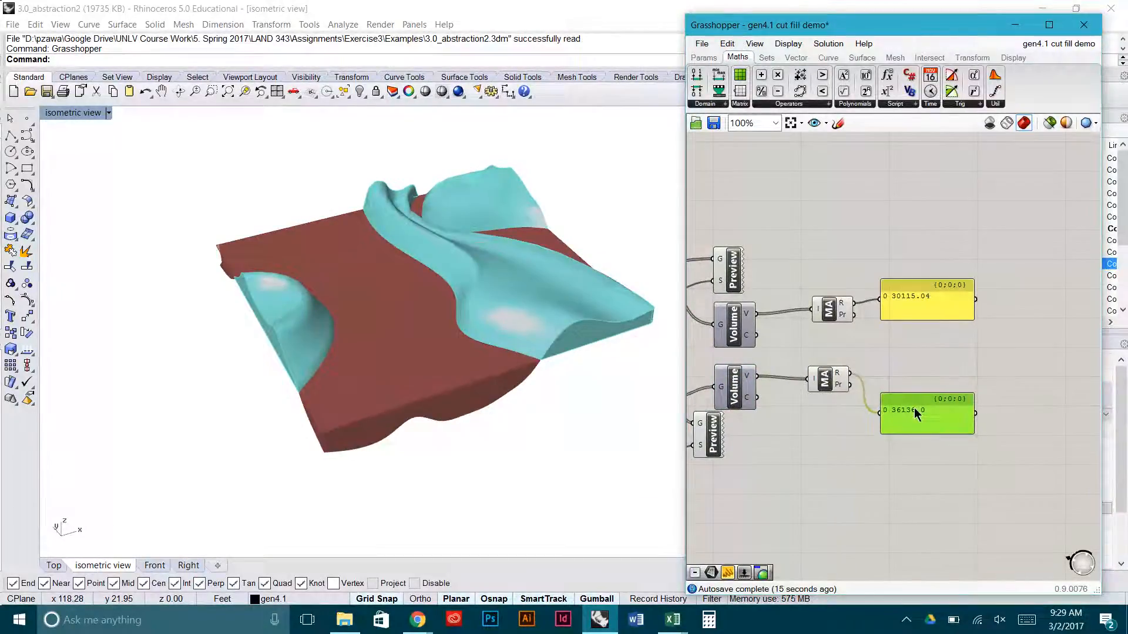
drag(910, 307, 904, 282)
click(925, 332)
right_drag(925, 332, 891, 325)
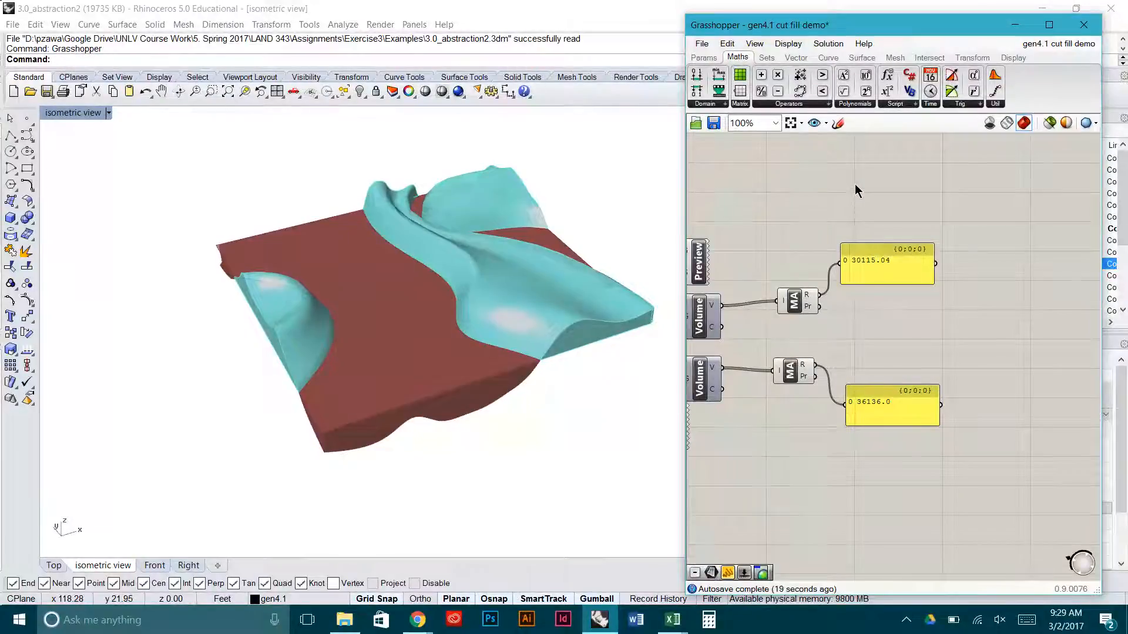
- Add a Subtraction component with the fill Mass Addition result as A and the cut Mass Addition result as B
click(782, 104)
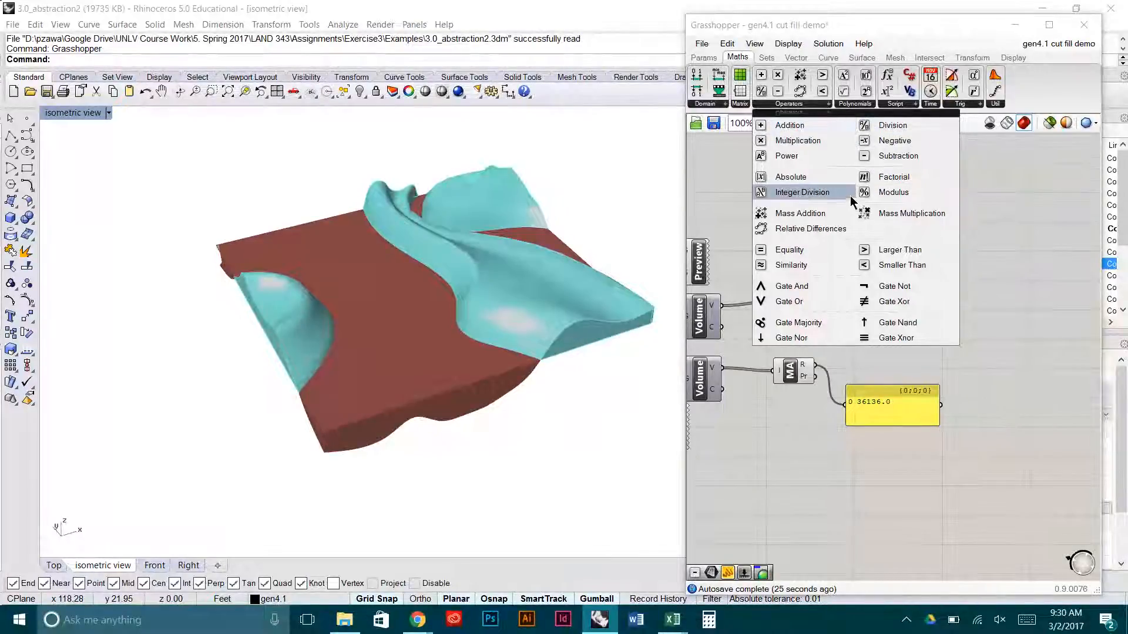
drag(876, 155, 897, 314)
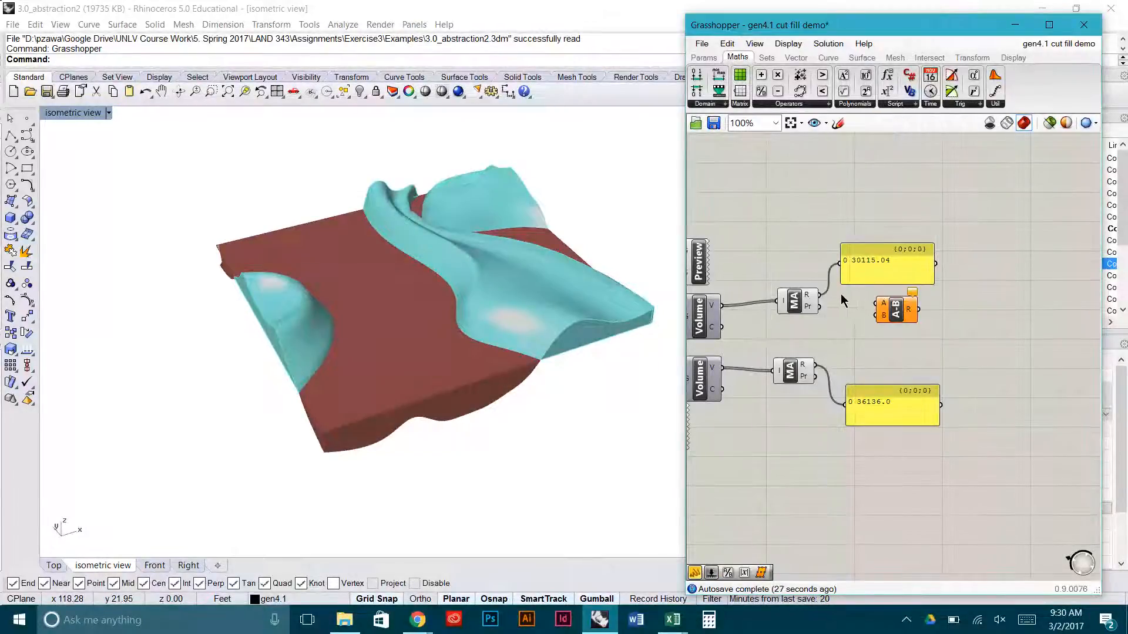
drag(819, 294, 877, 304)
drag(815, 365, 876, 333)
- Copy the cut total panel, feed it with the Subtraction result and align it beside the Subtraction component
click(888, 398)
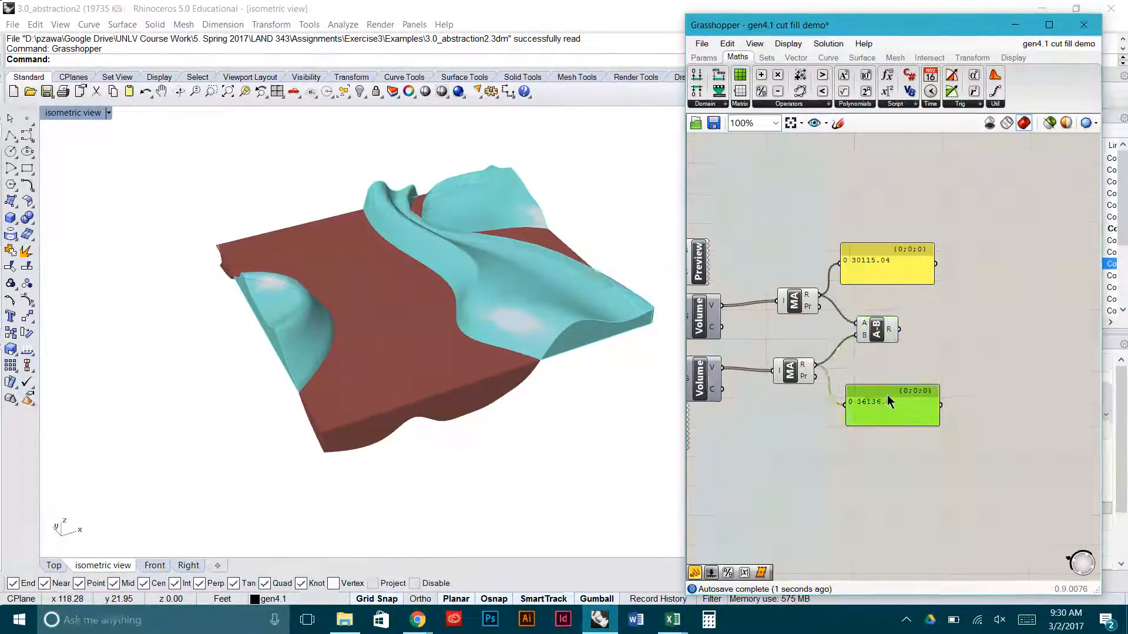
key(ctrl+c)
key(ctrl+v)
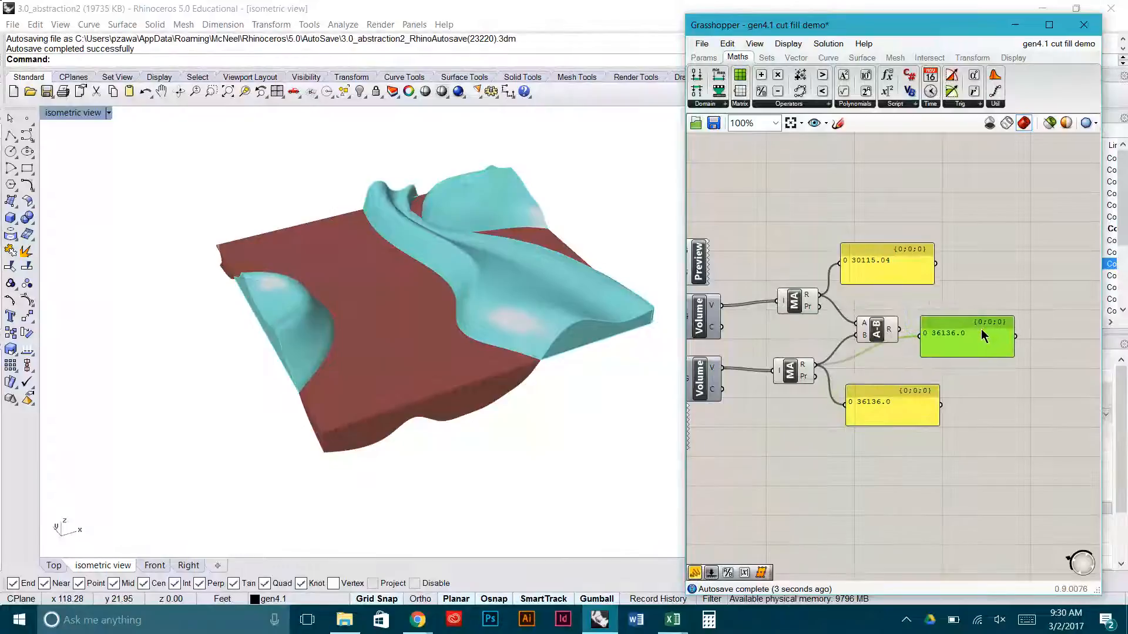
drag(898, 330, 912, 332)
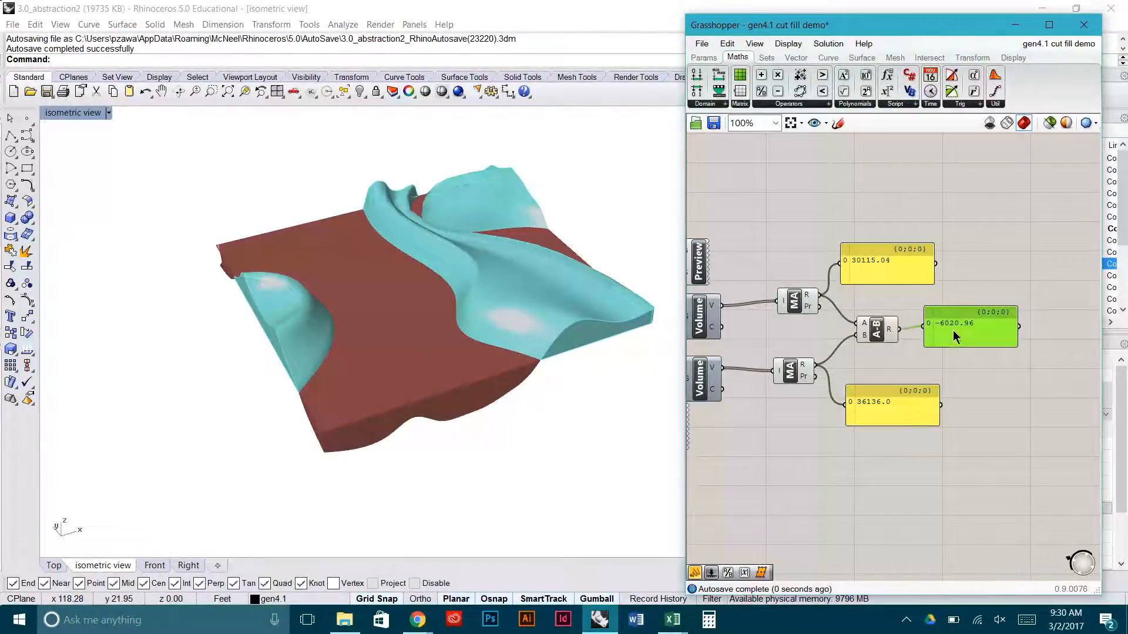
scroll(953, 330, up, 3)
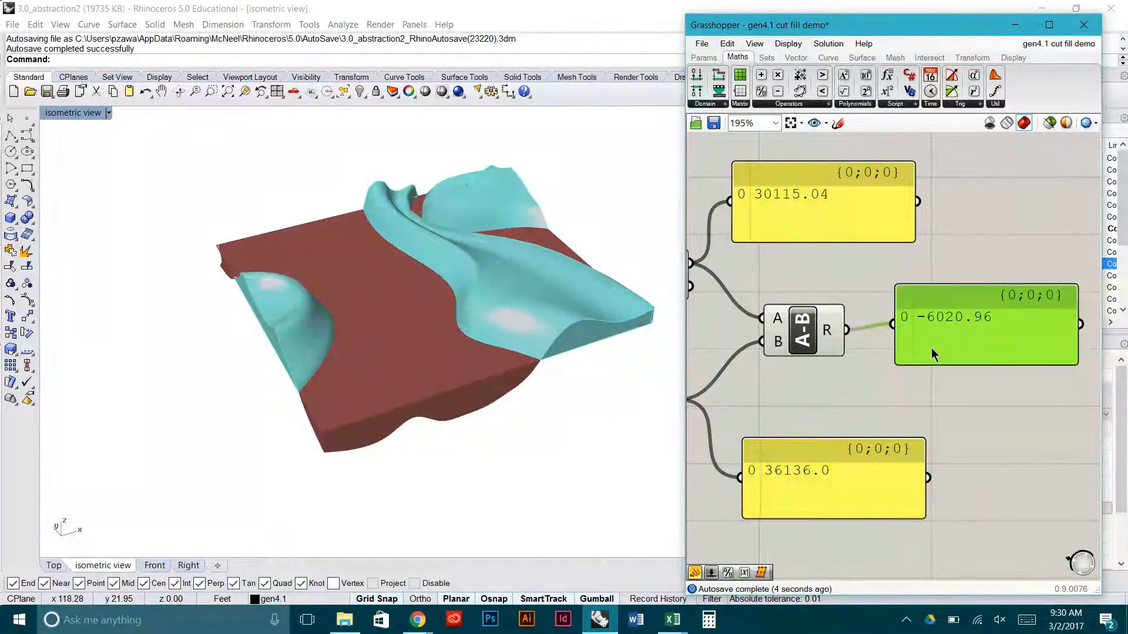
drag(940, 341, 937, 353)
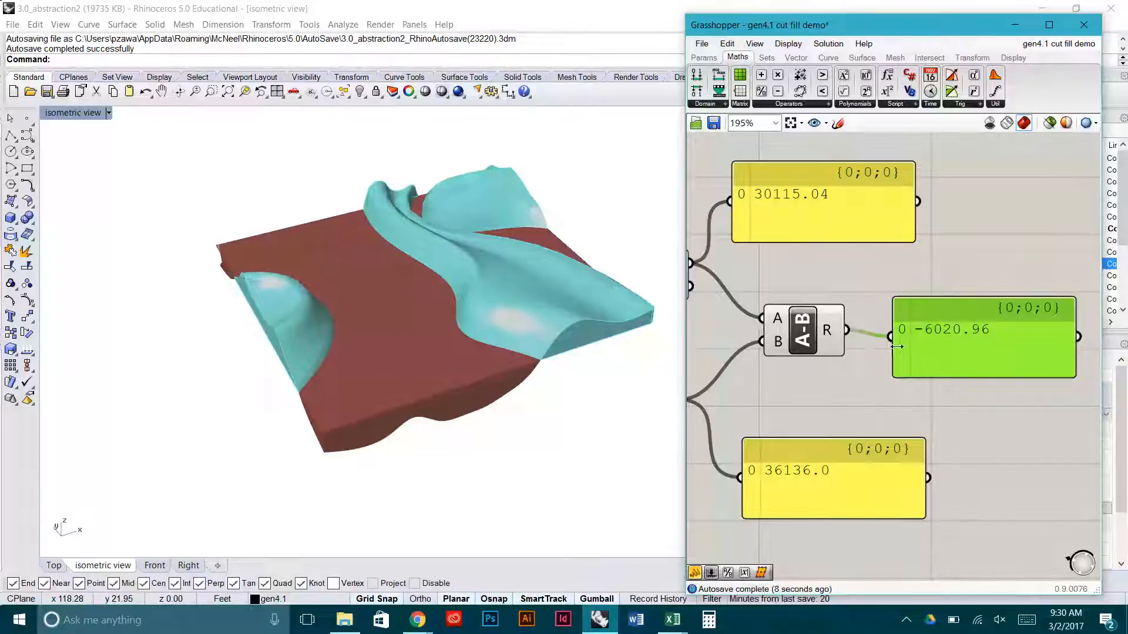
drag(908, 351, 898, 343)
click(907, 394)
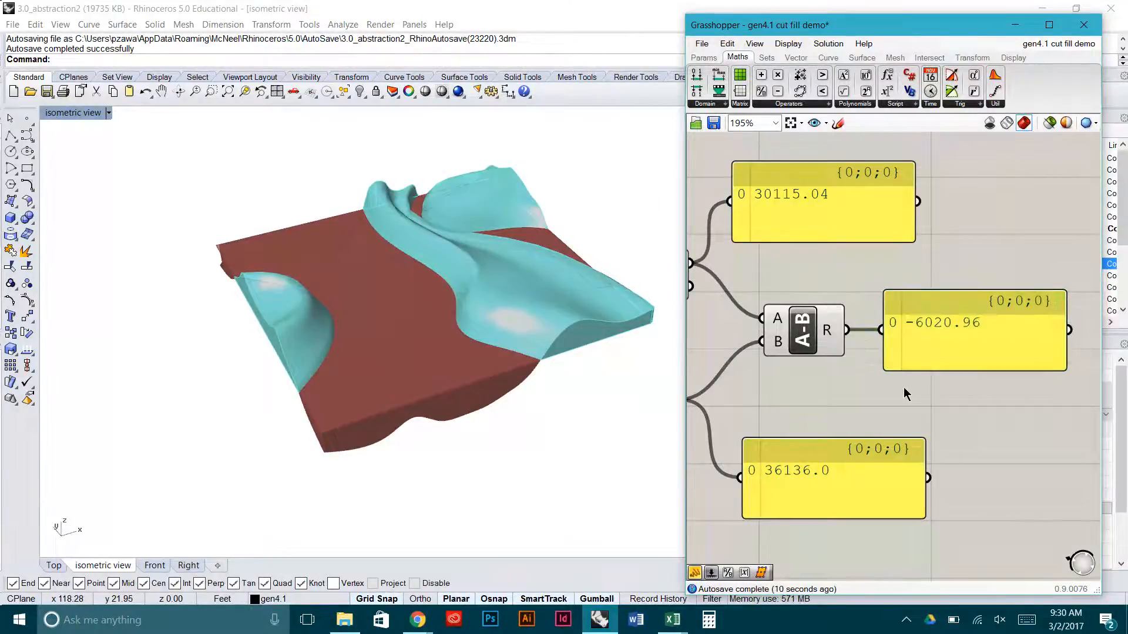
- Move the difference panel farther out and insert a Division component that takes the Subtraction result as A
right_drag(907, 394, 825, 391)
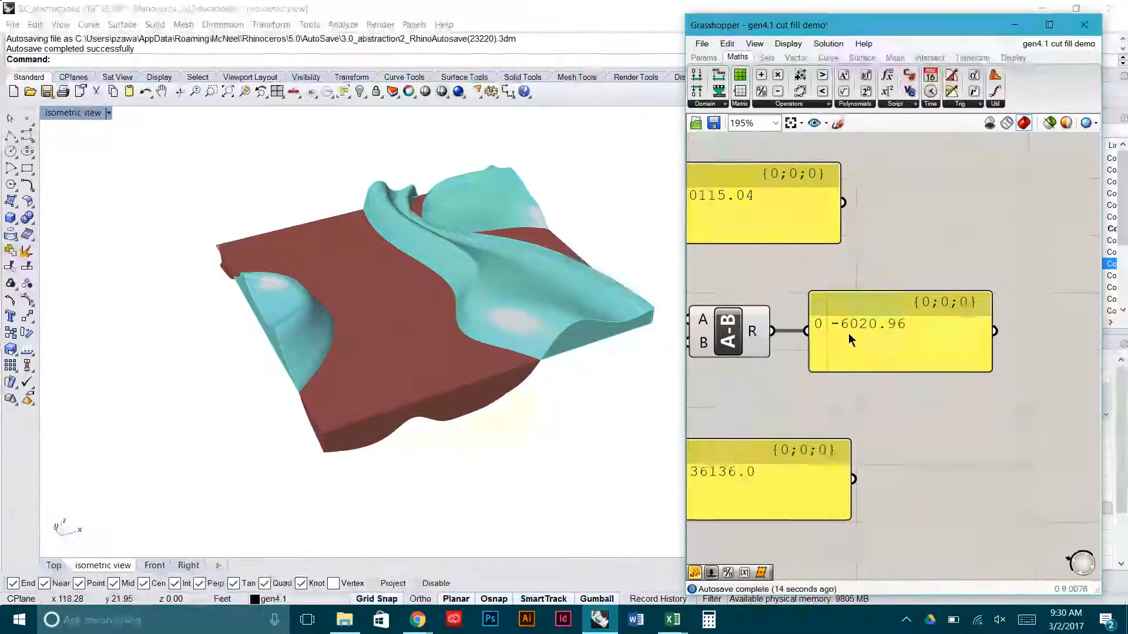
right_drag(850, 340, 887, 335)
scroll(844, 330, down, 3)
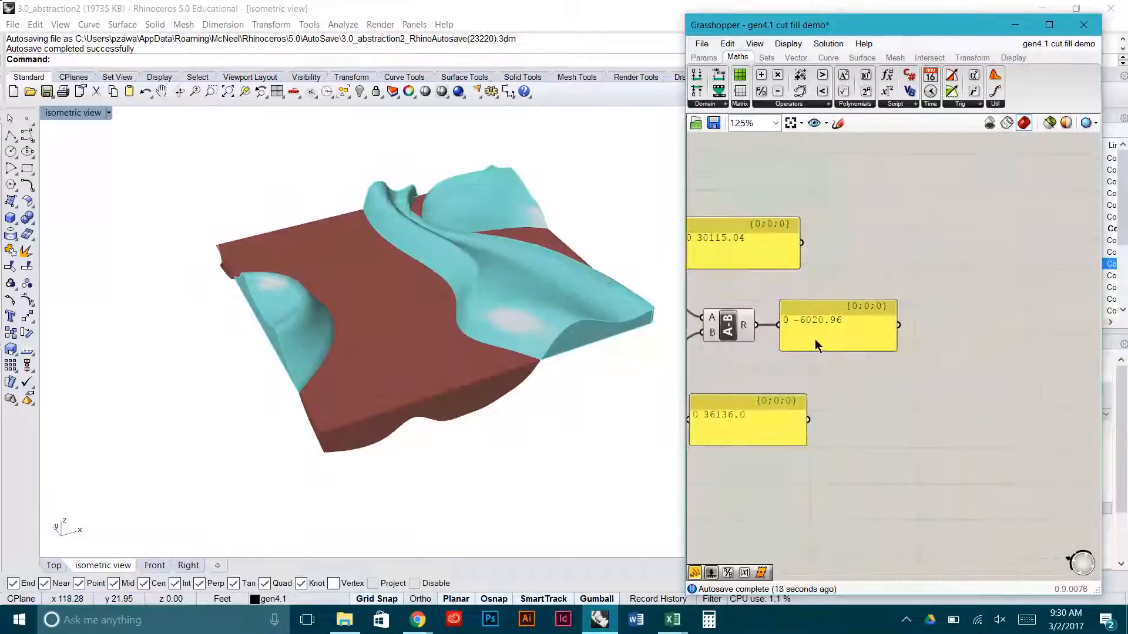
drag(816, 339, 957, 338)
click(862, 329)
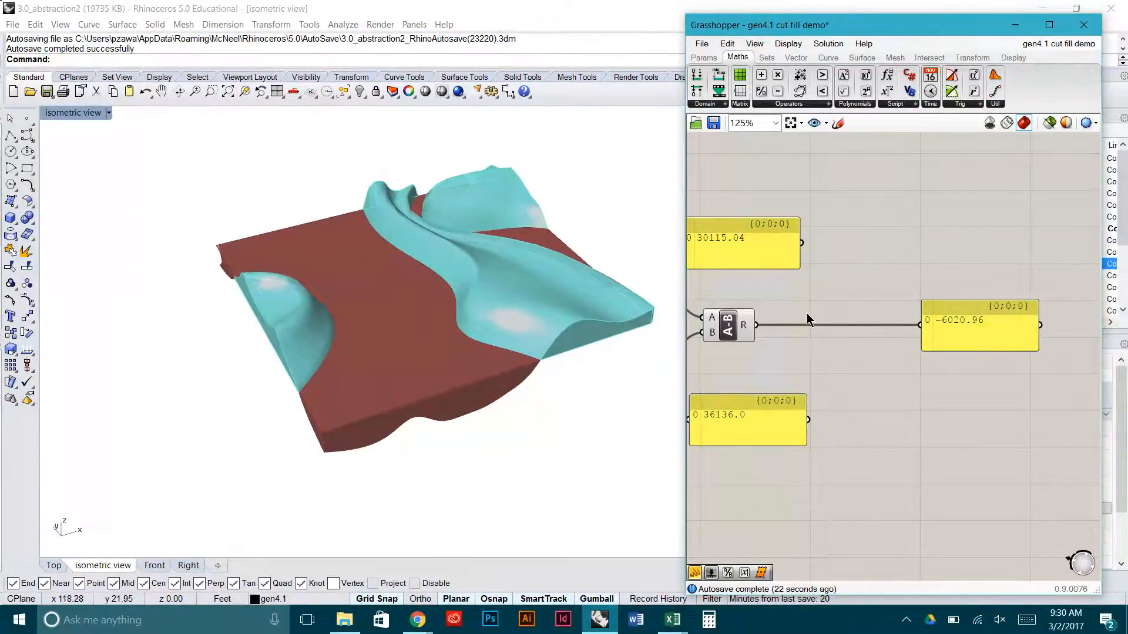
drag(761, 91, 834, 325)
mouse_move(733, 336)
mouse_down()
mouse_move(780, 331)
mouse_move(741, 330)
mouse_up()
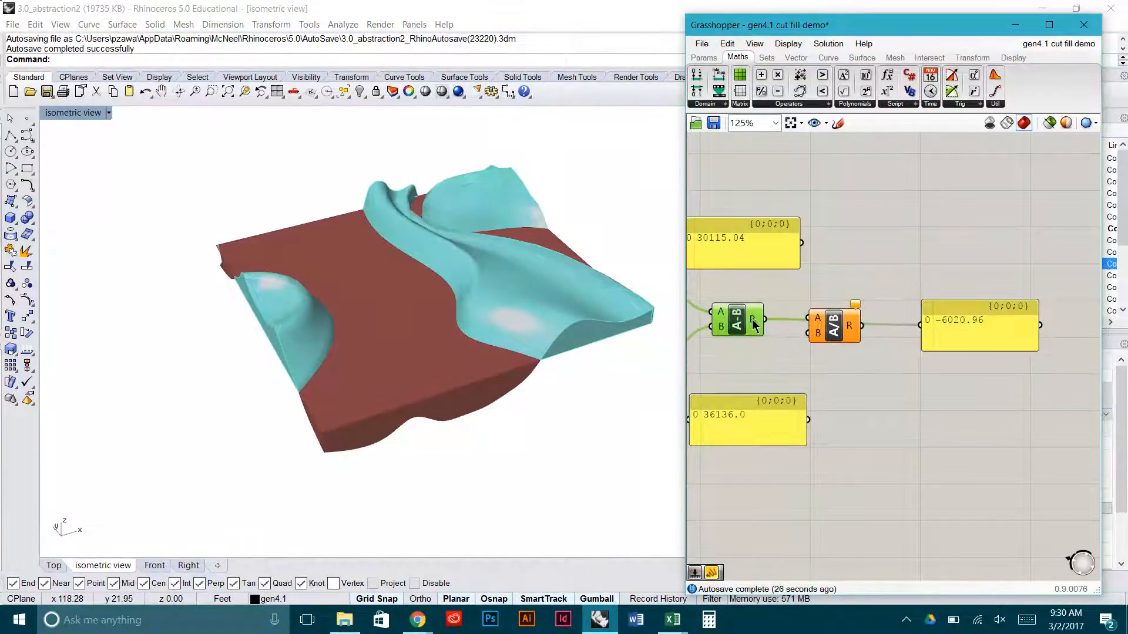
- Create a panel containing 27, shrink it and connect it to input B of the Division component
double_click(760, 351)
text("27)
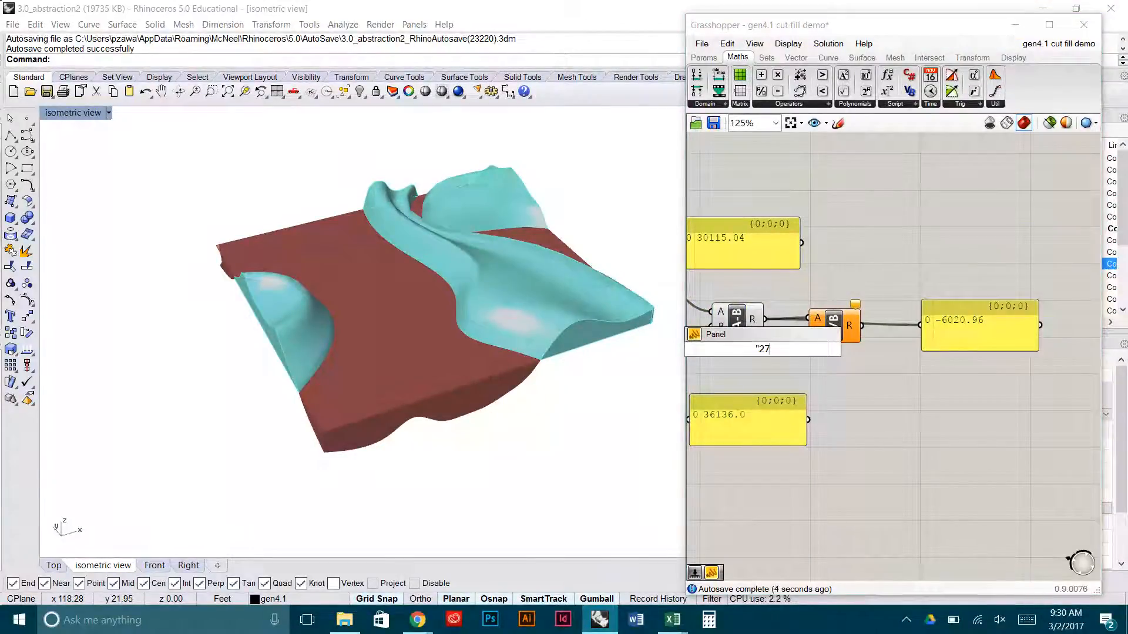
key(Return)
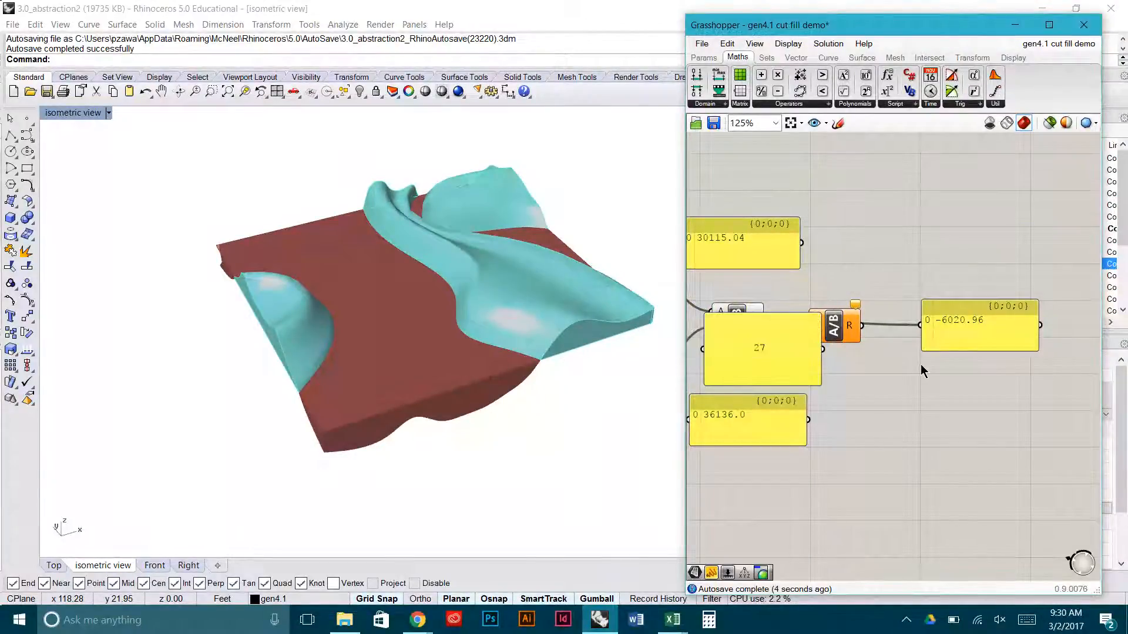
drag(762, 310, 809, 334)
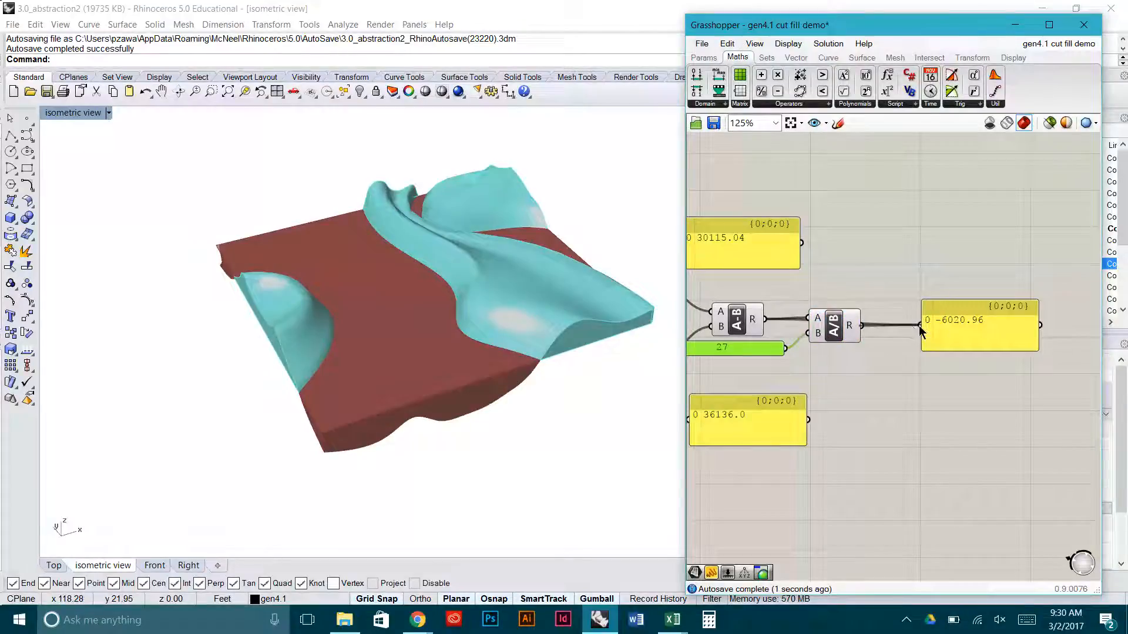
- Feed the difference panel with the Division result and move it closer to the Division component
click(957, 331)
drag(957, 330, 922, 328)
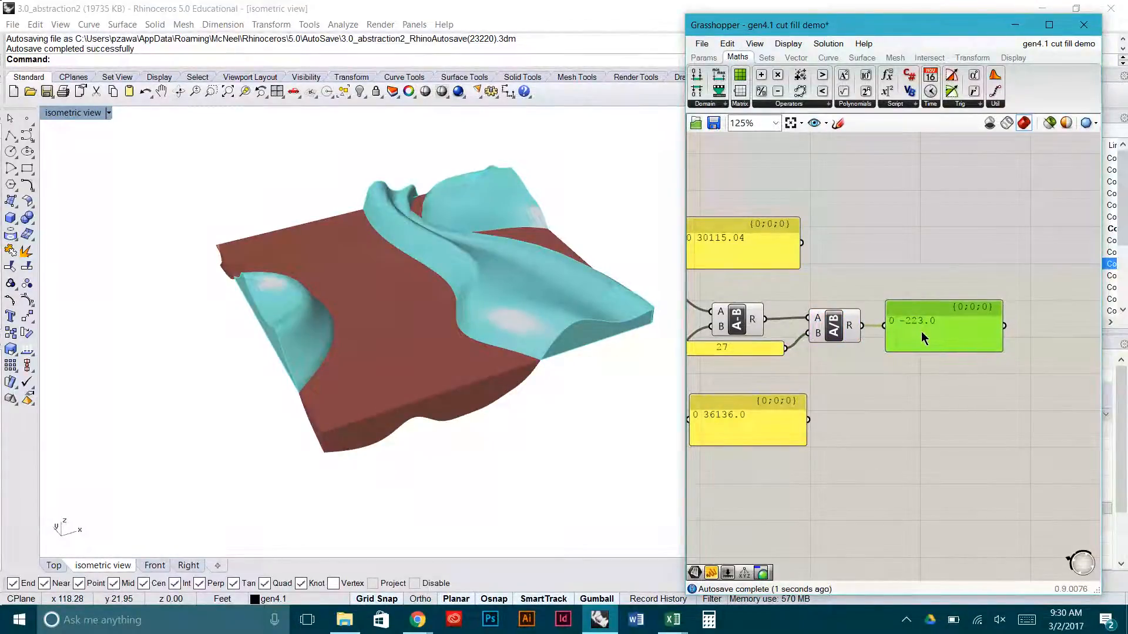
click(911, 254)
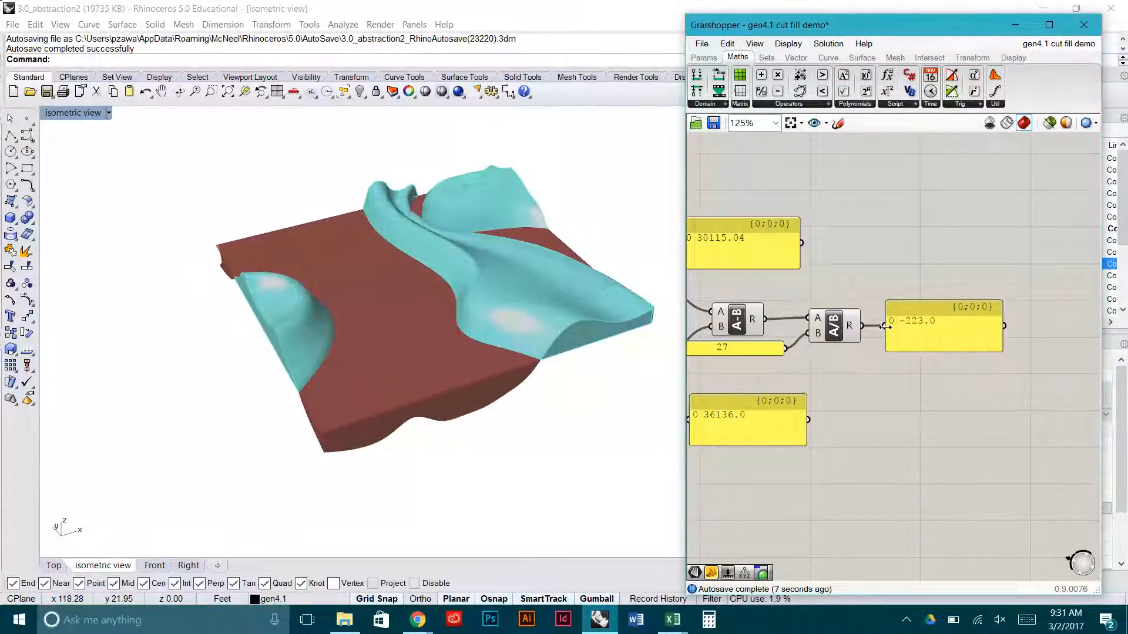
right_drag(886, 326, 969, 314)
text(F)
scroll(992, 317, down, 1)
scroll(926, 280, down, 3)
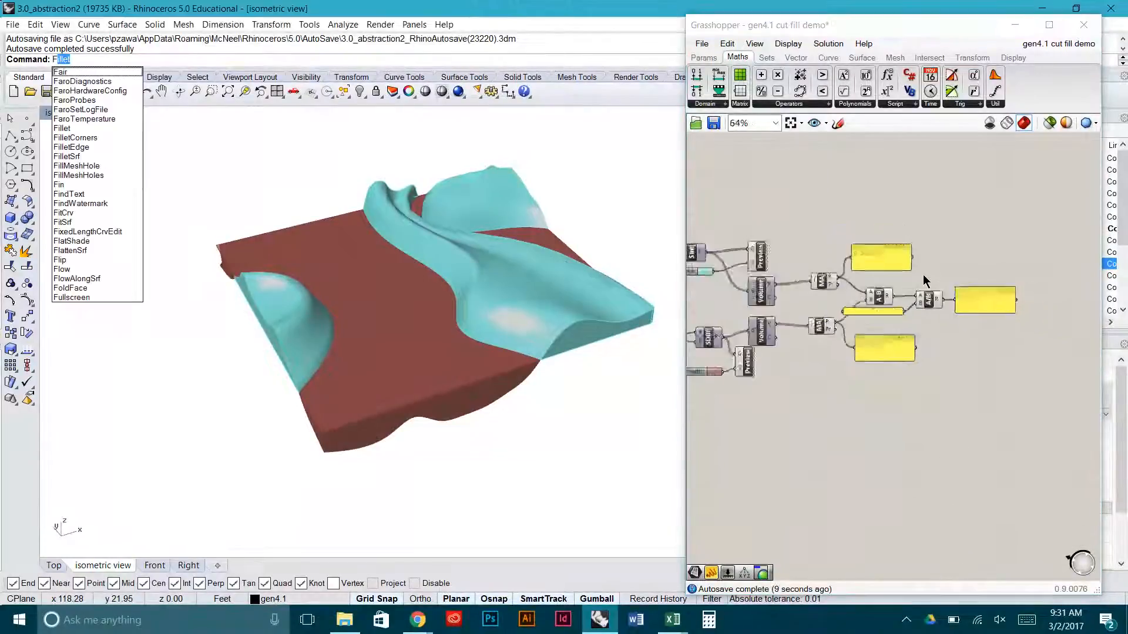
- Move the Factor slider that drives the terrain's Move component beside the volume panels, above the net difference panel
right_drag(860, 283, 981, 284)
scroll(740, 281, up, 3)
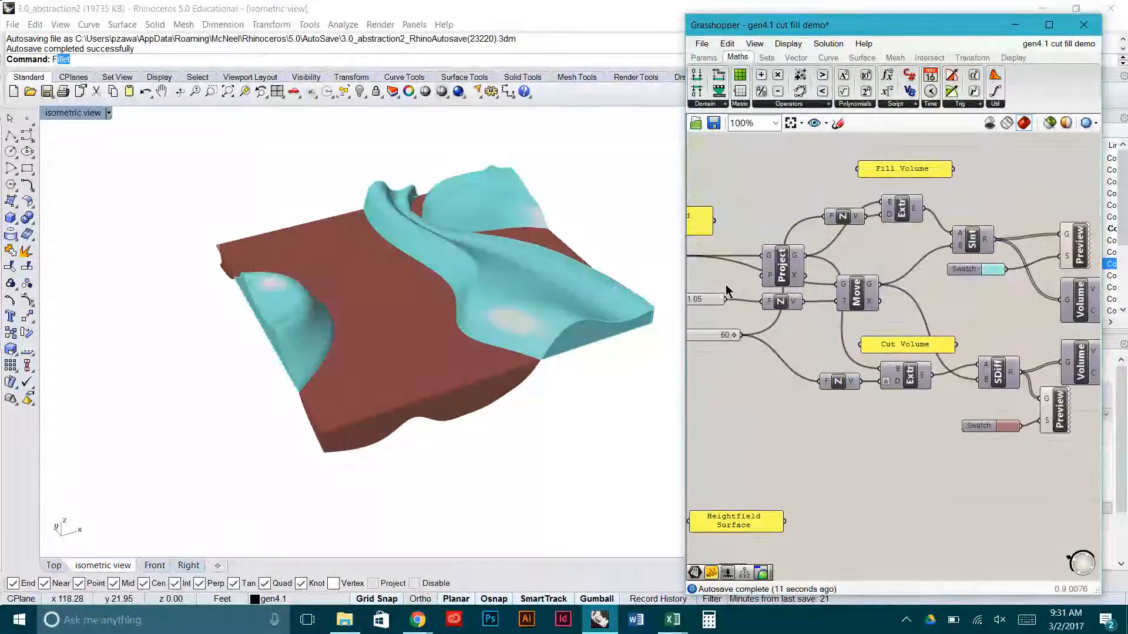
right_drag(728, 286, 749, 332)
click(742, 332)
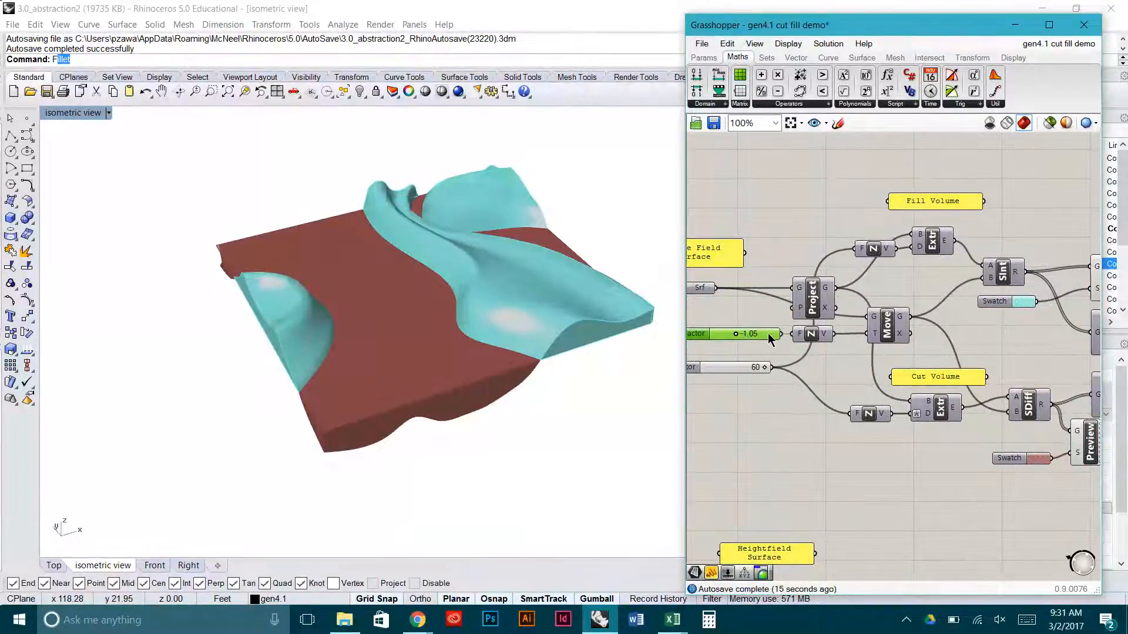
scroll(765, 323, down, 1)
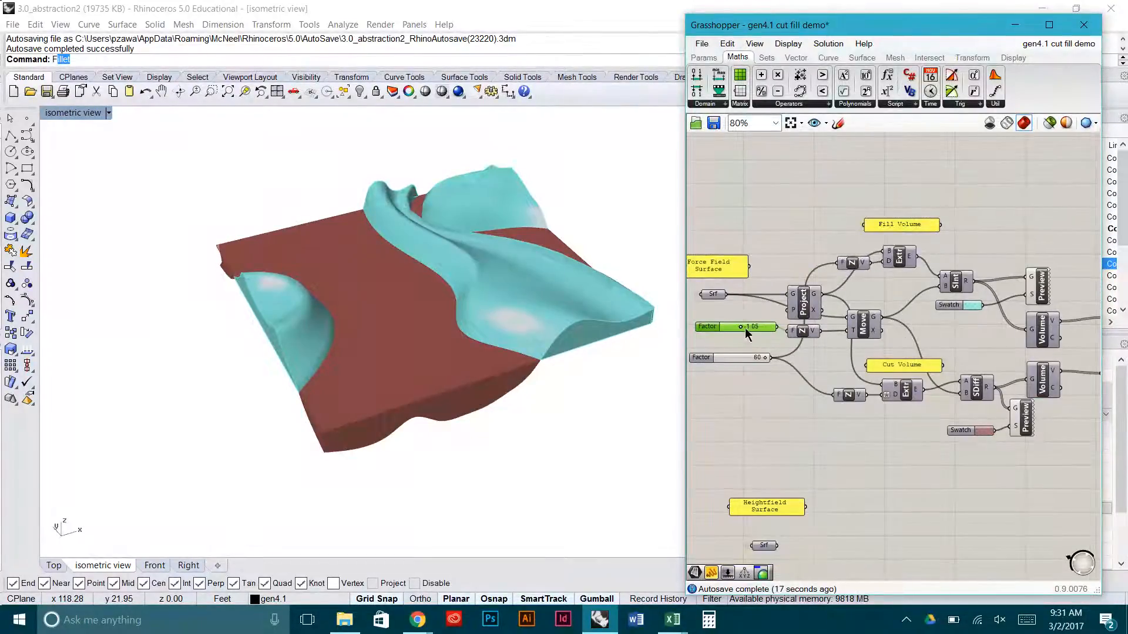
mouse_move(1003, 347)
right_down()
mouse_move(765, 333)
mouse_move(992, 338)
right_up()
scroll(983, 347, down, 2)
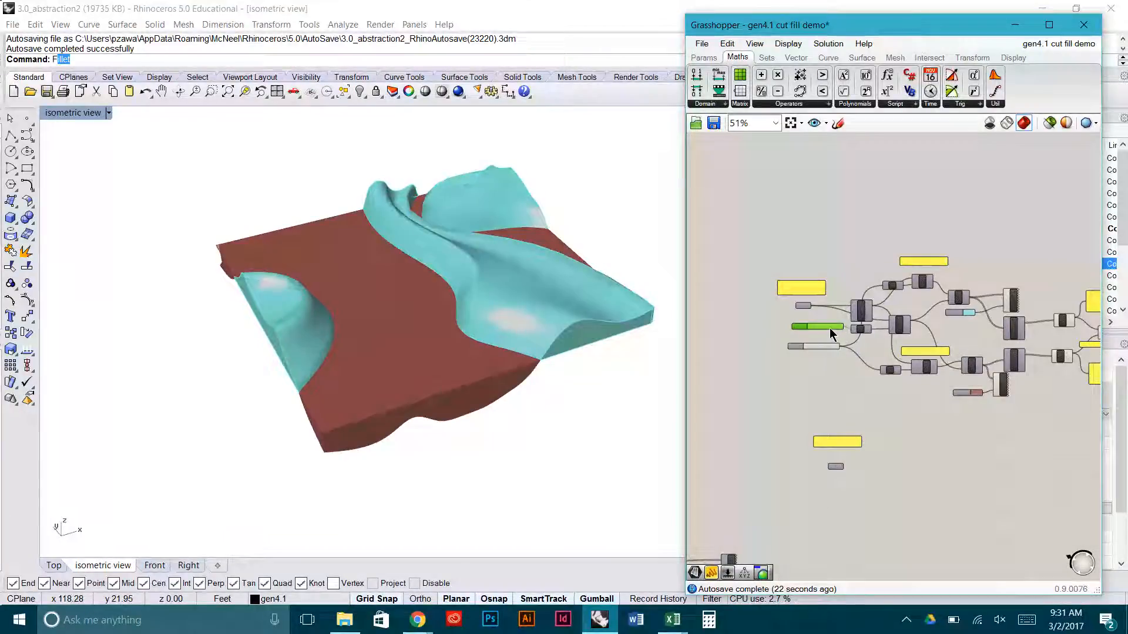
drag(834, 334, 1067, 303)
right_drag(1067, 303, 813, 299)
scroll(875, 305, up, 4)
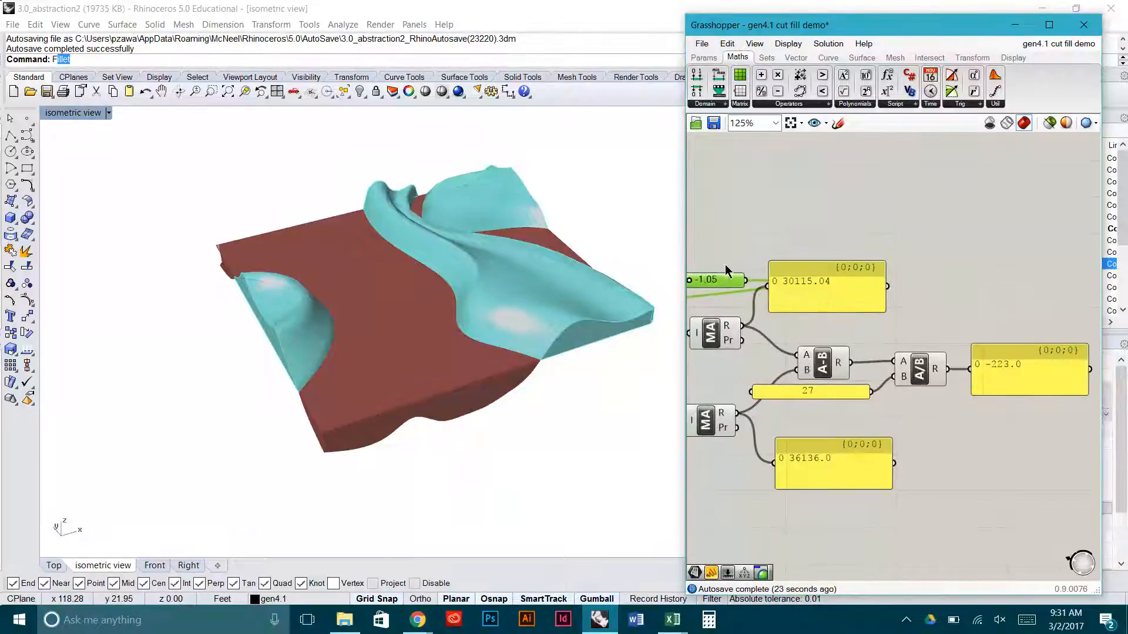
drag(727, 284, 1034, 294)
click(1026, 257)
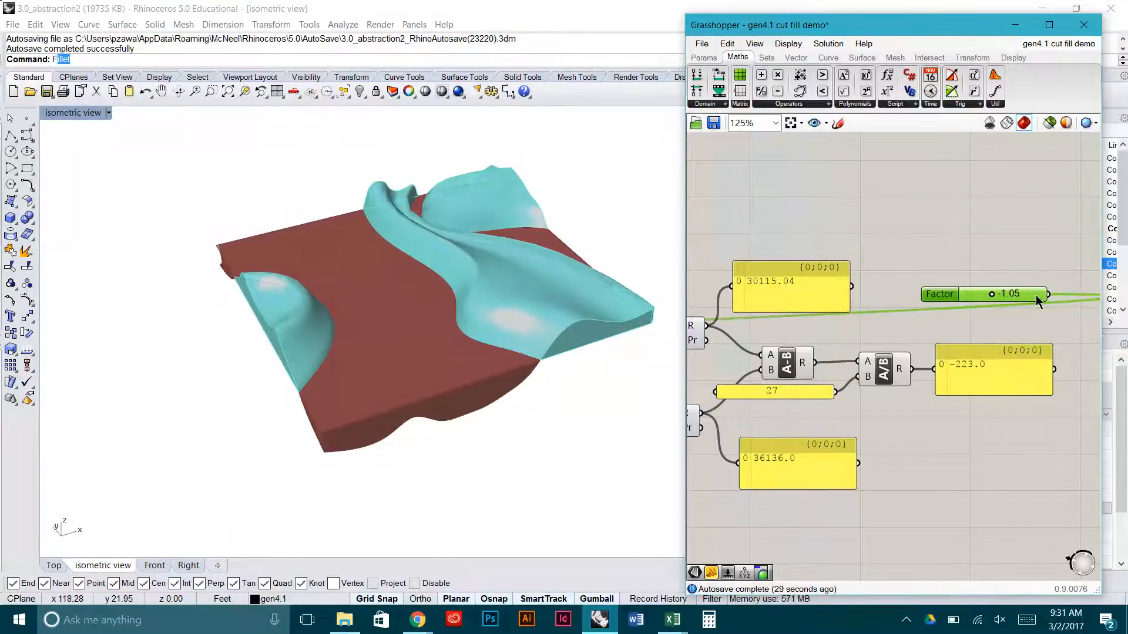
- Set the wire display of input F on the Move component's Unit Z to hidden
right_click(1039, 301)
click(1005, 248)
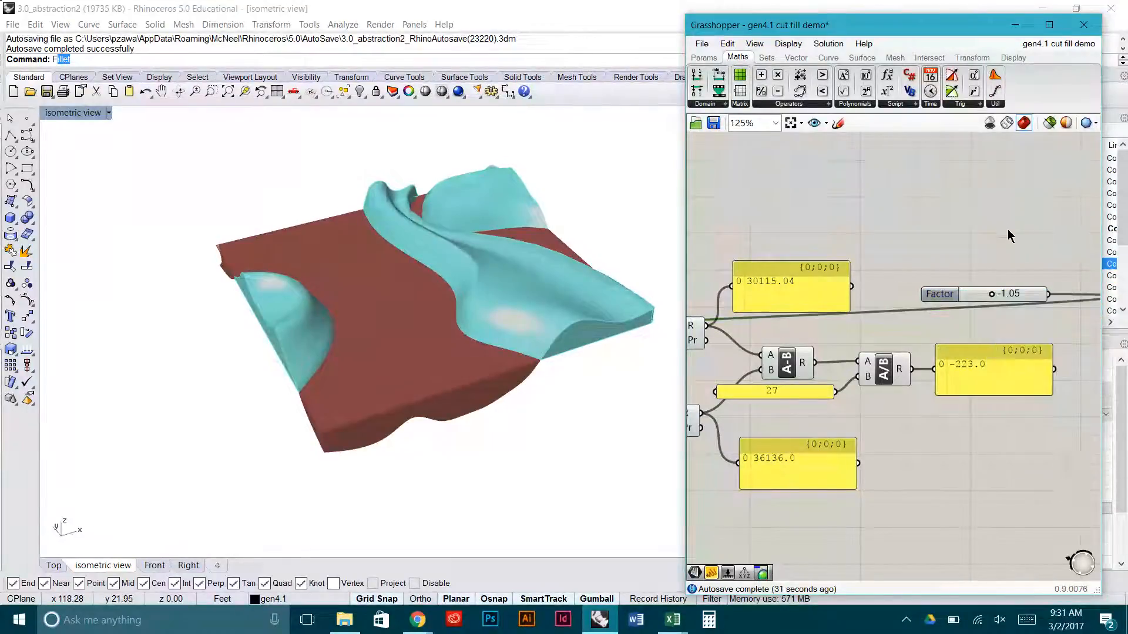
scroll(1006, 233, down, 6)
right_drag(888, 244, 970, 269)
scroll(876, 295, up, 5)
scroll(879, 301, up, 5)
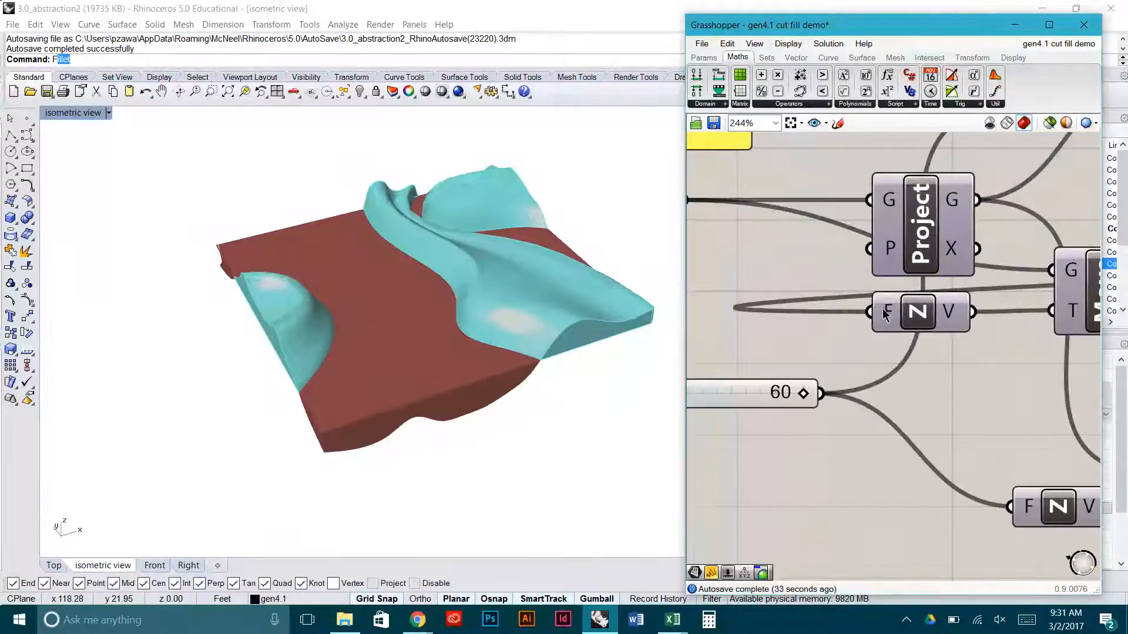
right_click(892, 316)
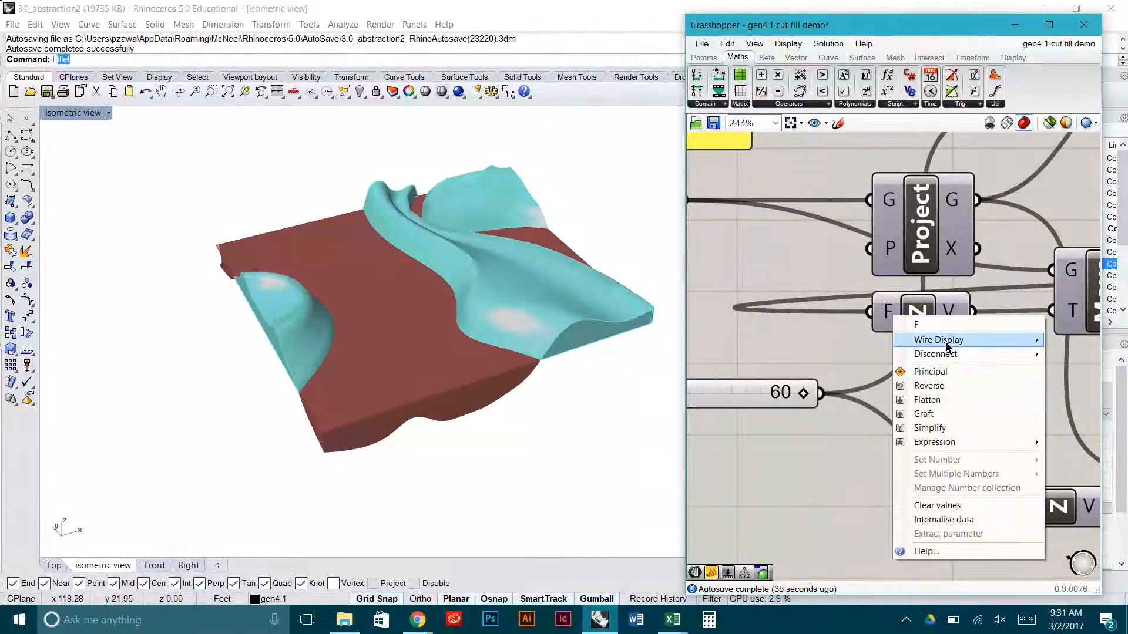
mouse_move(947, 341)
click(1093, 369)
scroll(857, 338, down, 9)
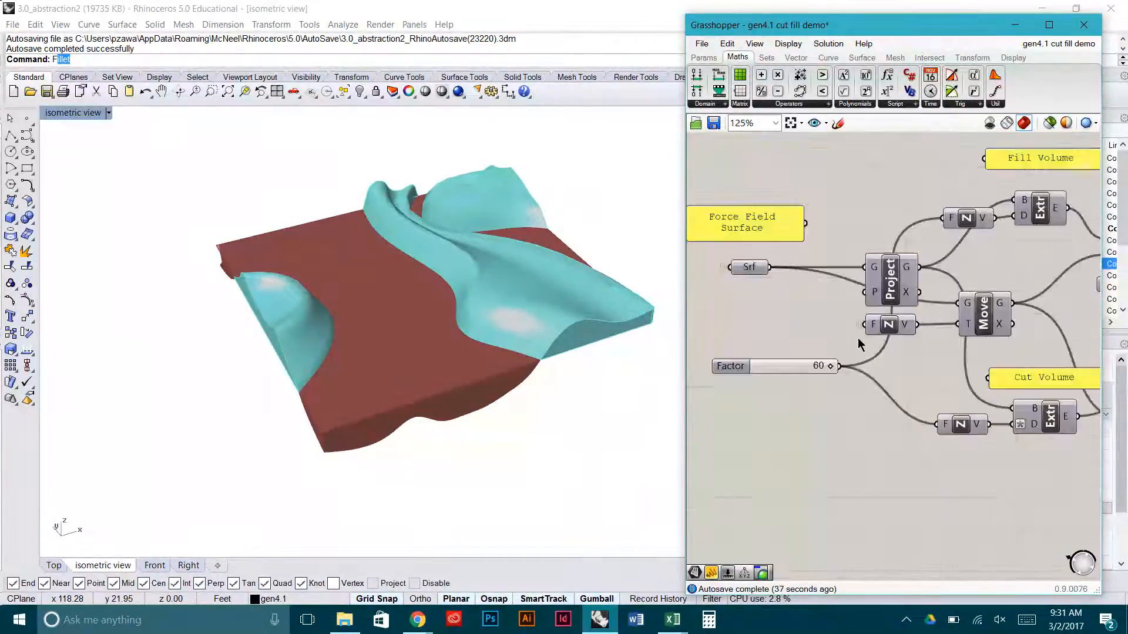
- Try Factor values between -0.04 and -0.71 by adjusting the slider to balance the cut and fill volumes
right_drag(1049, 329, 870, 321)
right_drag(1066, 306, 976, 312)
scroll(961, 313, up, 6)
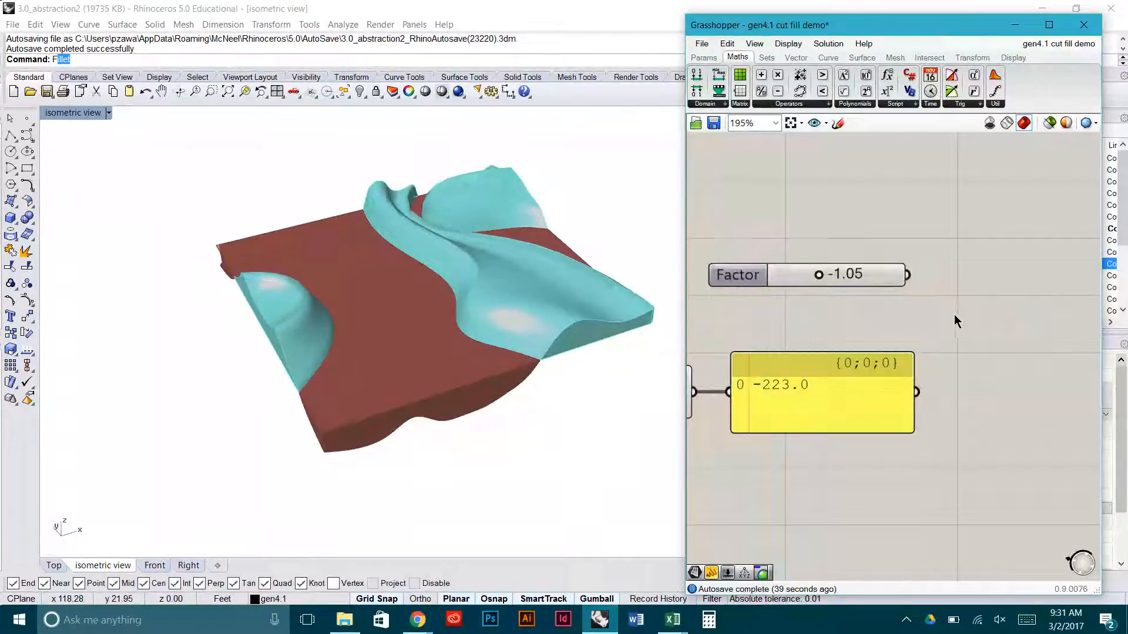
right_drag(872, 300, 1054, 318)
scroll(1048, 327, down, 1)
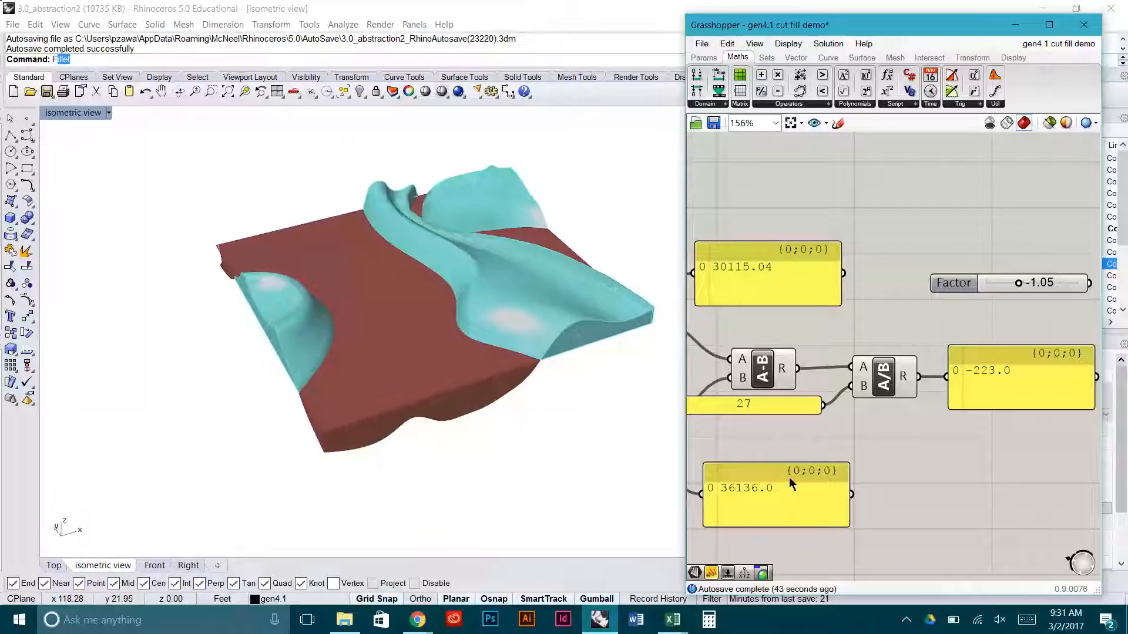
mouse_move(797, 437)
right_down()
mouse_move(843, 435)
mouse_move(815, 433)
right_up()
scroll(816, 433, down, 1)
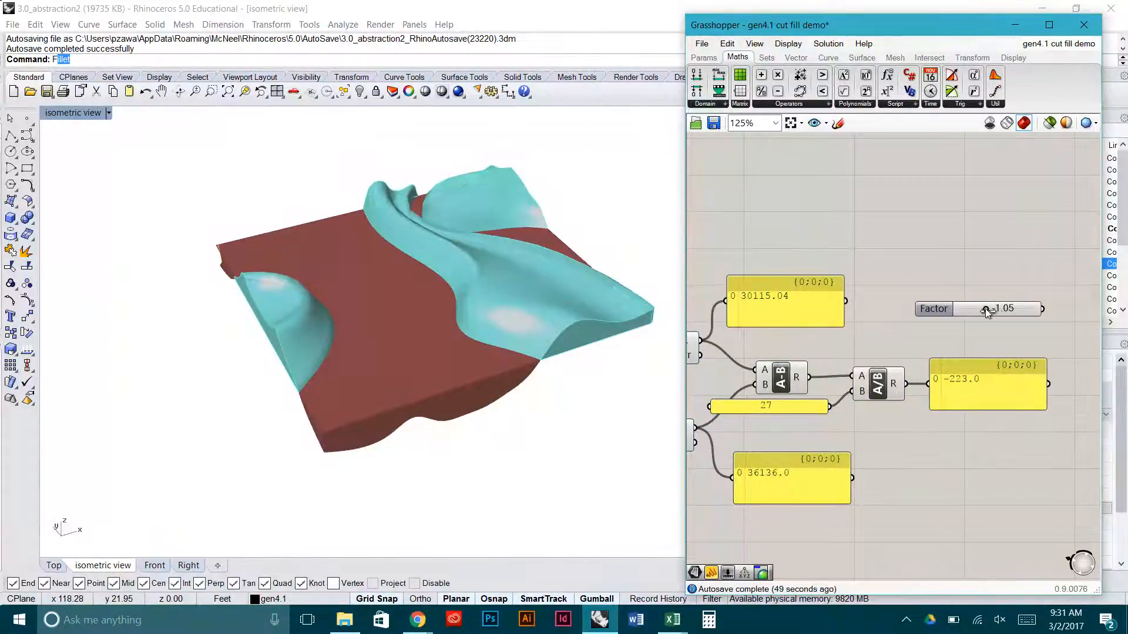
drag(986, 309, 992, 312)
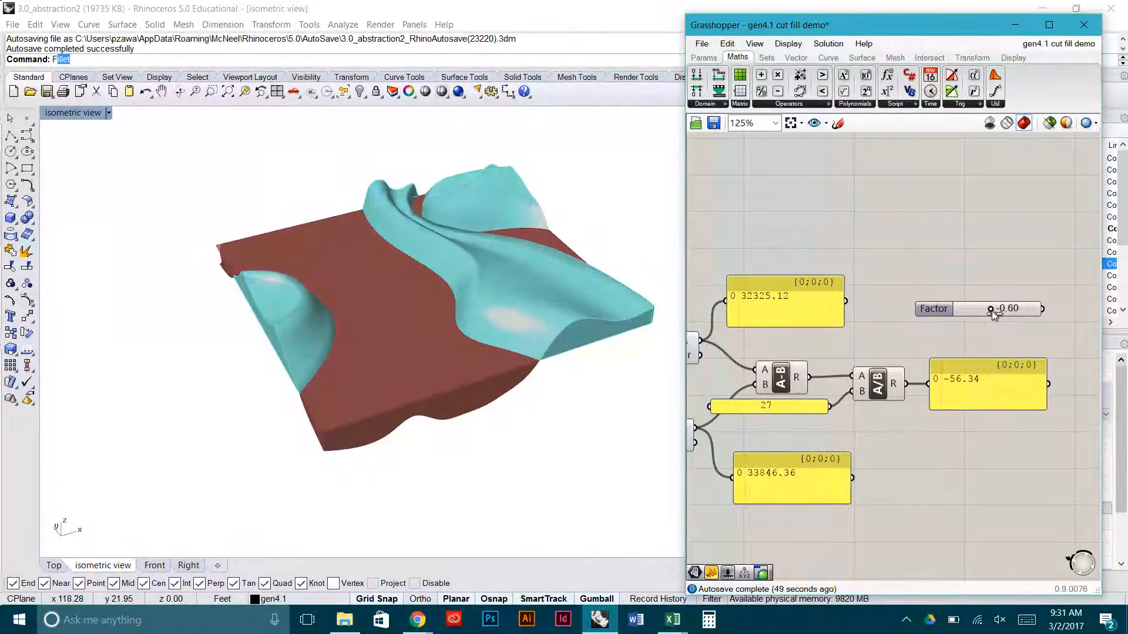
drag(993, 314, 996, 315)
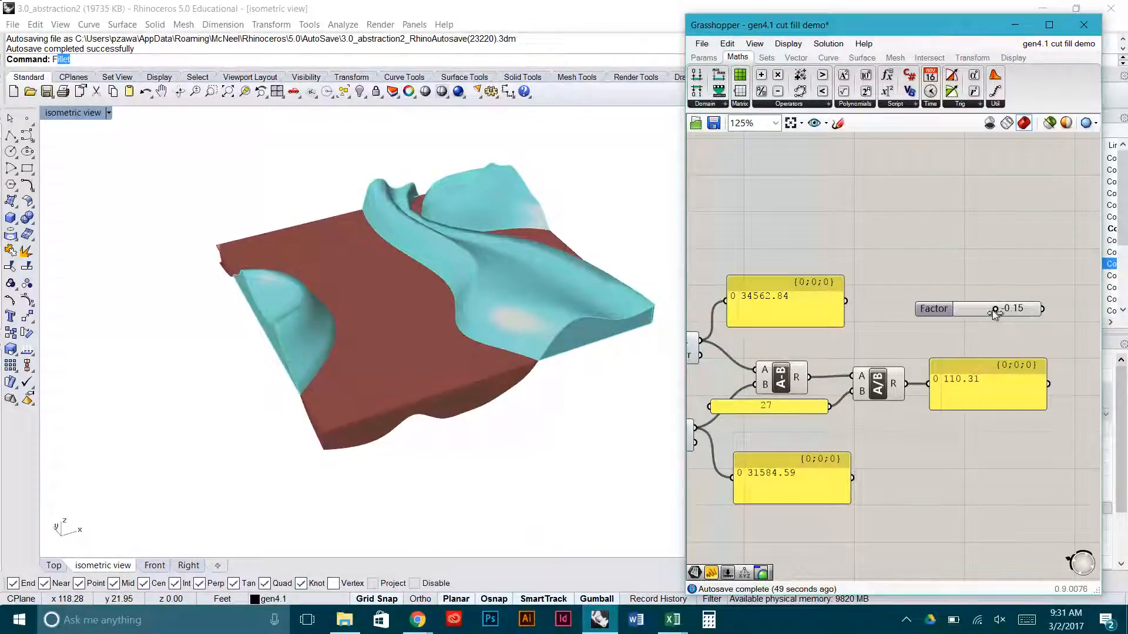
drag(992, 310, 994, 311)
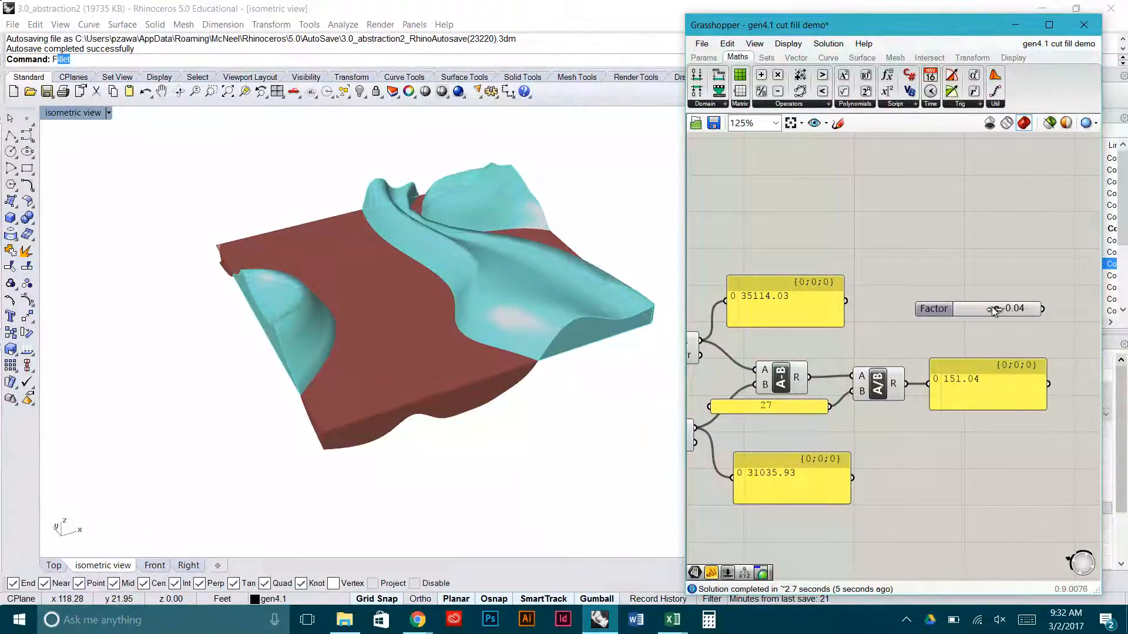
drag(994, 311, 993, 311)
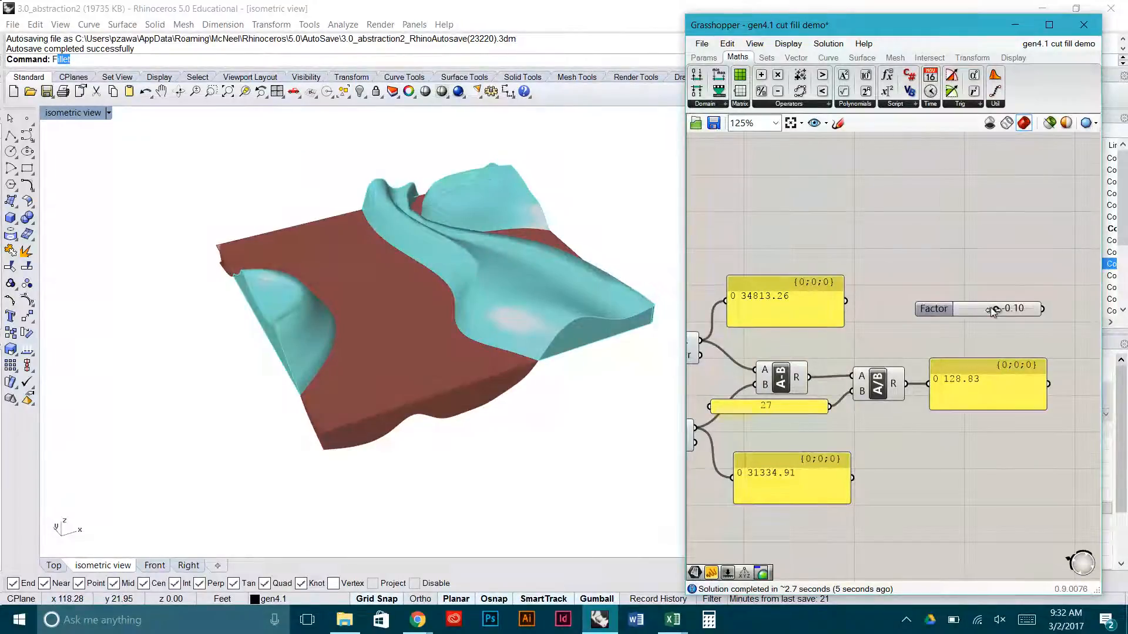
drag(993, 311, 992, 312)
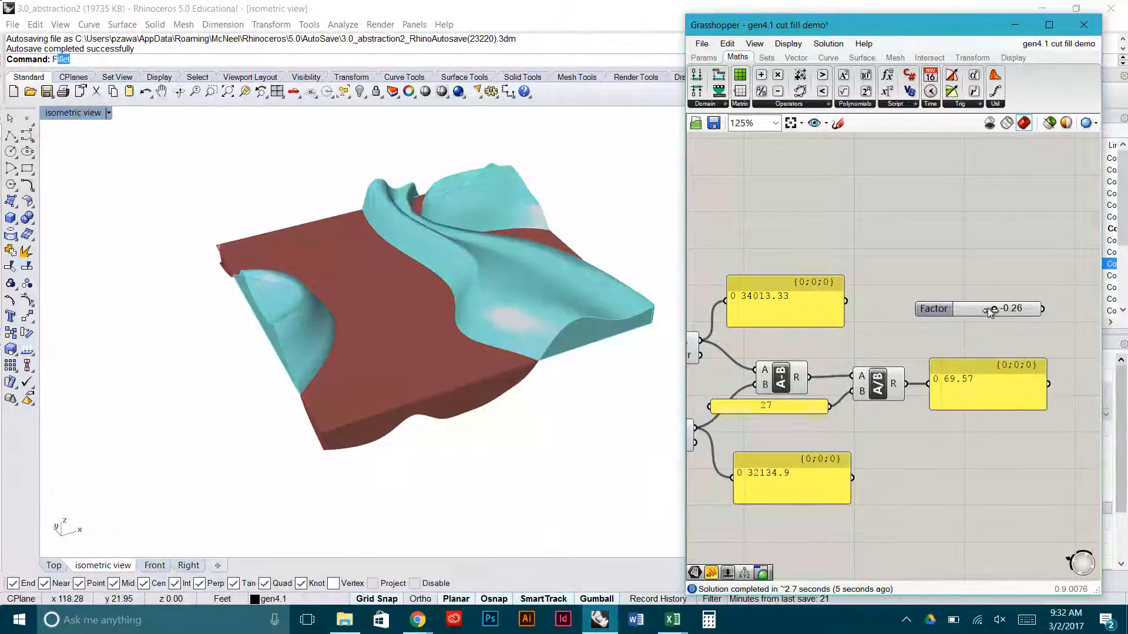
drag(990, 312, 990, 312)
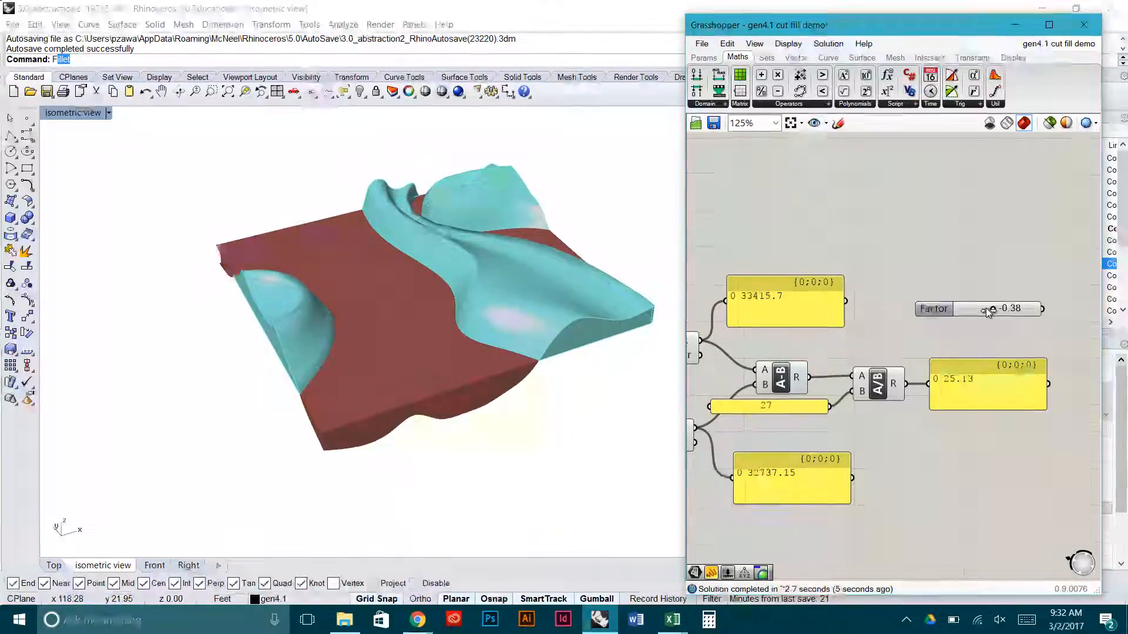
drag(989, 312, 994, 357)
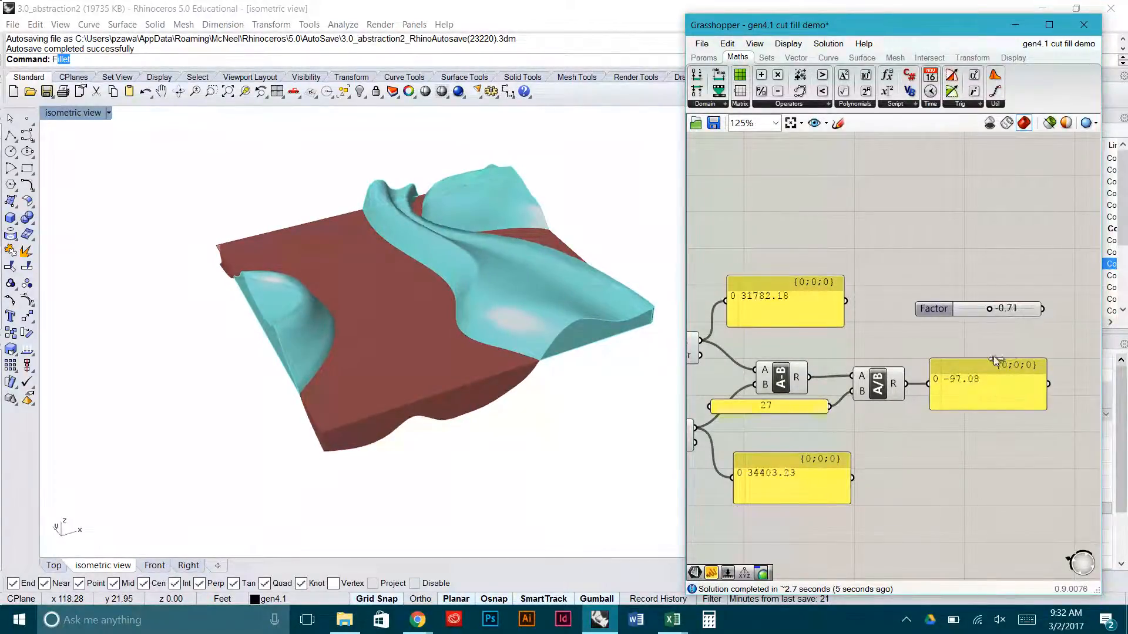
- Try exact Factor values of -0.60, -0.55 and -0.50 in turn to bring the net volume closer to zero
click(1020, 308)
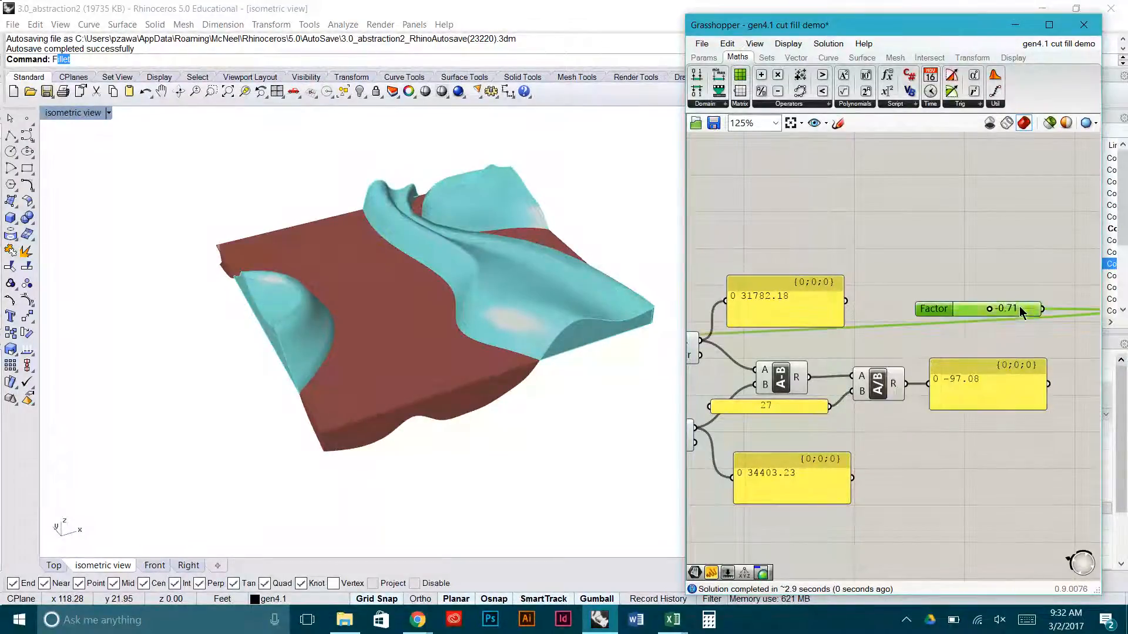
double_click(1020, 309)
key(BackSpace)
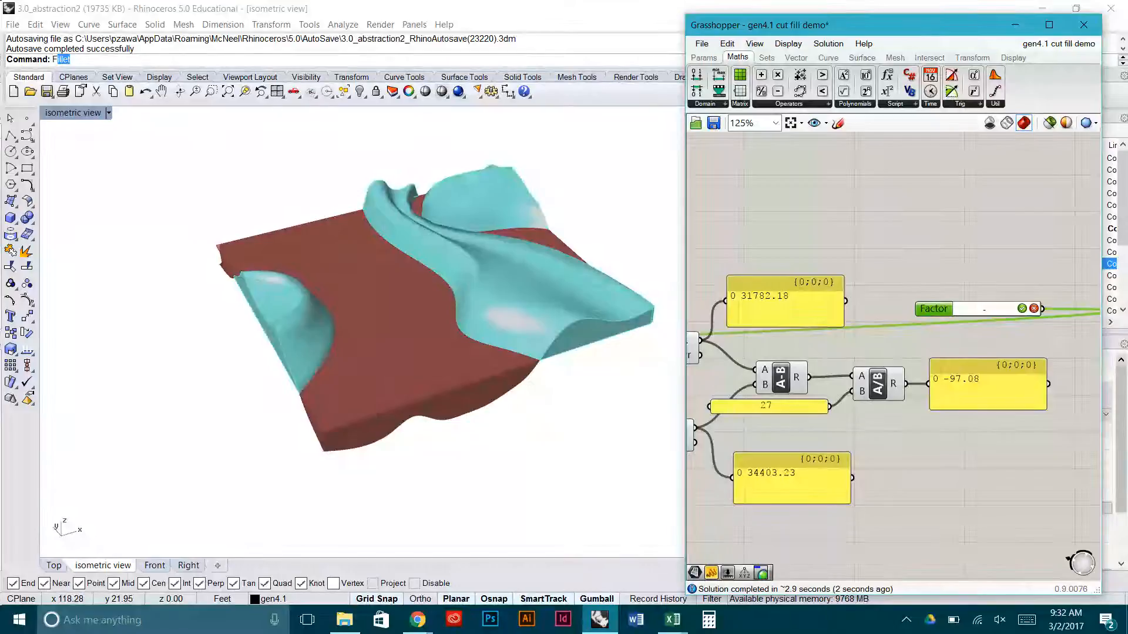
text(-.60)
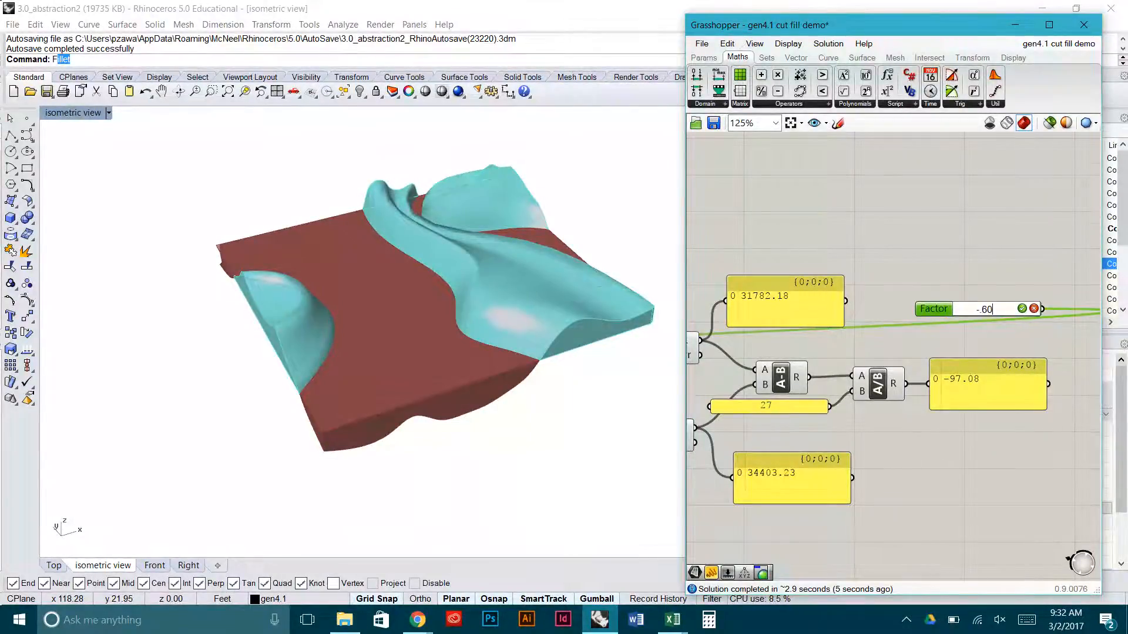
key(Return)
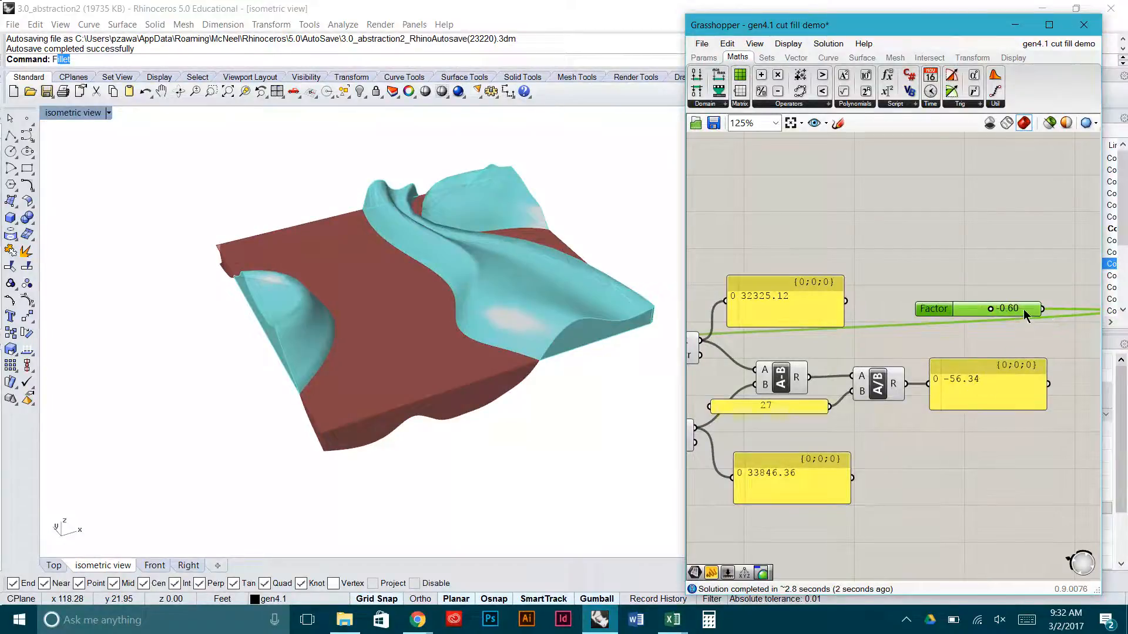
double_click(1025, 312)
key(BackSpace)
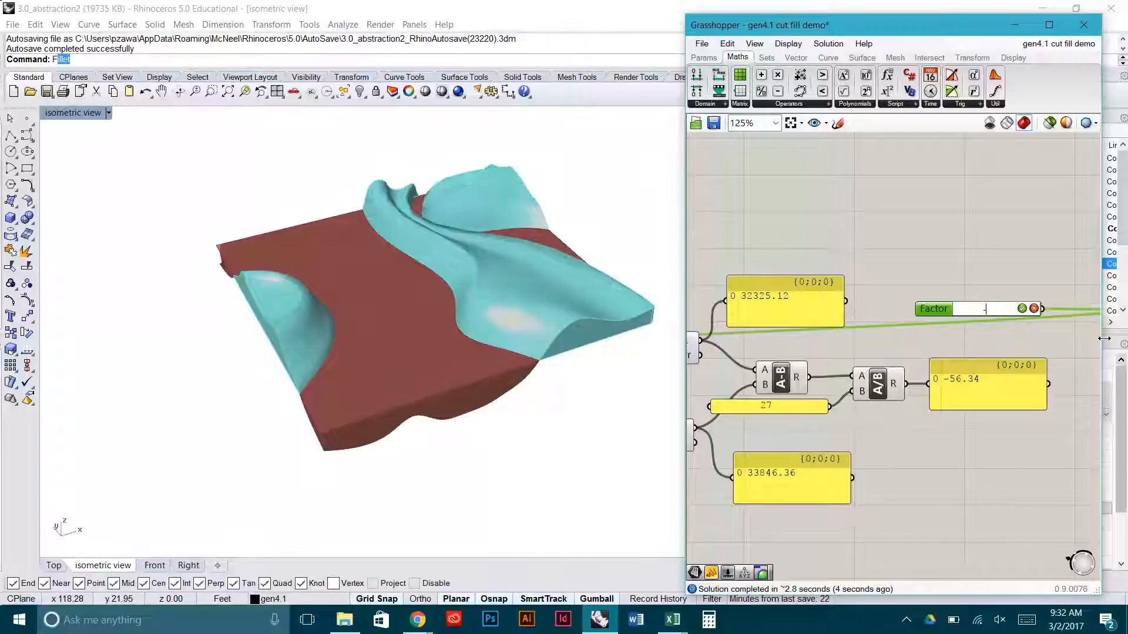
text(-.55)
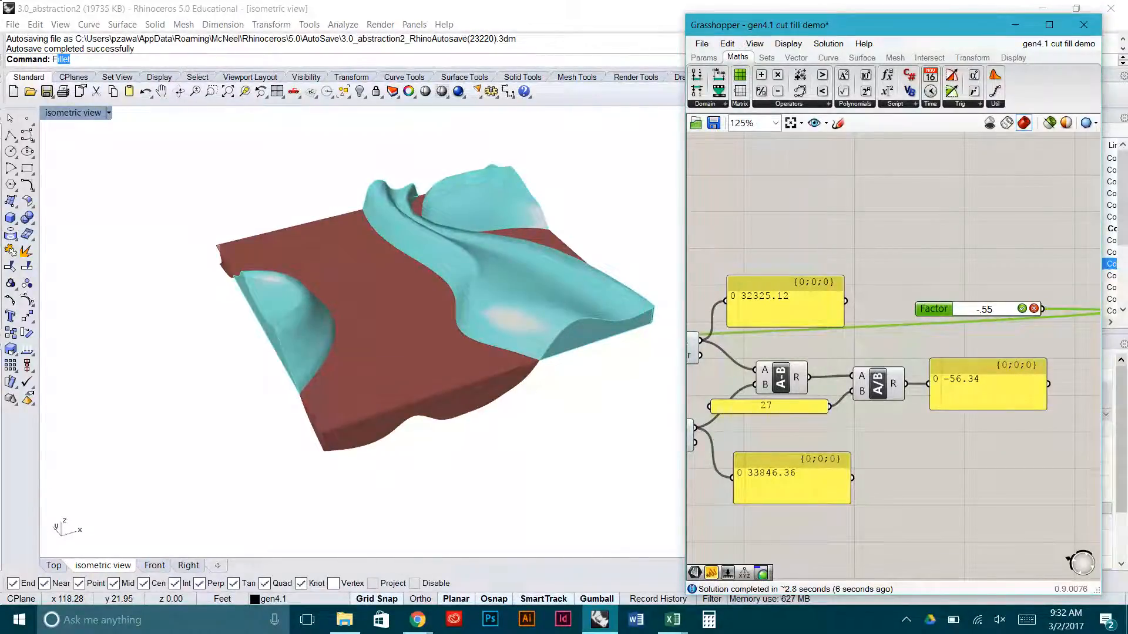
key(Return)
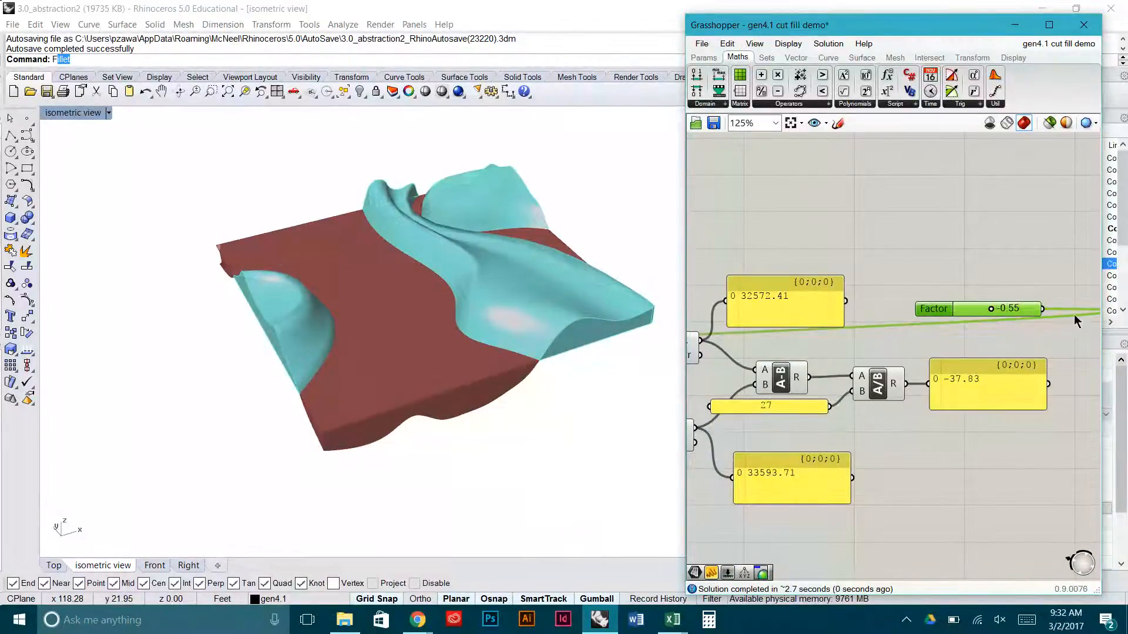
double_click(1023, 313)
text(-)
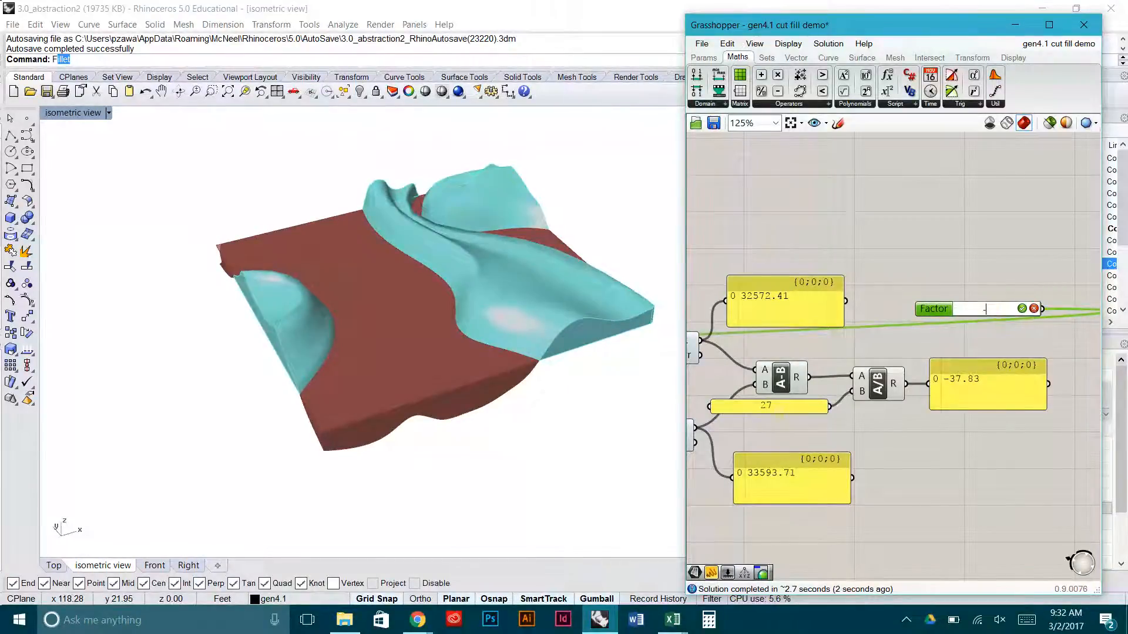
text(.50)
key(Return)
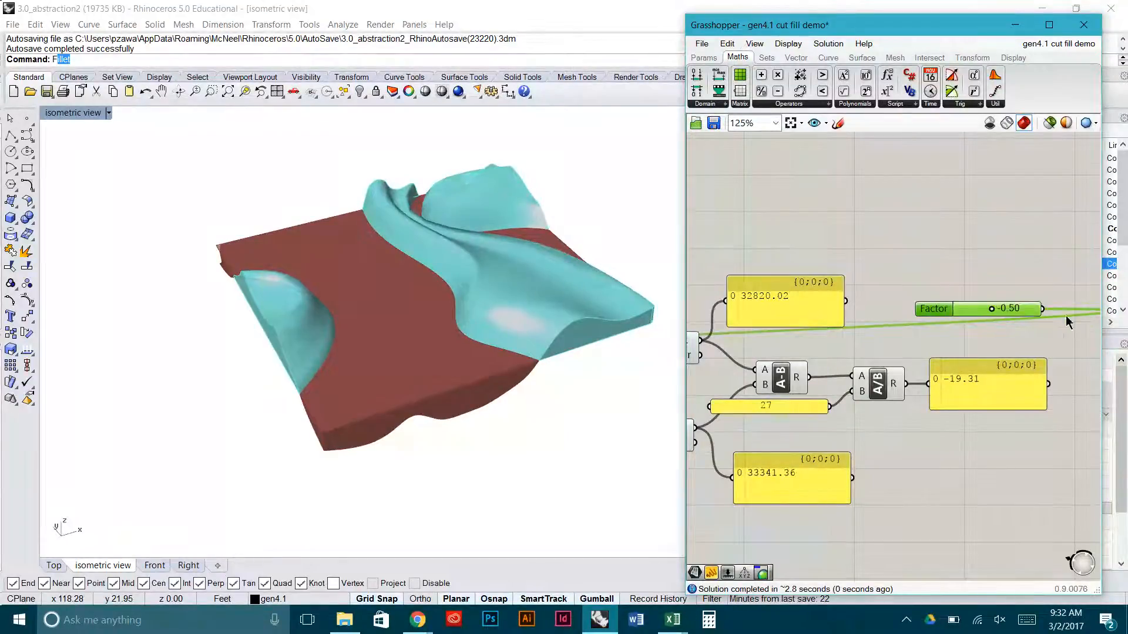
- Set the Factor slider above the net difference panel to -0.454 and deselect it
double_click(1034, 313)
text(-.454)
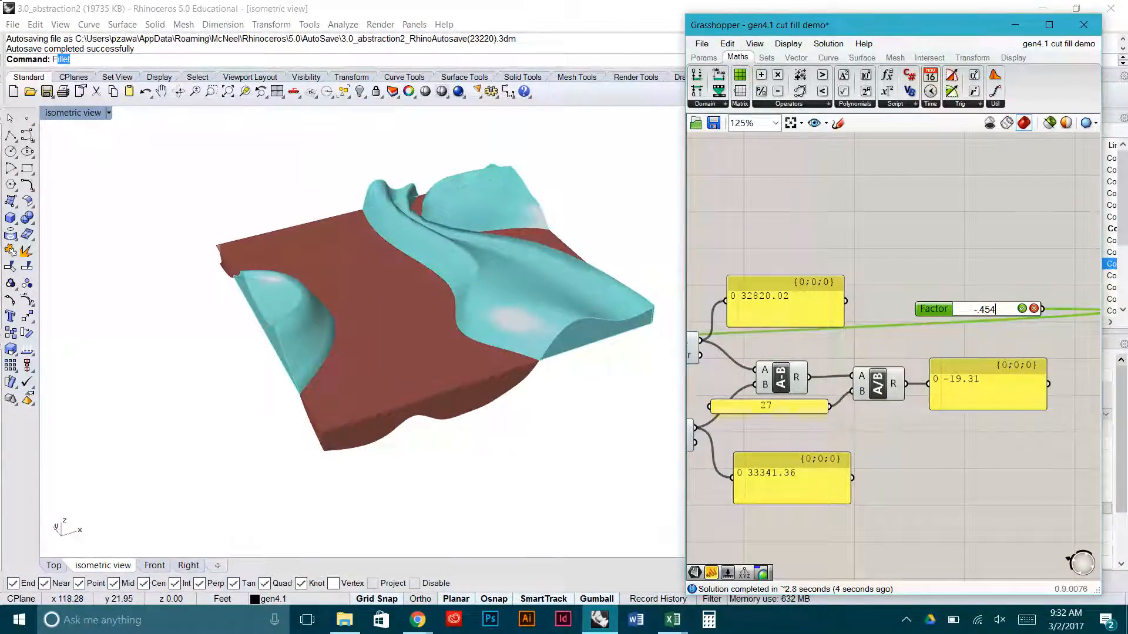
key(Return)
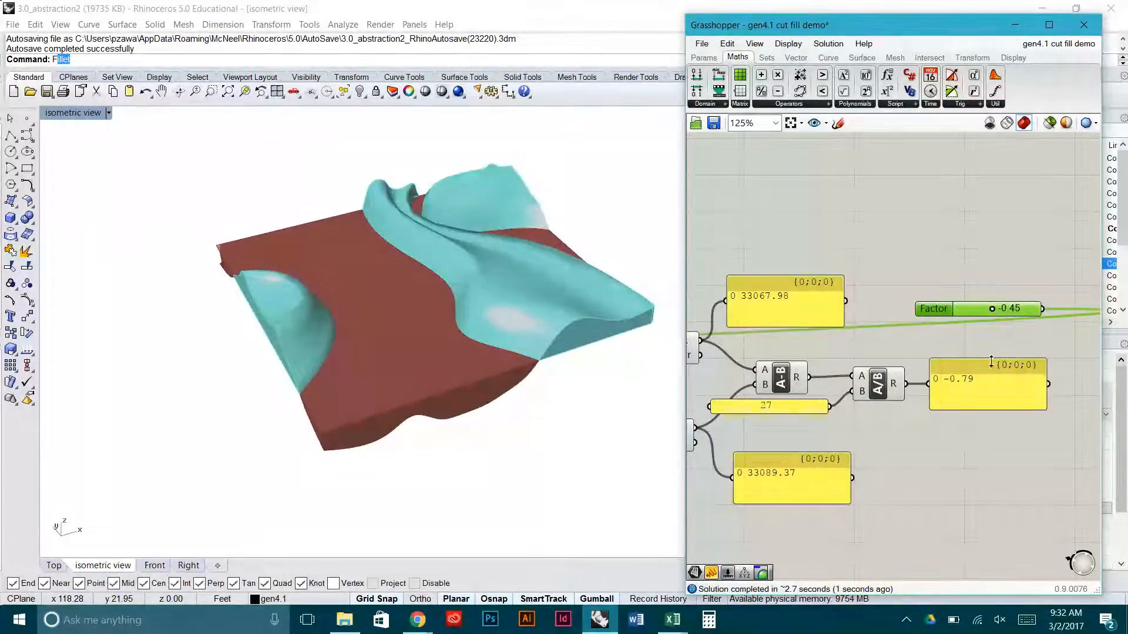
click(1035, 349)
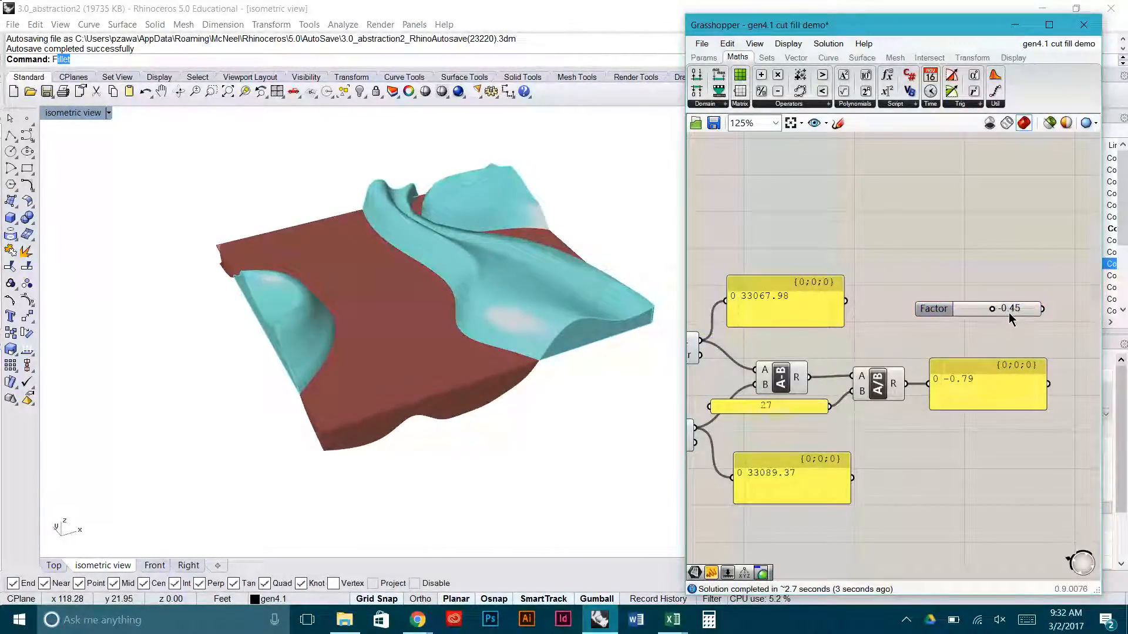
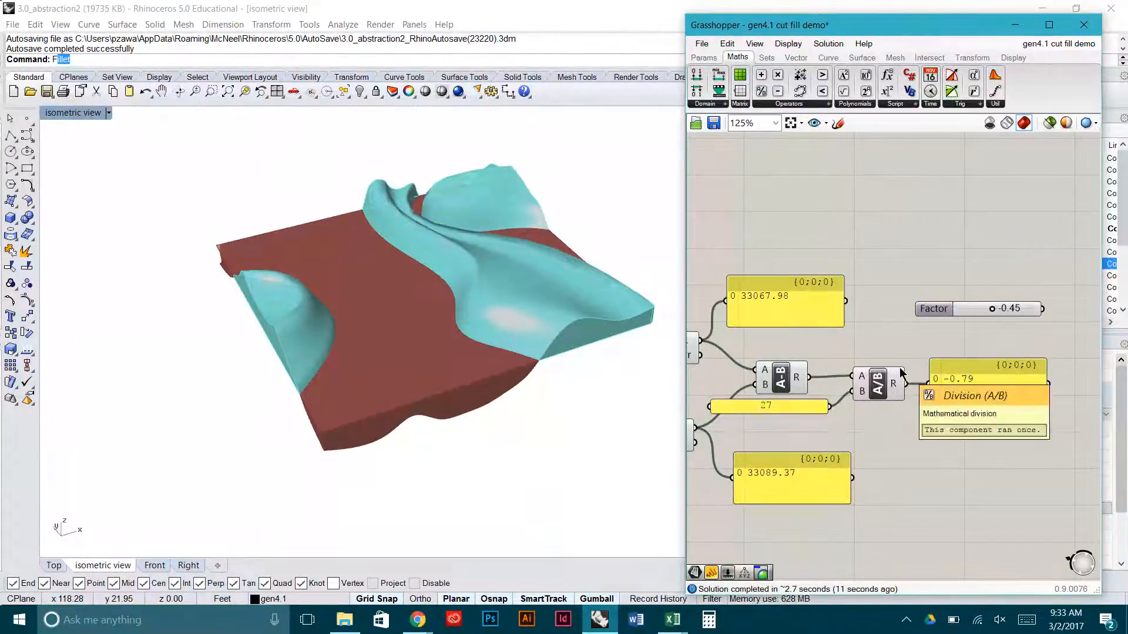
- Turn on the preview of the Srf parameter below the Heightfield Surface label
right_drag(576, 401, 588, 370)
right_drag(819, 369, 1041, 286)
scroll(916, 346, down, 3)
right_drag(540, 359, 549, 406)
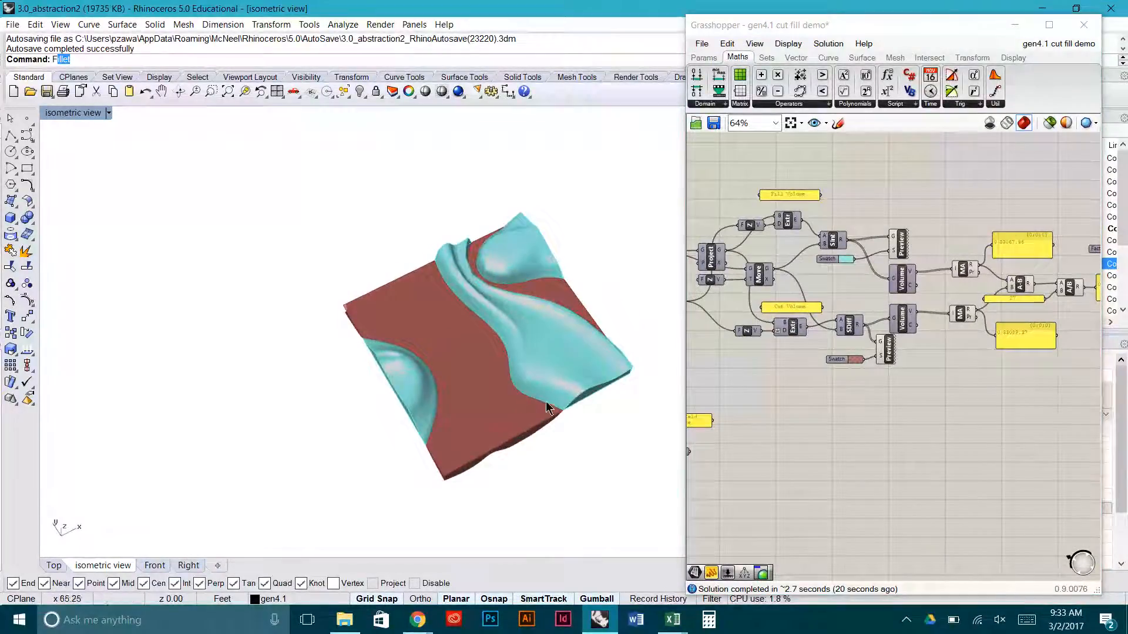
right_drag(766, 406, 913, 329)
scroll(806, 395, up, 5)
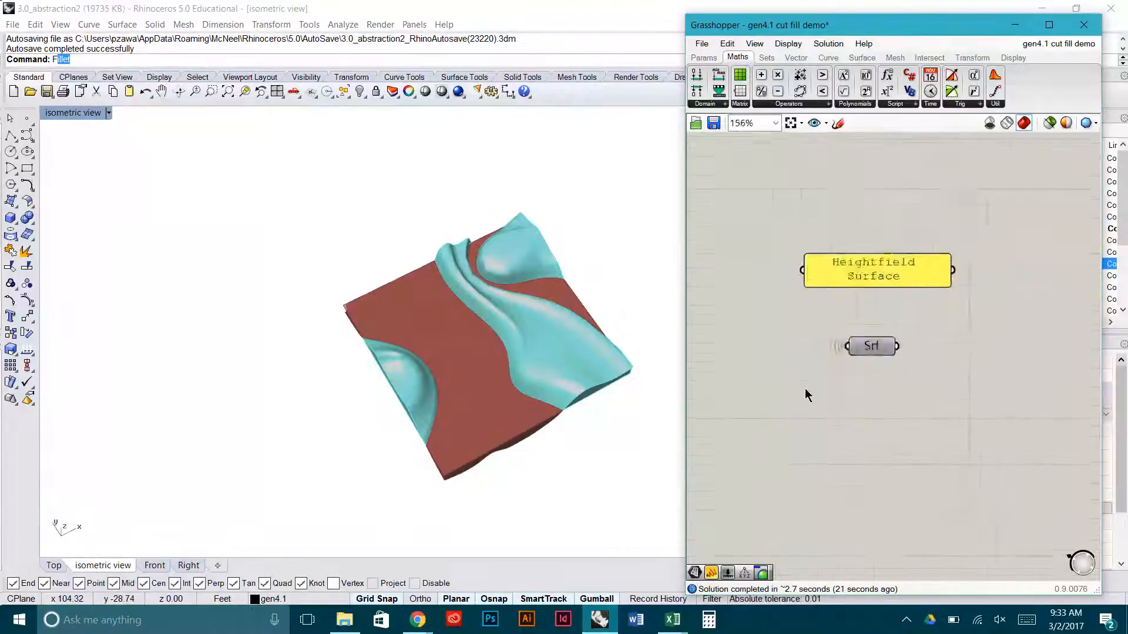
right_click(870, 334)
click(900, 338)
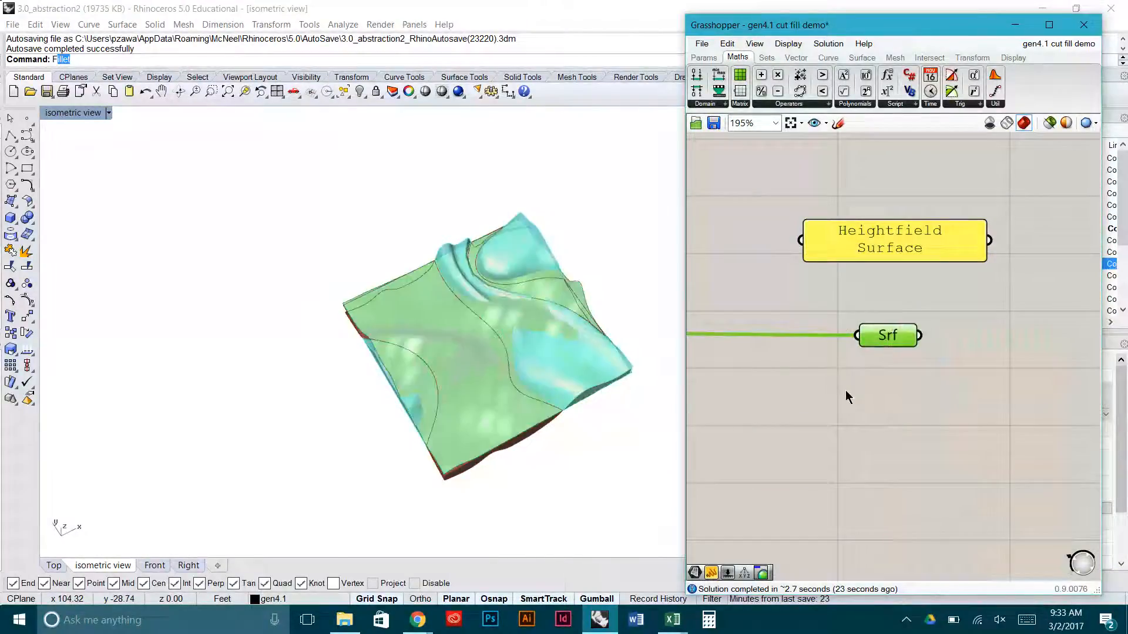
- Turn off the preview of the two Preview and two Volume components in the fill and cut branches
scroll(898, 358, down, 4)
right_drag(976, 309, 823, 415)
right_drag(966, 277, 884, 324)
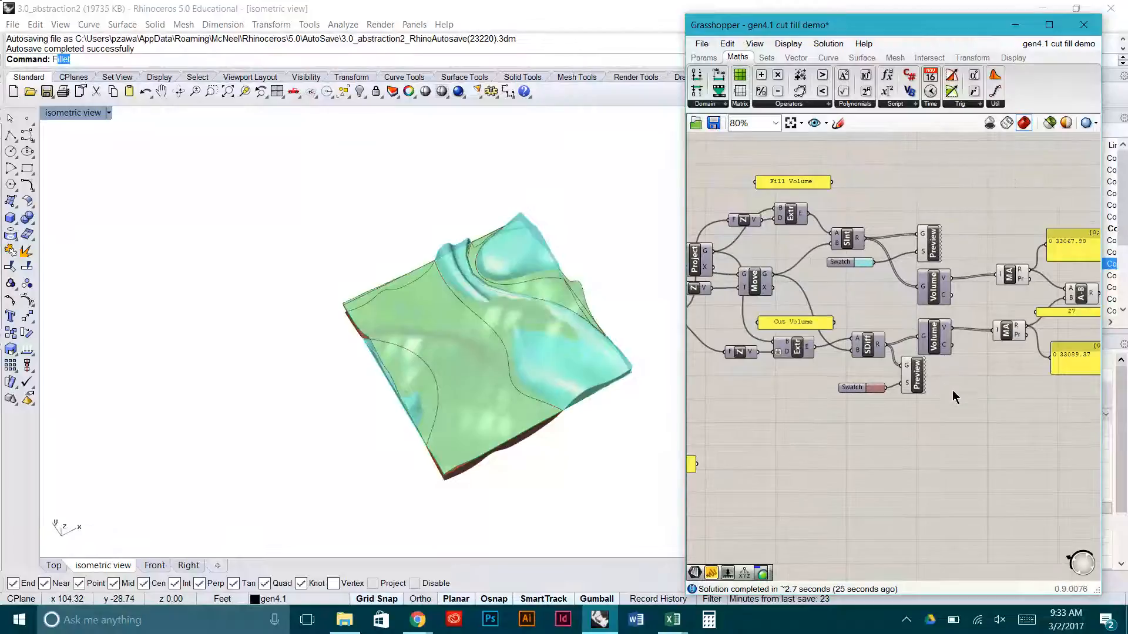
drag(971, 395, 906, 220)
middle_click(906, 219)
click(936, 183)
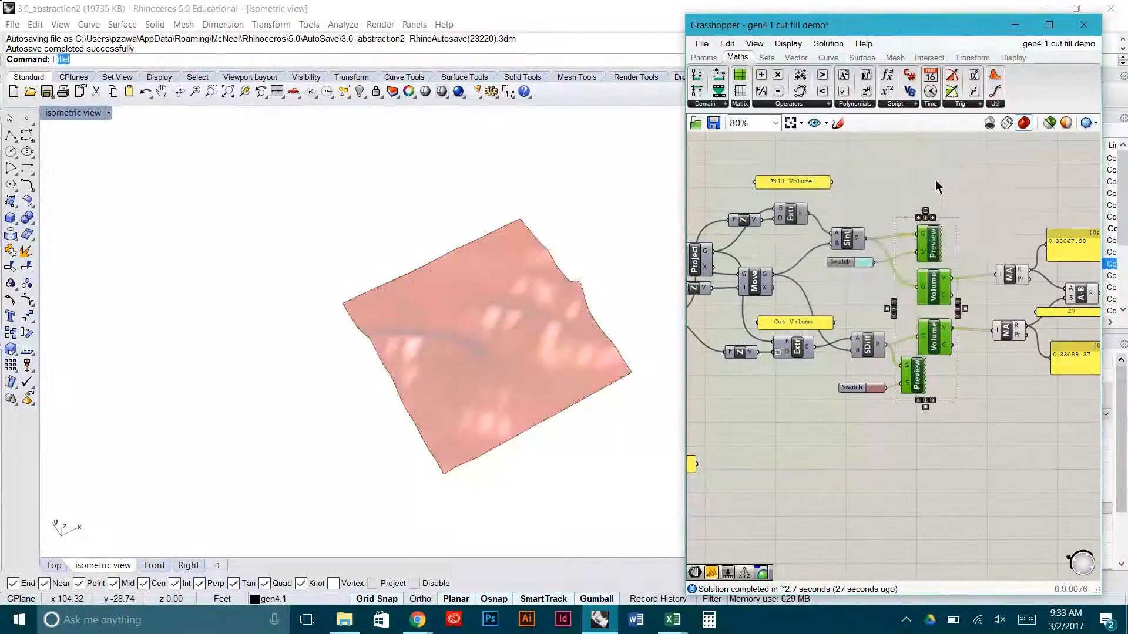
click(936, 186)
- Add a Move component beside the Heightfield Surface's Srf parameter and connect Srf to its G input
right_drag(579, 400, 517, 382)
right_drag(756, 406, 885, 332)
scroll(799, 431, up, 3)
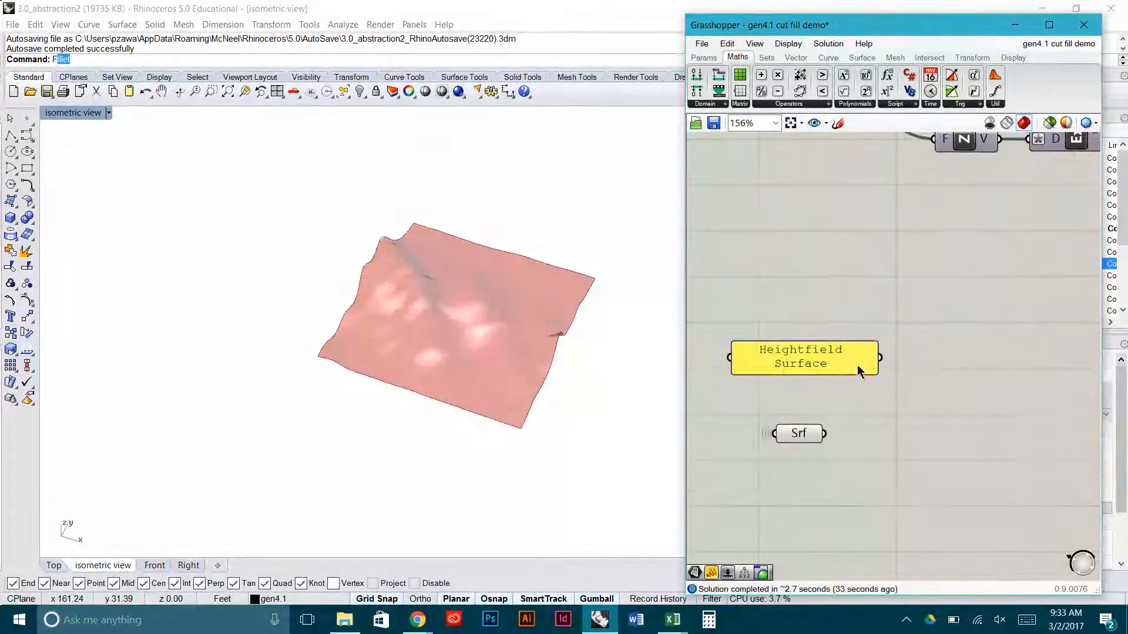
right_drag(863, 382, 852, 219)
scroll(852, 220, down, 1)
scroll(852, 221, down, 2)
right_drag(942, 245, 870, 271)
scroll(844, 241, up, 2)
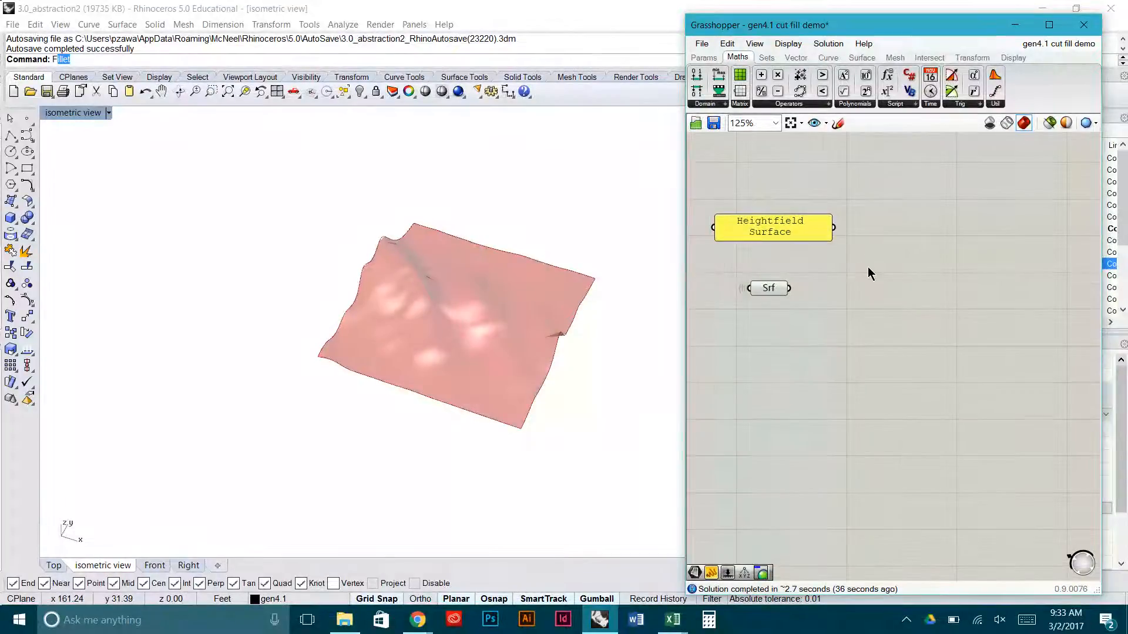
double_click(839, 338)
text(move)
key(Return)
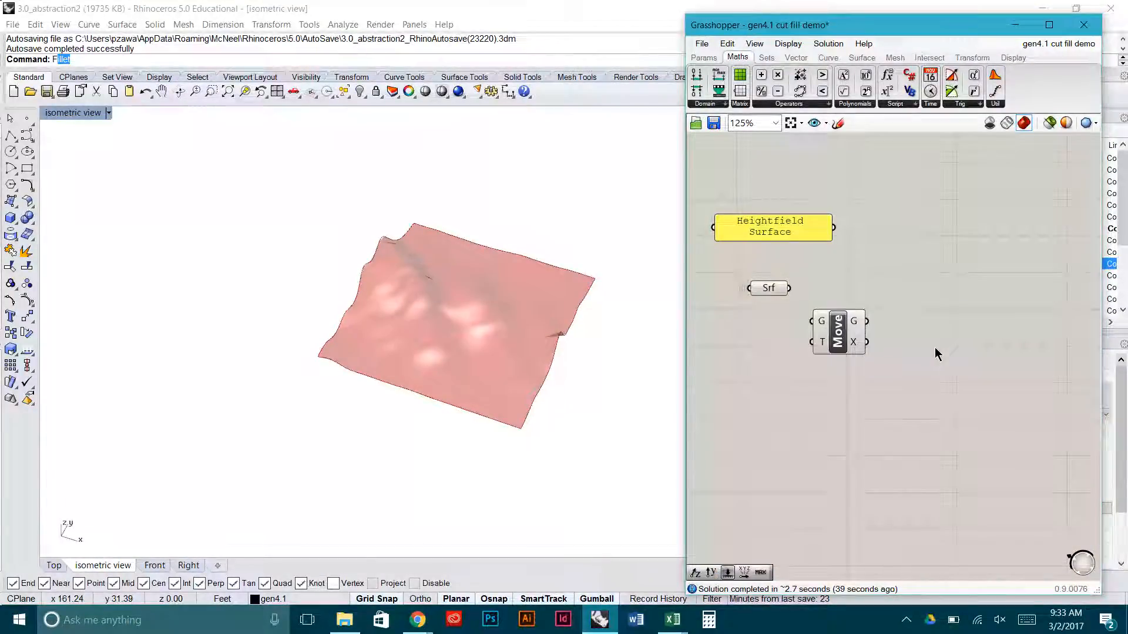
drag(789, 289, 891, 316)
- Add a Unit Z component below Srf and connect its V output to the Move component's T input
double_click(795, 349)
text(z)
key(Return)
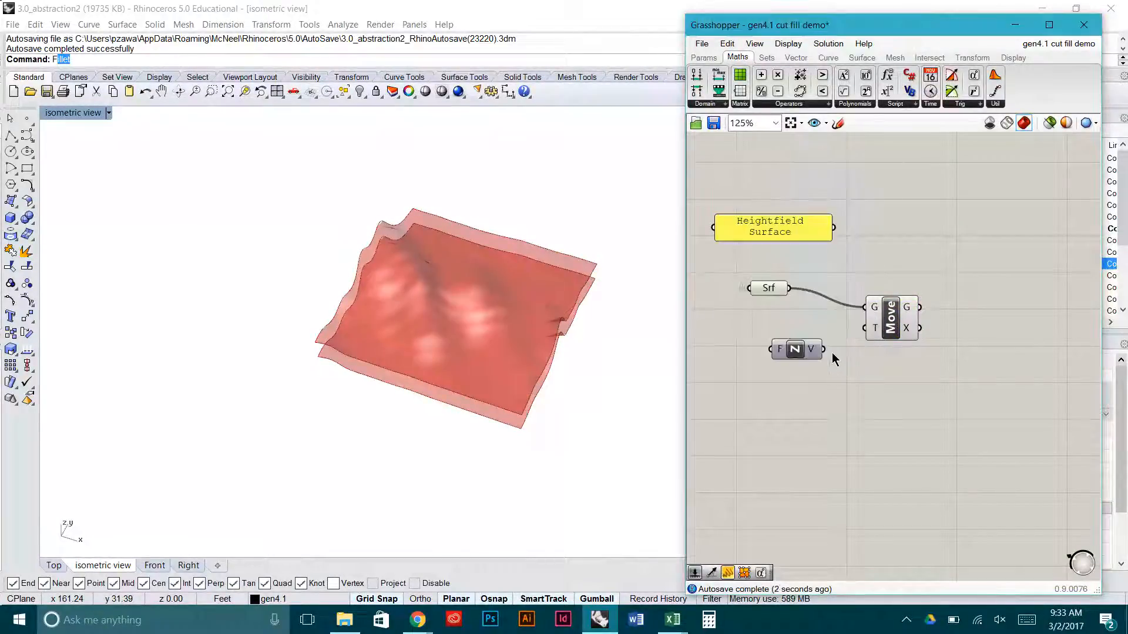
drag(823, 349, 863, 328)
- Begin a component search with "-" beside the F input of the Unit Z component
right_drag(816, 383, 901, 394)
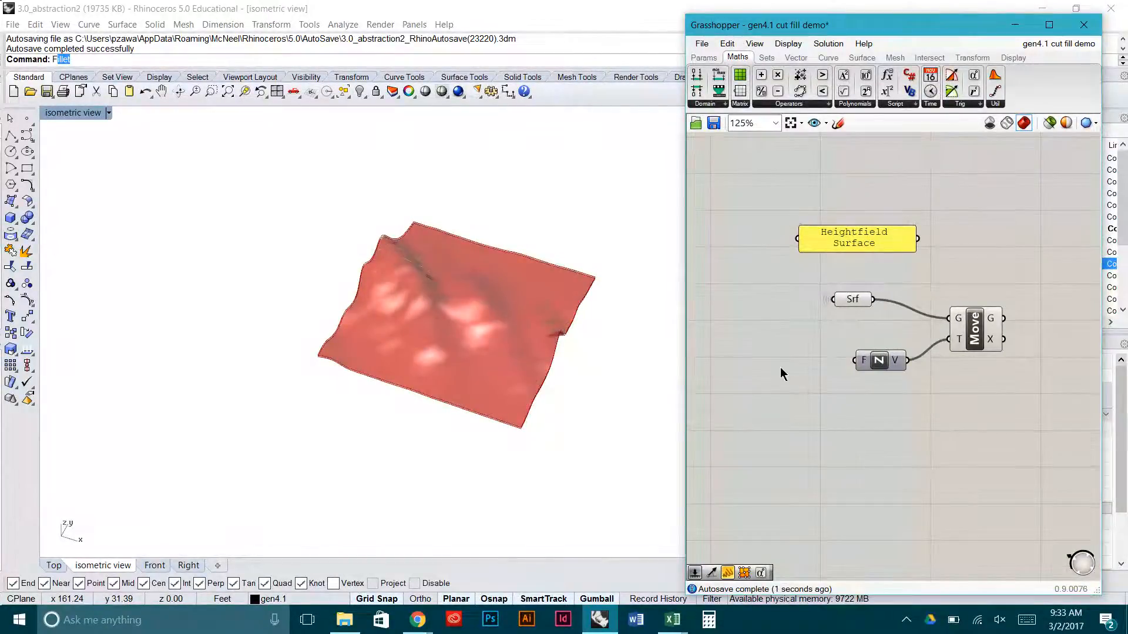
double_click(782, 367)
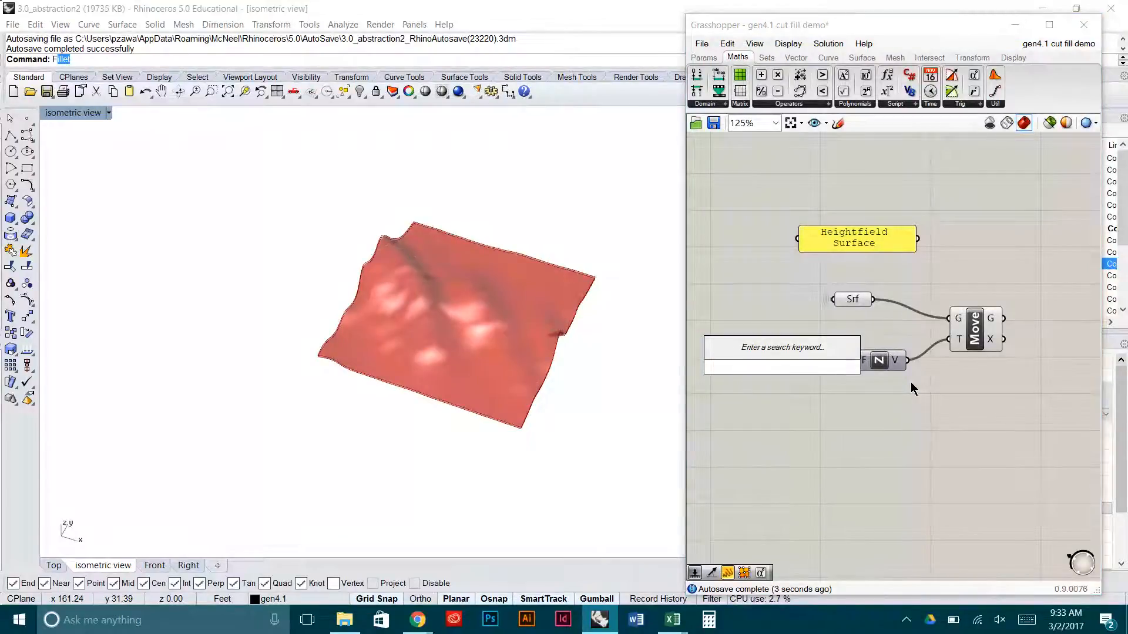
text(-)
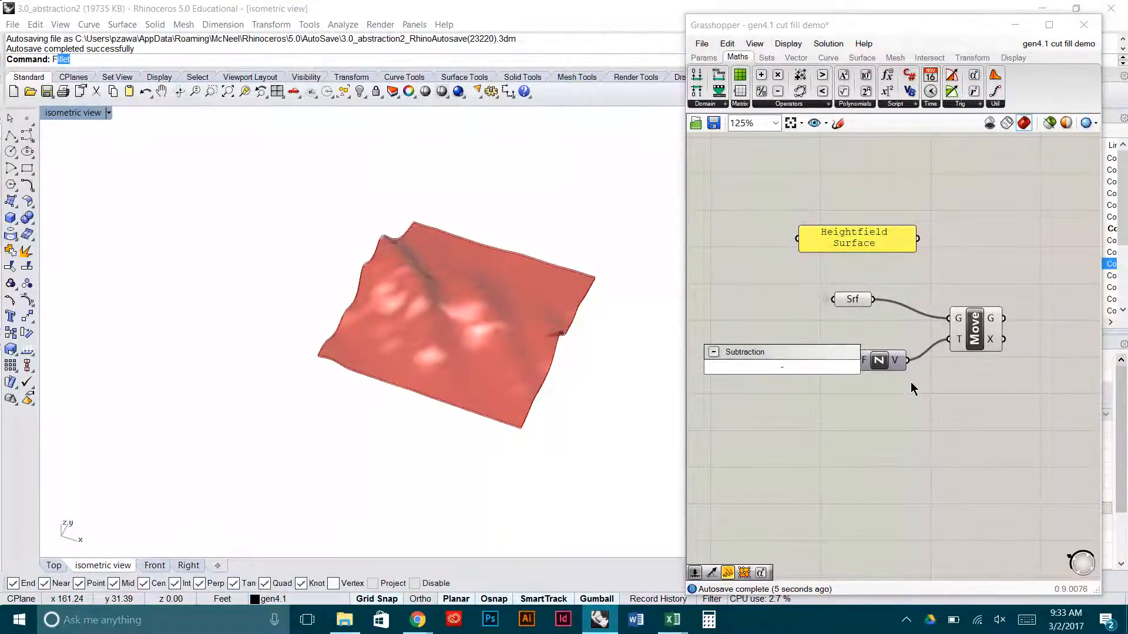
- Add a number slider from -2.00 to 3.00, wire it to the factor of Move's Unit Z vector, and set it to -0.14
text(2.00<)
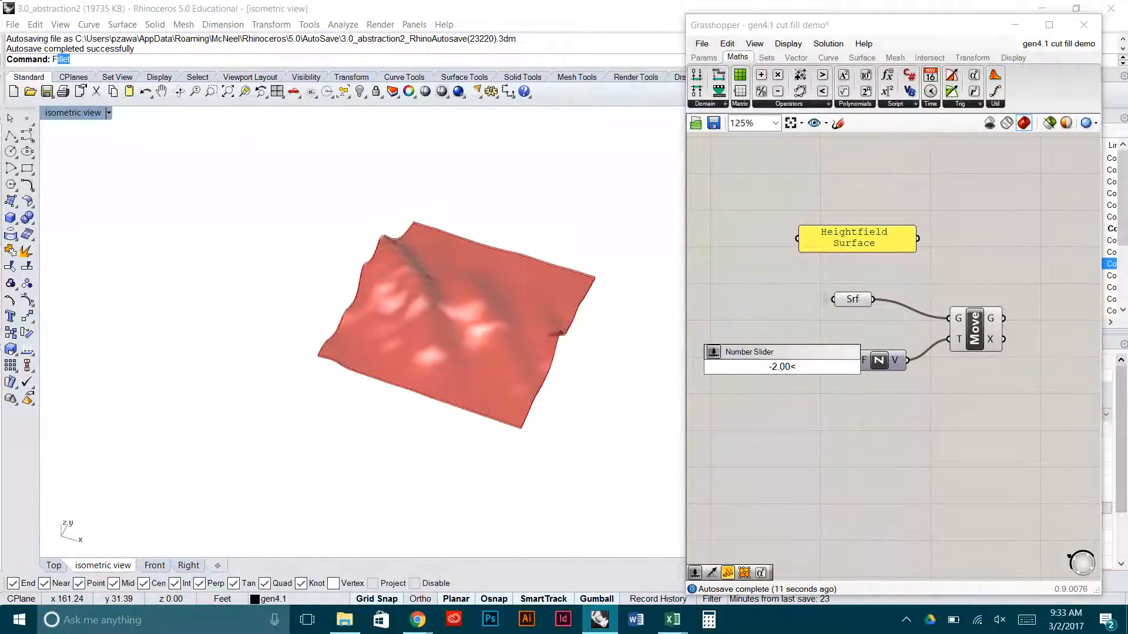
text(3.00)
key(Return)
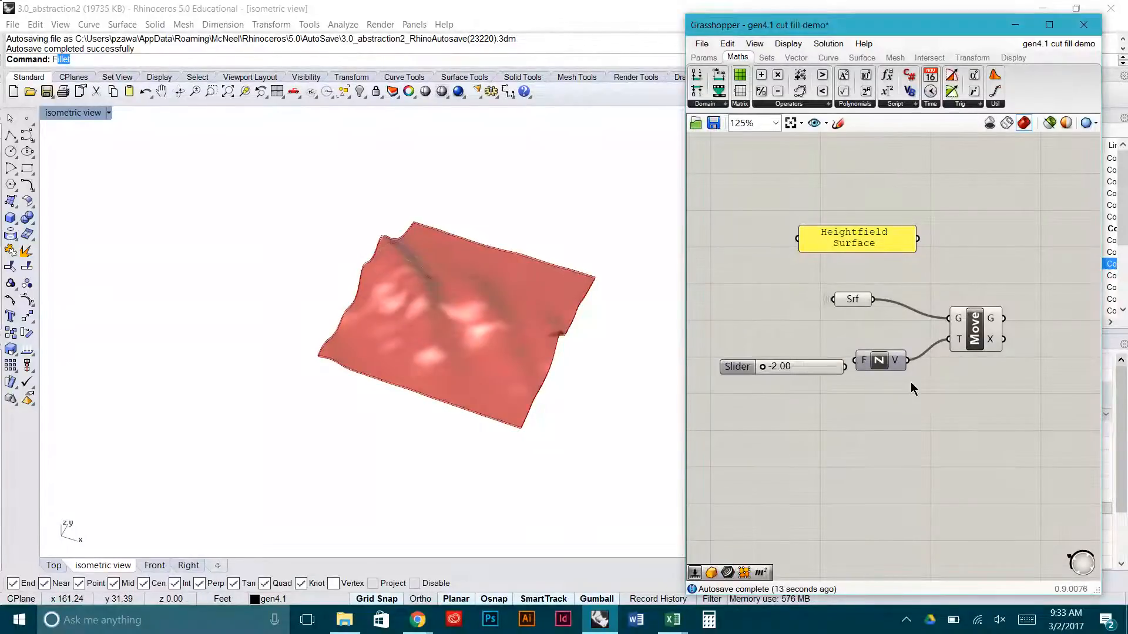
drag(824, 368, 854, 360)
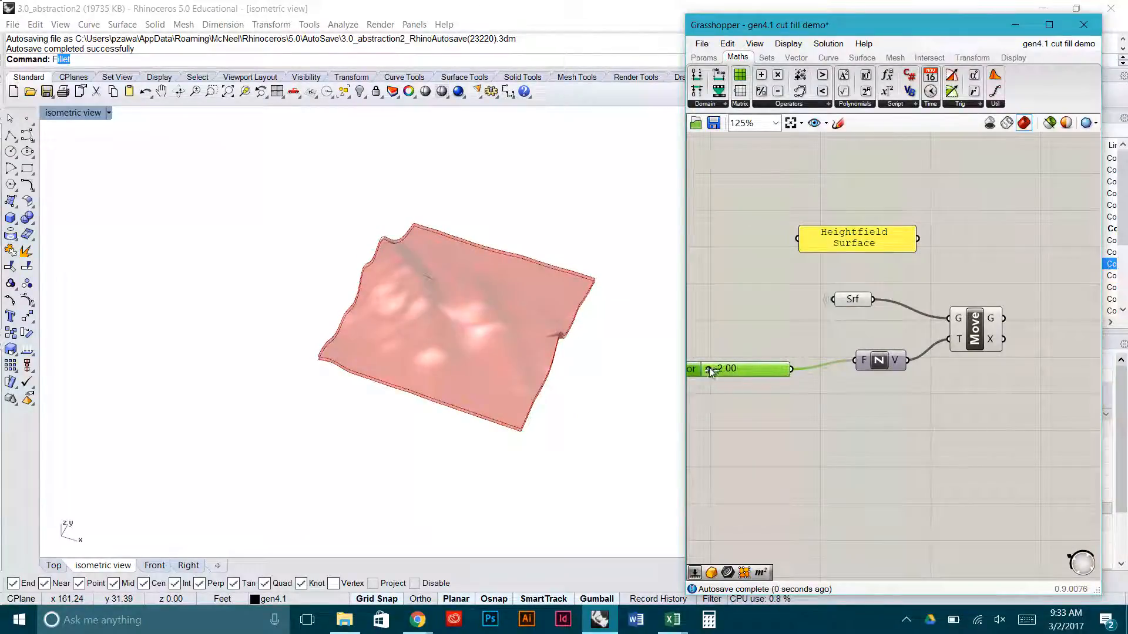
drag(708, 370, 734, 393)
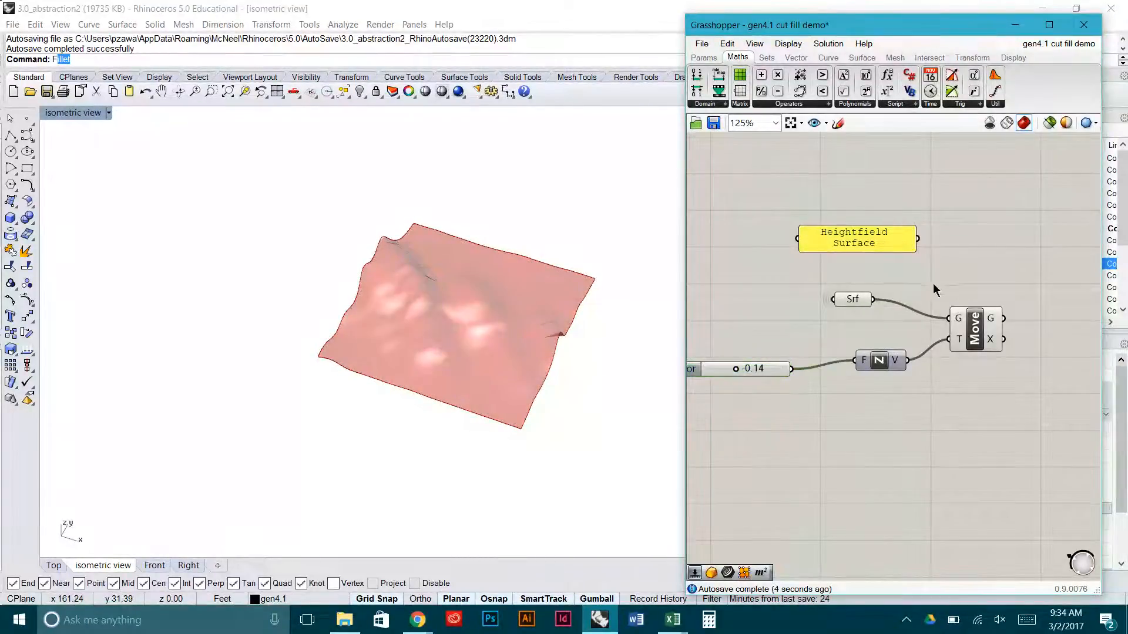
- Turn off the preview of the Srf surface parameter
click(852, 298)
middle_click(852, 298)
click(885, 264)
- Add a Project component beside Move and wire Move's geometry output into its geometry input
right_drag(955, 278, 795, 270)
drag(813, 322, 814, 303)
double_click(831, 350)
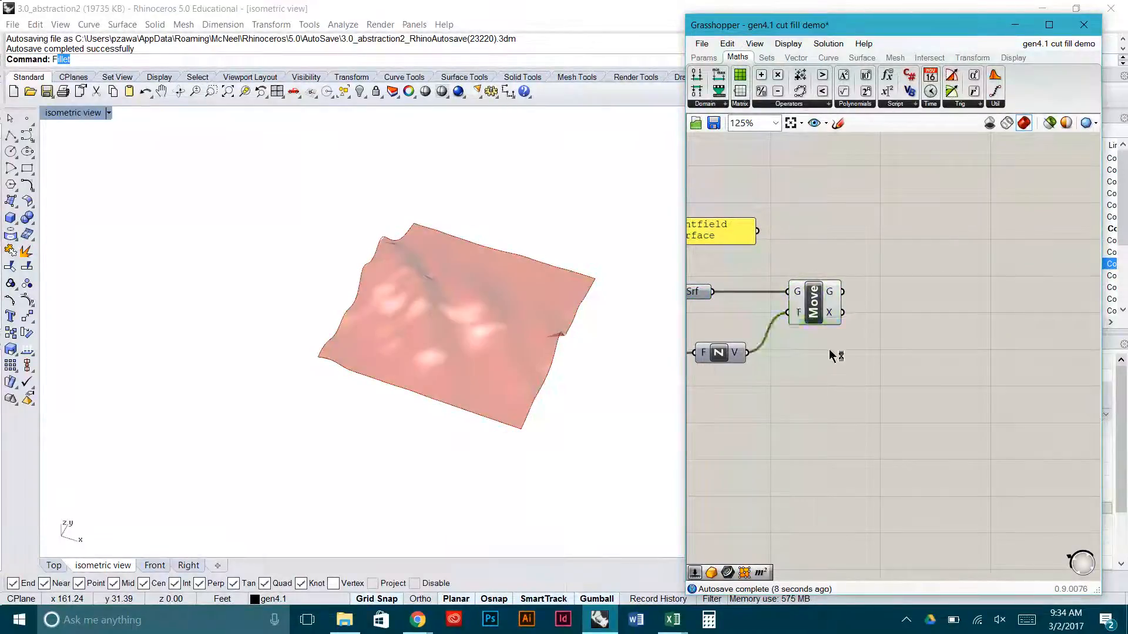
text(pro)
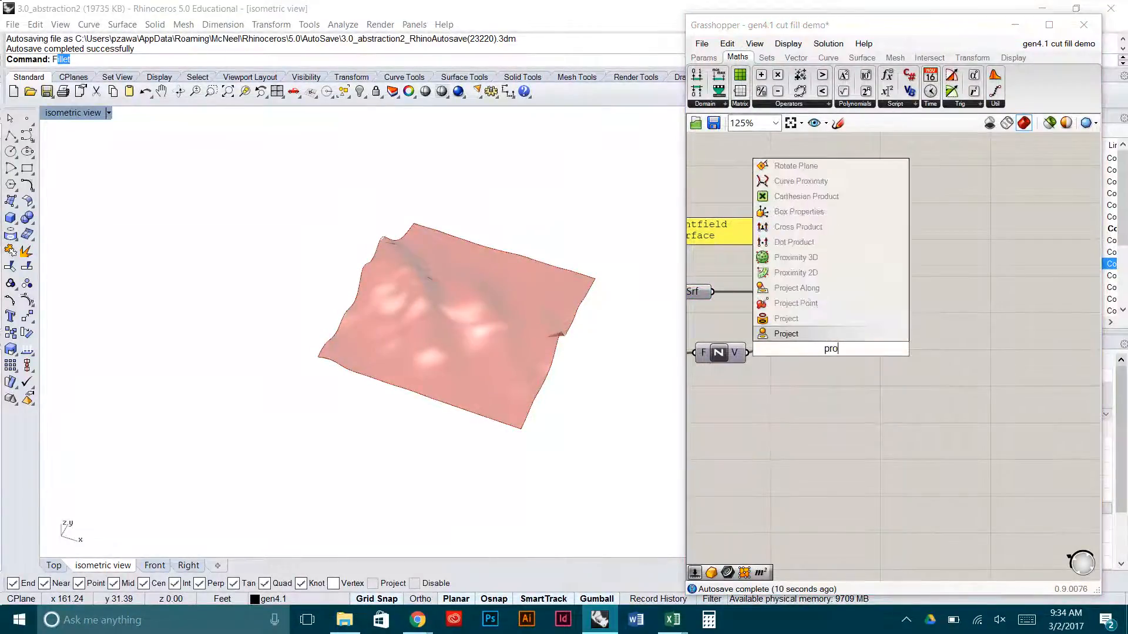
click(823, 334)
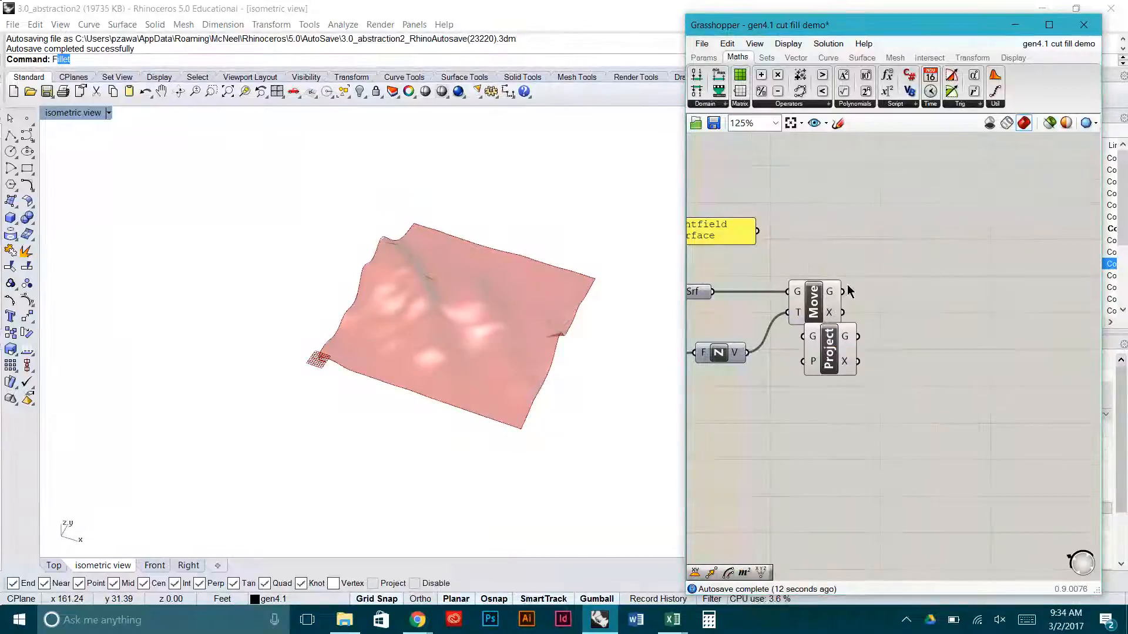
drag(844, 293, 902, 310)
- Examine the moved terrain surface and its flat projection by highlighting the Move and Project results in turn
right_drag(555, 405, 475, 311)
click(881, 370)
click(822, 305)
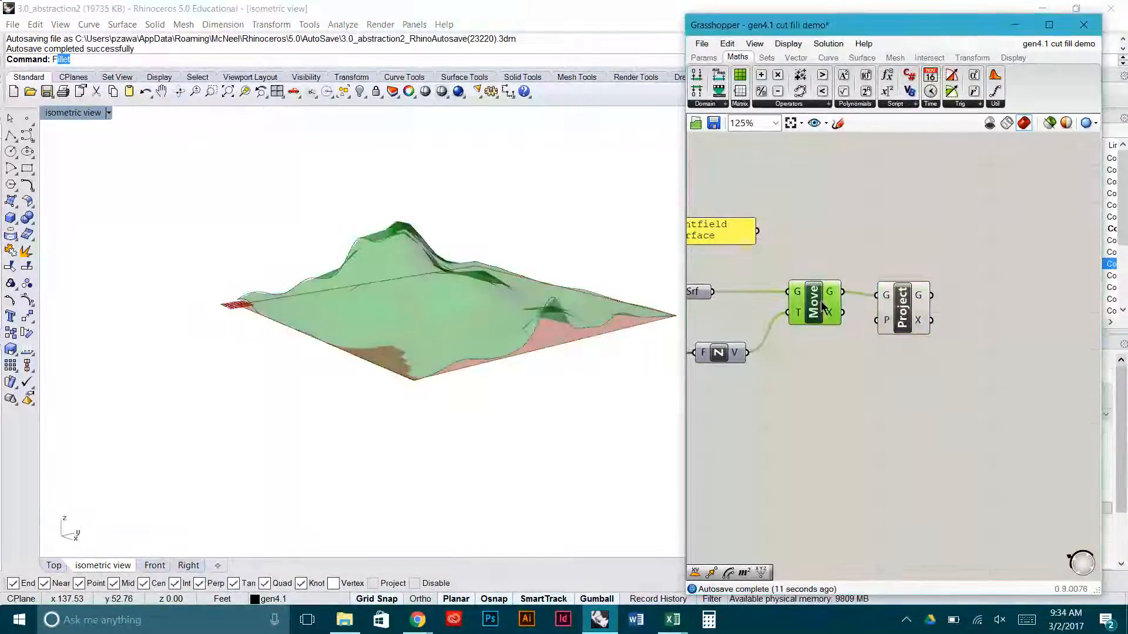
right_drag(810, 360, 877, 358)
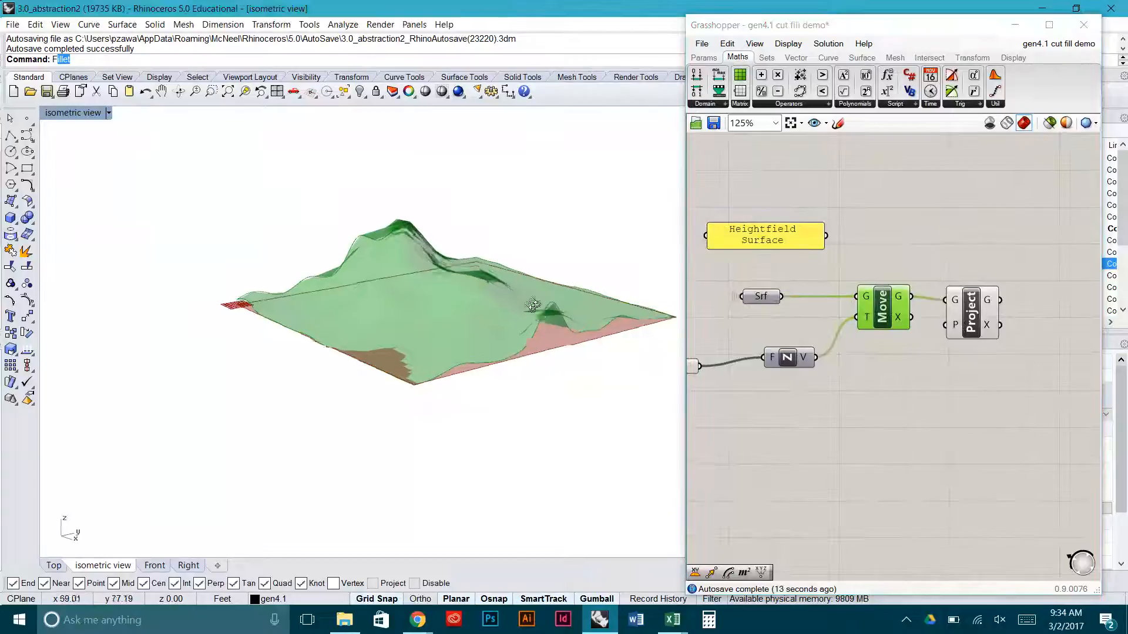
click(967, 329)
right_drag(967, 329, 865, 336)
mouse_move(865, 334)
mouse_down()
mouse_move(922, 326)
mouse_move(856, 323)
mouse_up()
click(840, 333)
click(853, 241)
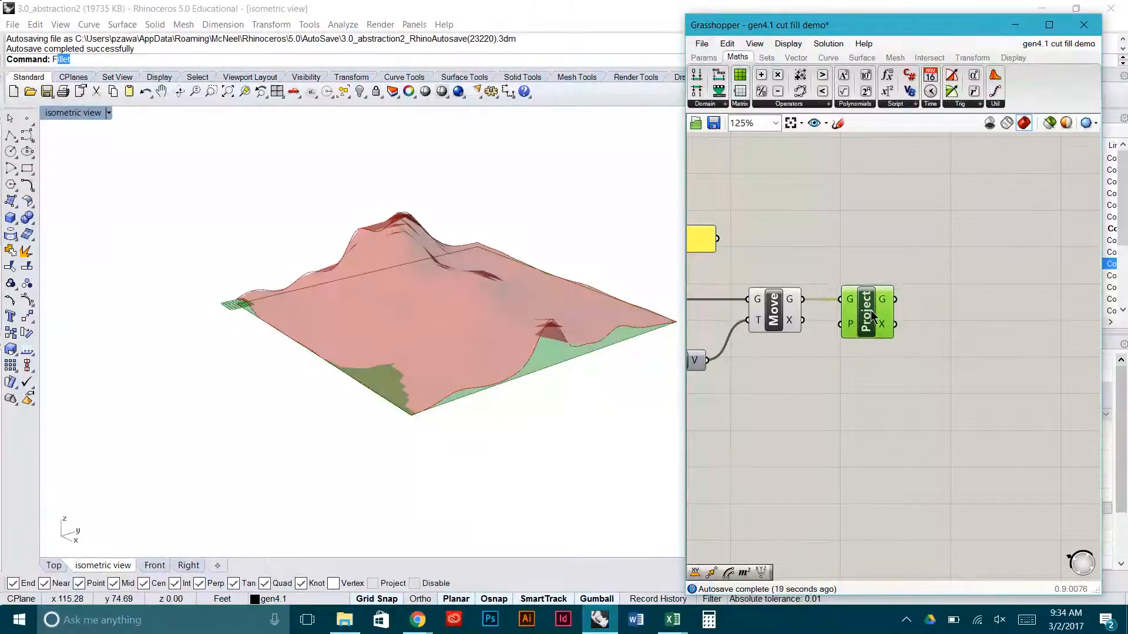
- Add an Extrude component above Project and wire the projected geometry into its base input
right_drag(896, 244, 886, 267)
double_click(874, 270)
text(ex)
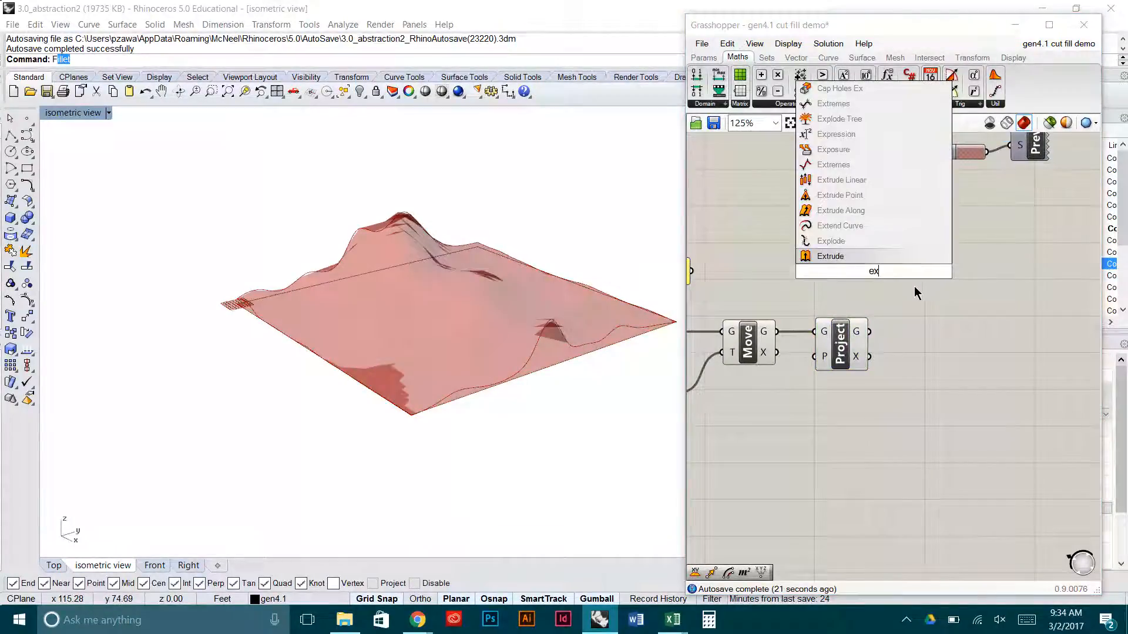
key(Return)
drag(870, 332, 939, 263)
- Add a Unit Z vector beside Extrude and wire it into the extrusion's direction input
click(852, 276)
double_click(849, 271)
text(z)
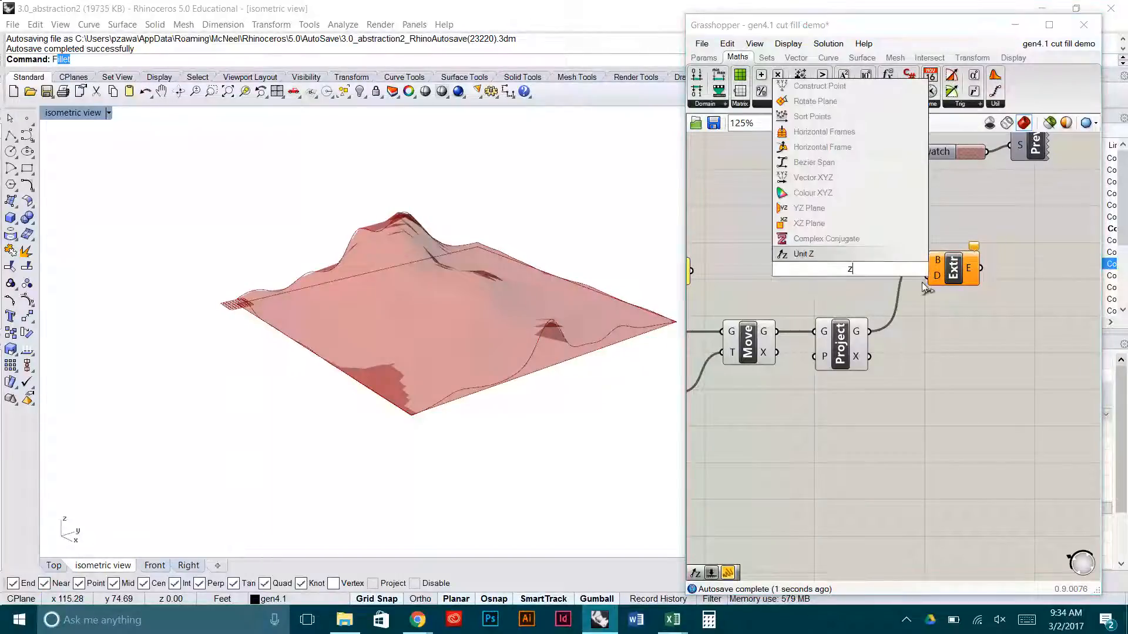
key(Return)
drag(931, 281, 929, 276)
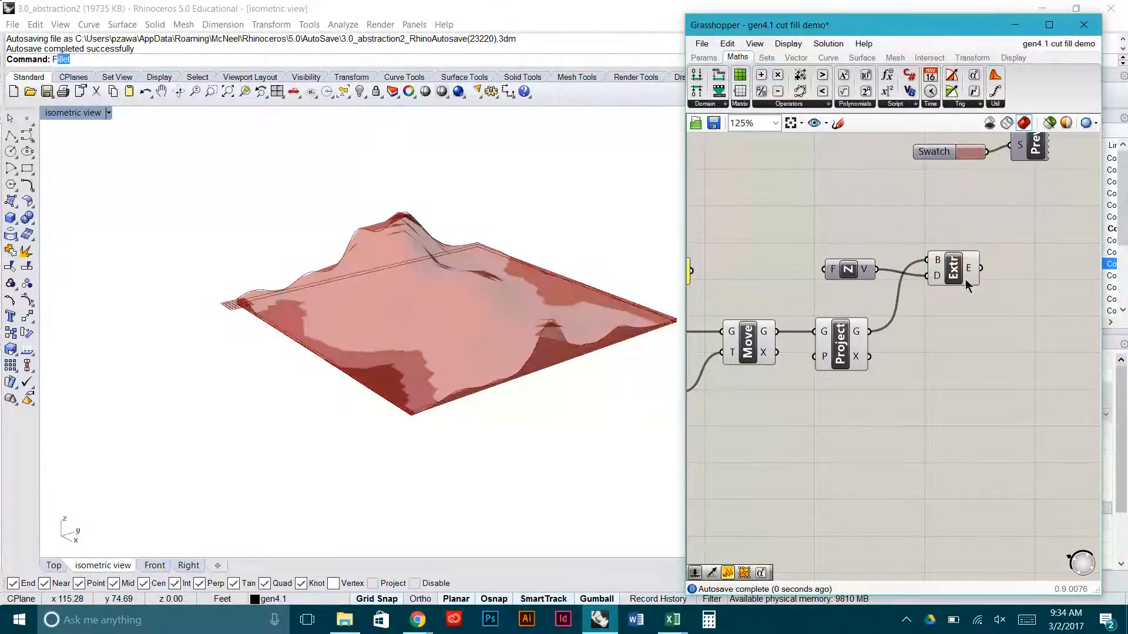
- Duplicate the new Unit Z and Extrude pair and place the copy below Project
drag(1002, 294, 859, 249)
key(ctrl+c)
key(ctrl+v)
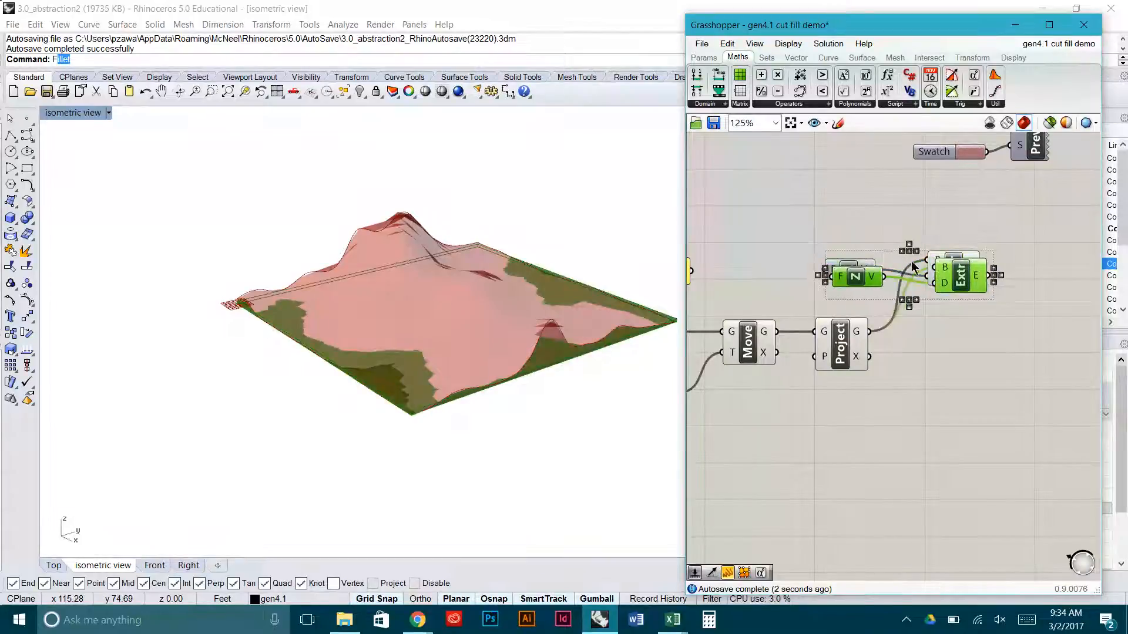
drag(962, 281, 962, 451)
click(915, 405)
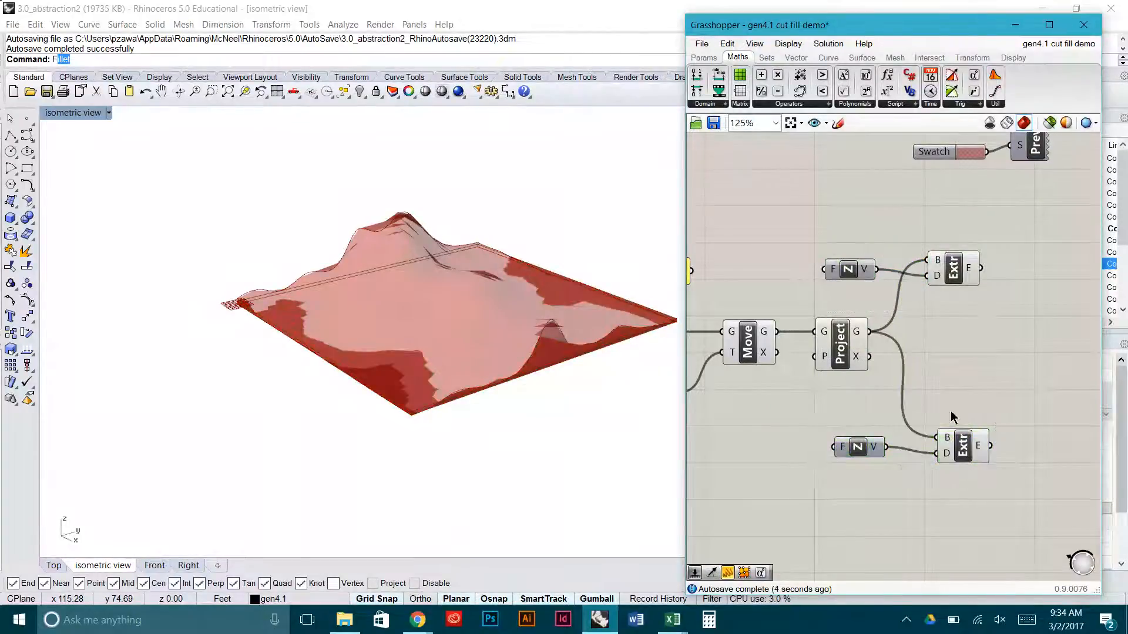
- Add a number slider from -60 to 0 and wire it to the factors of both extrusion Unit Z vectors
right_drag(915, 405, 1004, 389)
double_click(776, 452)
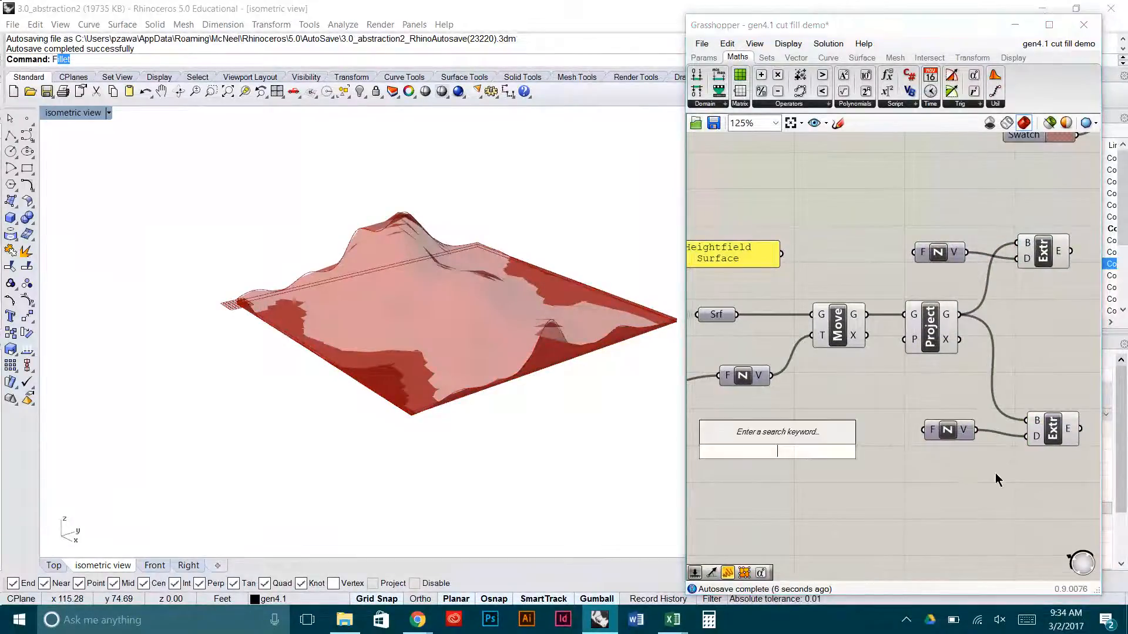
text(-60<0)
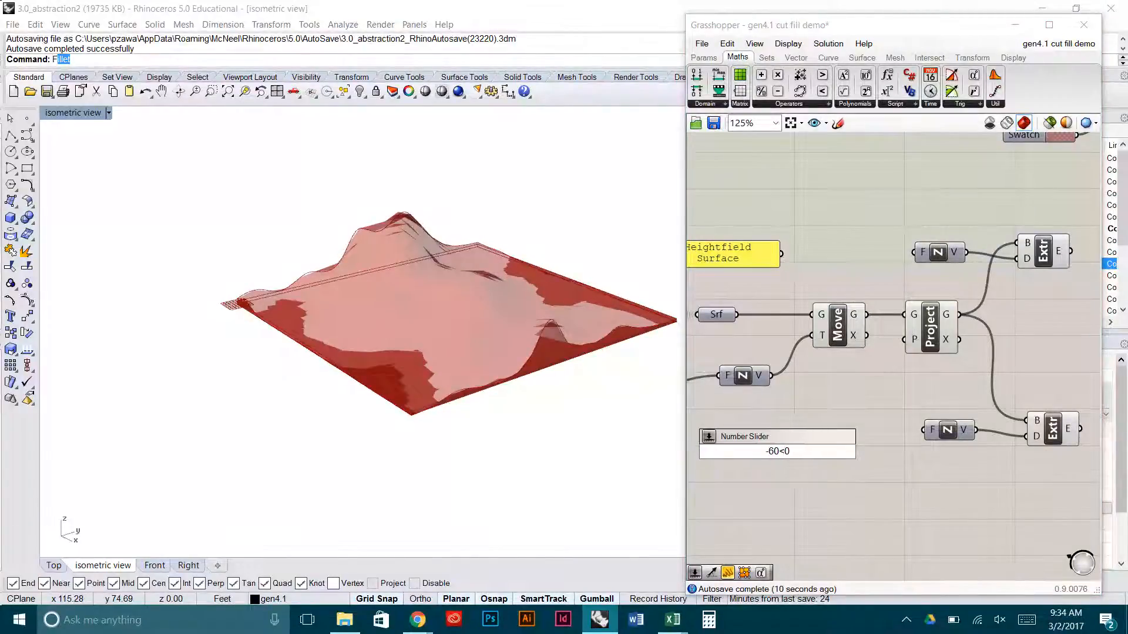
key(Return)
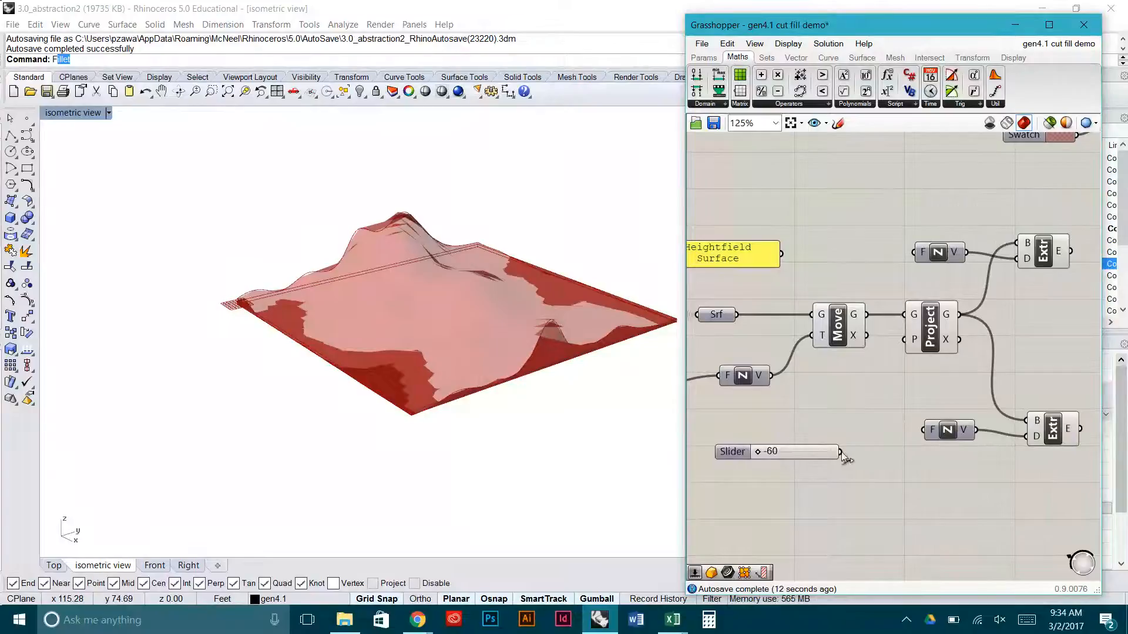
drag(842, 452, 913, 253)
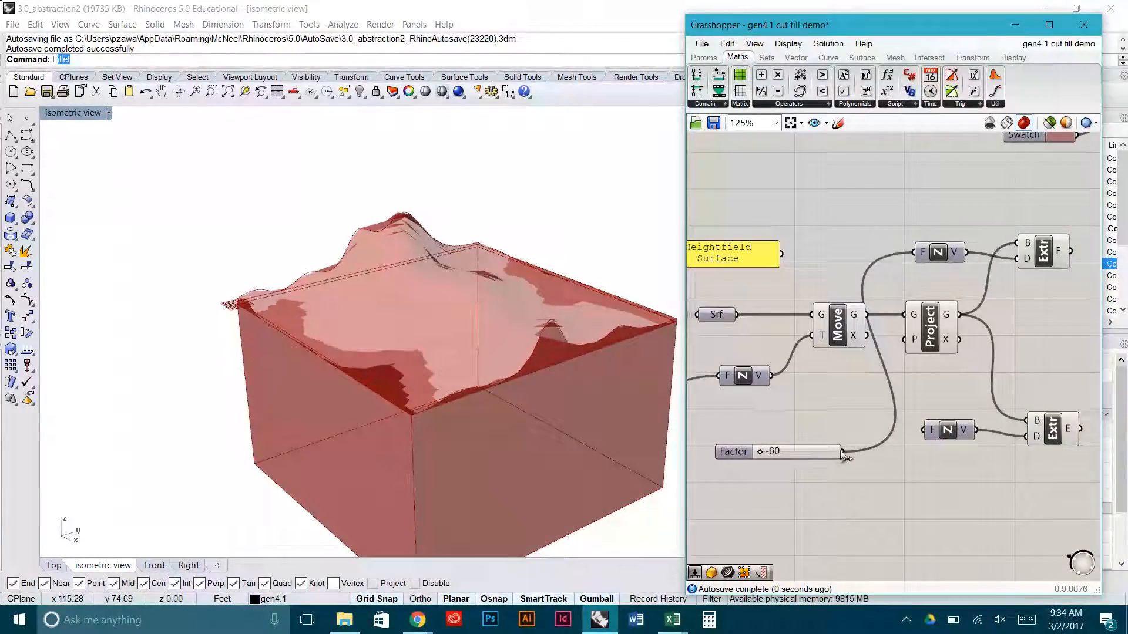
drag(843, 453, 930, 427)
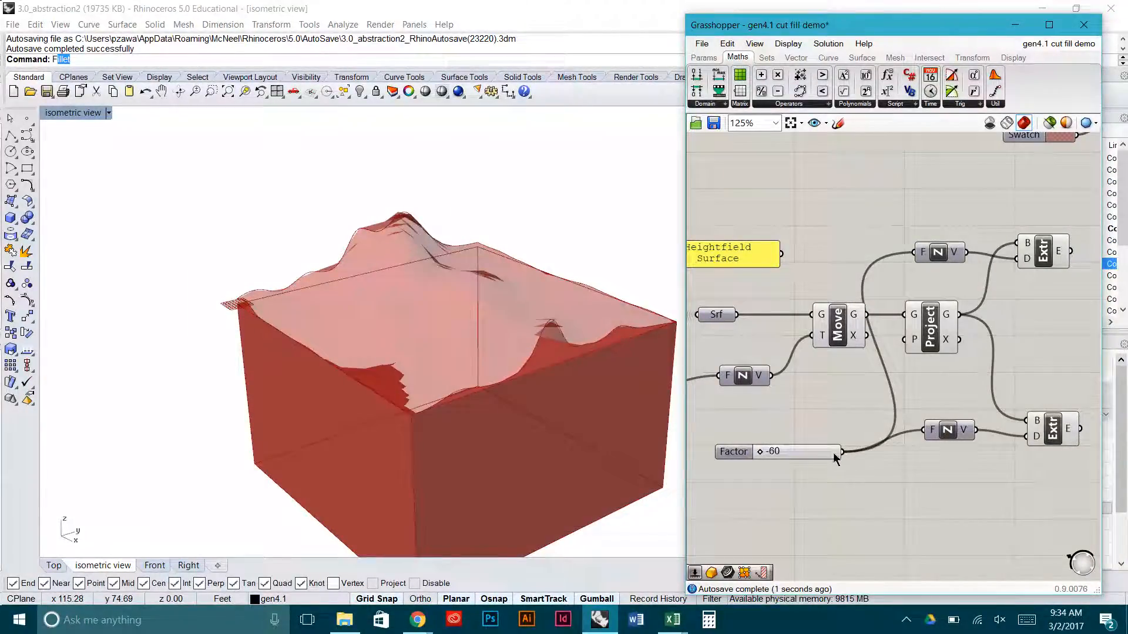
drag(814, 454, 802, 444)
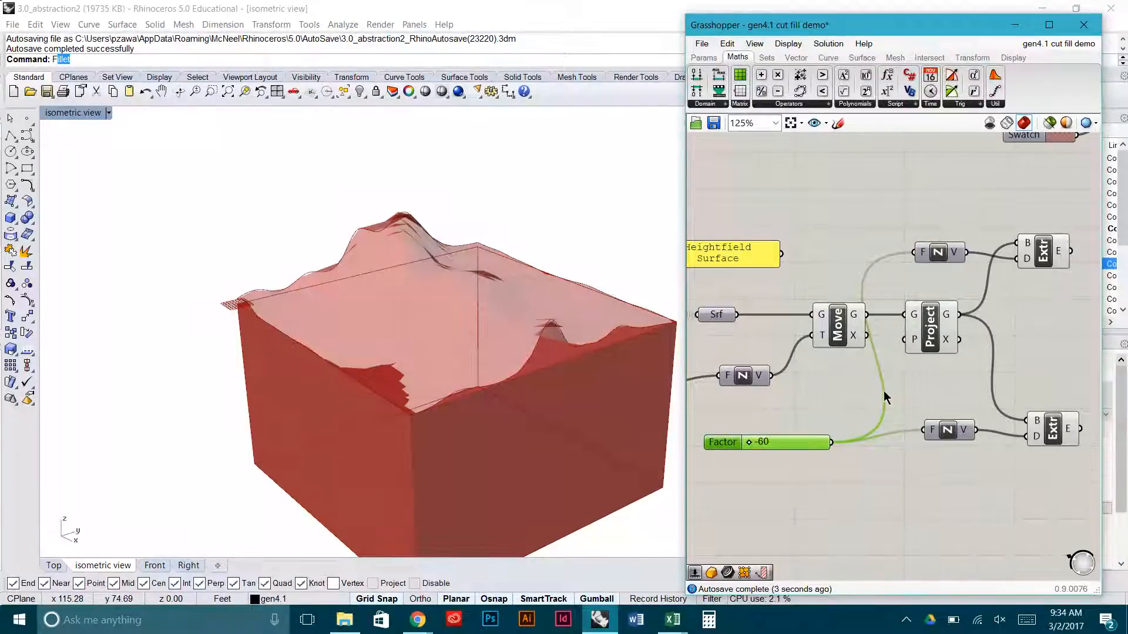
click(1009, 286)
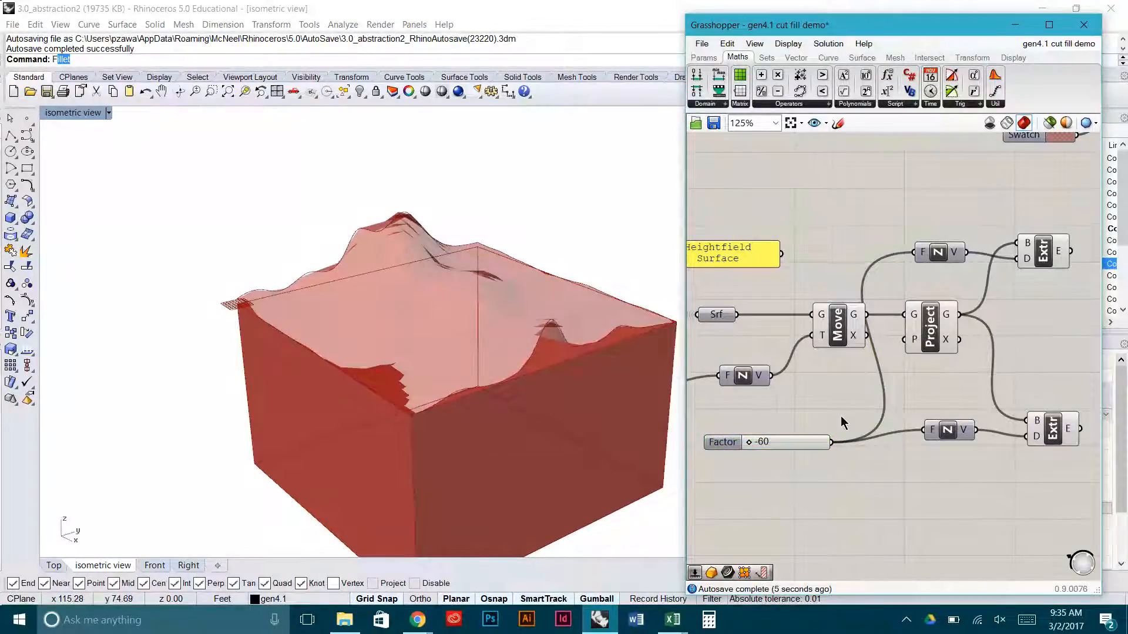
- Apply the expression -x to the upper Extrude's direction input so that it extrudes the opposite way
mouse_move(842, 414)
right_down()
mouse_move(880, 409)
mouse_move(863, 407)
right_up()
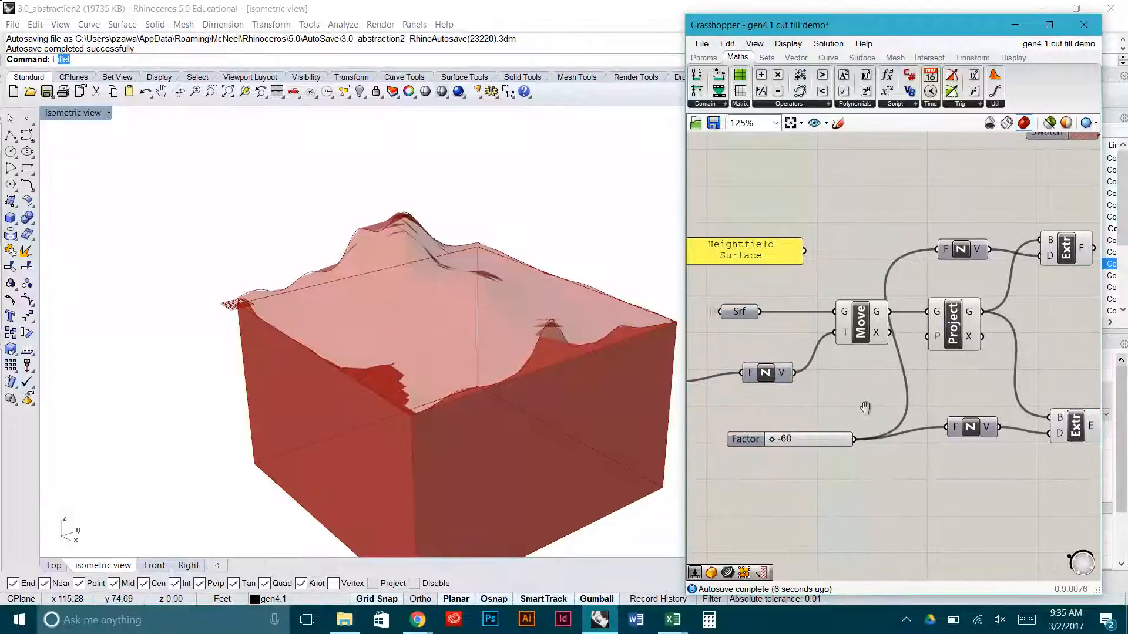
right_drag(996, 332, 938, 369)
right_drag(564, 423, 564, 387)
right_drag(809, 445, 911, 443)
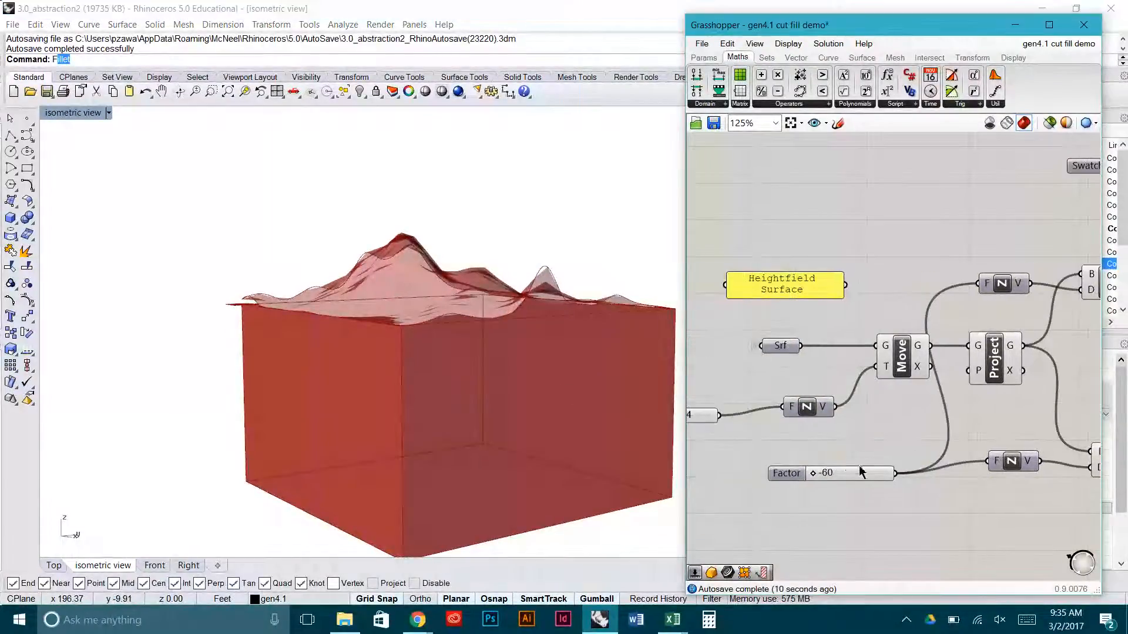
right_drag(1072, 294, 972, 329)
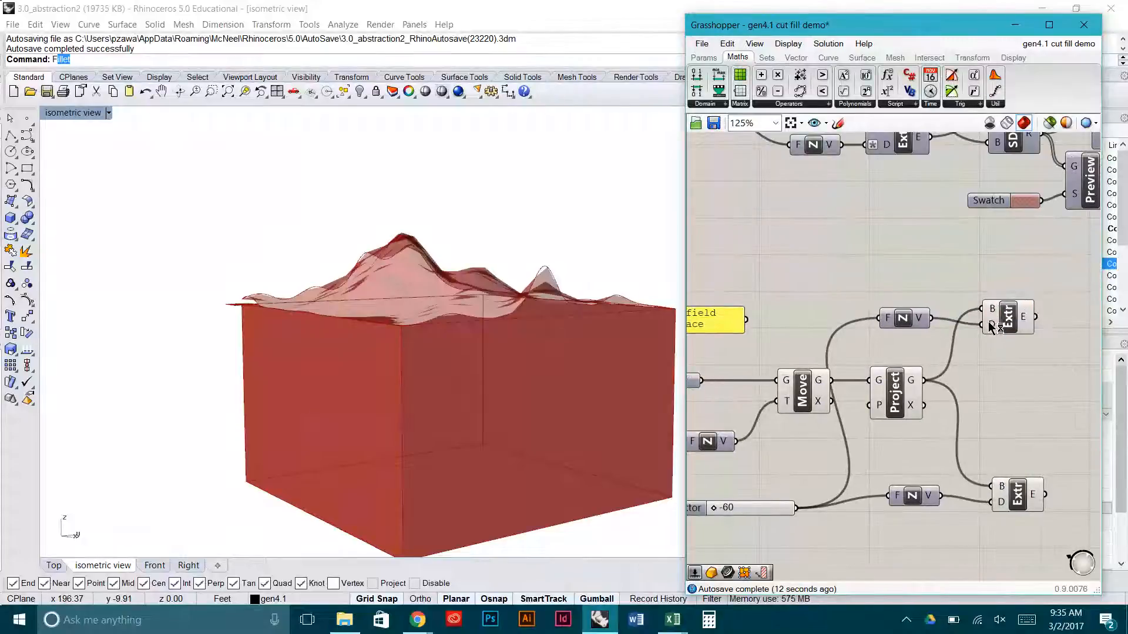
right_click(989, 327)
mouse_move(1040, 470)
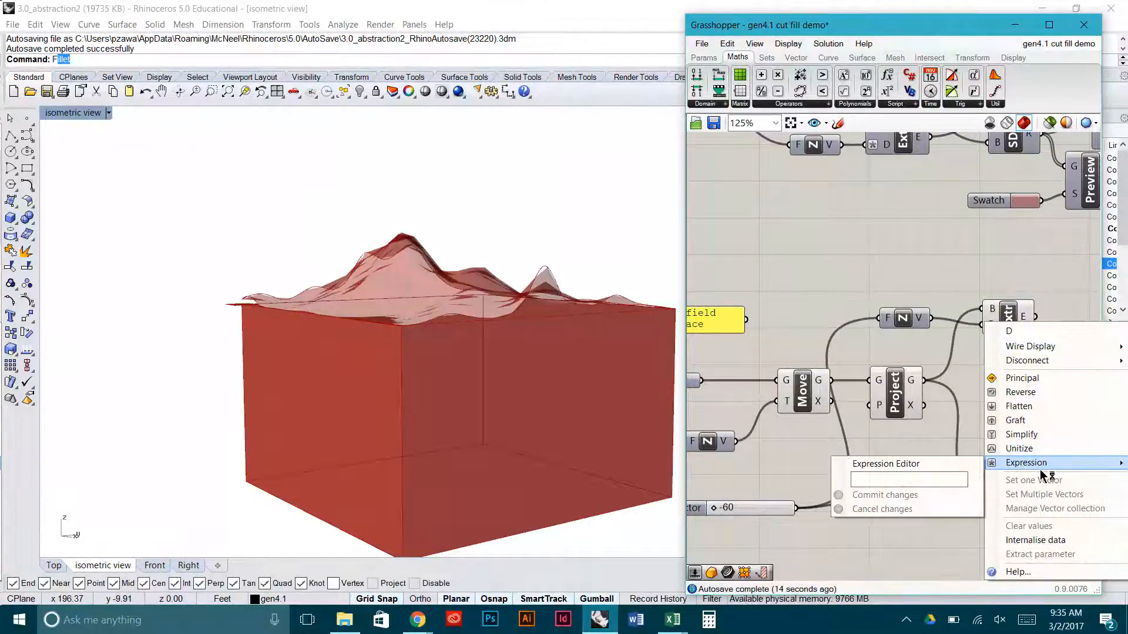
click(954, 486)
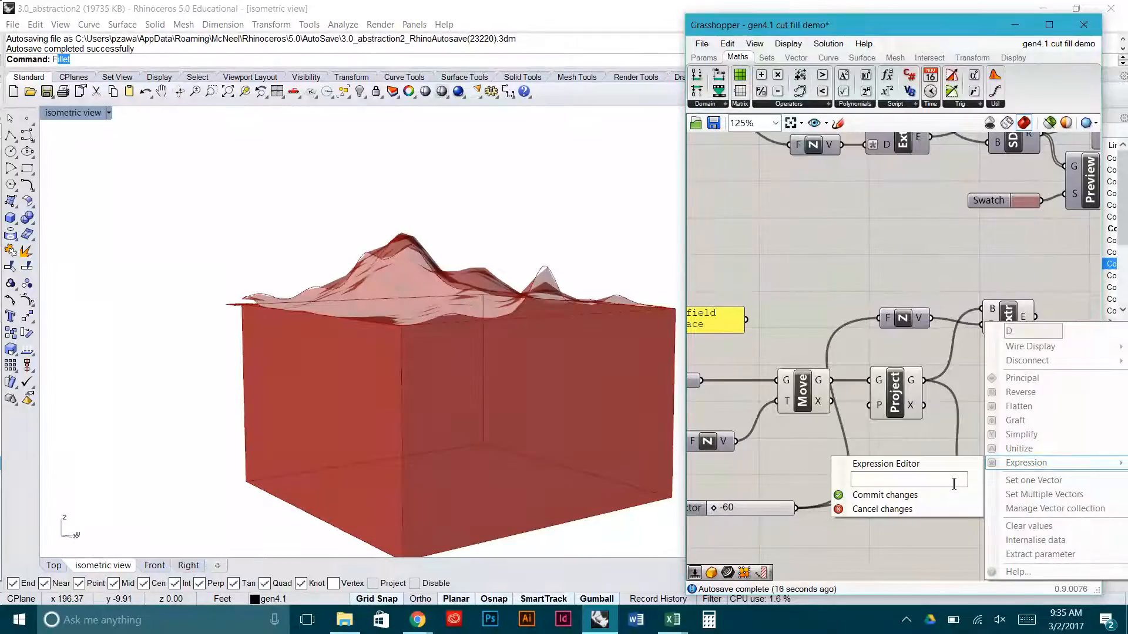
text(-x)
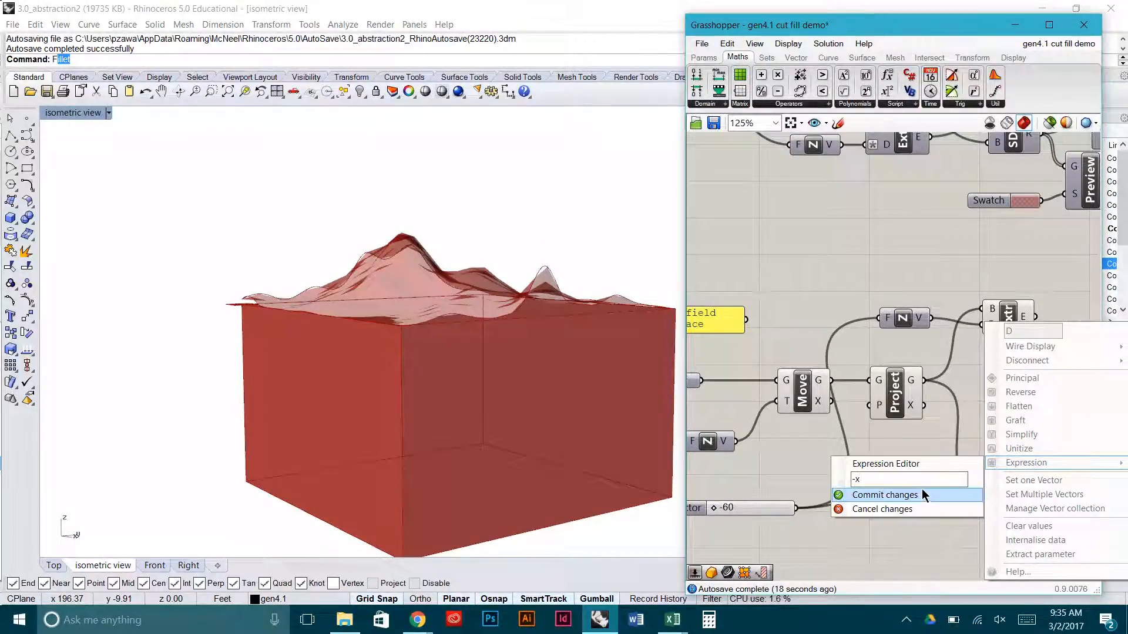
click(921, 490)
right_drag(569, 311, 530, 358)
scroll(566, 375, down, 6)
click(980, 371)
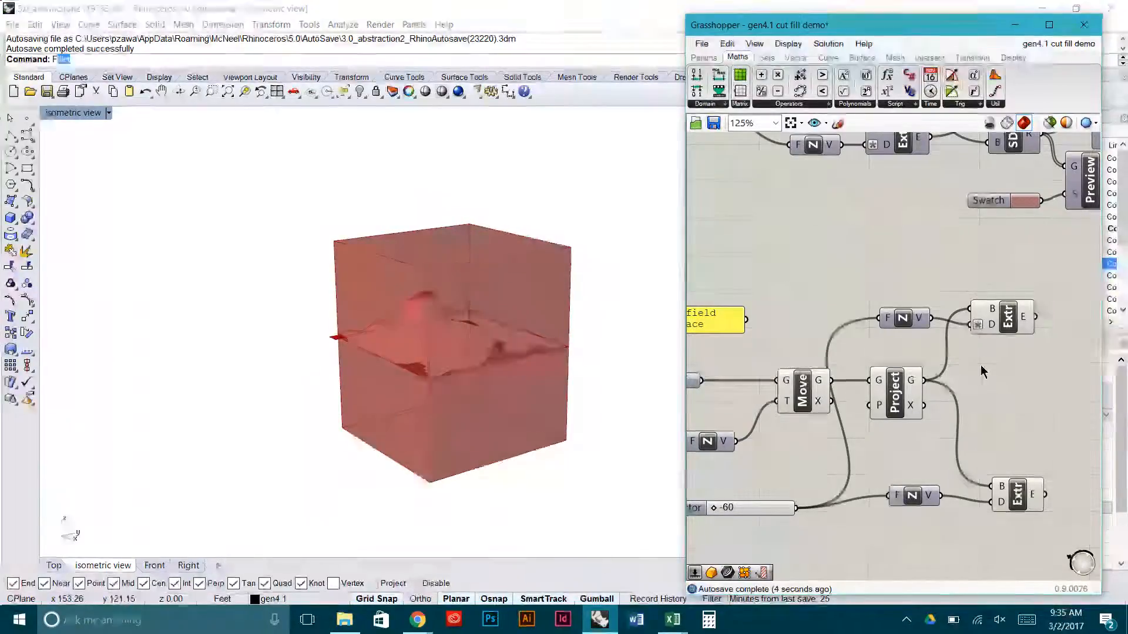
- Turn off the preview of the Project component's flattened surface
right_drag(1025, 392, 987, 379)
click(764, 385)
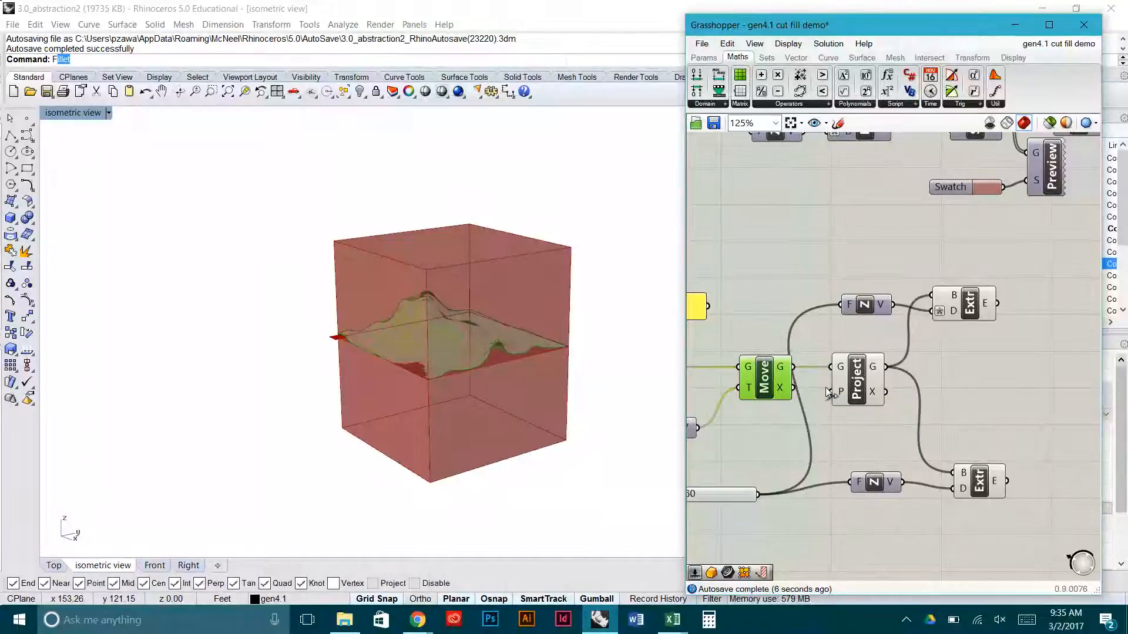
click(856, 379)
middle_click(850, 382)
click(888, 346)
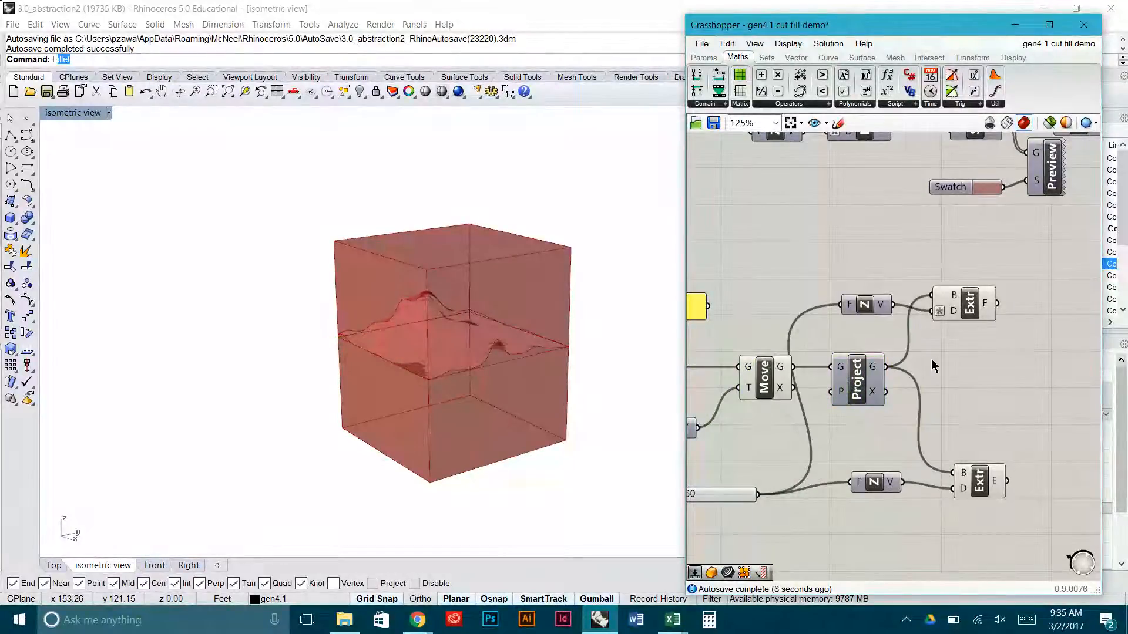
- Rearrange the definition so Project sits just below the upper Unit Z and Move sits lower, beneath Project
click(967, 299)
click(760, 375)
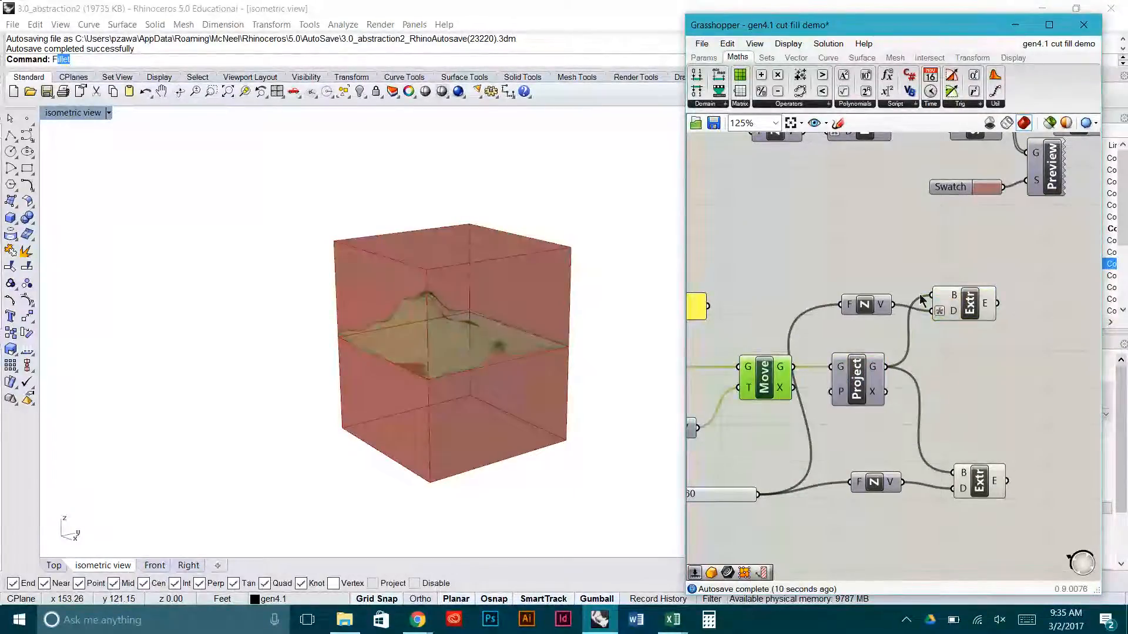
click(958, 316)
click(1001, 386)
right_drag(1000, 383, 946, 423)
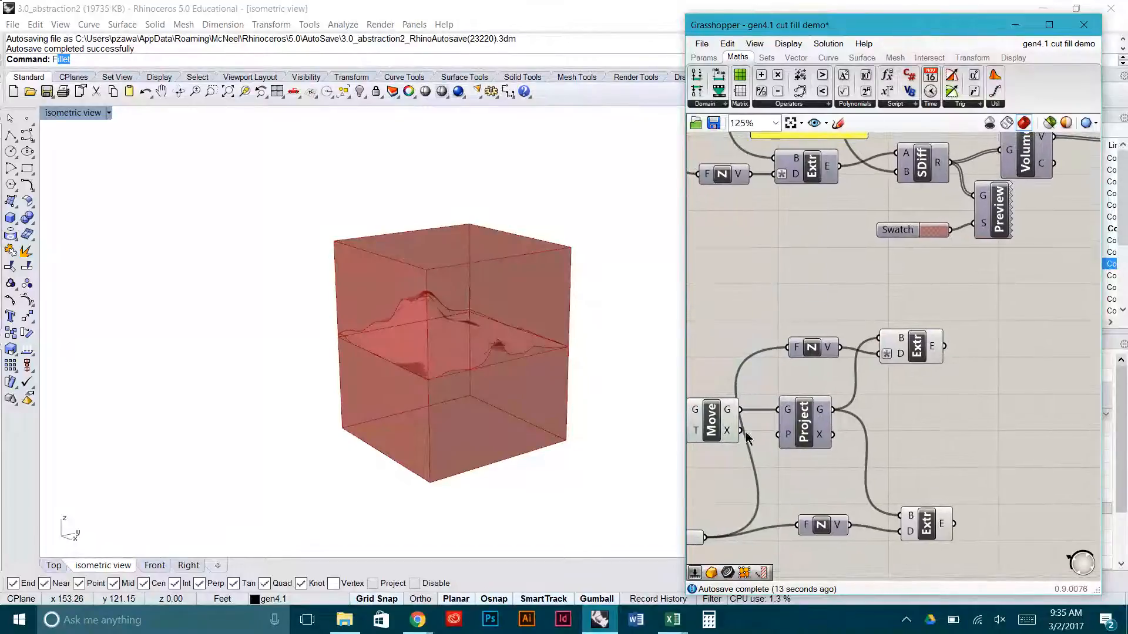
click(709, 432)
drag(803, 424, 815, 396)
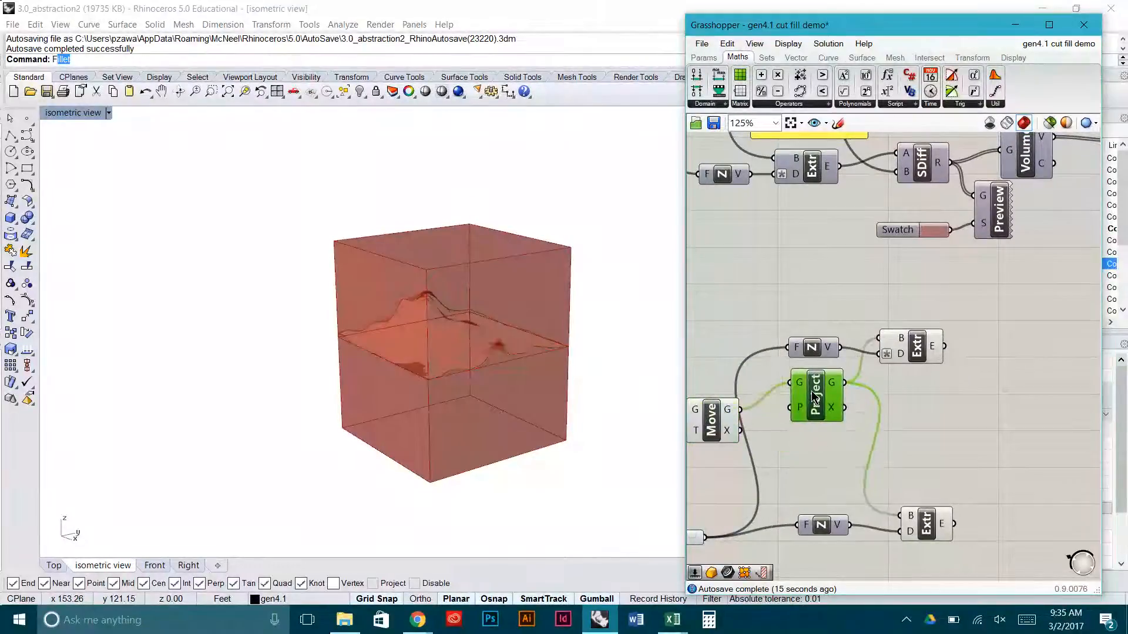
drag(730, 422, 783, 457)
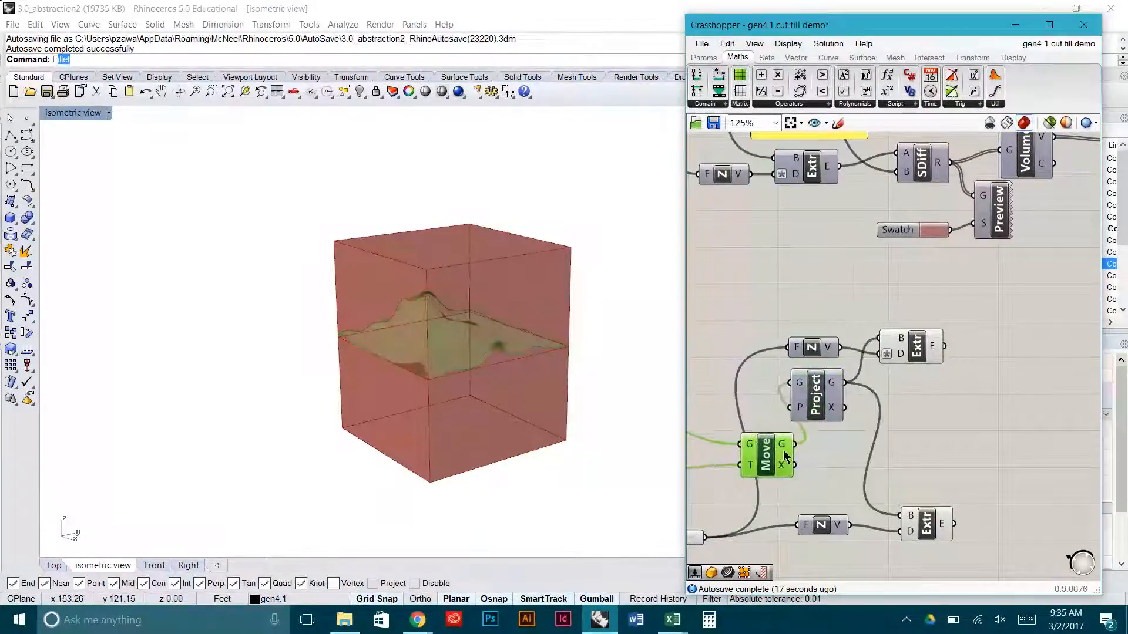
- Wire the heightfield Srf parameter to Project's geometry input in place of Move, and shift the Move component clear of Project
right_drag(783, 457, 921, 462)
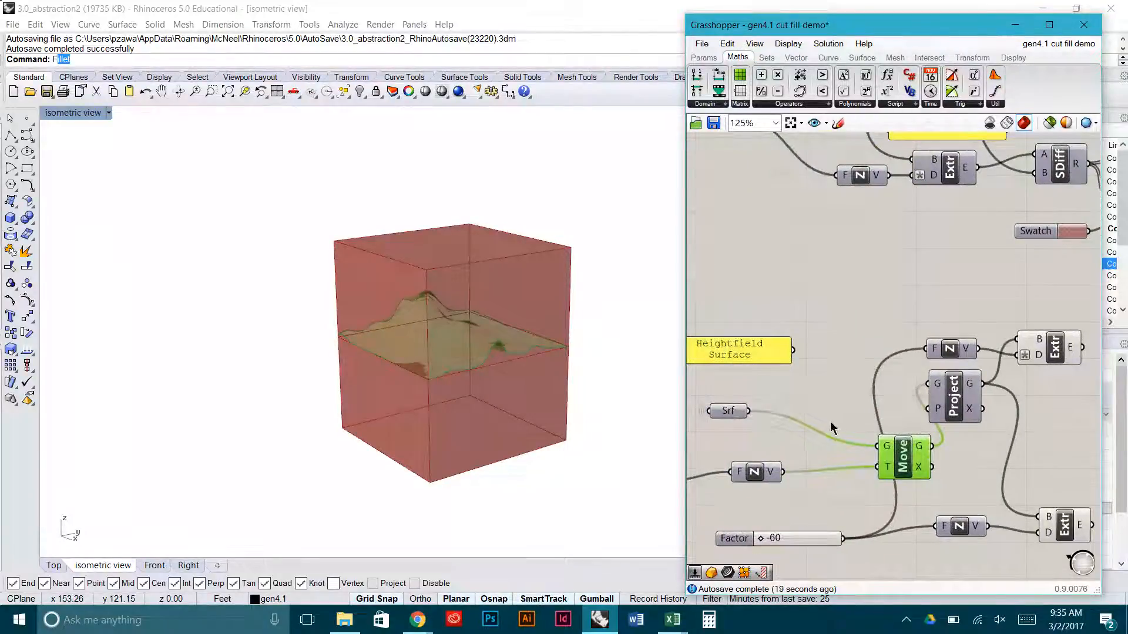
drag(747, 414, 928, 388)
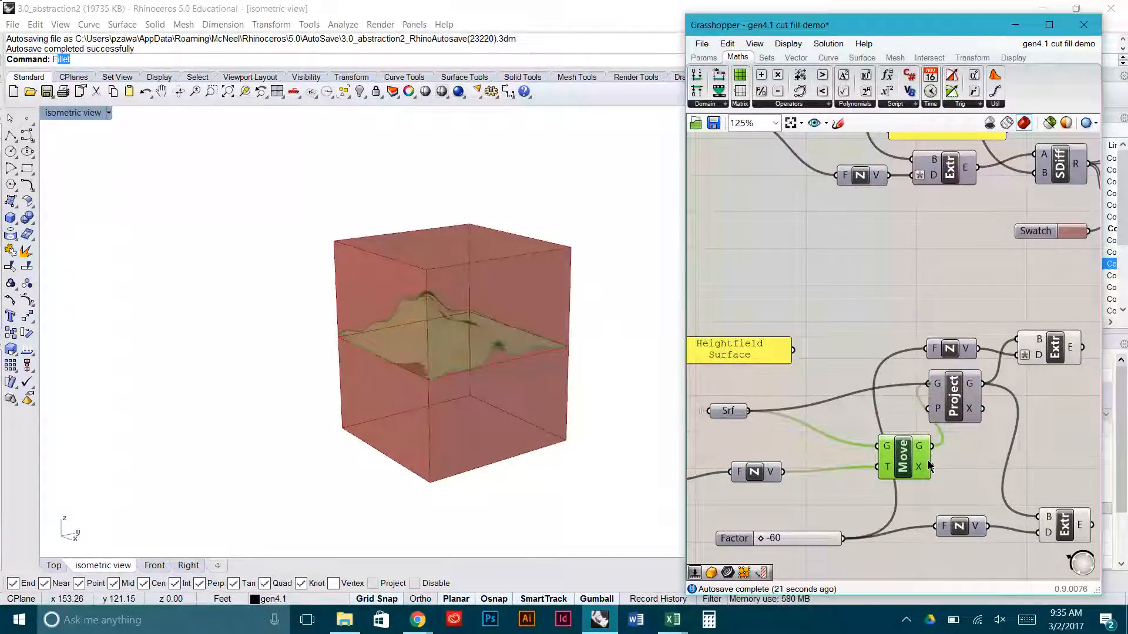
drag(908, 477, 956, 479)
right_drag(967, 409, 857, 406)
drag(854, 400, 854, 411)
click(973, 408)
right_drag(973, 408, 917, 419)
click(879, 456)
click(907, 453)
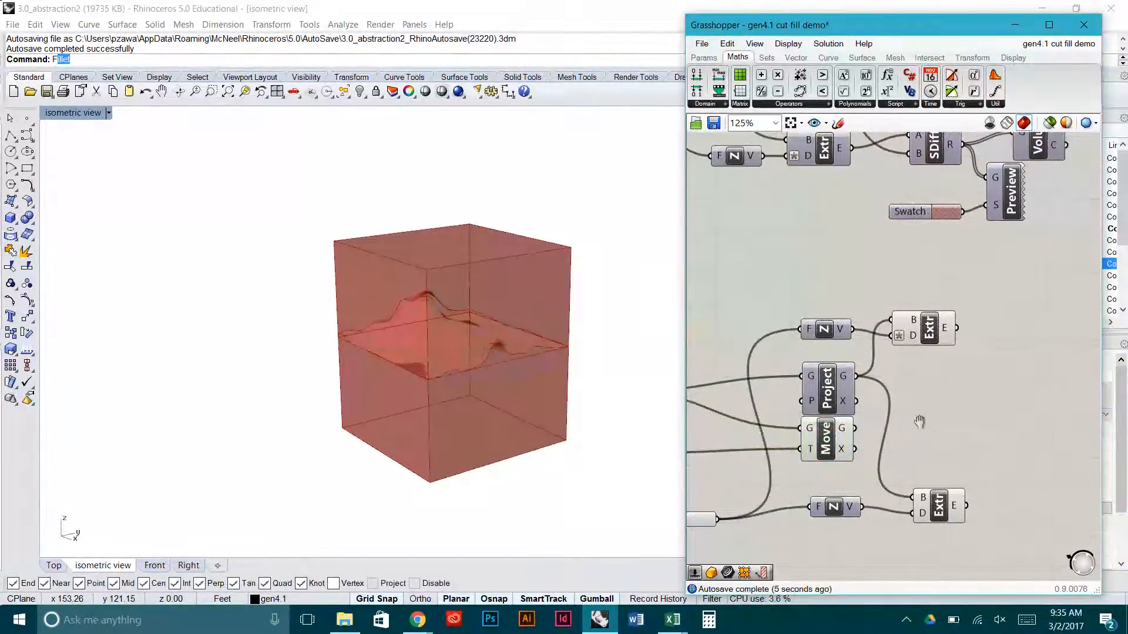
drag(832, 434, 906, 435)
click(937, 350)
right_drag(937, 350, 827, 365)
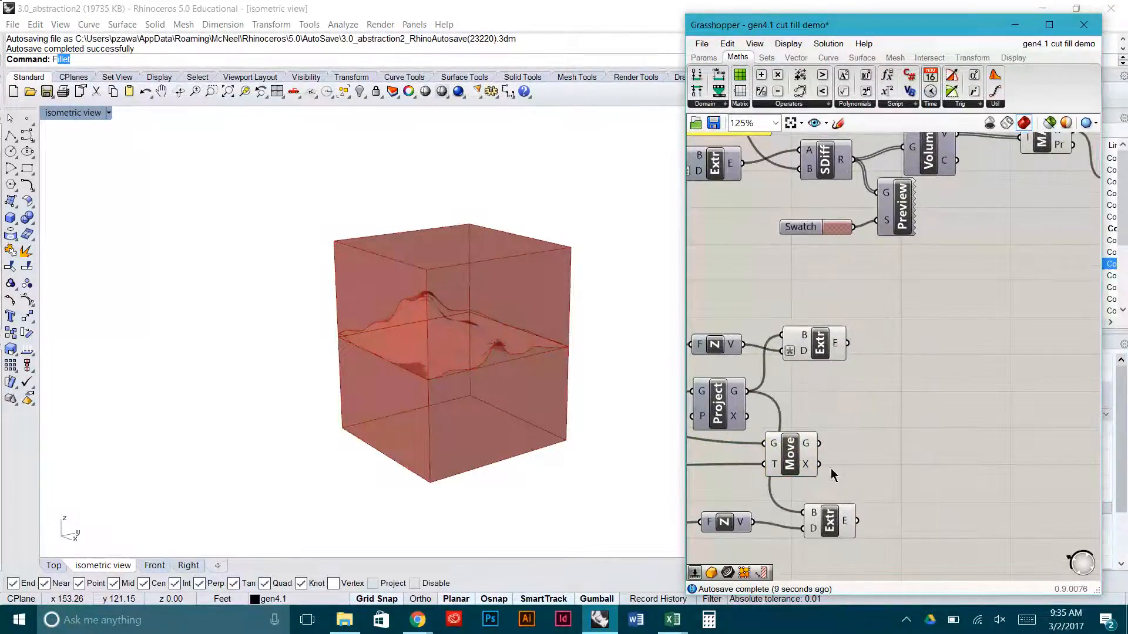
- Turn off the preview of the lower Extrude component
drag(831, 515, 823, 525)
middle_click(823, 525)
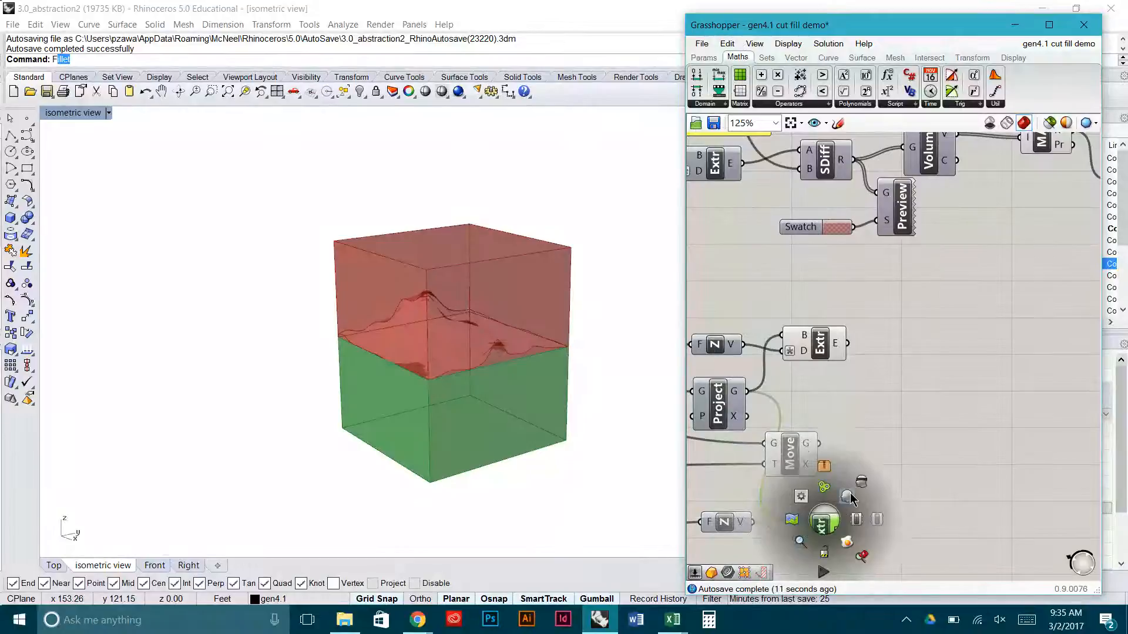
click(849, 498)
click(865, 494)
- Add a Solid Intersection component beside the extrusions and wire the upper Extrude's output to its A input
click(972, 59)
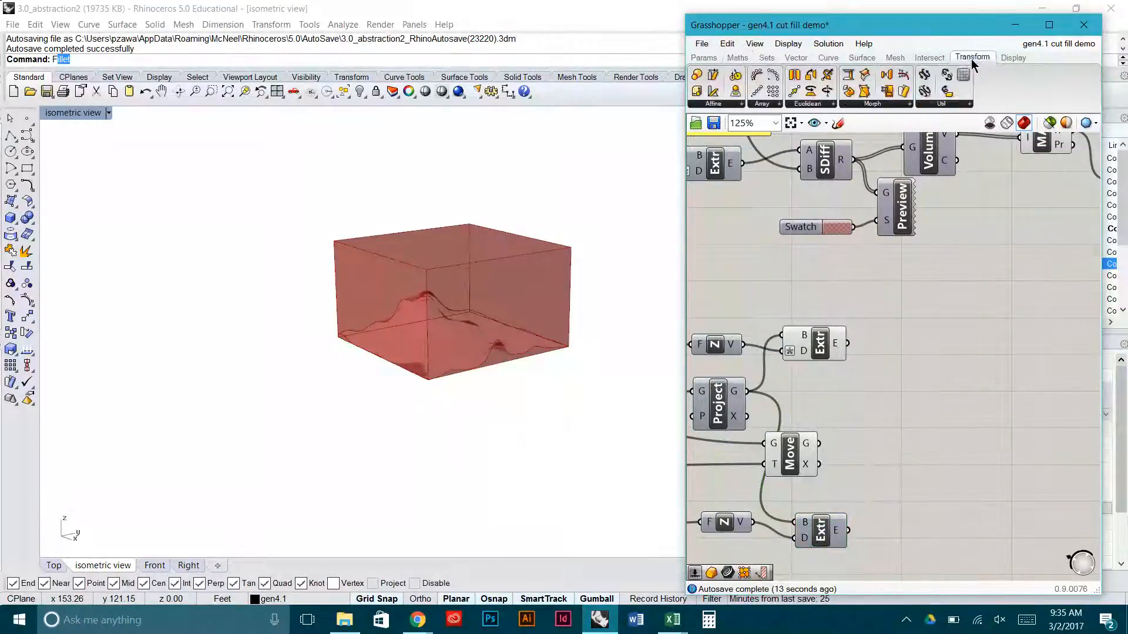
click(921, 58)
click(920, 106)
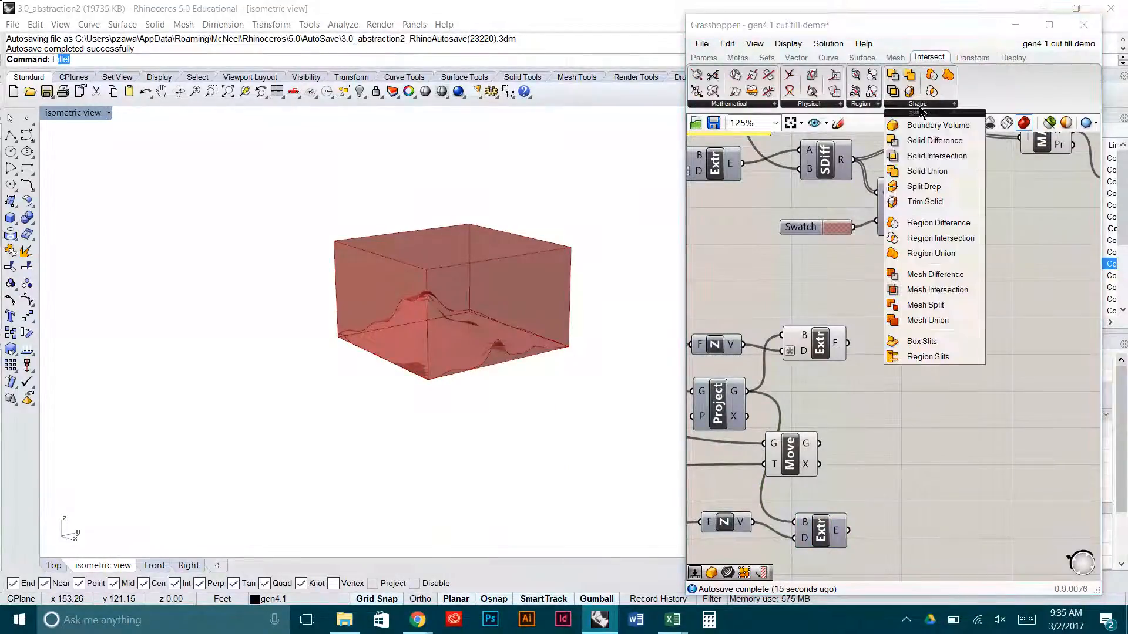
drag(934, 140, 943, 378)
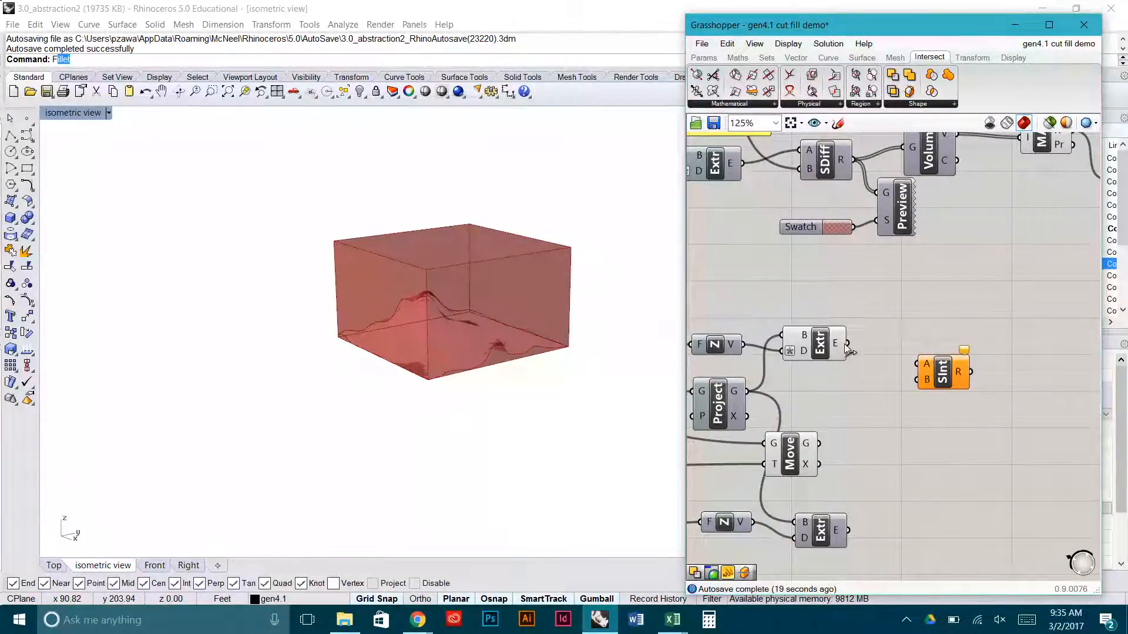
click(821, 353)
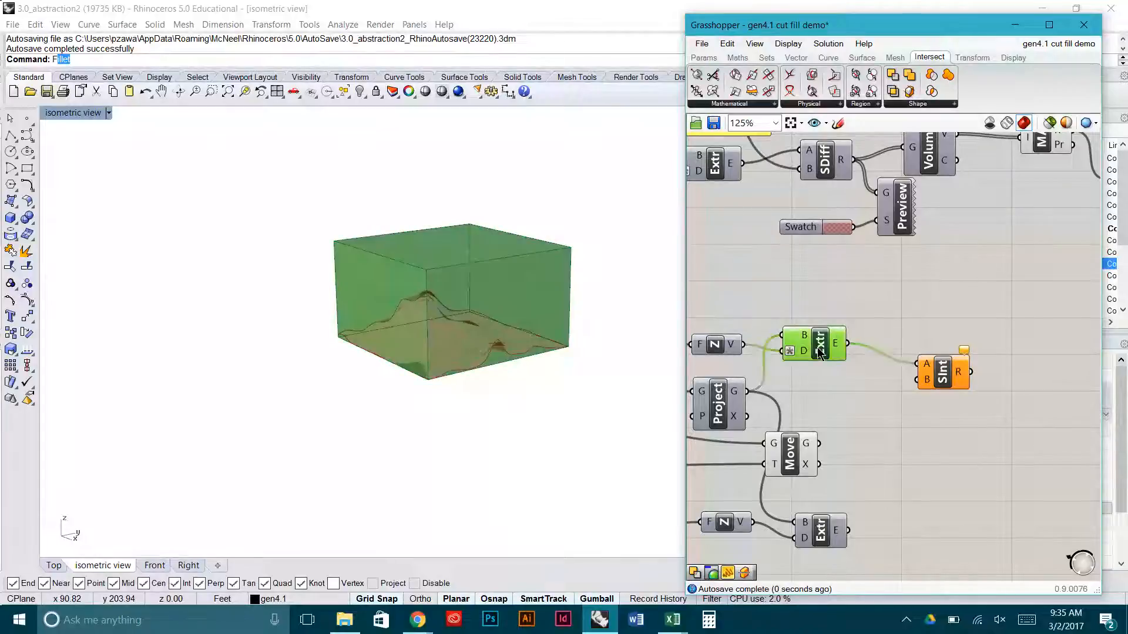
- Add a text panel reading "Fill Volume" above the upper Extrude
double_click(817, 291)
text("Fill V)
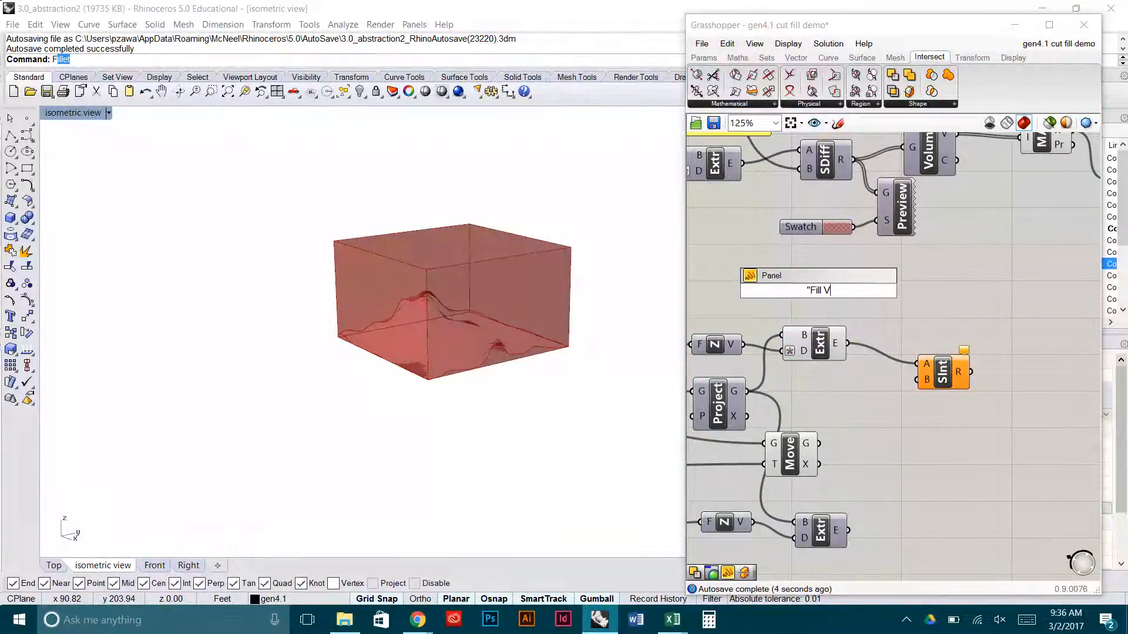
text(olume)
key(Return)
click(834, 273)
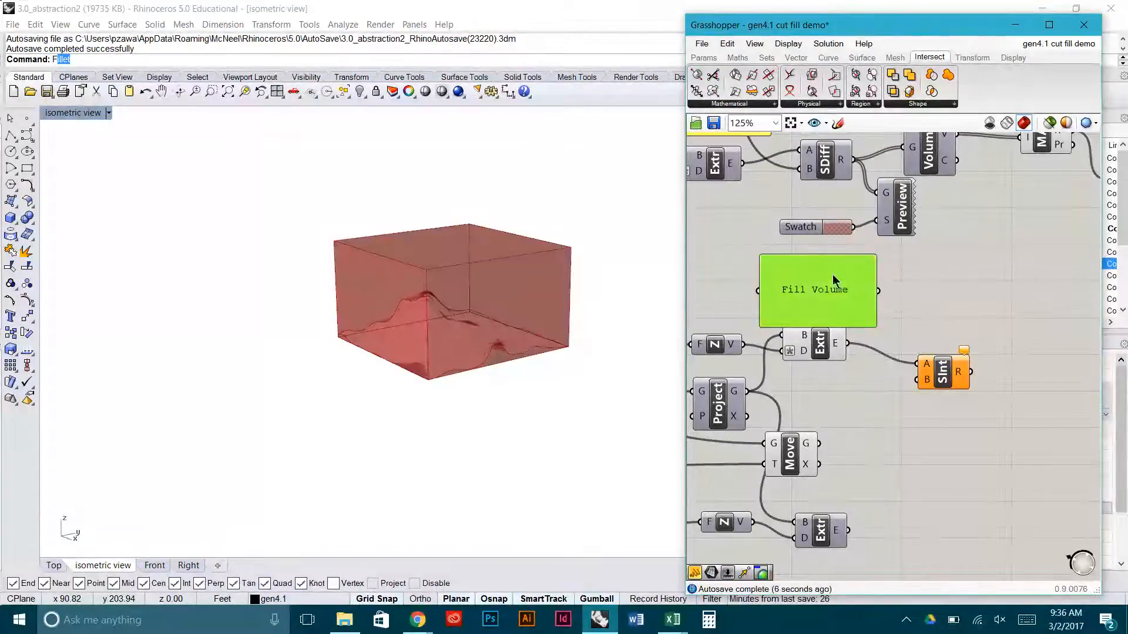
- Shrink the label panel, place a copy above the lower Extrude, and change the copy's text to "Cut Volume"
drag(830, 258, 842, 506)
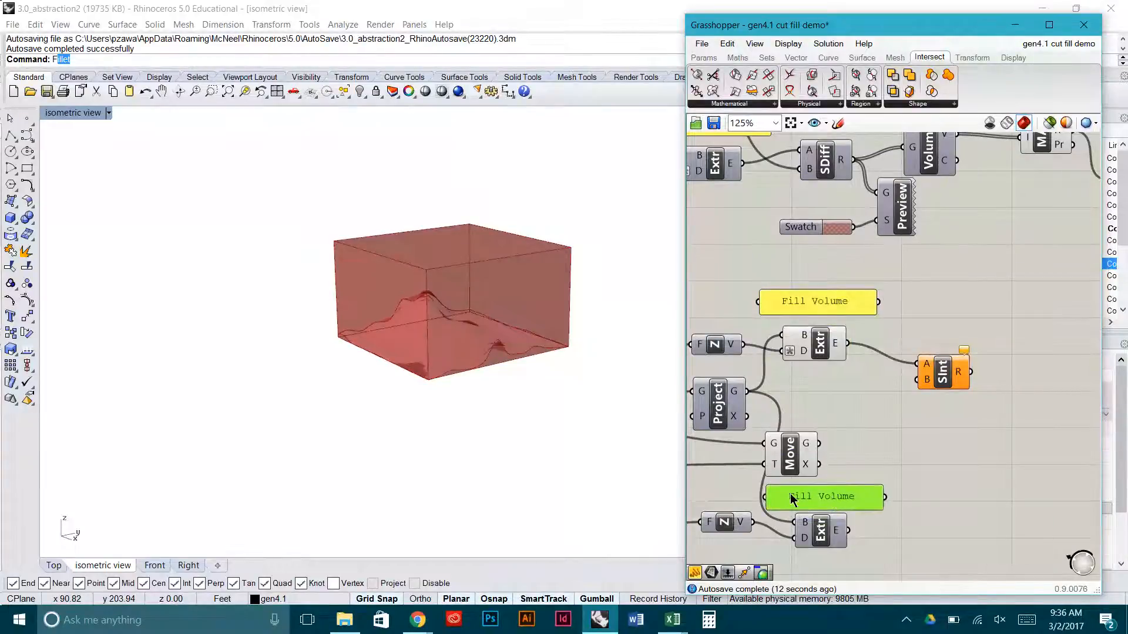
double_click(833, 505)
click(693, 404)
text(C)
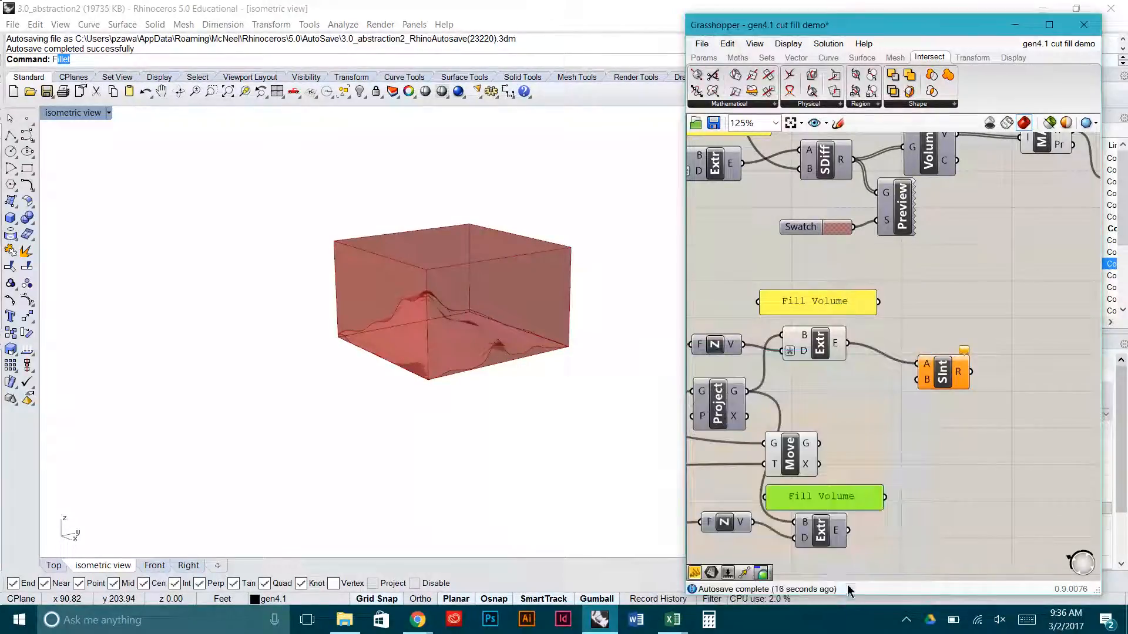
click(834, 590)
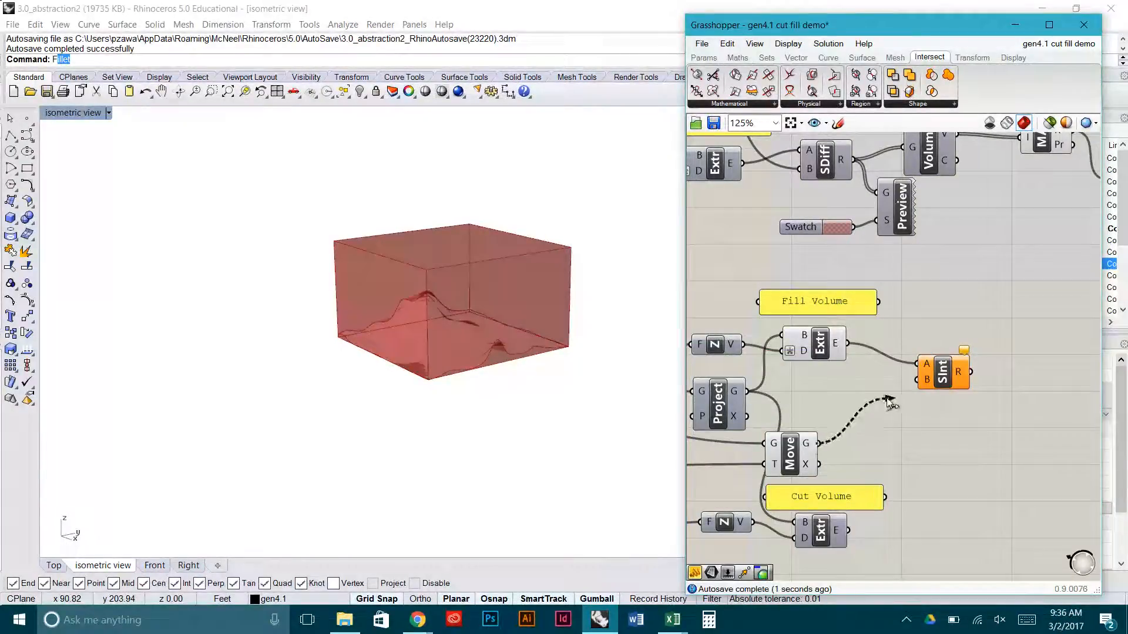
- Wire Move's geometry output to Solid Intersection's B input and turn off the upper Extrude's preview
drag(889, 402, 919, 380)
click(821, 351)
key(space)
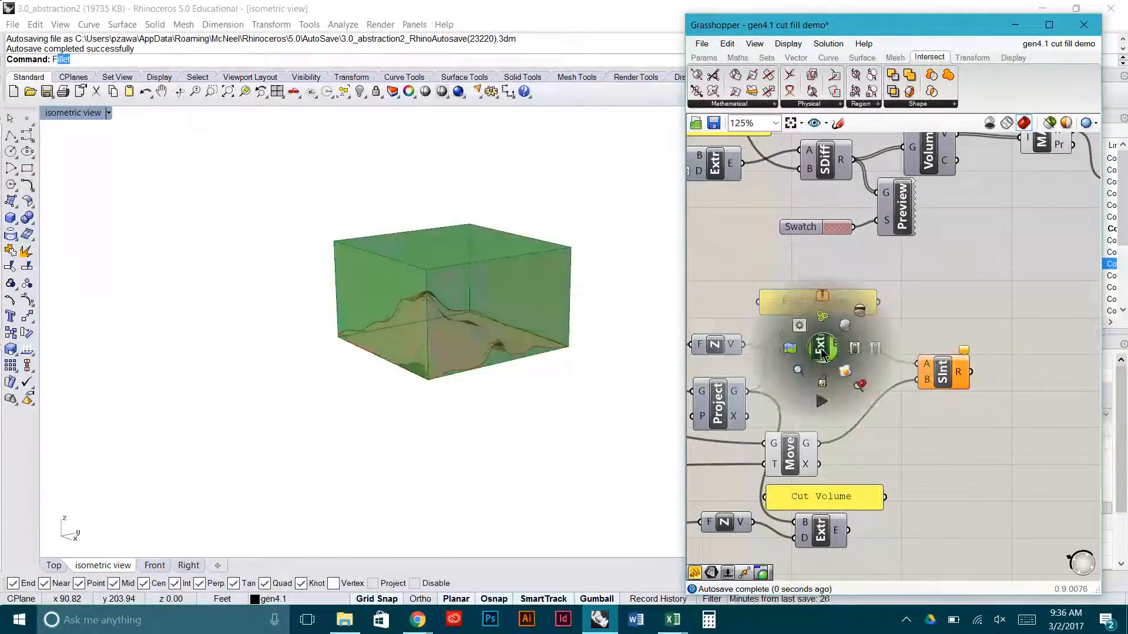
click(860, 311)
- Bring Move's Unit Z and its factor slider closer to Move, and lower that slider to -1.96
right_drag(853, 416, 938, 414)
click(937, 414)
click(933, 356)
right_drag(915, 360, 1006, 361)
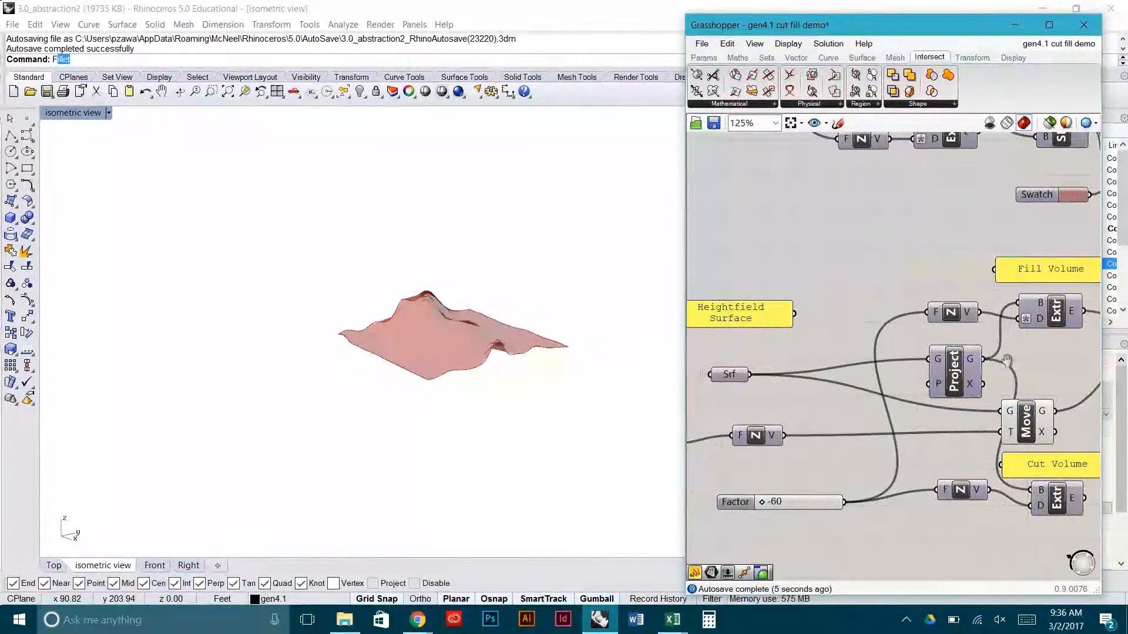
right_drag(901, 393, 963, 380)
drag(826, 421, 909, 411)
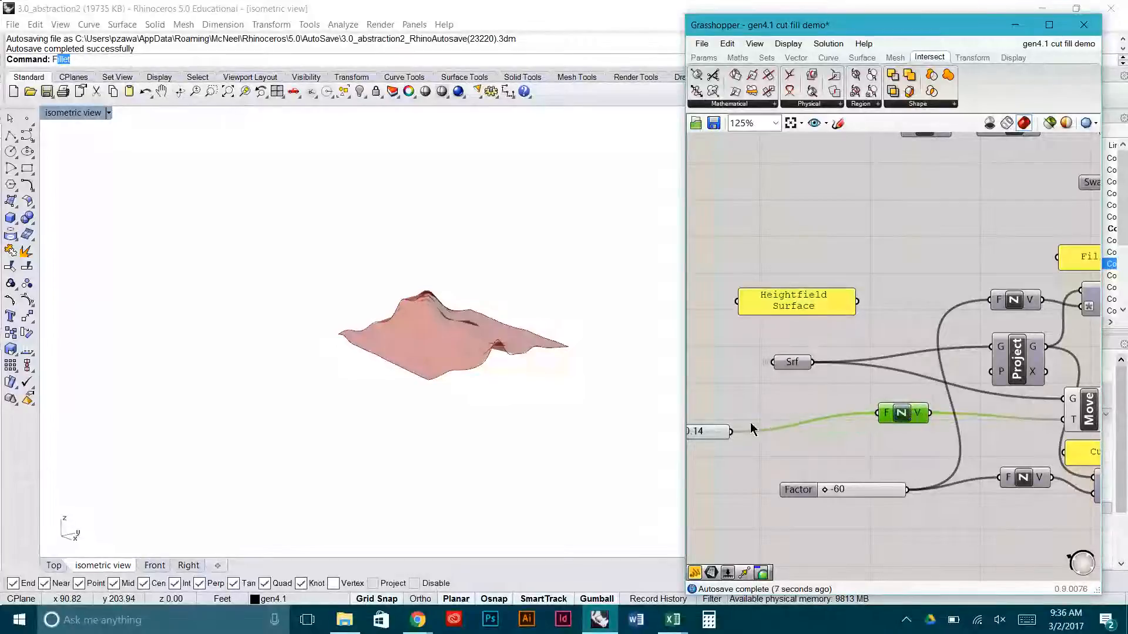
drag(691, 435, 743, 426)
right_drag(945, 406, 804, 417)
right_drag(990, 385, 905, 397)
drag(858, 426, 875, 412)
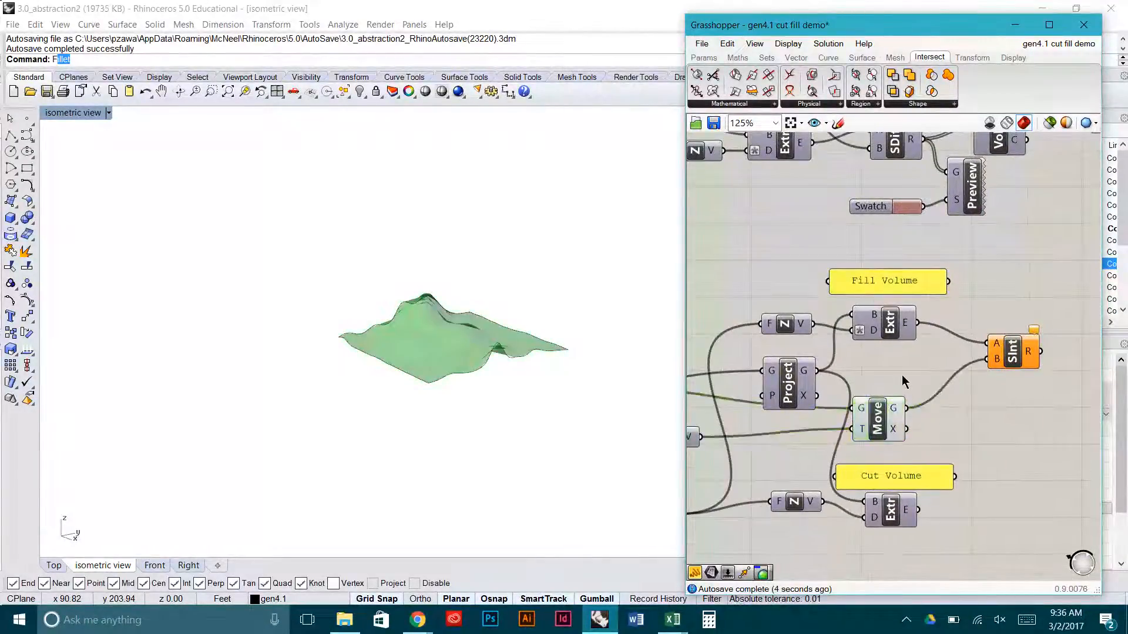
click(997, 370)
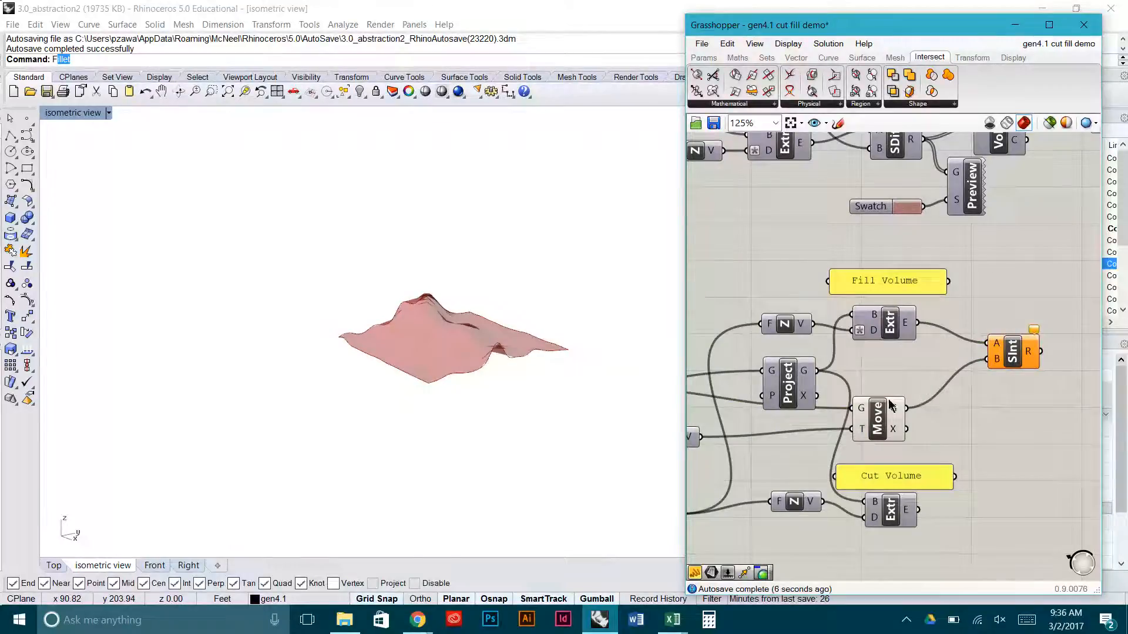
- Set Move's factor slider to -2.00 and line it up with its Unit Z component
right_drag(824, 410, 888, 405)
right_drag(790, 420, 914, 413)
scroll(912, 418, down, 1)
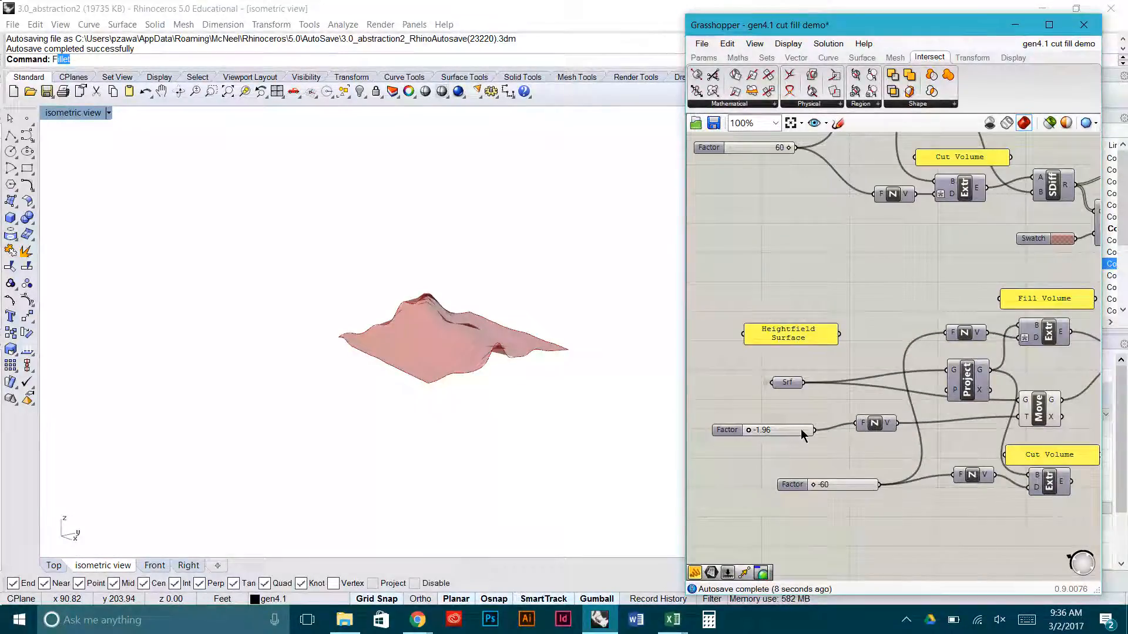
mouse_move(749, 429)
mouse_down()
mouse_move(803, 435)
mouse_move(700, 436)
mouse_up()
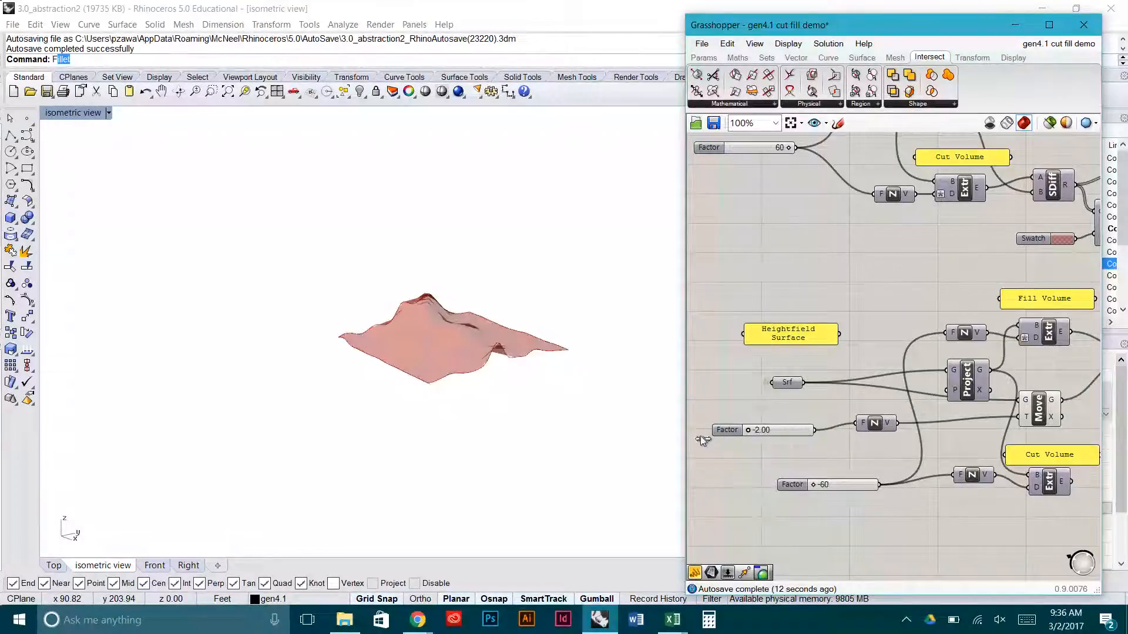
drag(792, 433, 796, 426)
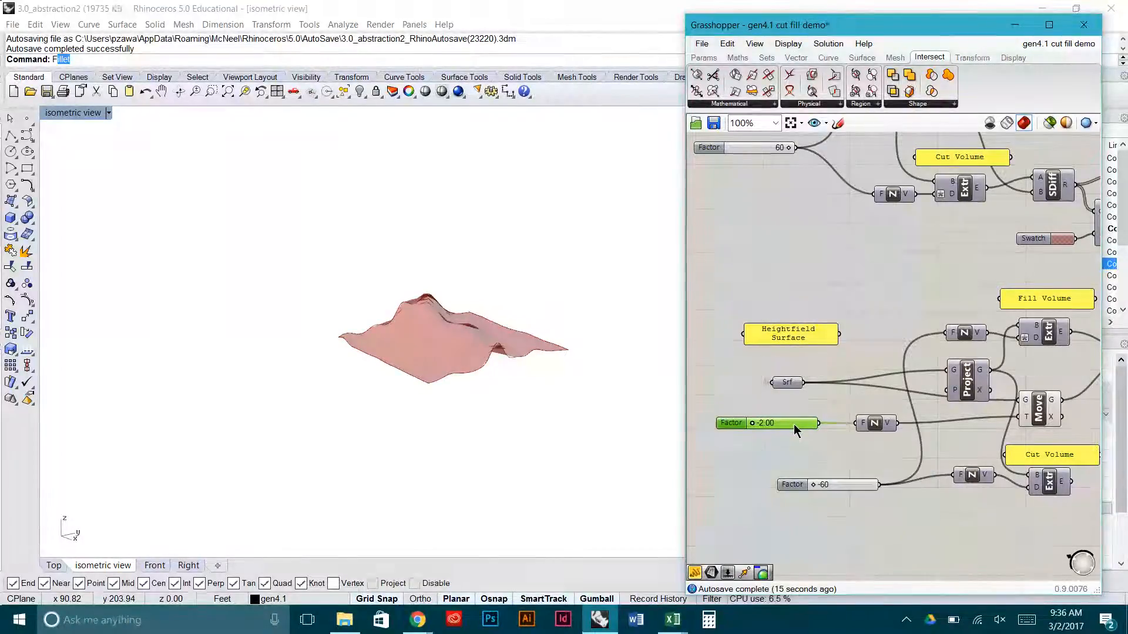
click(843, 446)
- Show the upper Extrude's preview and examine the moved surface against the extruded volume
right_drag(1027, 436, 935, 435)
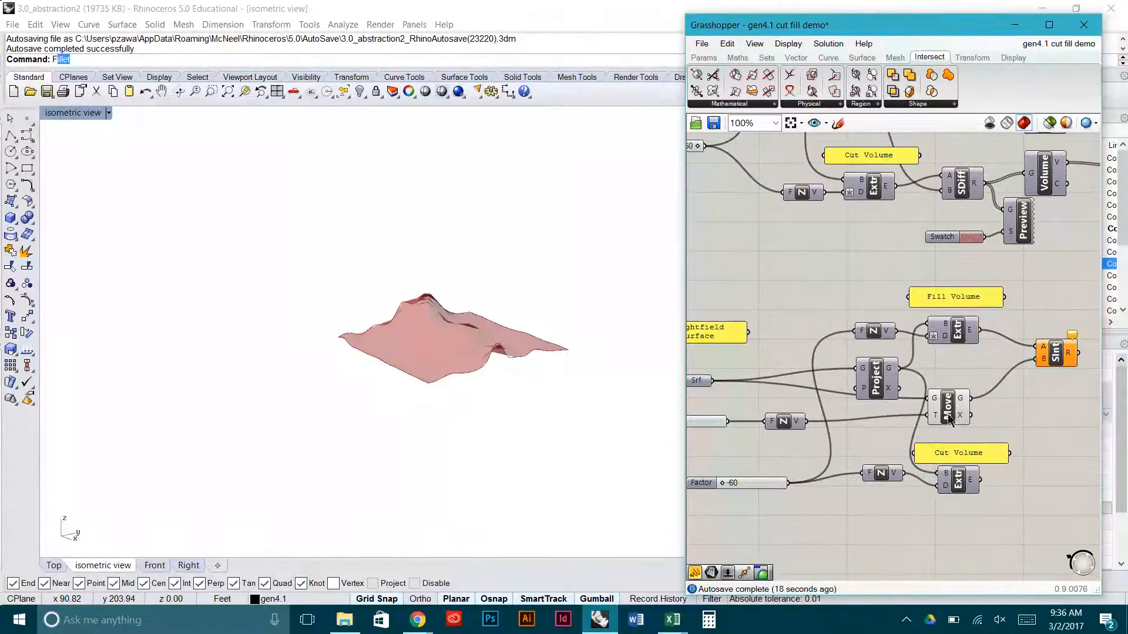
right_click(950, 332)
click(976, 348)
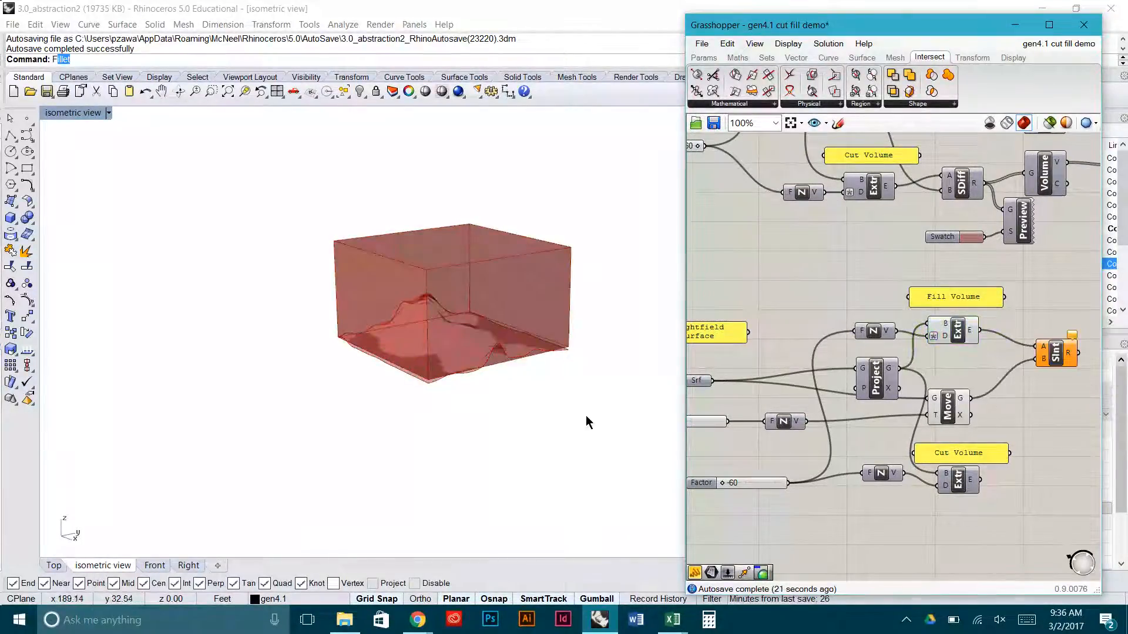
mouse_move(586, 417)
right_down()
mouse_move(579, 378)
mouse_move(587, 420)
mouse_move(582, 402)
right_up()
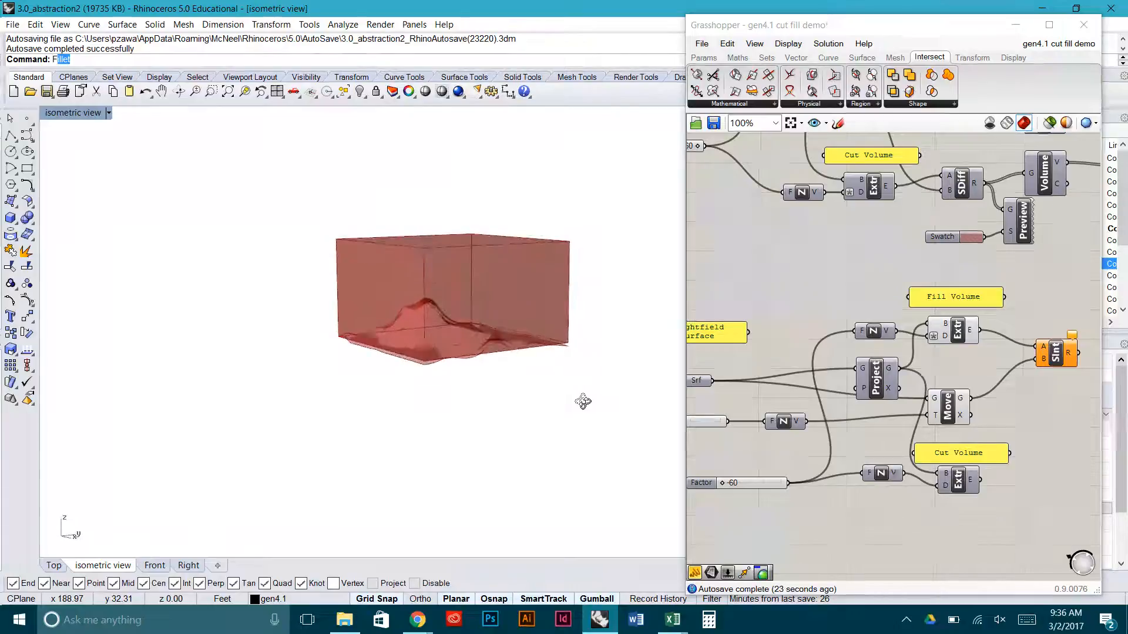
- Extend the minimum of Move's factor slider to -5.00 and set the slider to -5.00
right_drag(739, 425, 890, 431)
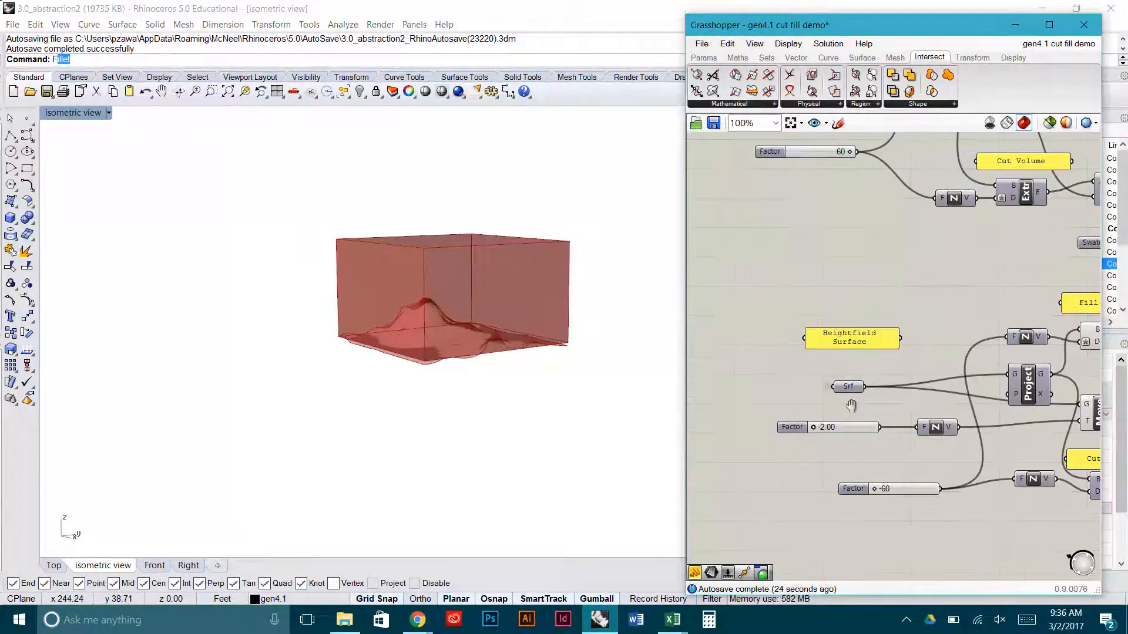
double_click(795, 428)
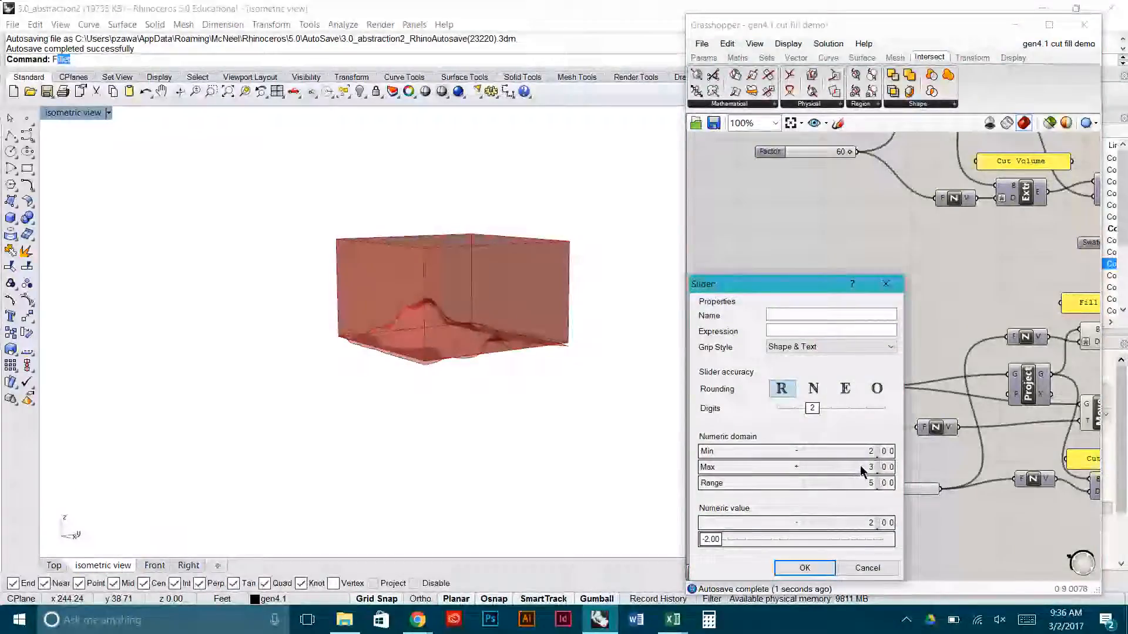
drag(869, 451, 868, 484)
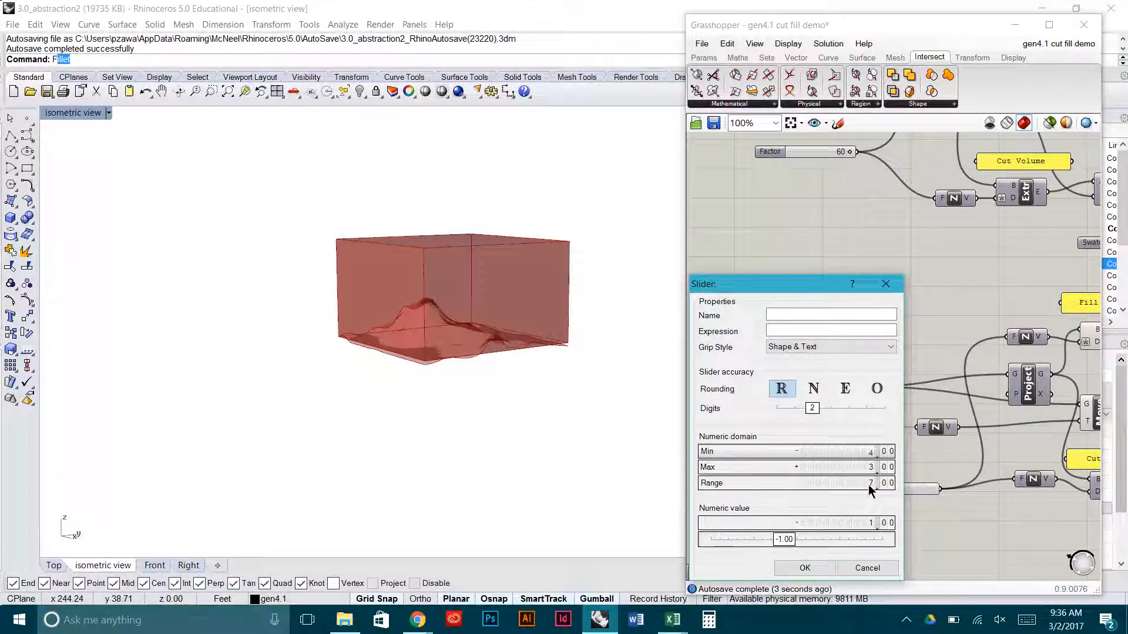
click(804, 568)
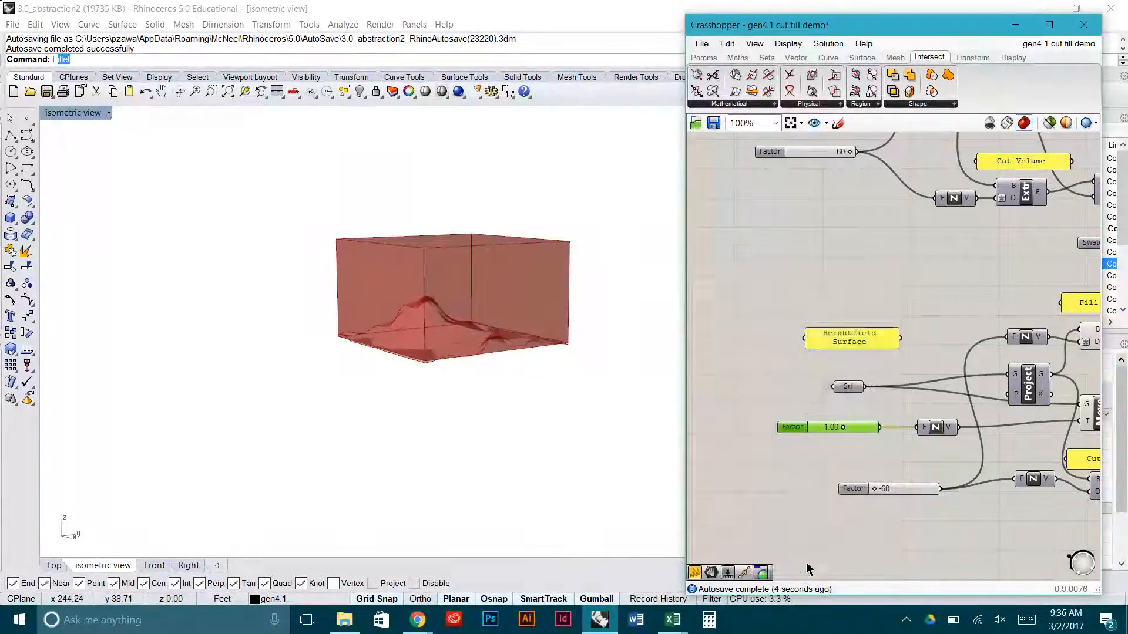
drag(849, 428, 809, 432)
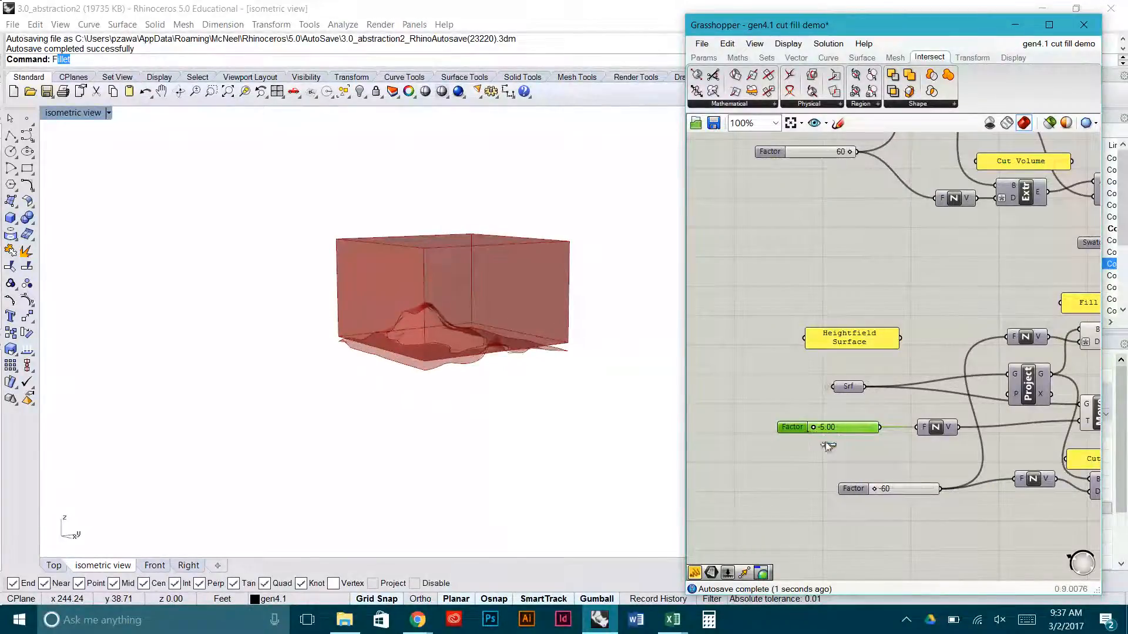
- Turn off the preview of the Extrude component below the Fill Volume label
right_drag(923, 460, 749, 445)
click(927, 400)
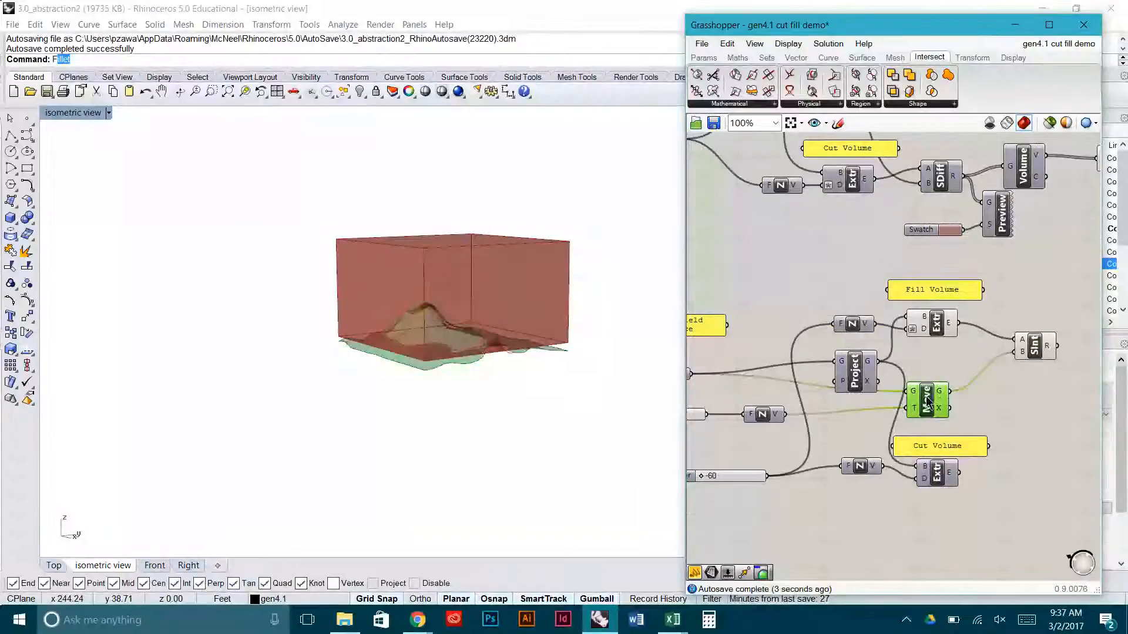
click(898, 362)
click(926, 322)
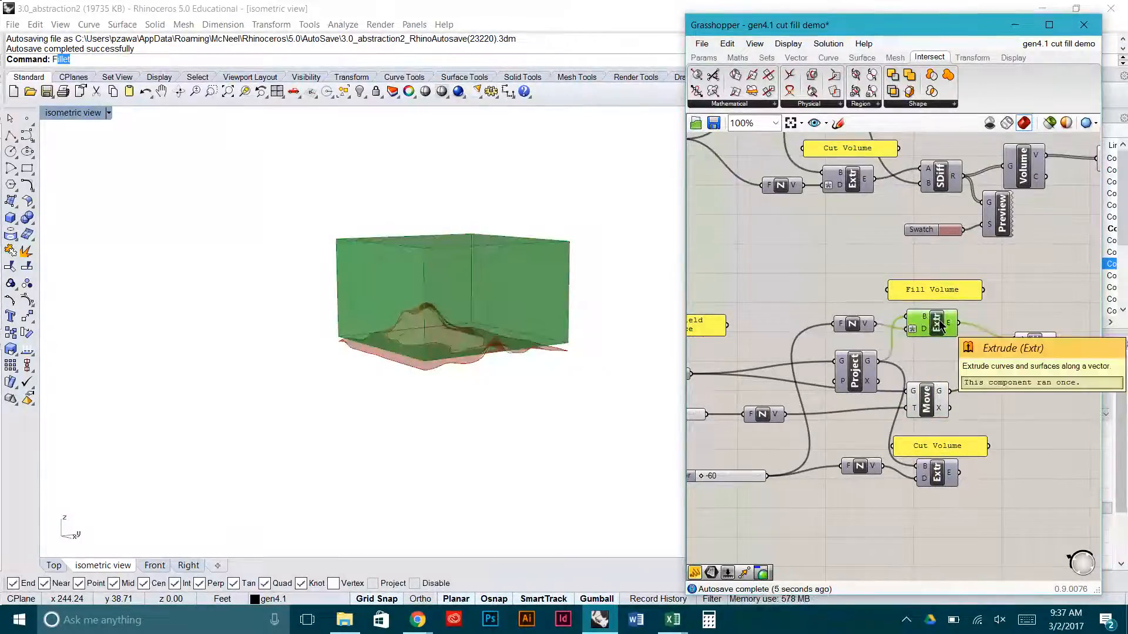
right_click(943, 324)
click(960, 348)
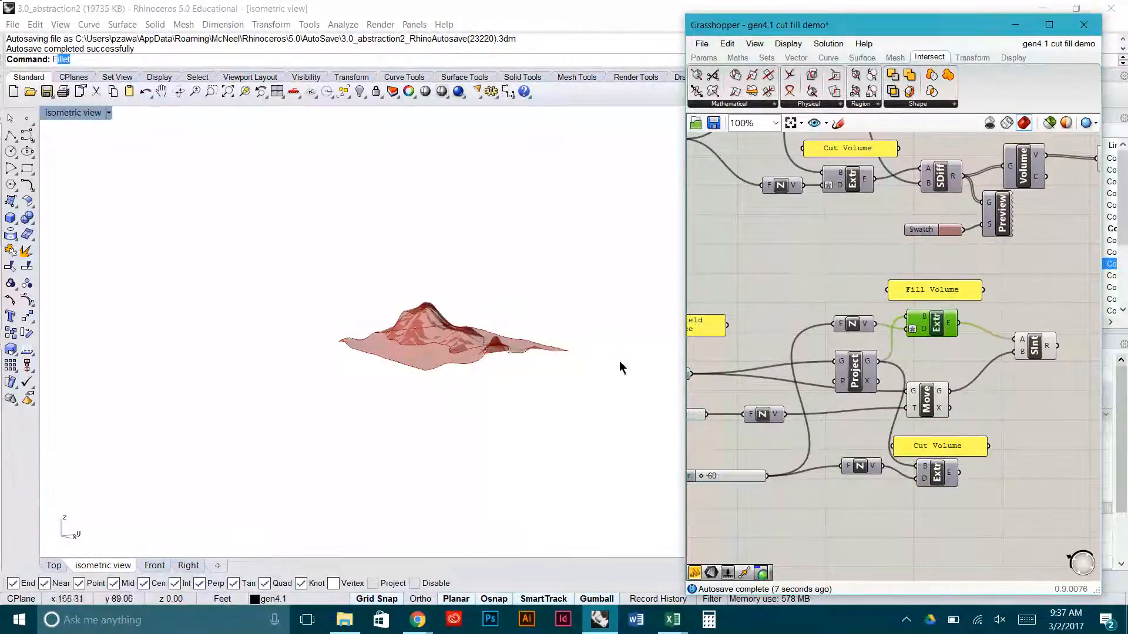
- Turn off the Move component's preview so that only the Solid Intersection result is displayed
right_drag(620, 362, 605, 329)
right_drag(919, 387, 841, 372)
click(949, 344)
click(851, 386)
middle_click(849, 388)
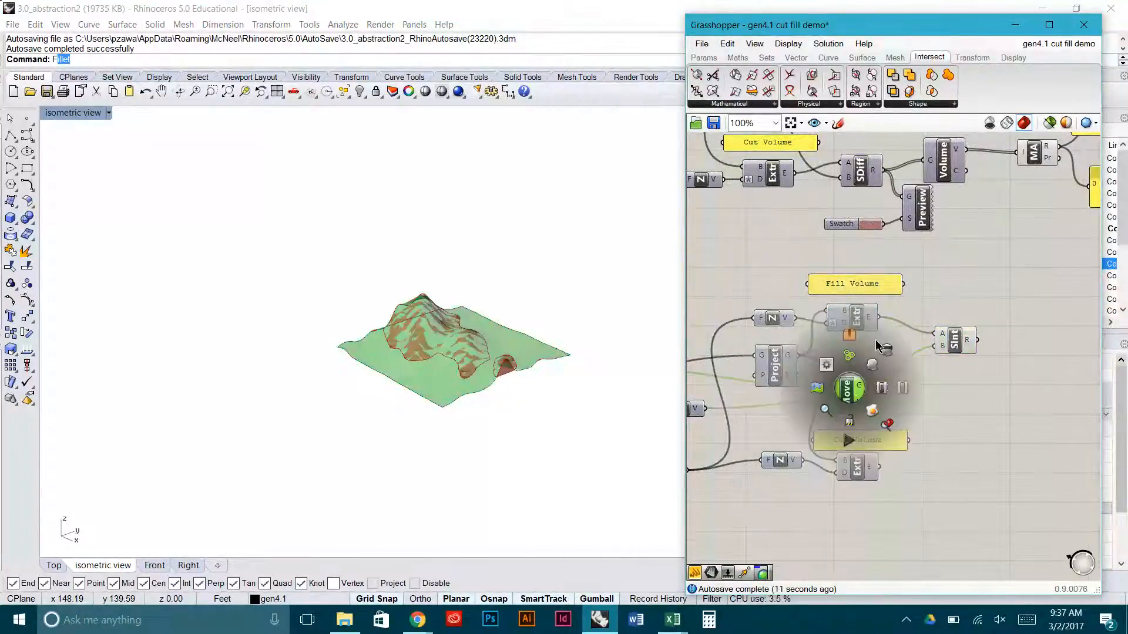
click(886, 351)
- Add a Custom Preview component and connect the Fill Volume Solid Intersection's result to its geometry input
right_drag(956, 371, 834, 398)
double_click(889, 353)
text(c)
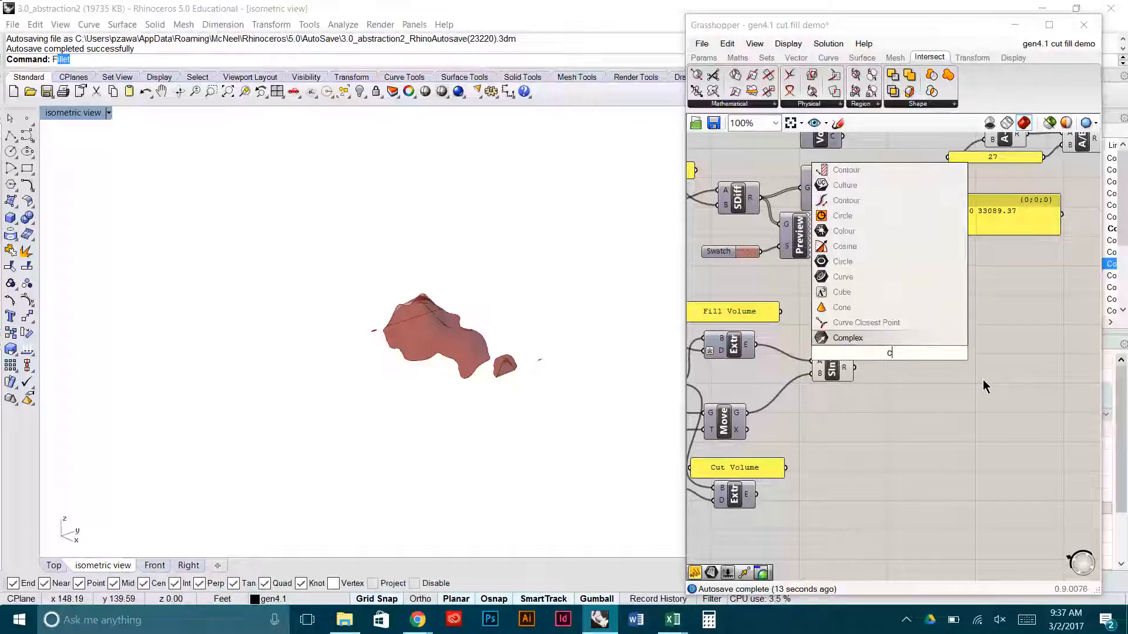
text(ust)
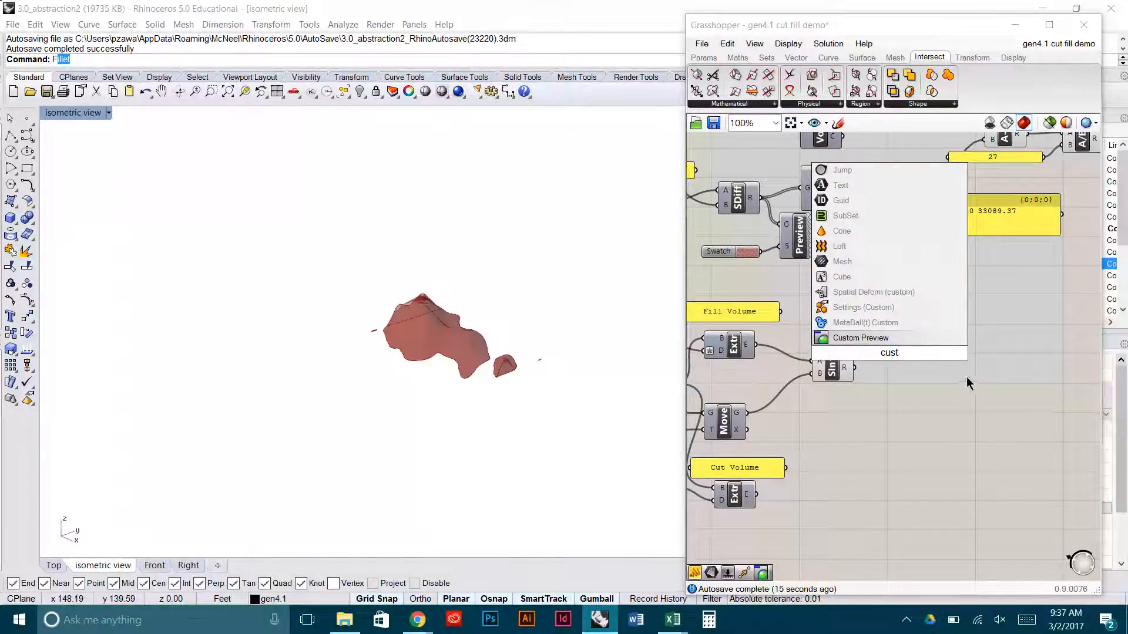
click(917, 340)
drag(855, 367, 917, 369)
- Copy the cyan swatch from the upper definition and connect the copy to the new Custom Preview's shader input
scroll(909, 270, down, 4)
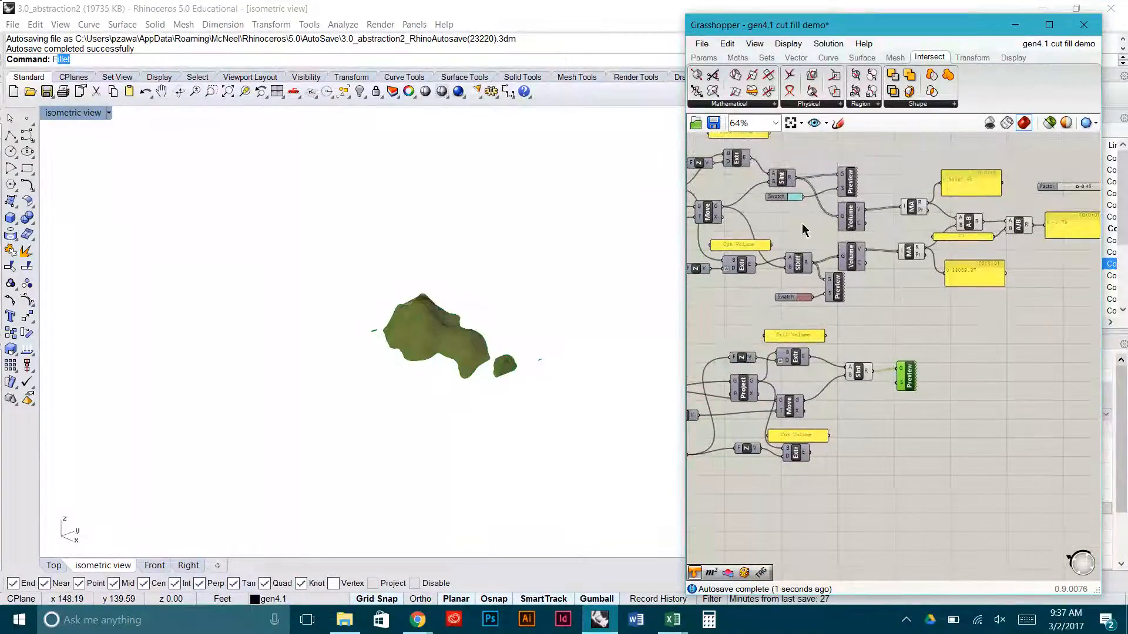
click(780, 198)
alt+drag(780, 198, 908, 374)
scroll(884, 398, up, 3)
- Turn off the Solid Intersection component's own preview and inspect the cyan fill solid from a lower angle
click(833, 351)
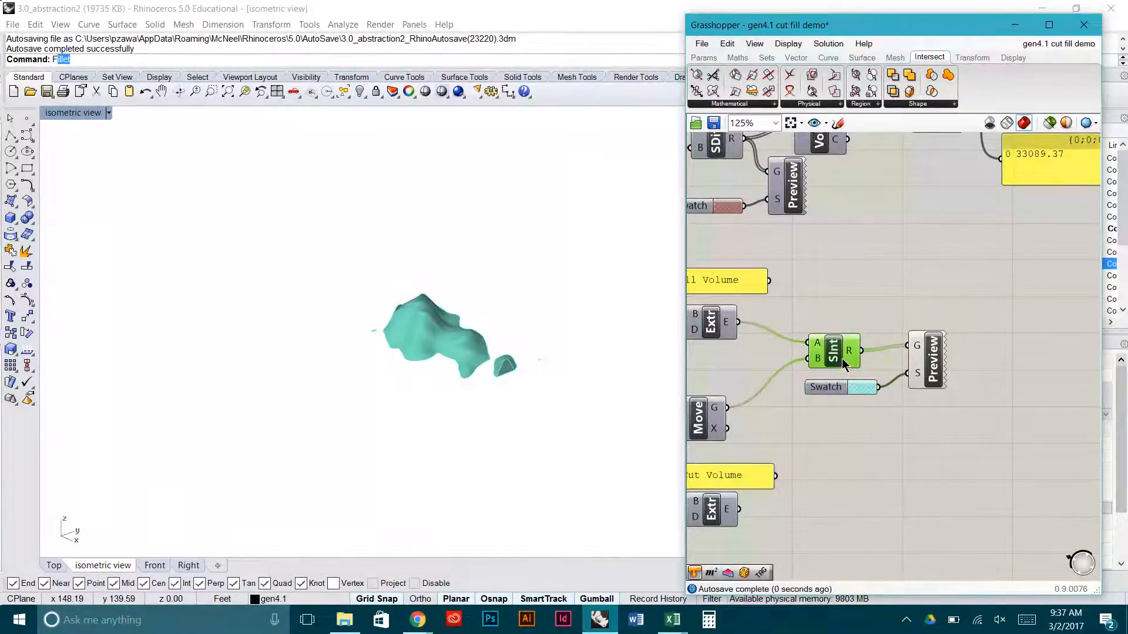
middle_click(844, 352)
click(880, 318)
click(883, 270)
right_drag(534, 373, 547, 333)
- Add a Solid Difference component, with the Cut Volume Extrude wired to input A and the Move geometry to input B
right_drag(897, 352, 947, 351)
scroll(947, 350, down, 2)
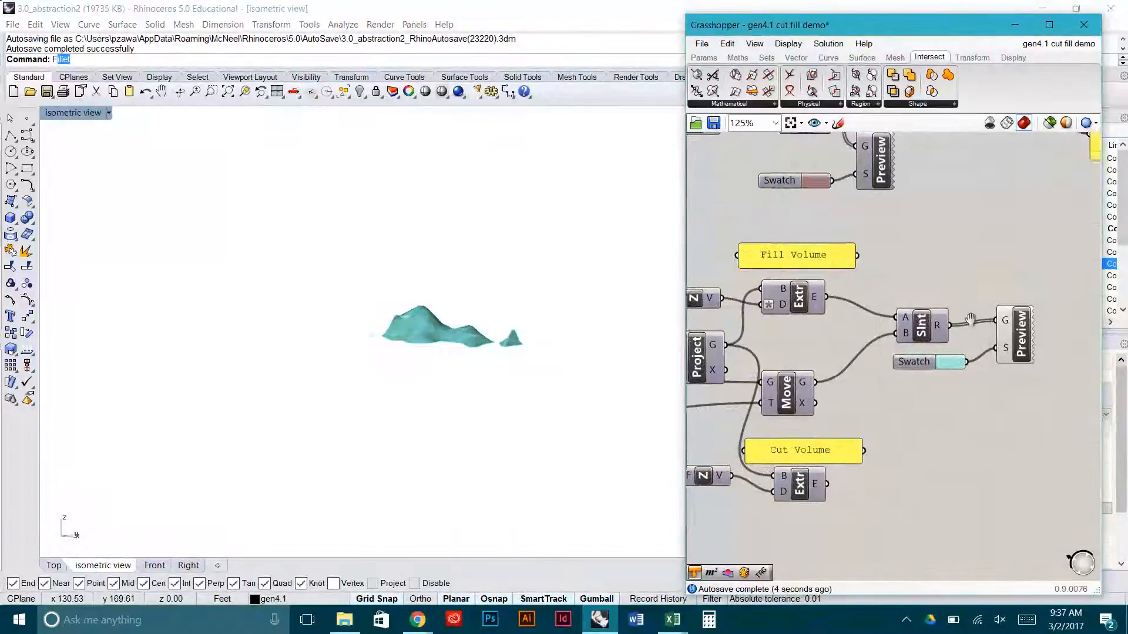
right_drag(959, 317, 1005, 287)
click(931, 101)
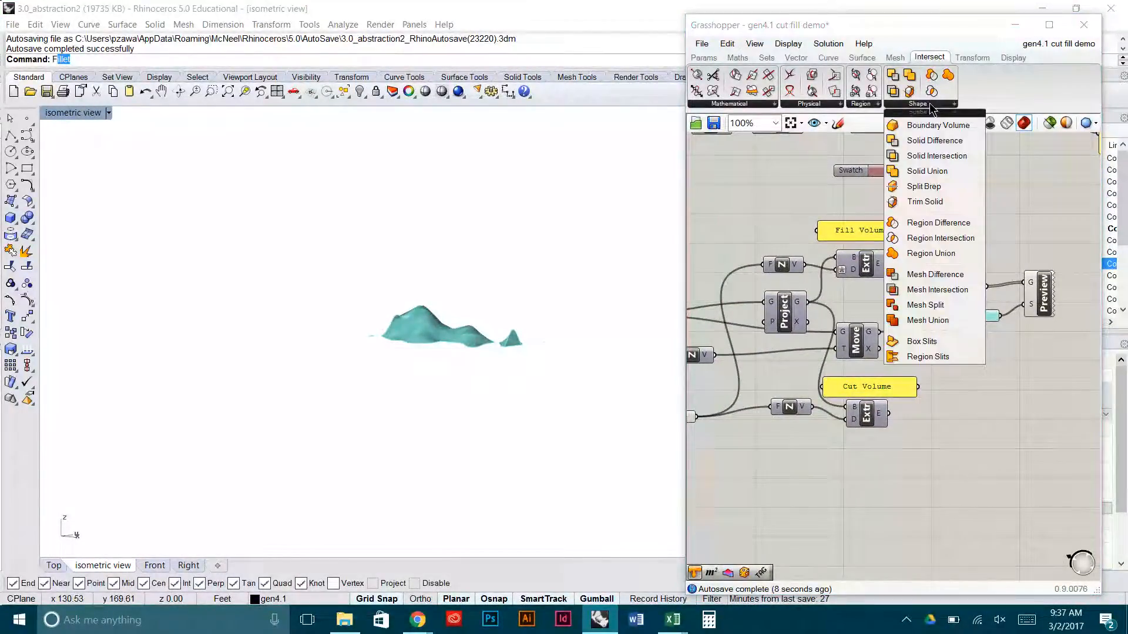
click(941, 143)
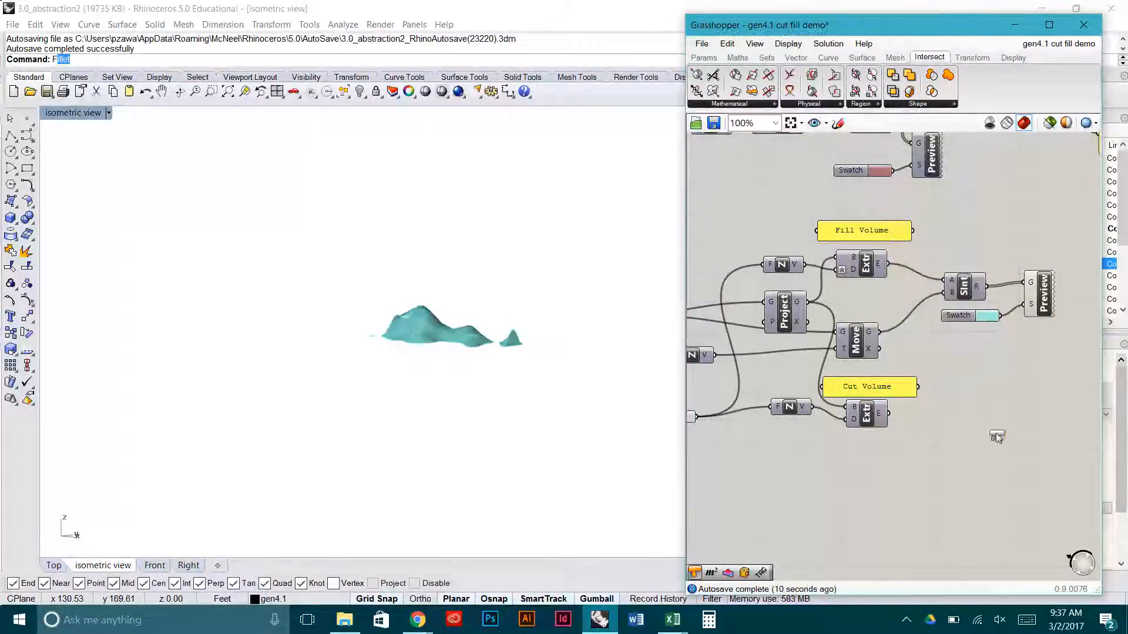
click(996, 432)
drag(890, 415, 977, 425)
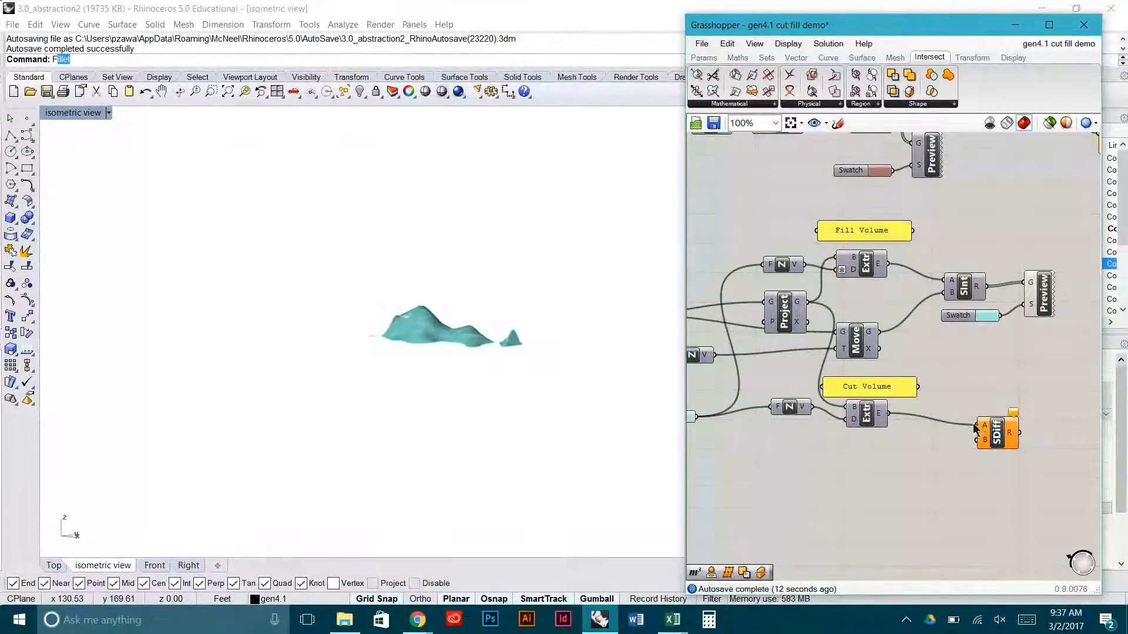
drag(880, 332, 965, 435)
click(966, 395)
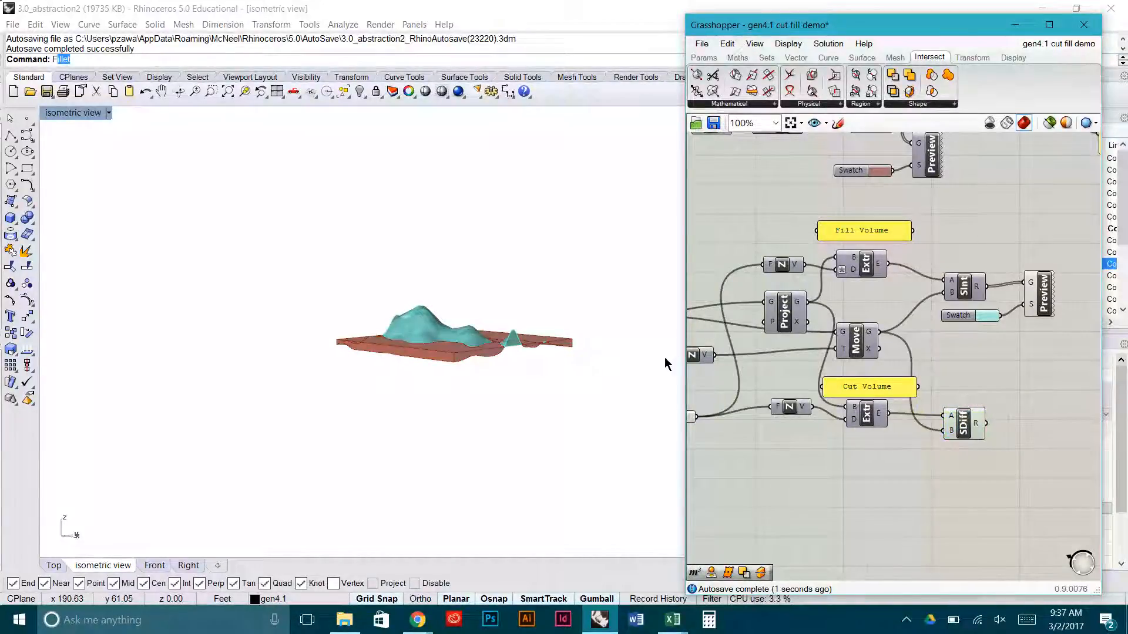
- Copy the red swatch and its Custom Preview beside the new Solid Difference and connect the difference result to the copied preview
right_drag(665, 361, 637, 368)
click(975, 363)
right_drag(984, 343, 945, 385)
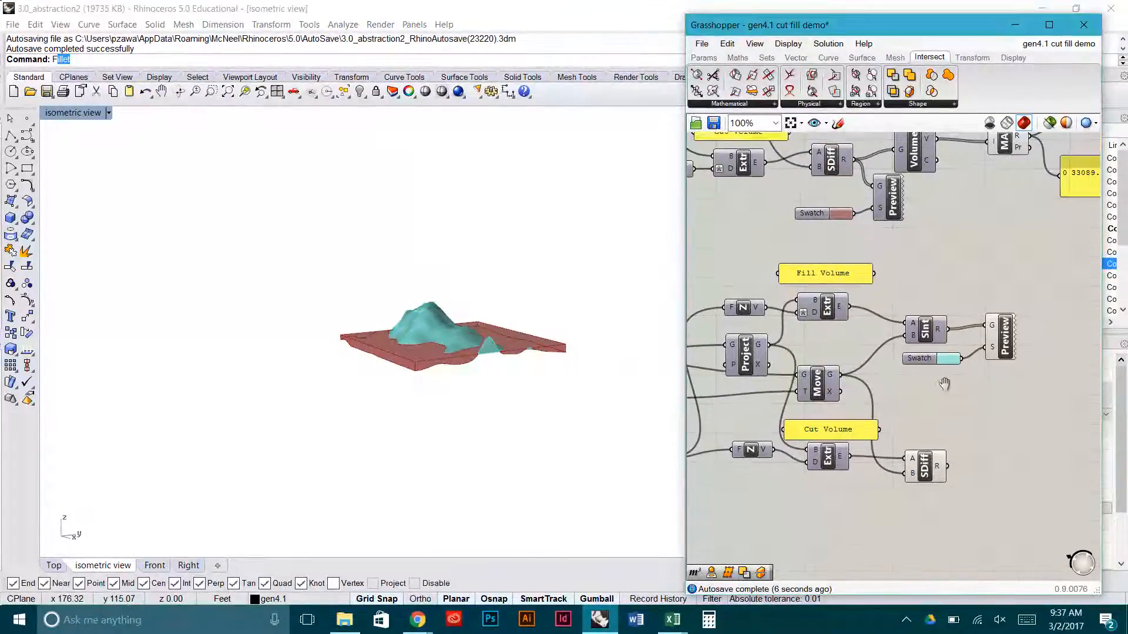
right_drag(963, 270, 944, 357)
drag(892, 304, 813, 289)
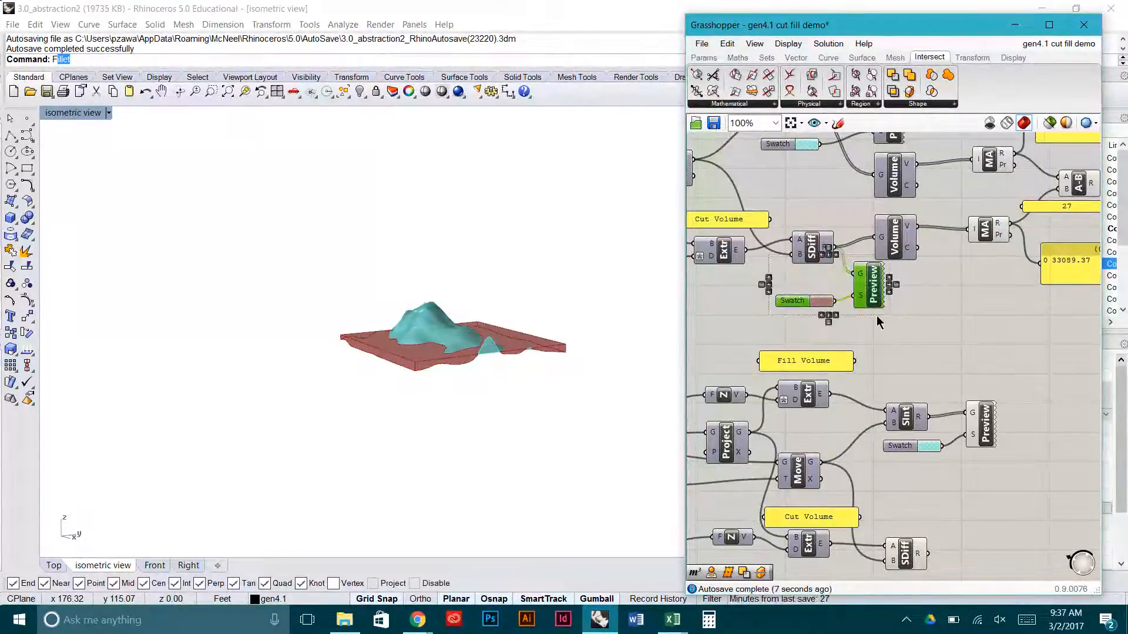
scroll(922, 334, down, 2)
drag(898, 306, 952, 451)
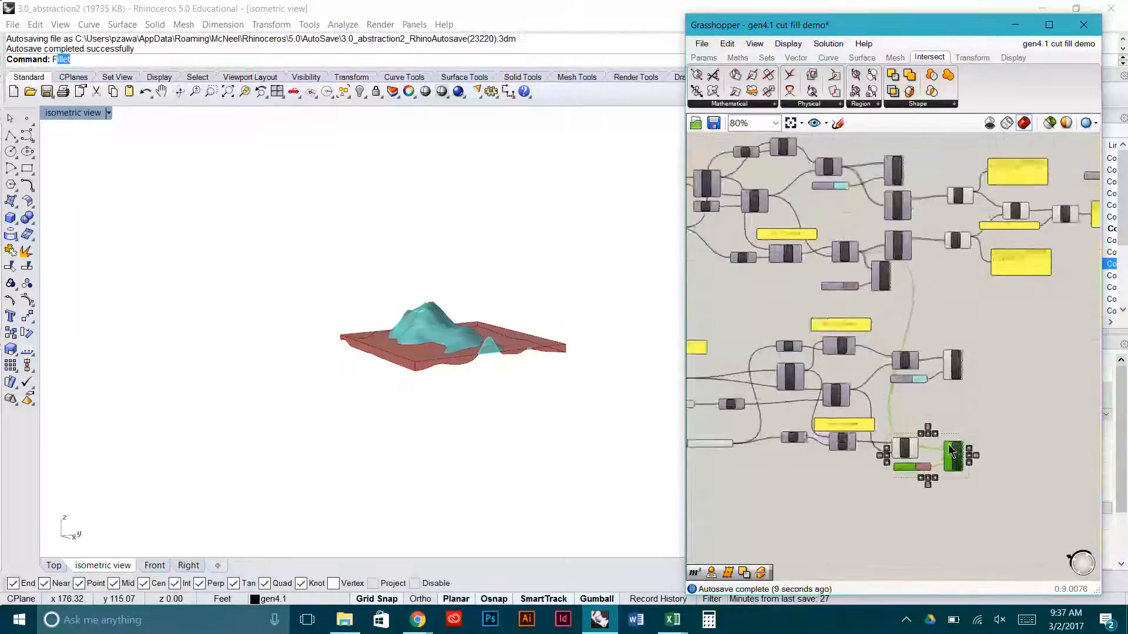
scroll(952, 451, up, 2)
- Turn off the new Solid Difference's own preview and enable the preview of its red Custom Preview component
click(881, 451)
middle_click(884, 451)
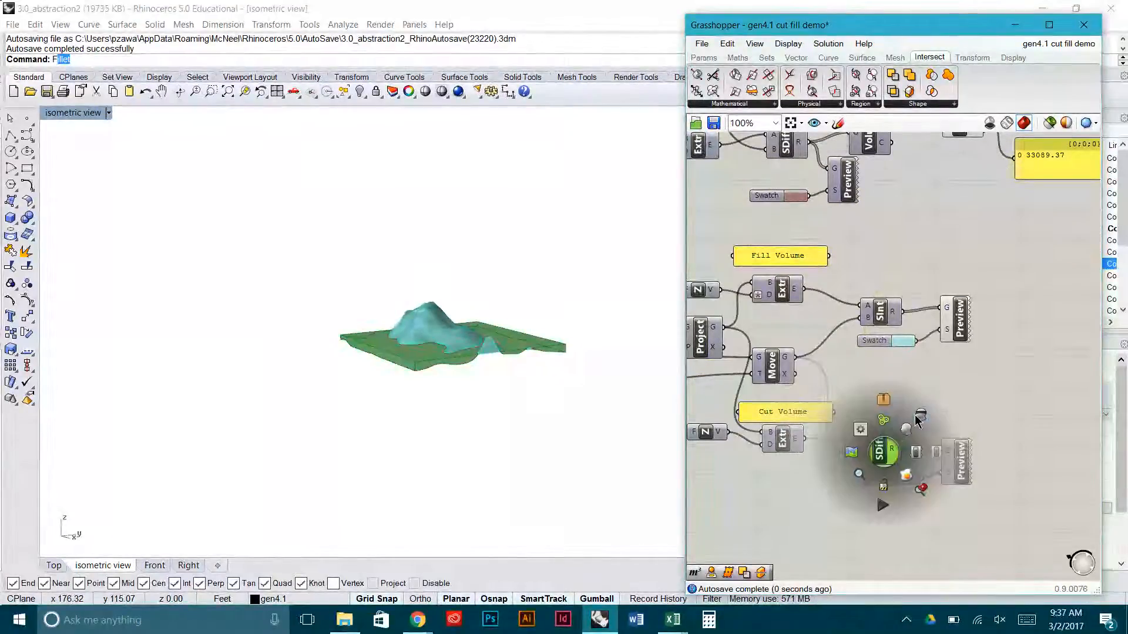
click(916, 416)
click(962, 458)
middle_click(965, 459)
click(986, 437)
click(978, 353)
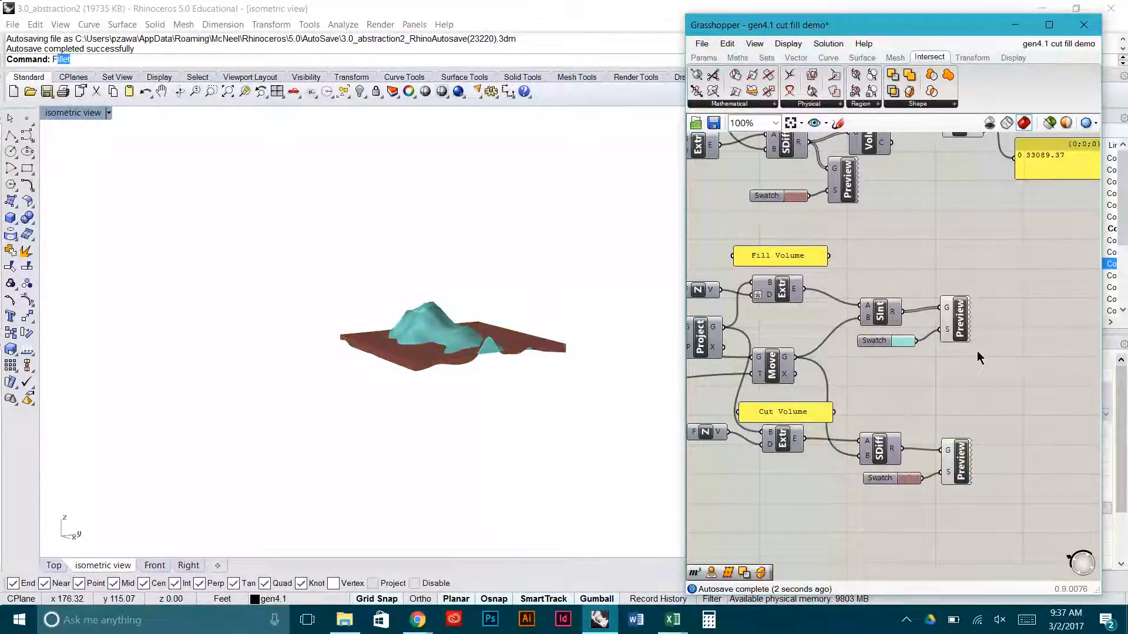
- Examine the fill and cut solids in the isometric view and check the Move factor slider
right_drag(492, 322, 527, 365)
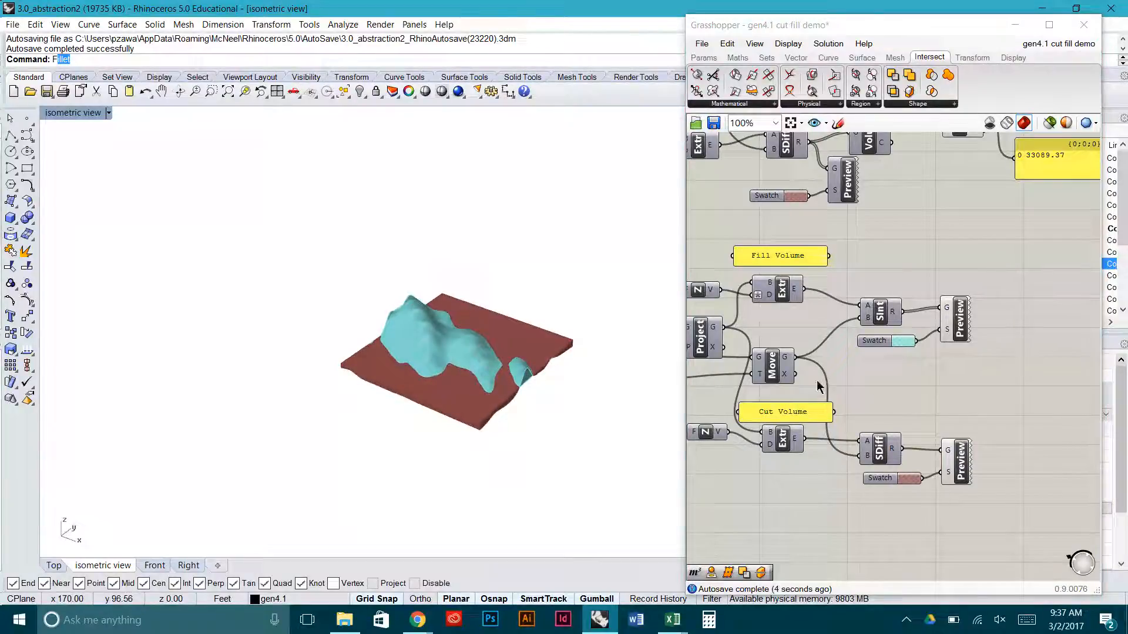
right_drag(868, 381, 921, 350)
right_drag(735, 375, 968, 378)
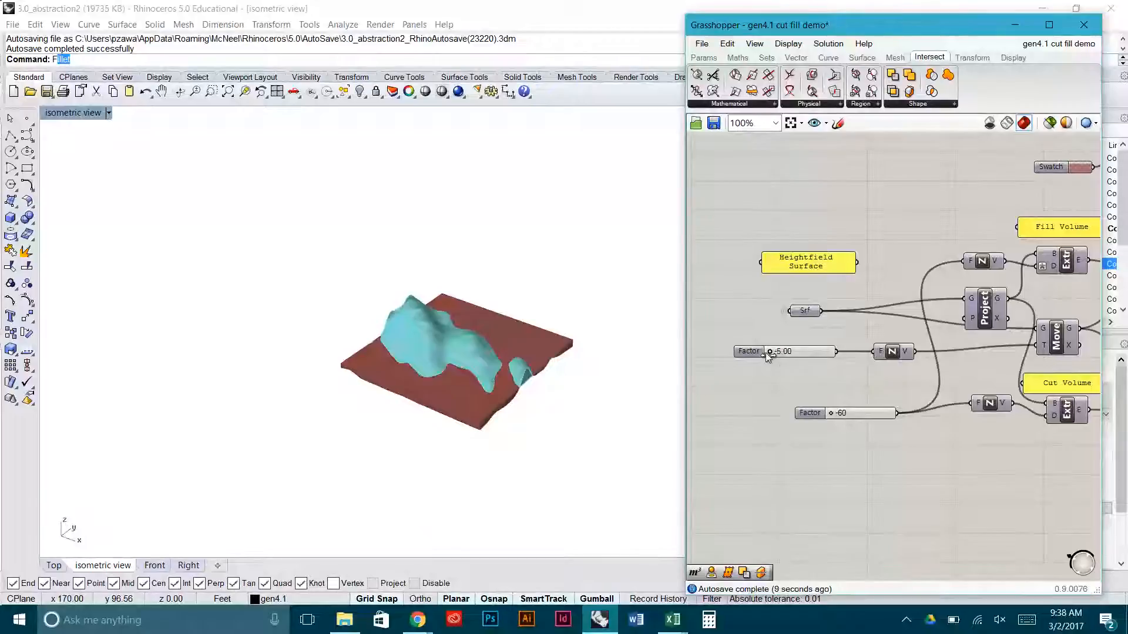
drag(774, 353, 764, 355)
click(521, 397)
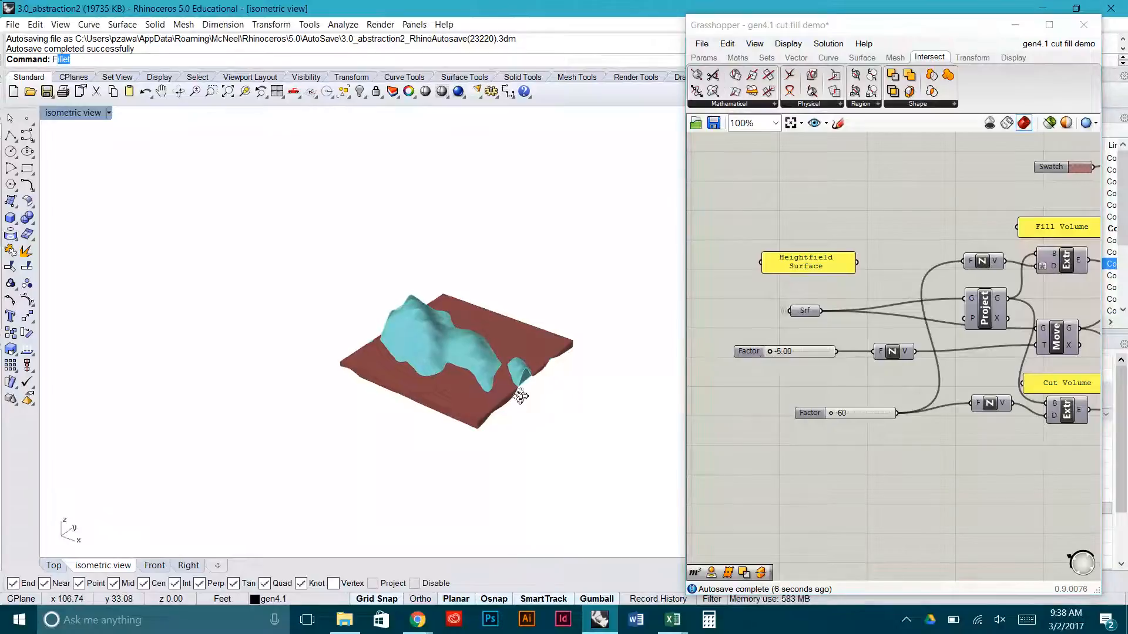
right_drag(520, 398, 461, 414)
- Add a Volume component below the cyan Custom Preview and connect the Solid Intersection result to it
right_drag(1065, 345, 776, 349)
right_drag(982, 332, 1016, 317)
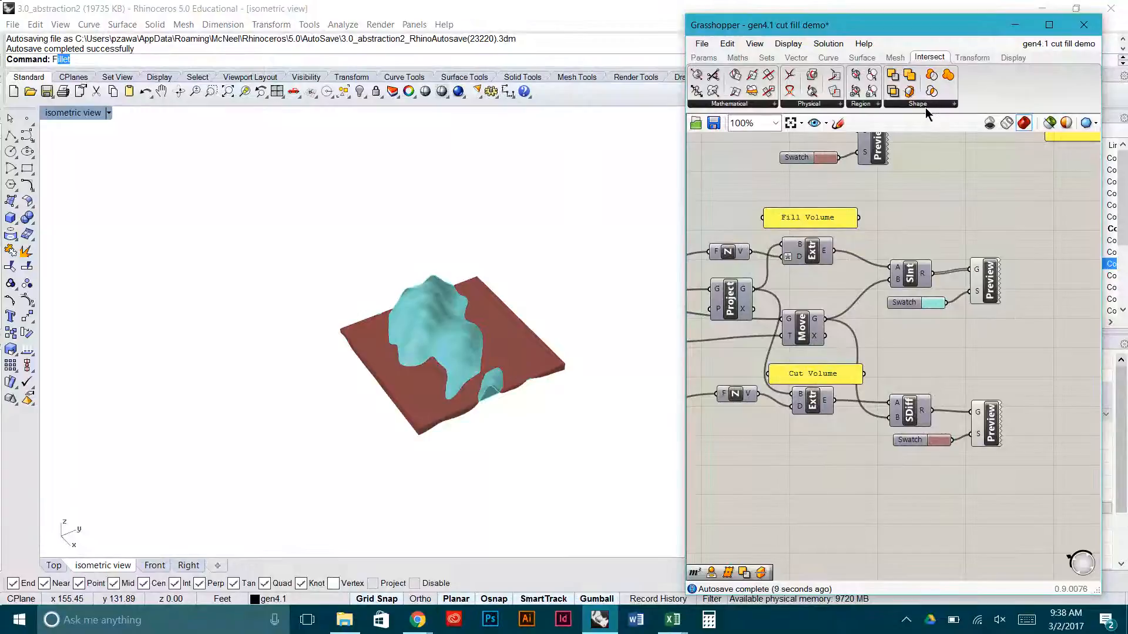
double_click(976, 333)
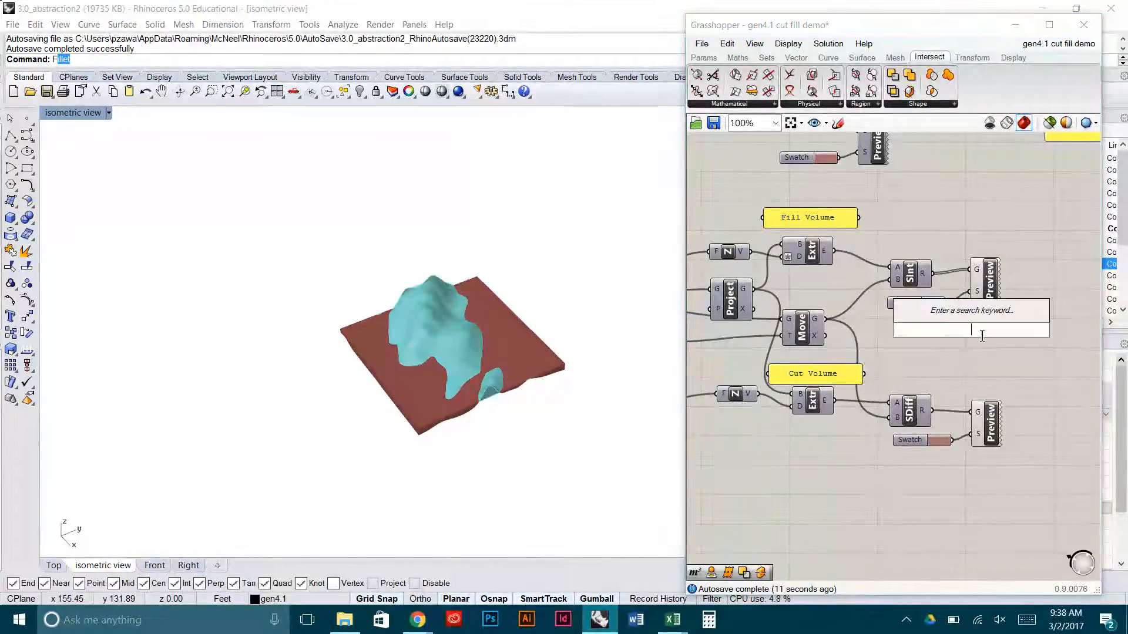
text(volume)
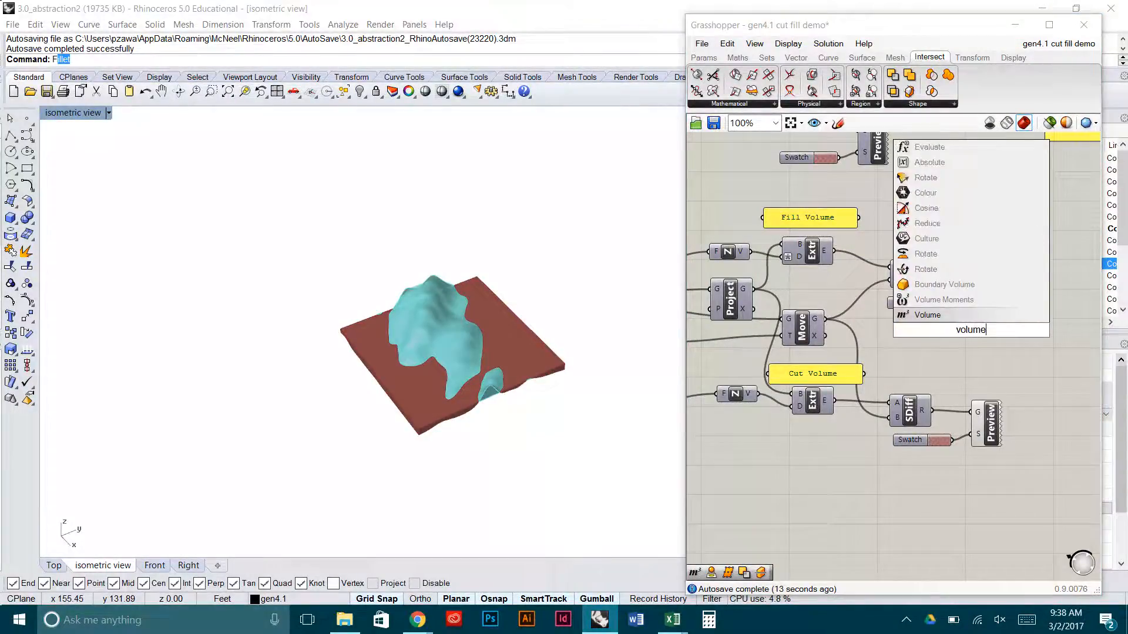
click(928, 315)
click(930, 268)
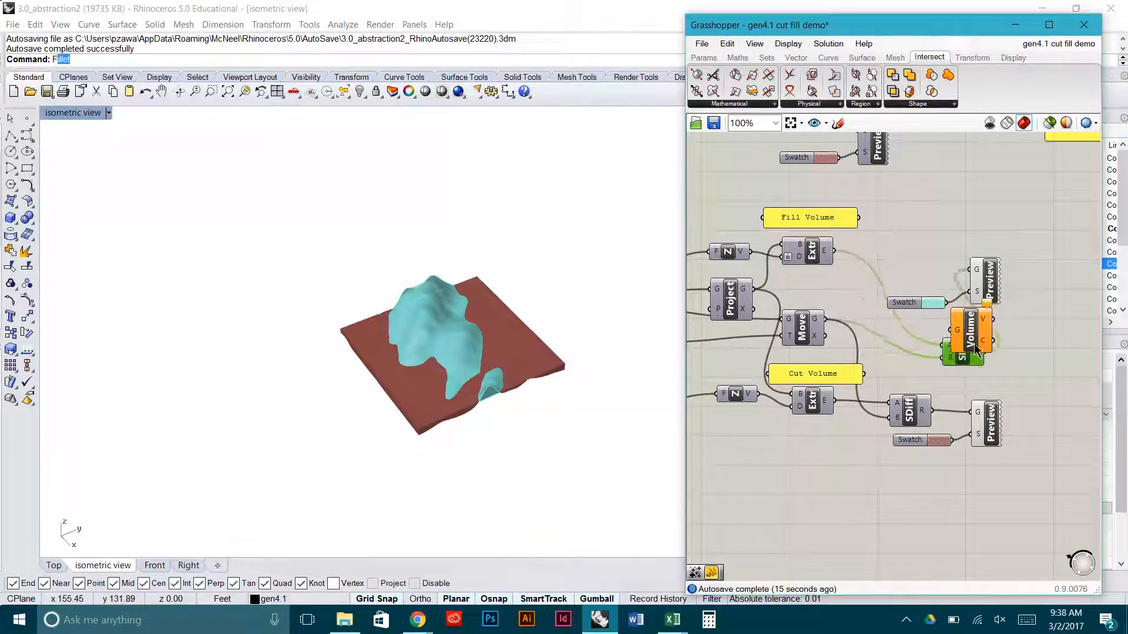
drag(949, 320, 987, 338)
right_drag(1041, 339, 976, 336)
click(976, 336)
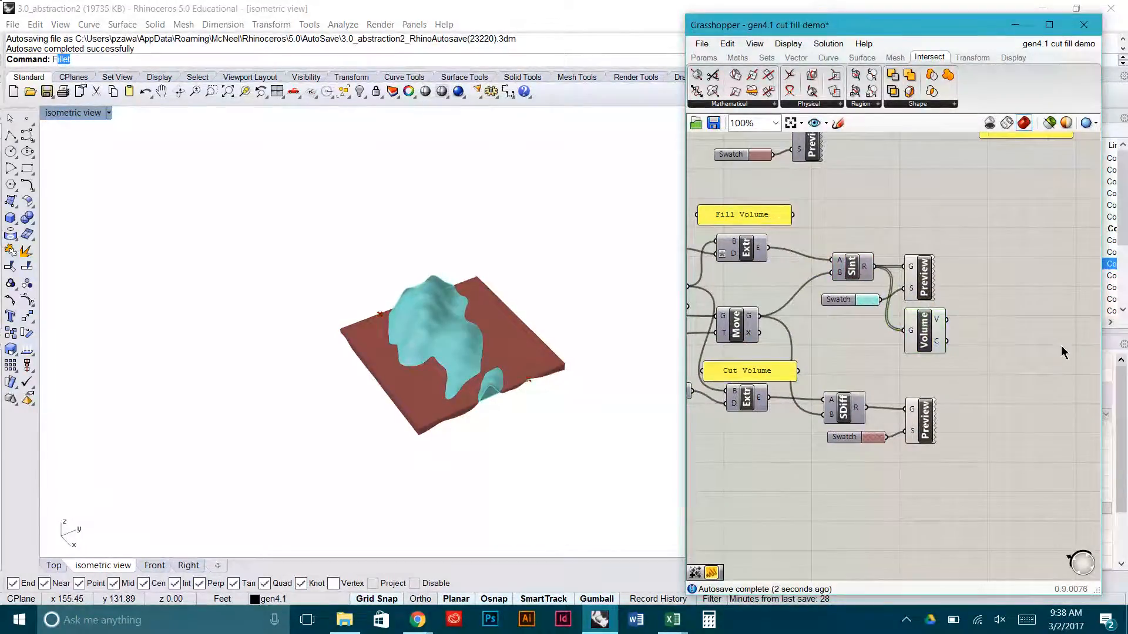
- Add a Mass Addition component and connect the fill Volume component's volume output to its input
double_click(1027, 327)
text(mass)
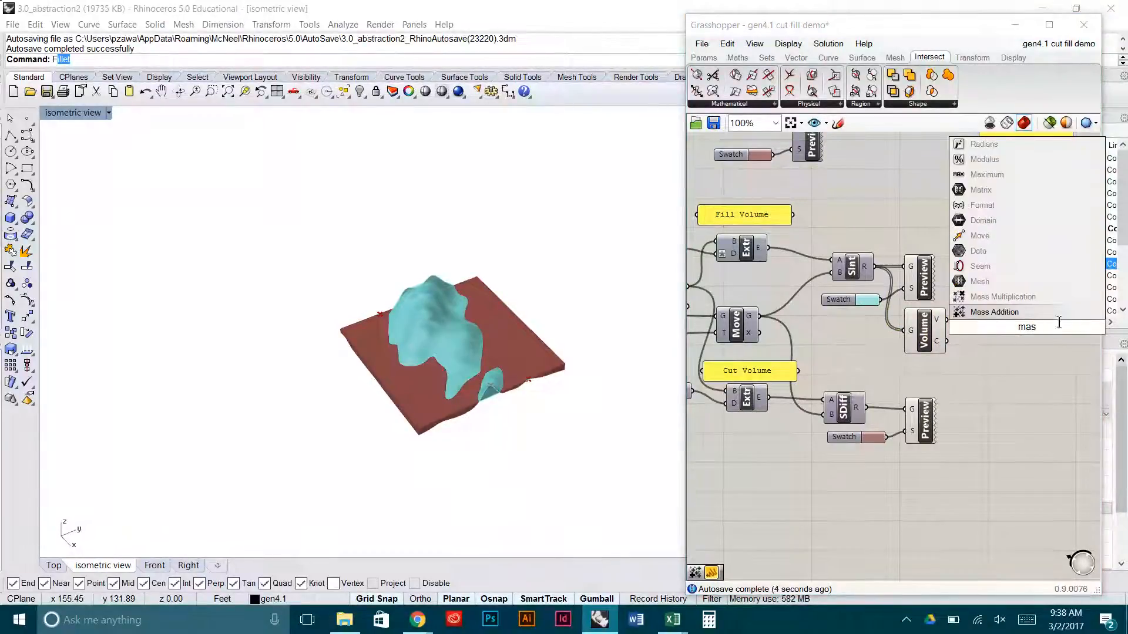
click(996, 310)
drag(946, 319, 988, 322)
click(997, 348)
- Place a panel beside the Mass Addition component and connect the addition's result to it
right_drag(994, 326, 884, 363)
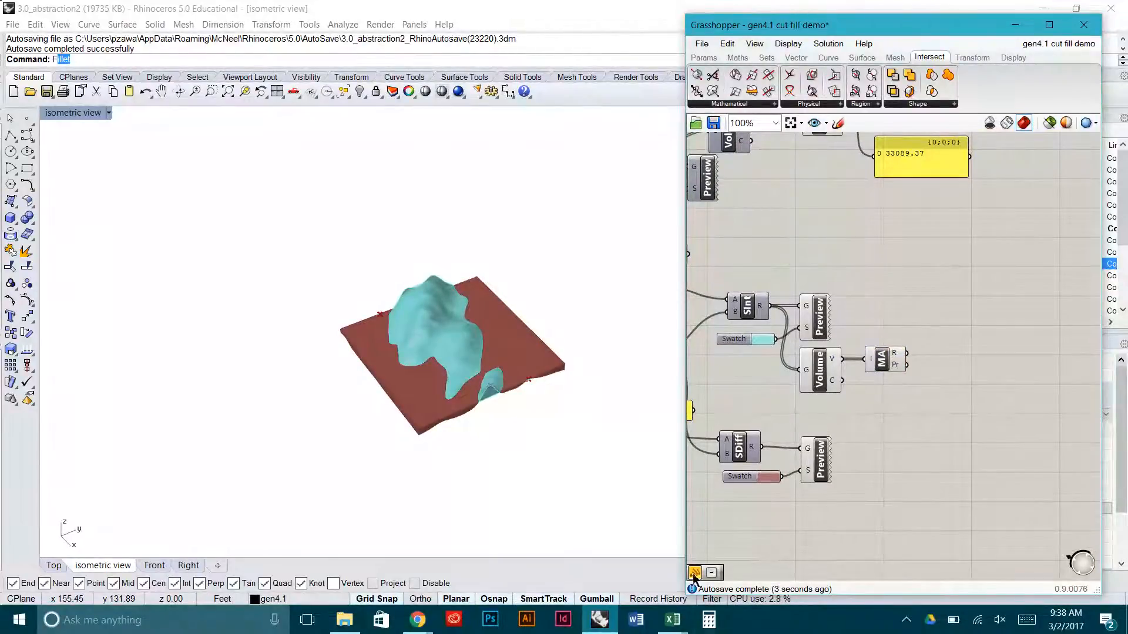
drag(693, 573, 973, 327)
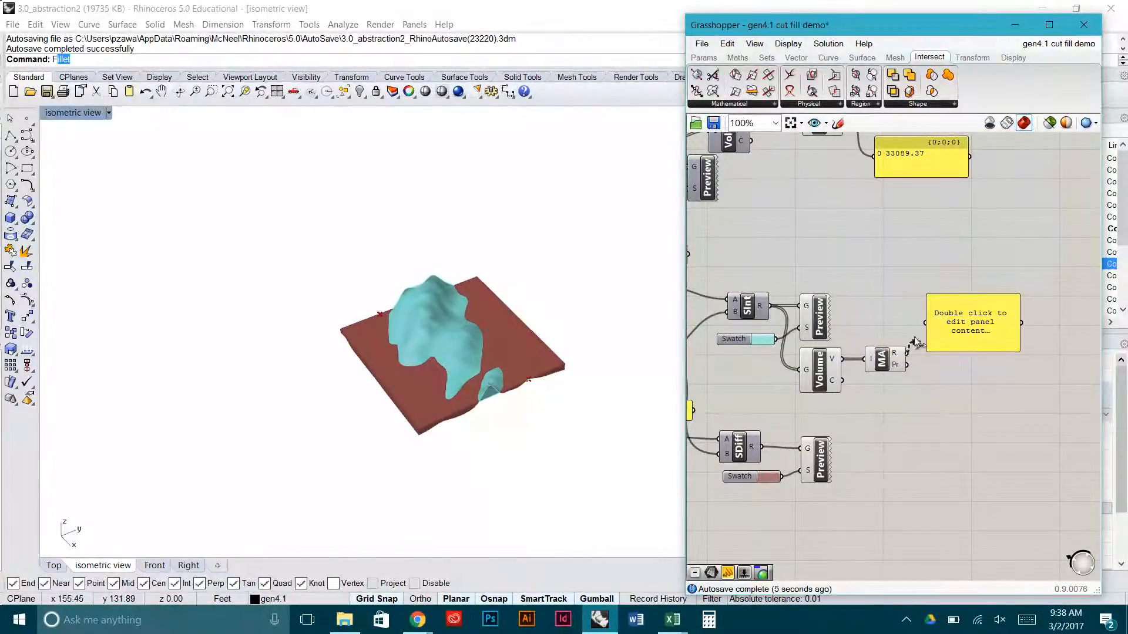
drag(910, 353, 980, 336)
click(976, 416)
right_drag(970, 414, 970, 370)
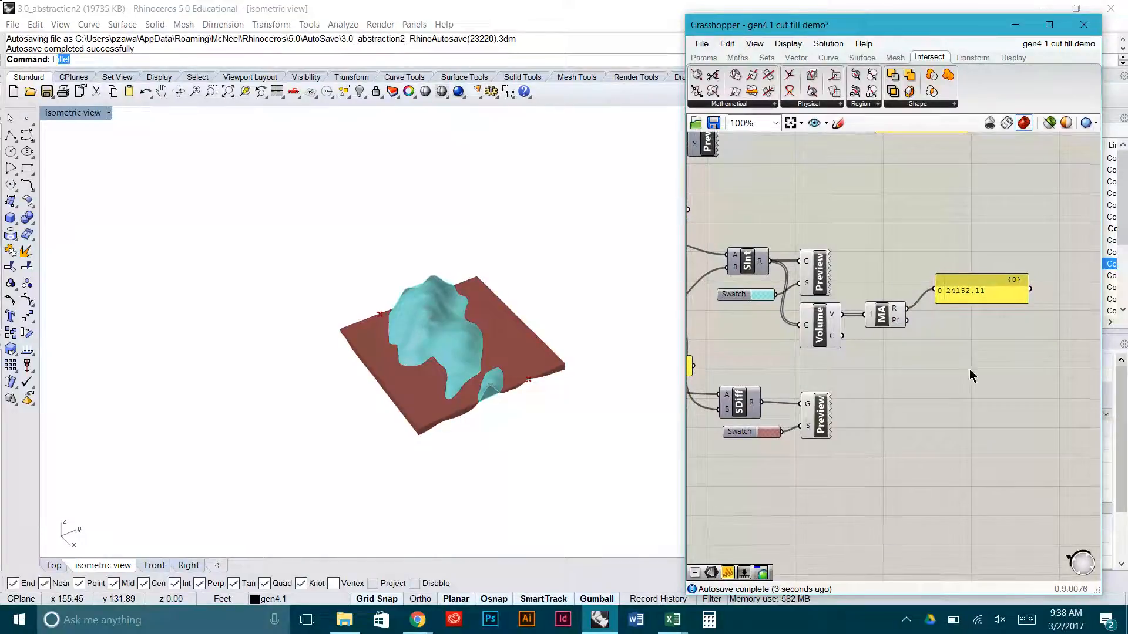
- Copy the Volume, Mass Addition and panel group below the original and connect the Solid Difference result to the copied Volume
drag(975, 364, 829, 372)
click(899, 406)
drag(969, 336, 967, 355)
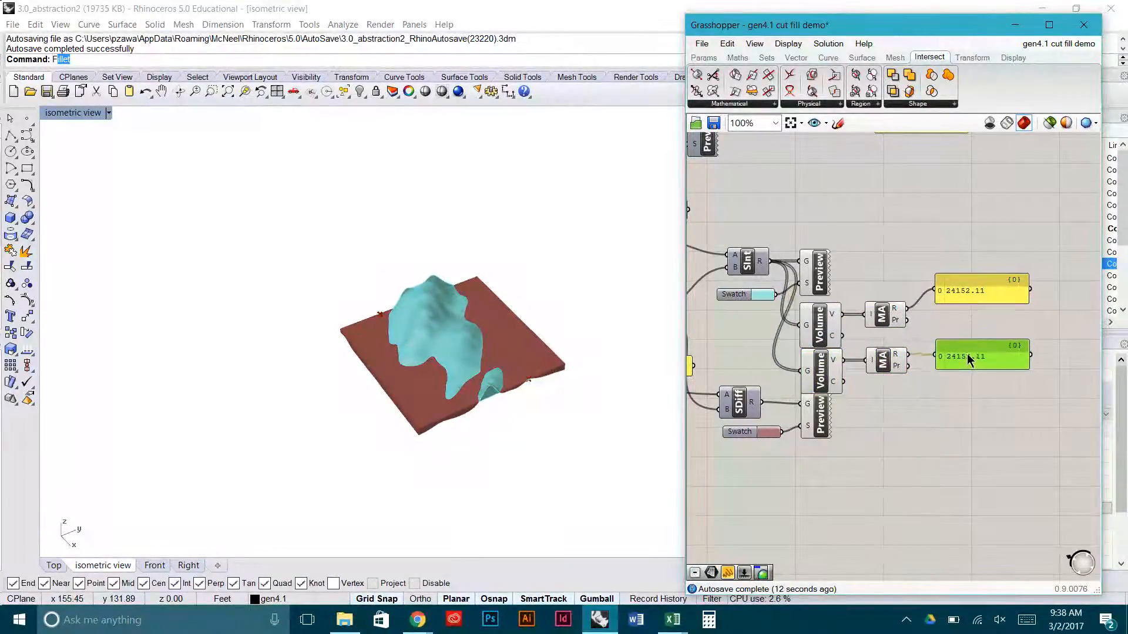
click(930, 376)
right_drag(901, 388, 974, 389)
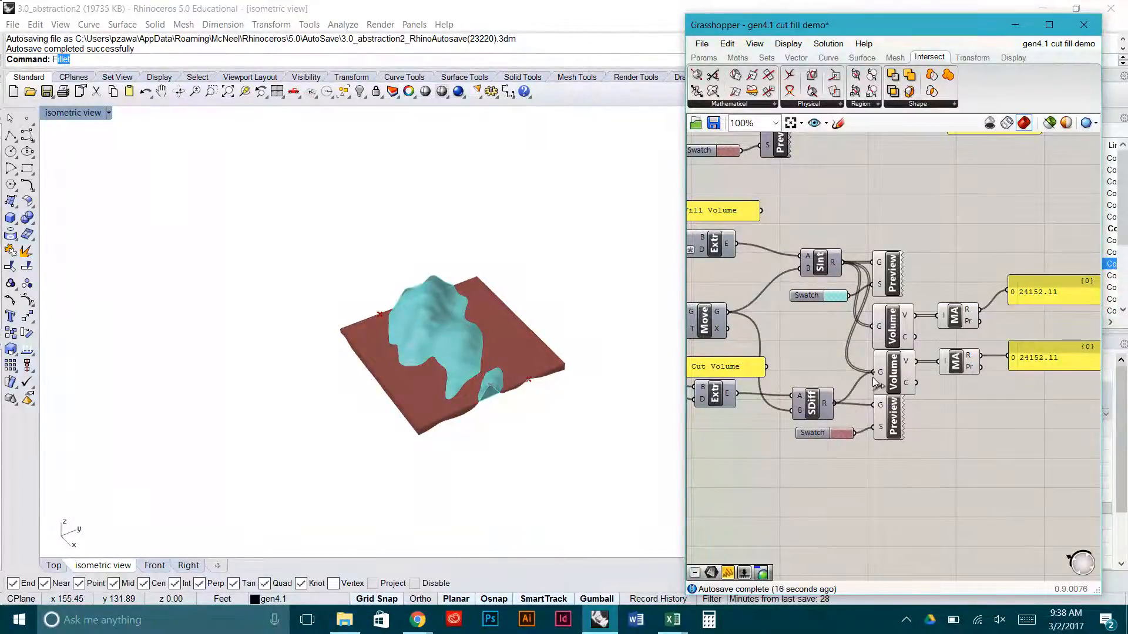
drag(873, 378, 874, 375)
- Compare the fill and cut totals and spread the two panels apart vertically to leave room between them
right_drag(989, 409, 896, 398)
right_drag(995, 315, 976, 322)
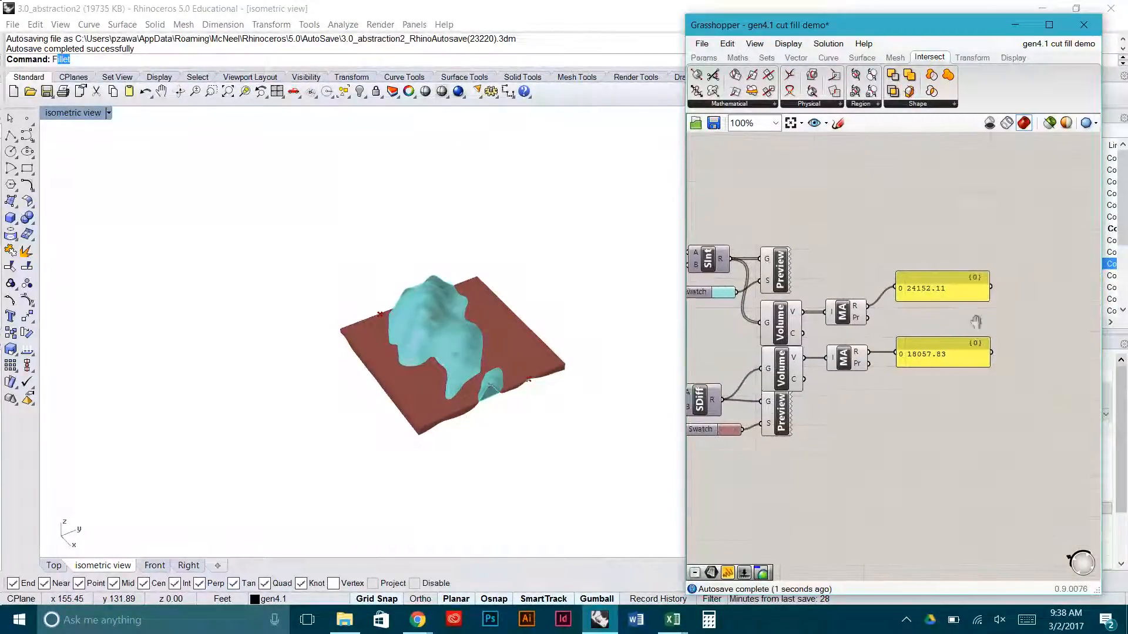
scroll(921, 354, up, 5)
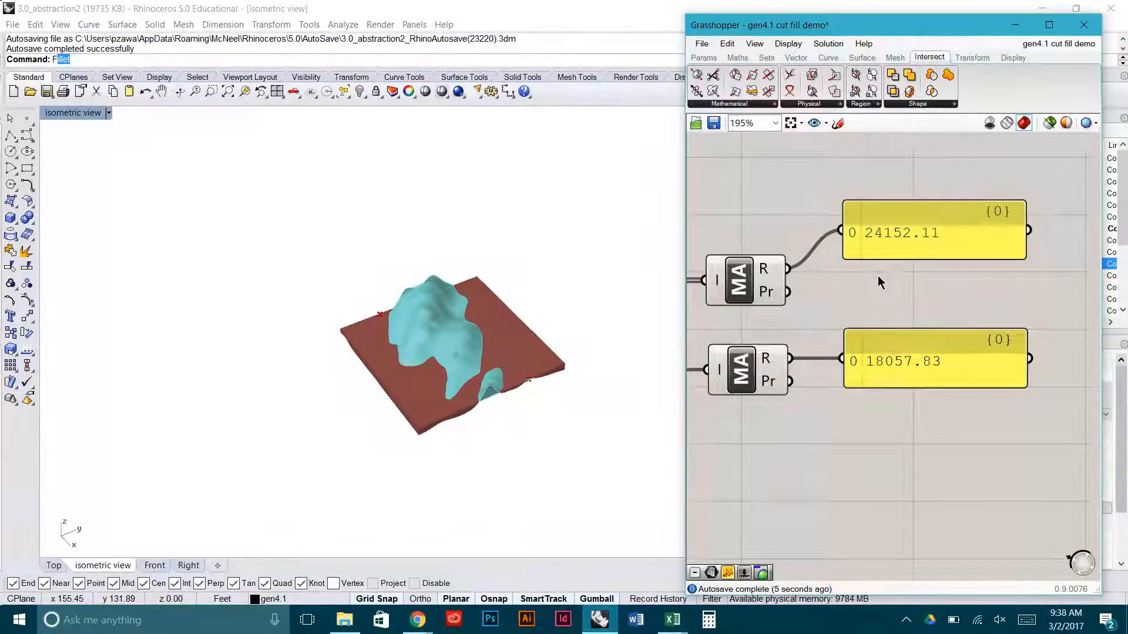
scroll(878, 276, down, 4)
right_drag(876, 280, 937, 288)
drag(951, 269, 951, 283)
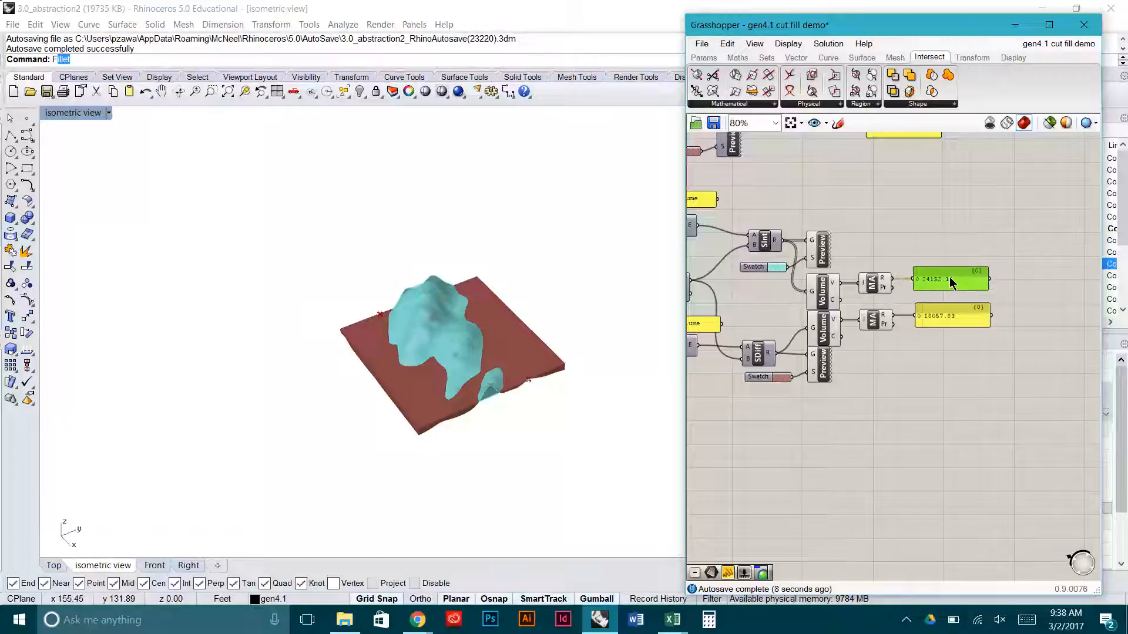
click(948, 246)
right_drag(957, 256, 914, 306)
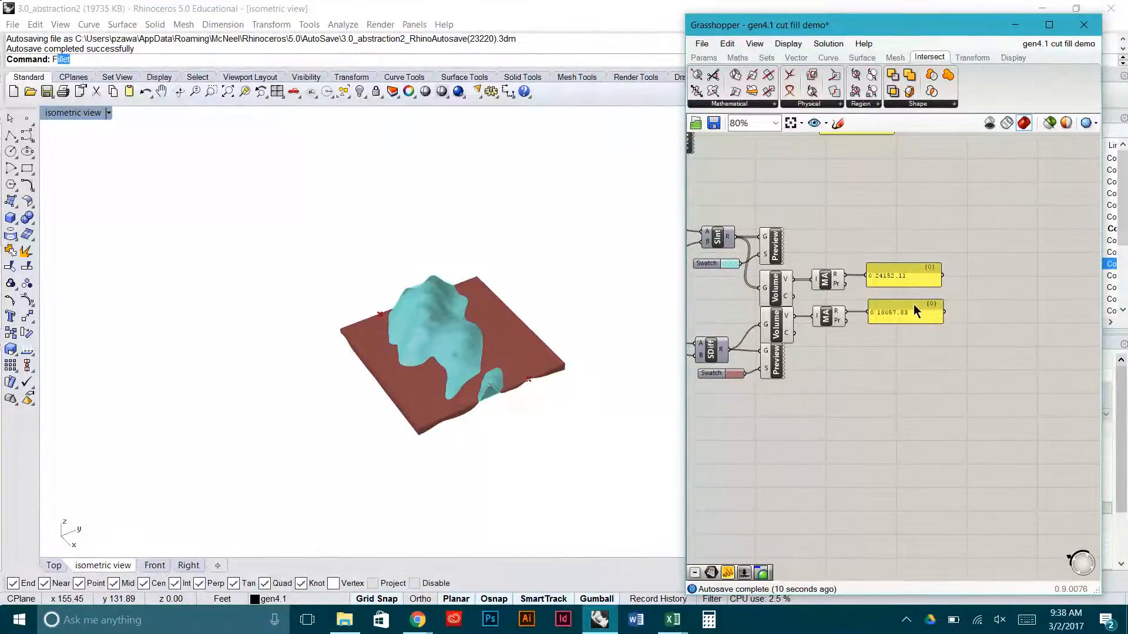
drag(909, 314, 909, 352)
click(910, 281)
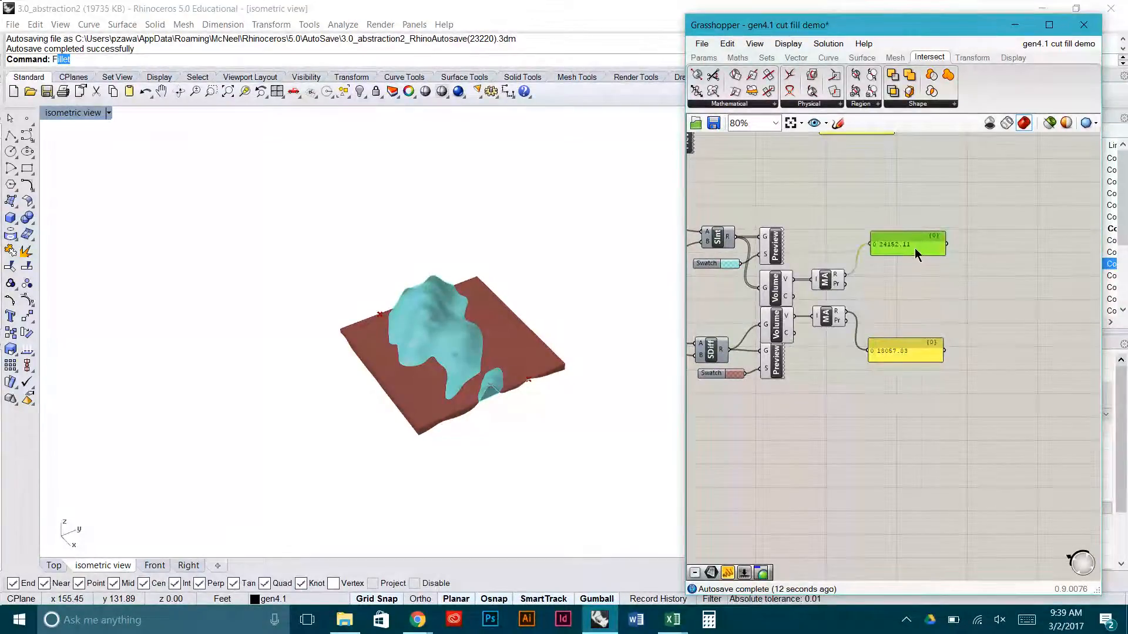
- Add a Subtraction component between the two panels and connect the fill total to A and the cut total to B
click(737, 57)
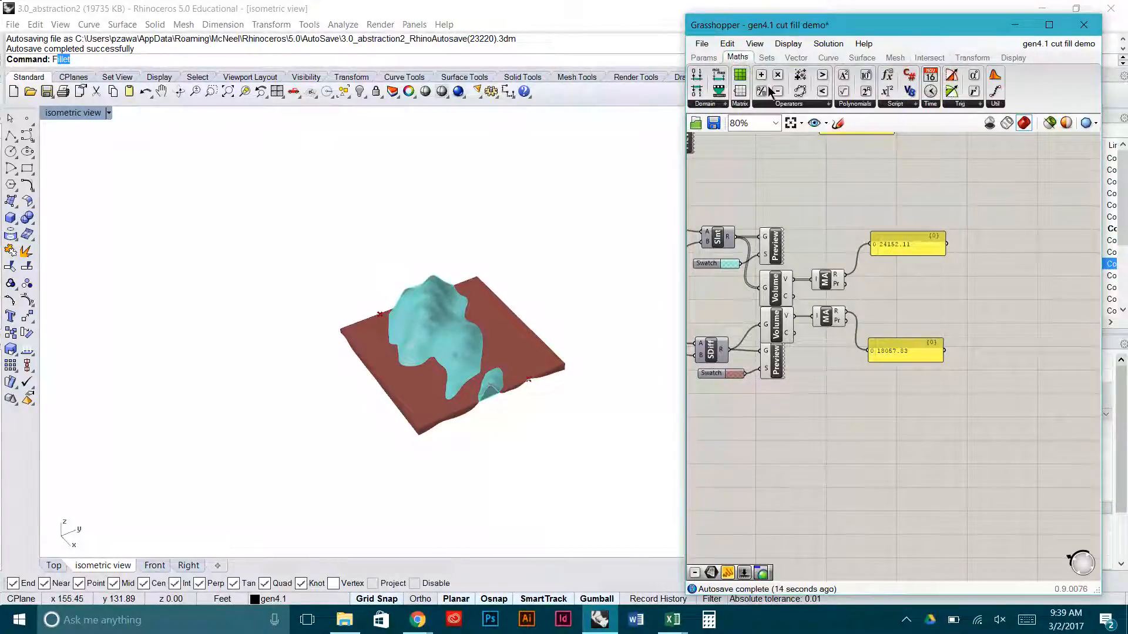
drag(906, 314, 909, 292)
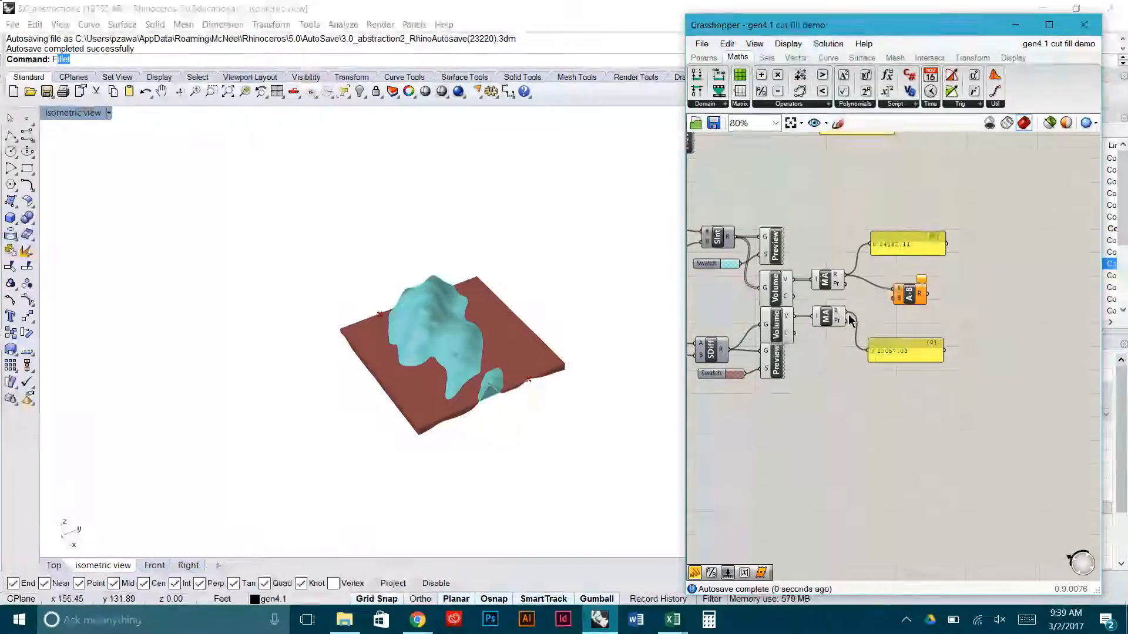
drag(846, 312, 894, 298)
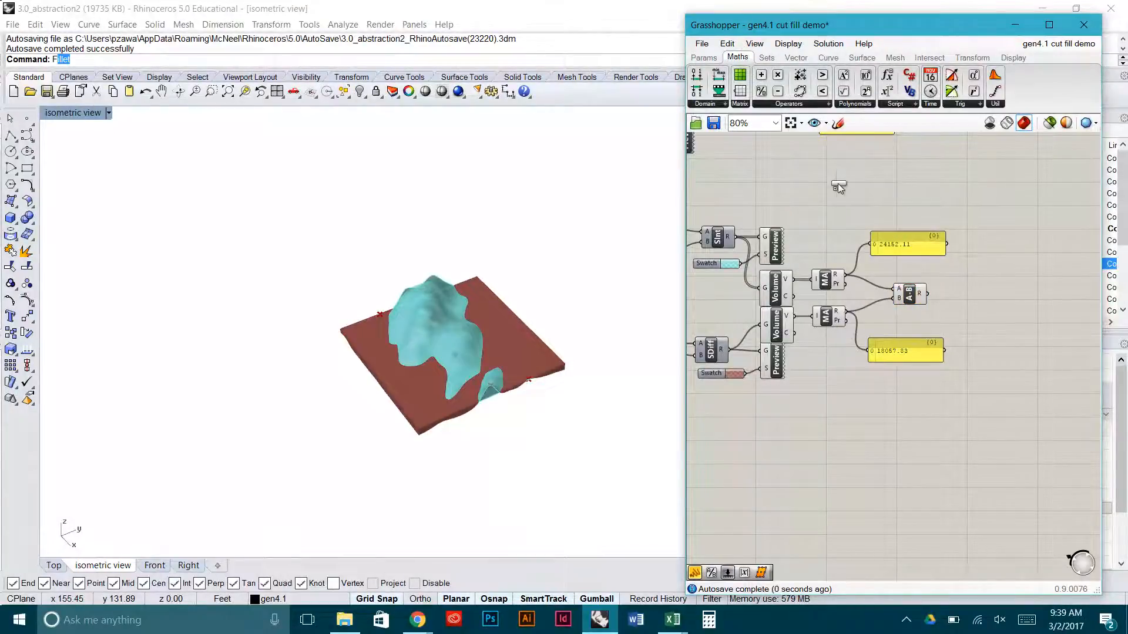
- Add a Division component dividing the subtraction result by a panel containing 27, and connect its result to a new panel
drag(838, 187, 955, 304)
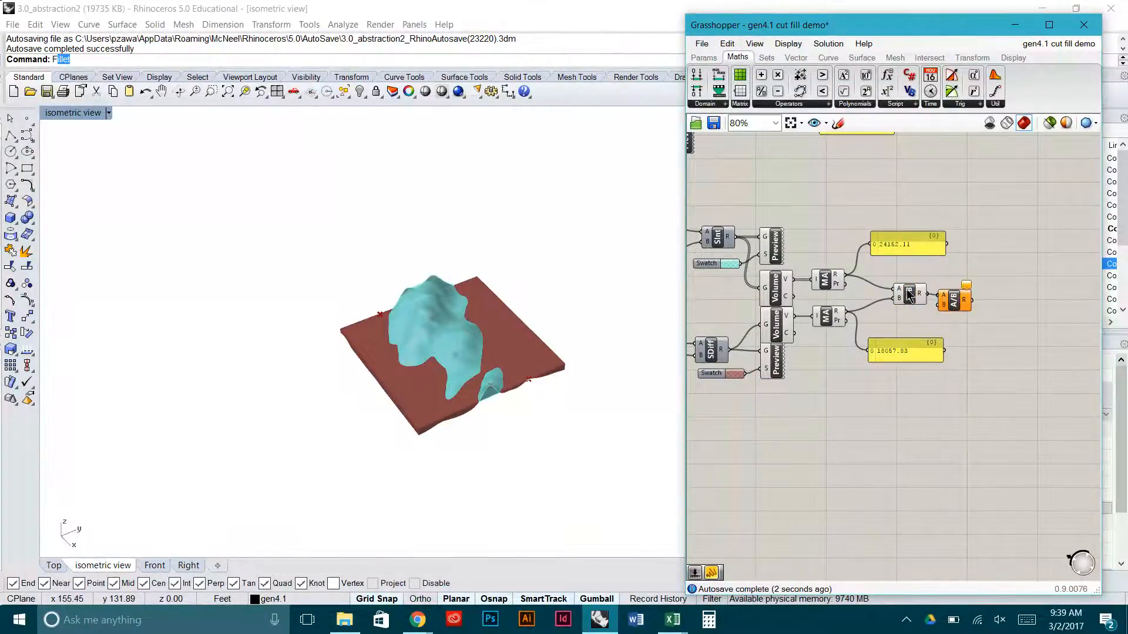
drag(909, 294, 898, 292)
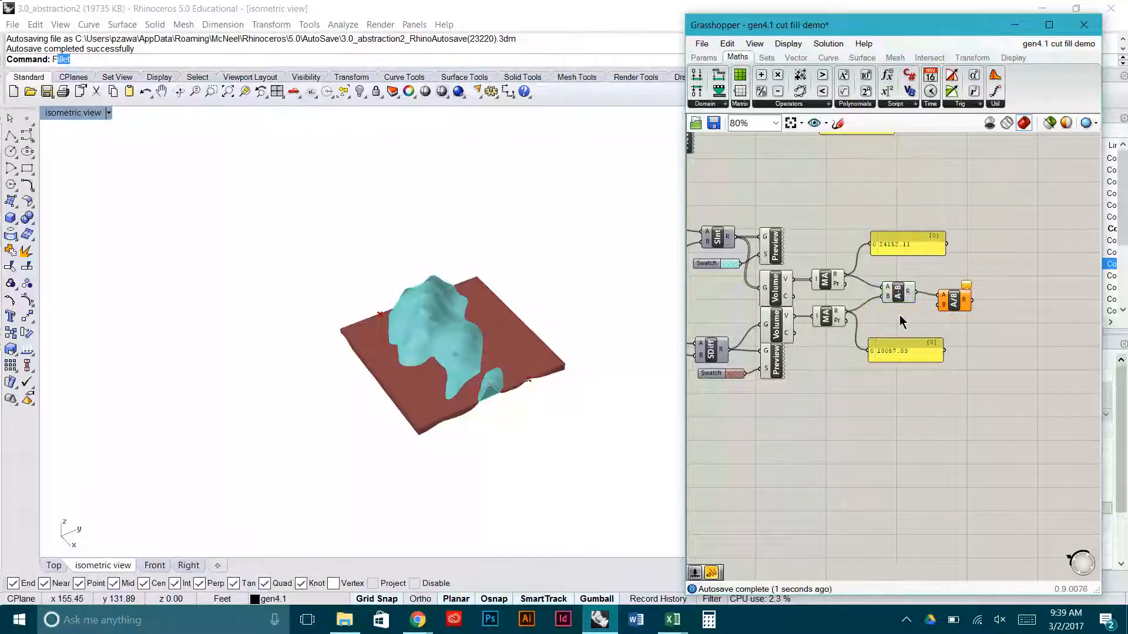
double_click(901, 315)
text("27)
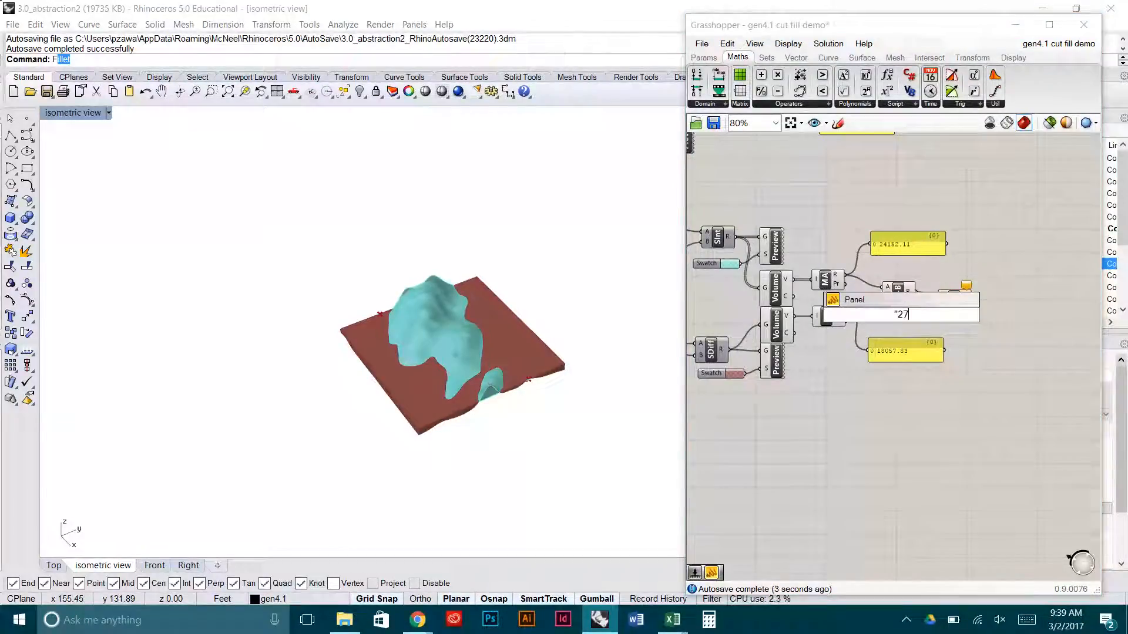
key(Return)
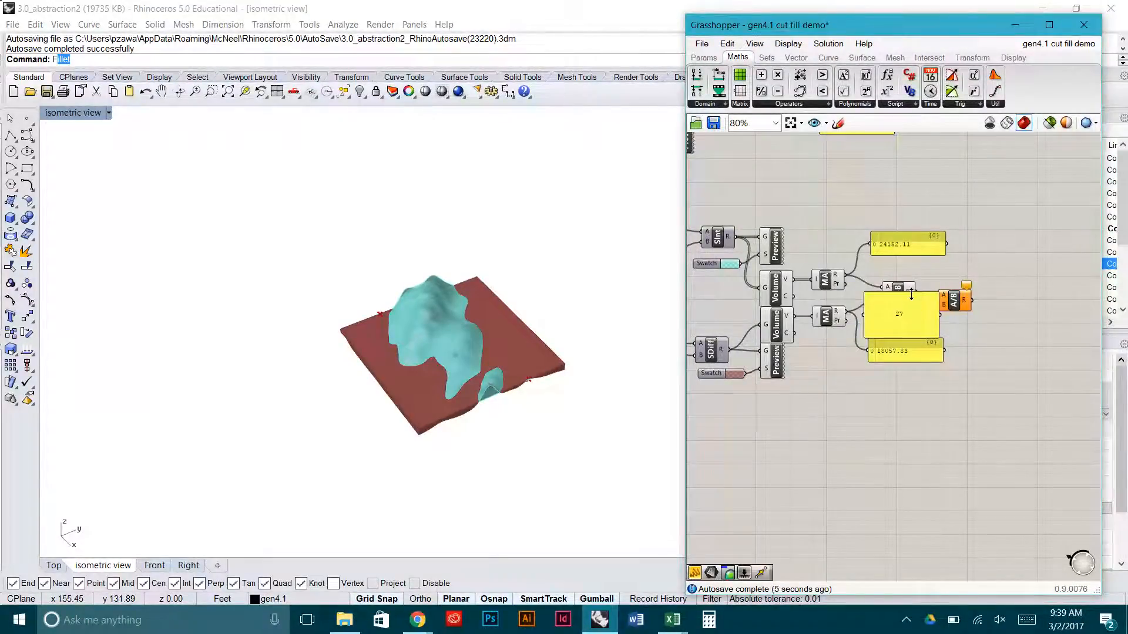
drag(911, 294, 1037, 319)
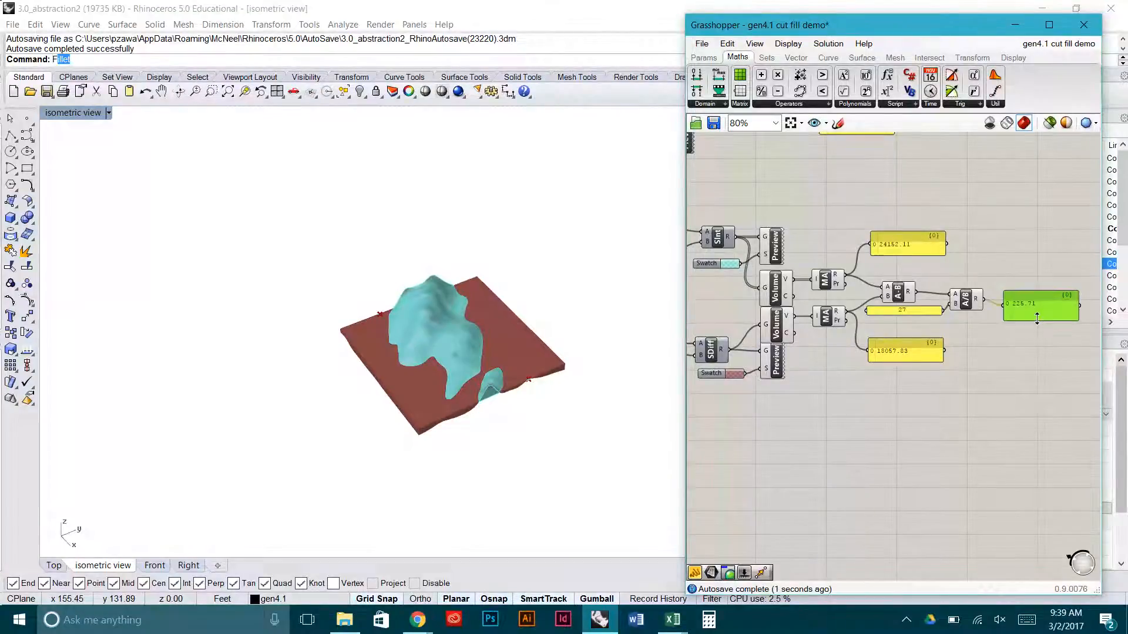
- Move the Unit Z component fed by the heightfield's Factor slider closer to the Move component
scroll(1029, 274, up, 3)
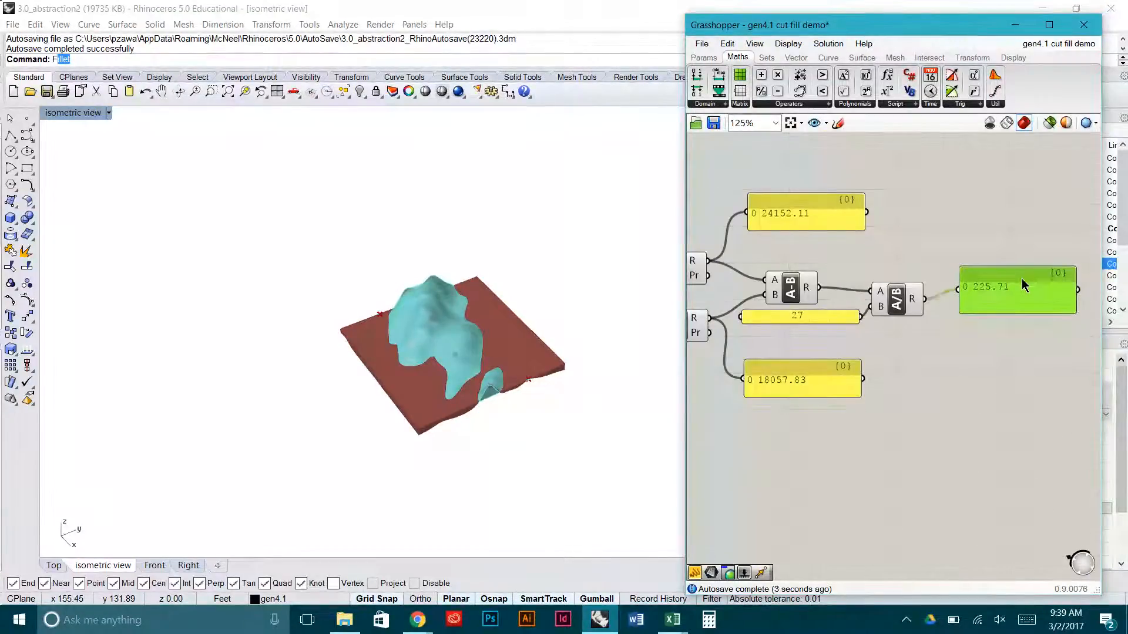
scroll(1001, 245, down, 4)
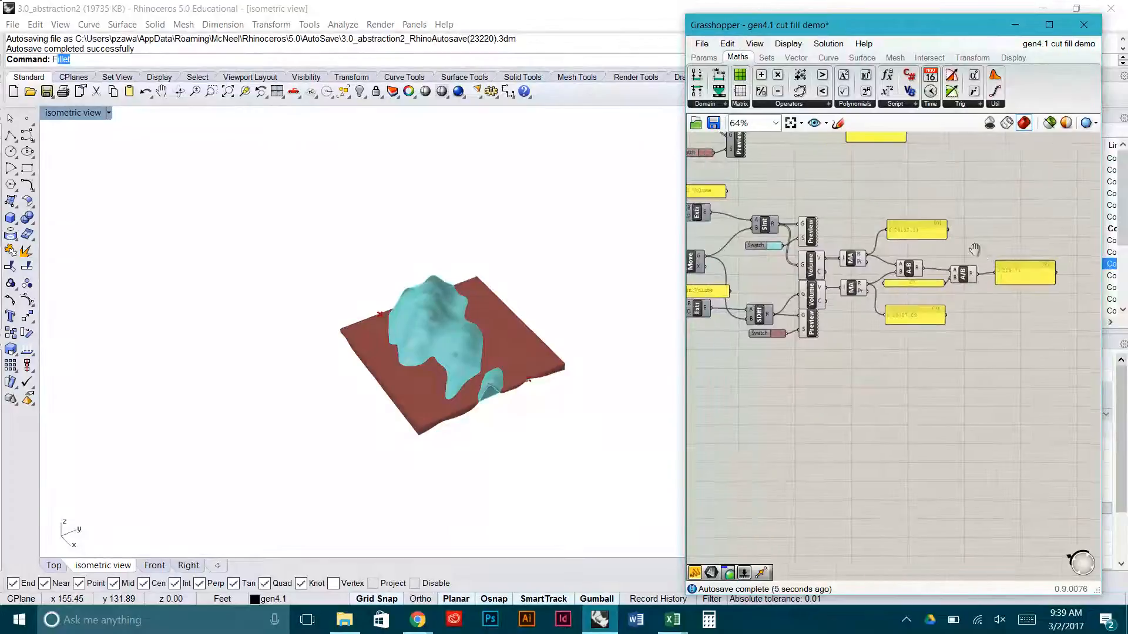
right_drag(913, 259, 959, 262)
right_drag(752, 284, 974, 298)
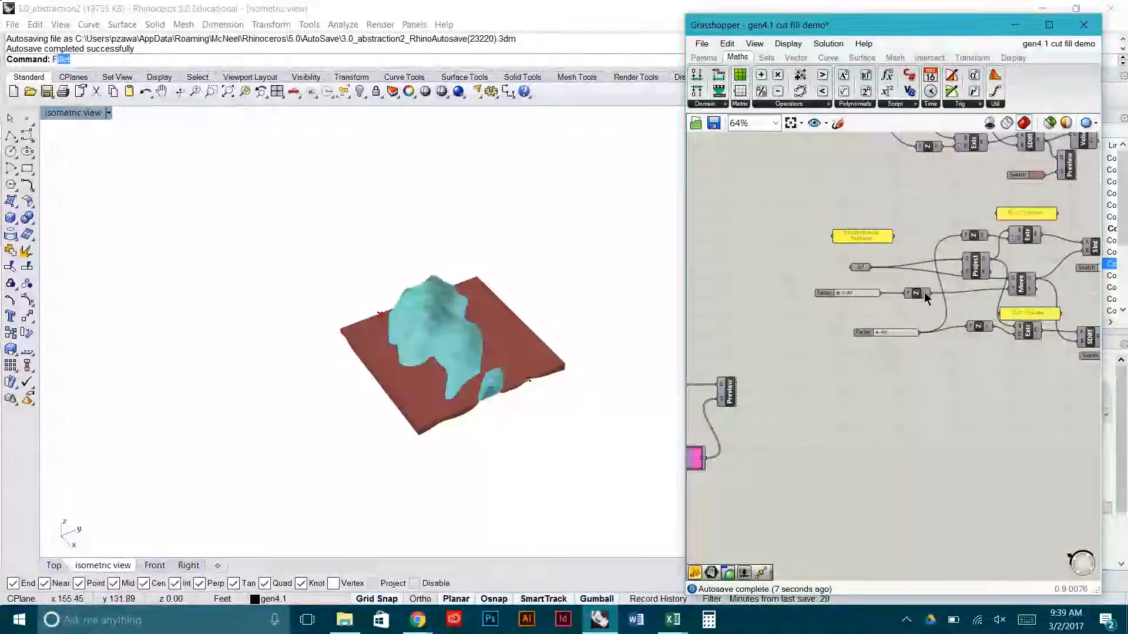
drag(916, 293, 968, 294)
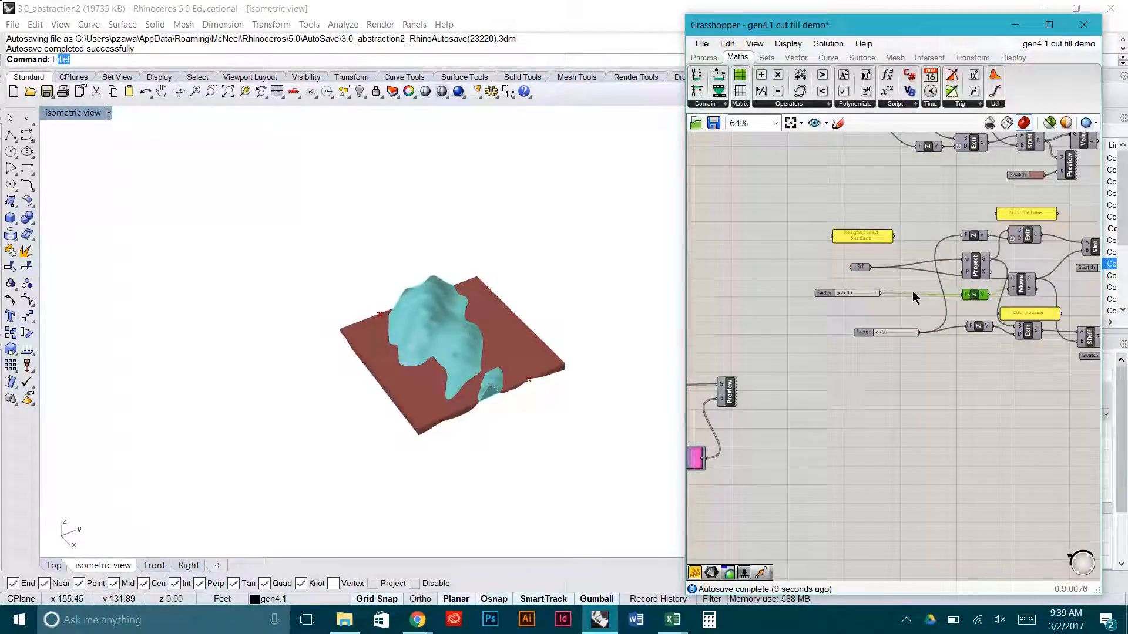
scroll(888, 297, up, 4)
scroll(893, 292, down, 4)
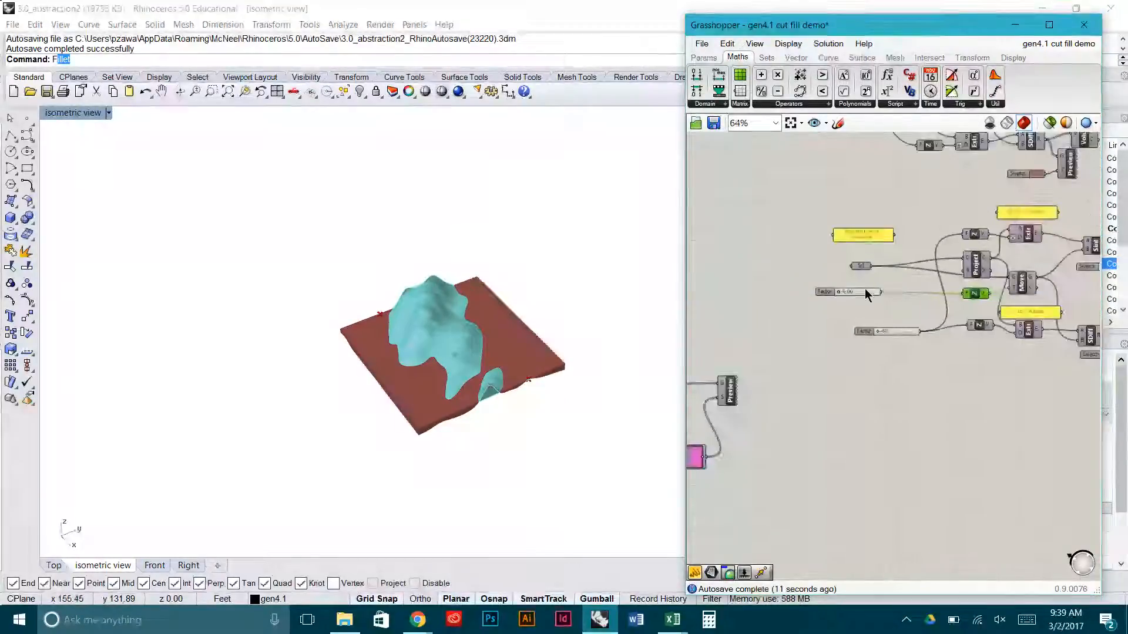
- Disconnect the -5.00 Factor slider from the factor input of the Unit Z component that drives the surface move
scroll(865, 294, up, 4)
click(840, 297)
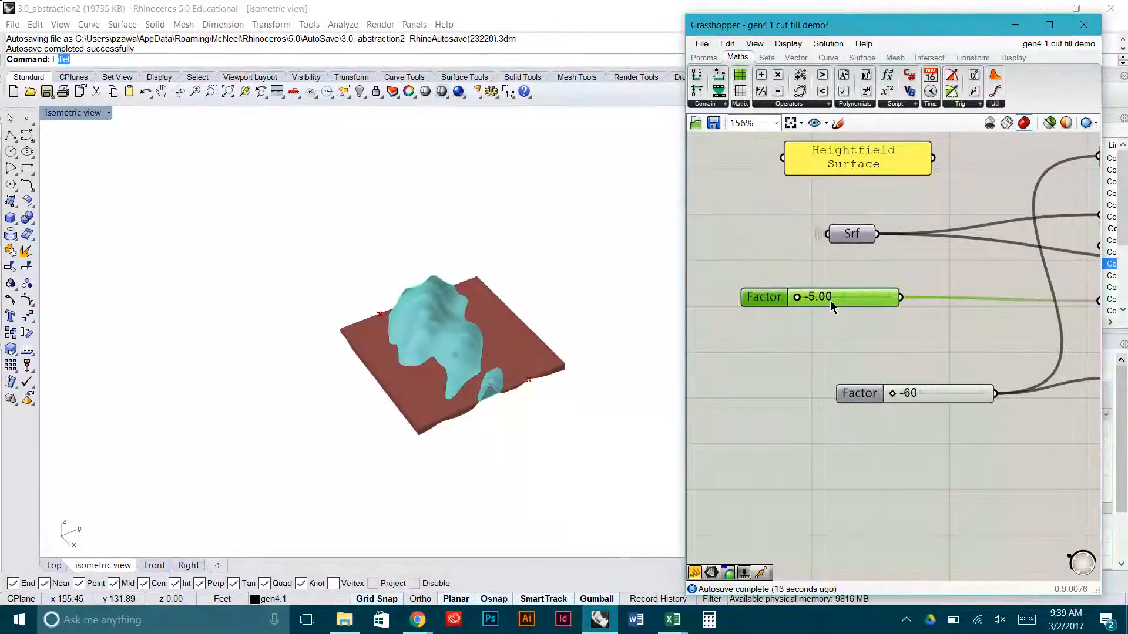
right_click(869, 300)
click(1060, 290)
right_drag(1068, 291, 963, 305)
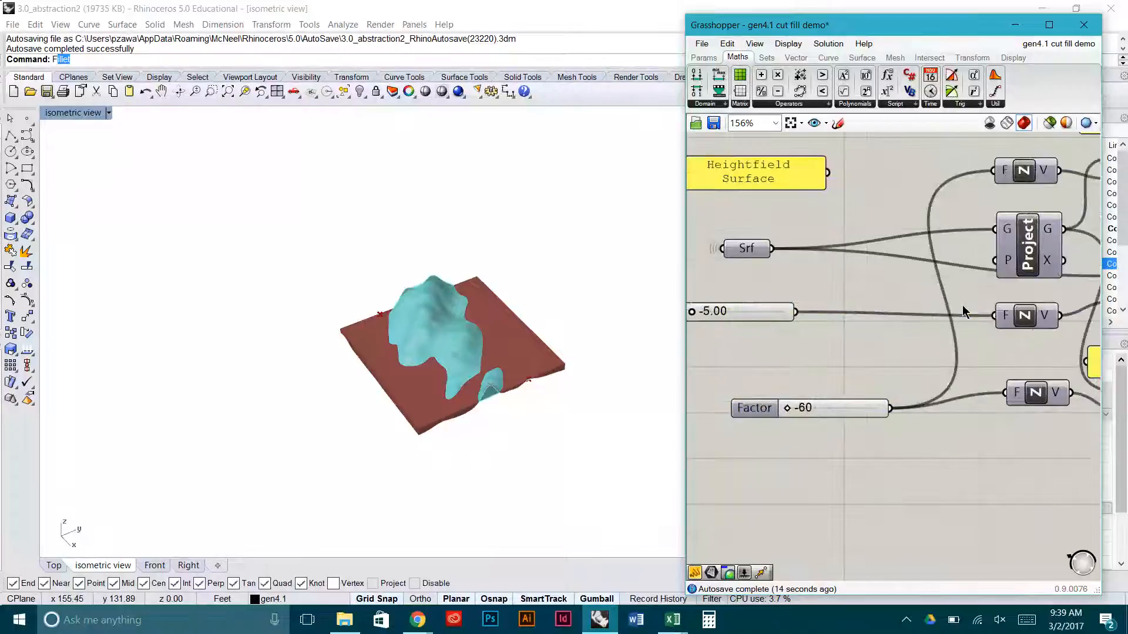
right_click(1014, 322)
mouse_move(1034, 446)
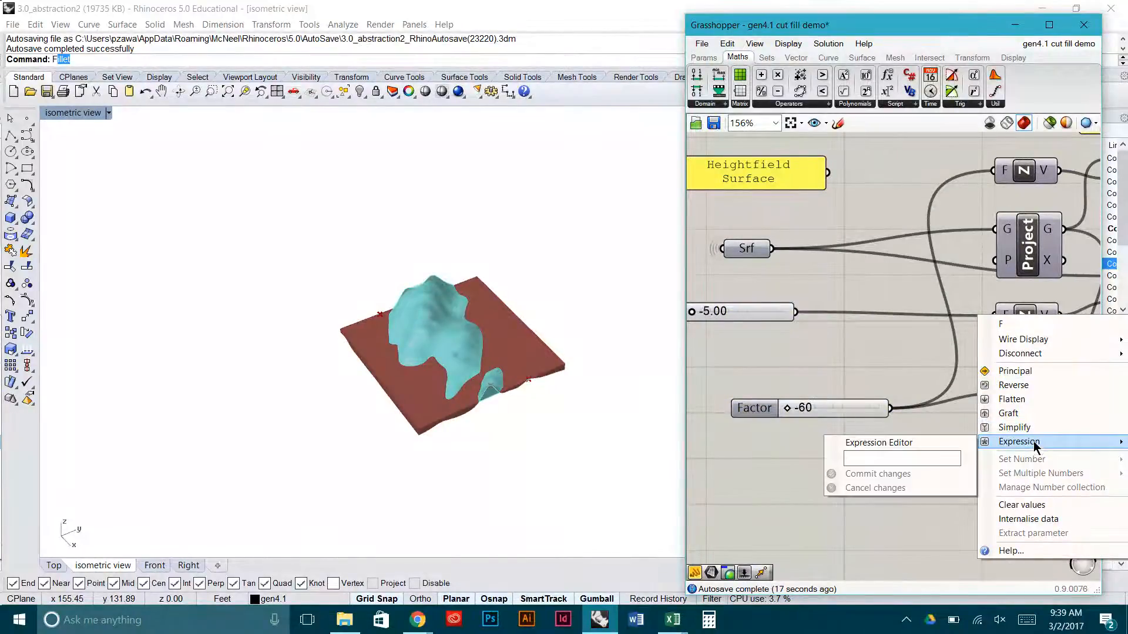
mouse_move(1025, 341)
click(957, 368)
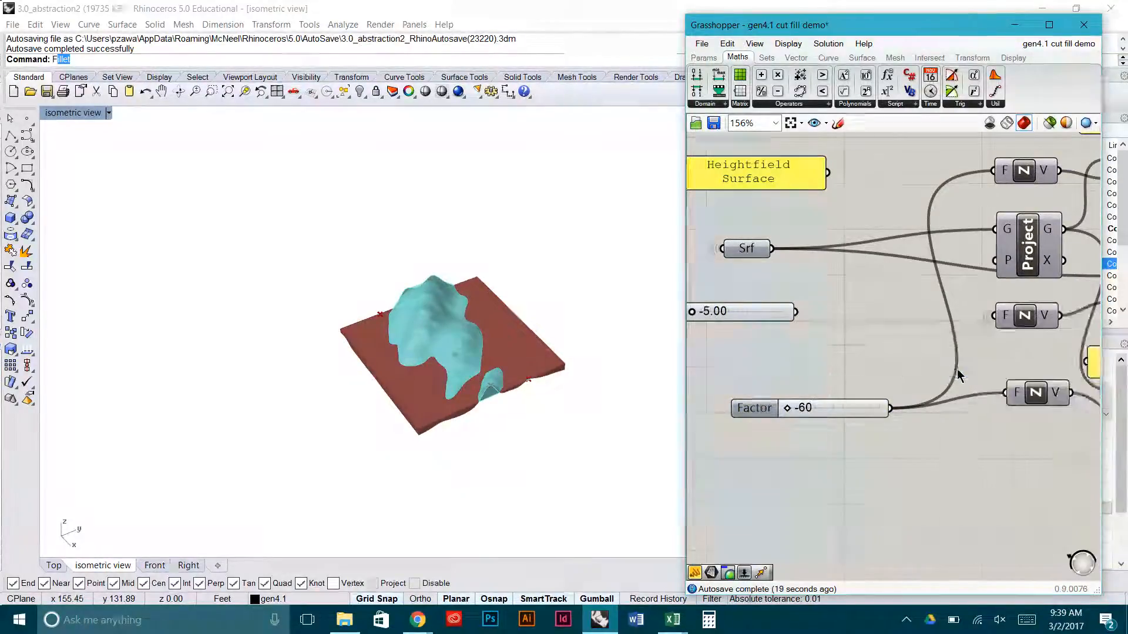
- Move the -5.00 Factor slider next to the division result panel and reconnect it to the Unit Z component
scroll(957, 375, down, 5)
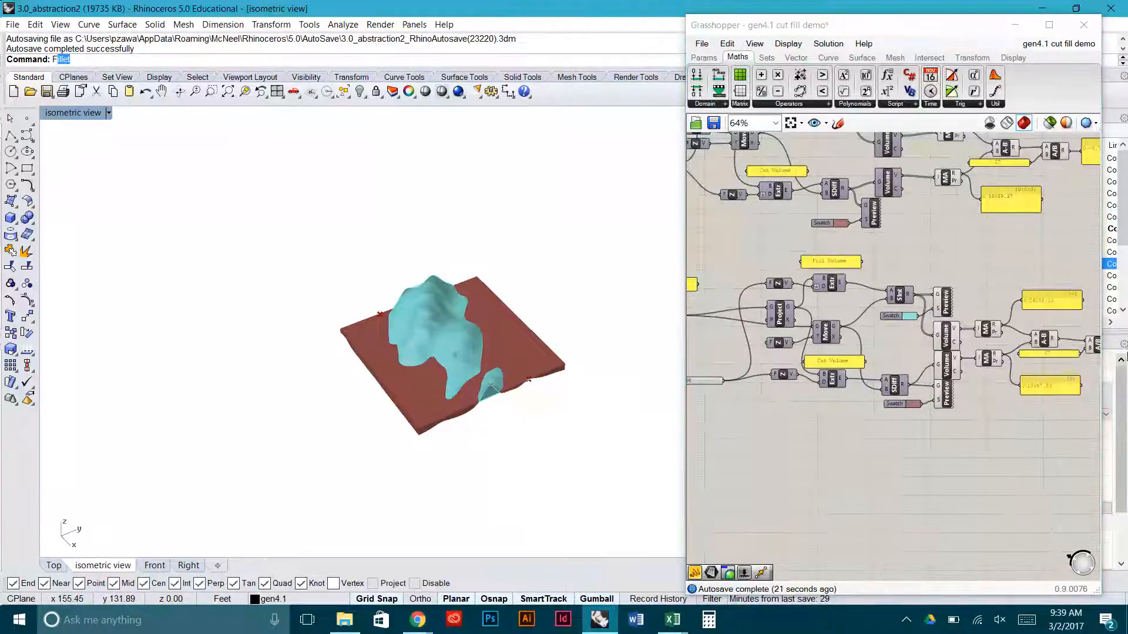
right_click(1026, 343)
right_drag(873, 327, 910, 320)
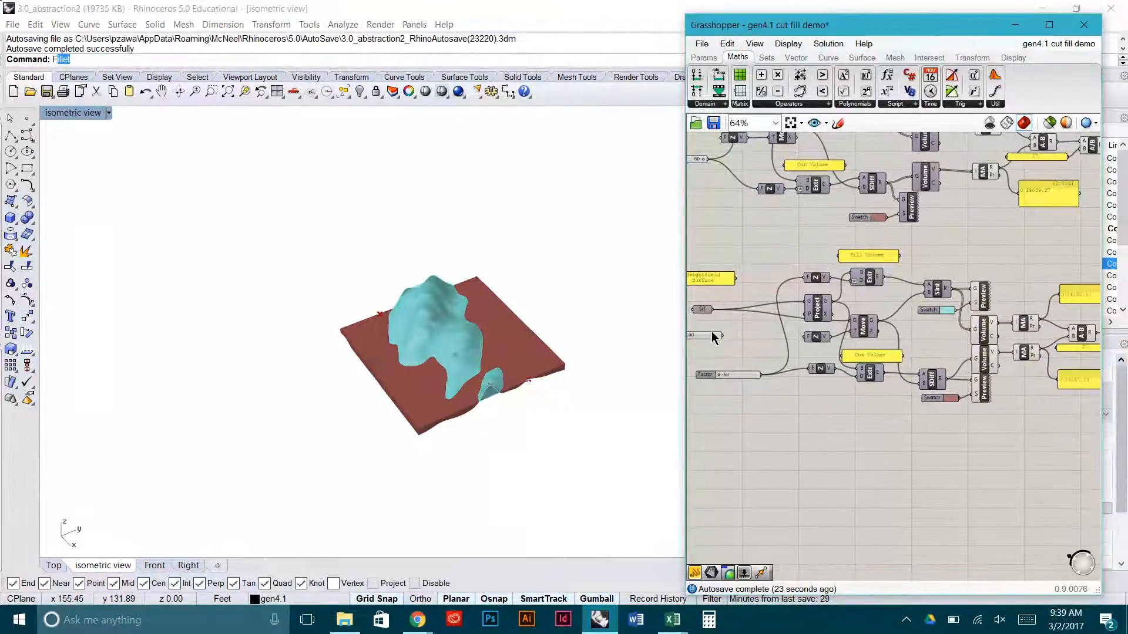
drag(713, 337, 963, 322)
- Open the moved Factor slider's settings and try limits of -5.00 for the maximum and -5 for the minimum
scroll(963, 322, up, 4)
double_click(886, 322)
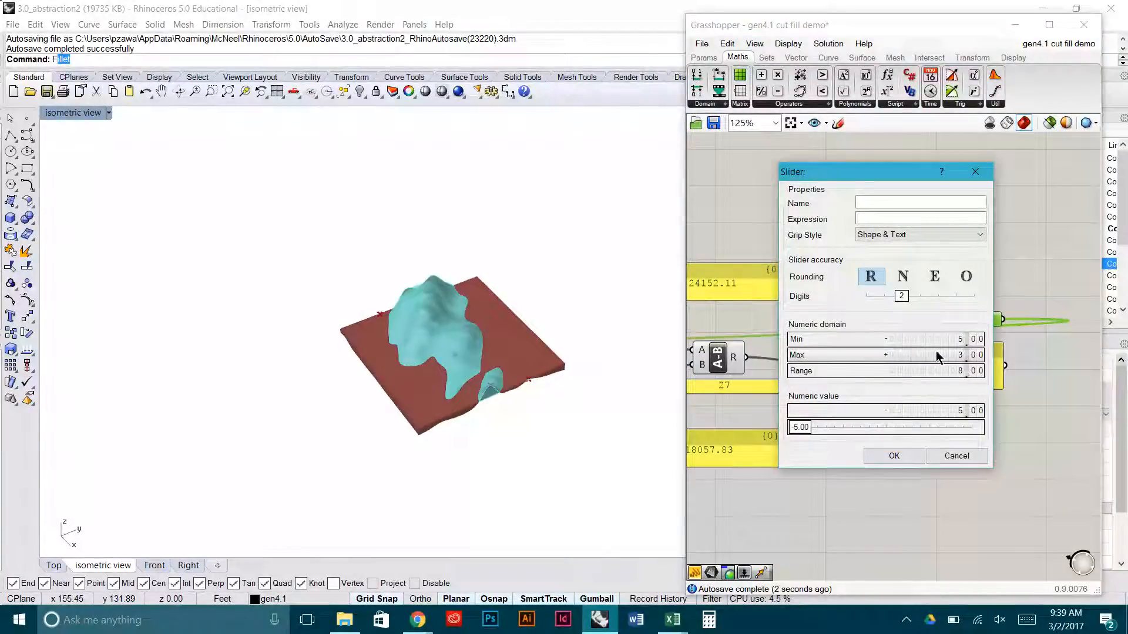
double_click(938, 355)
text(-)
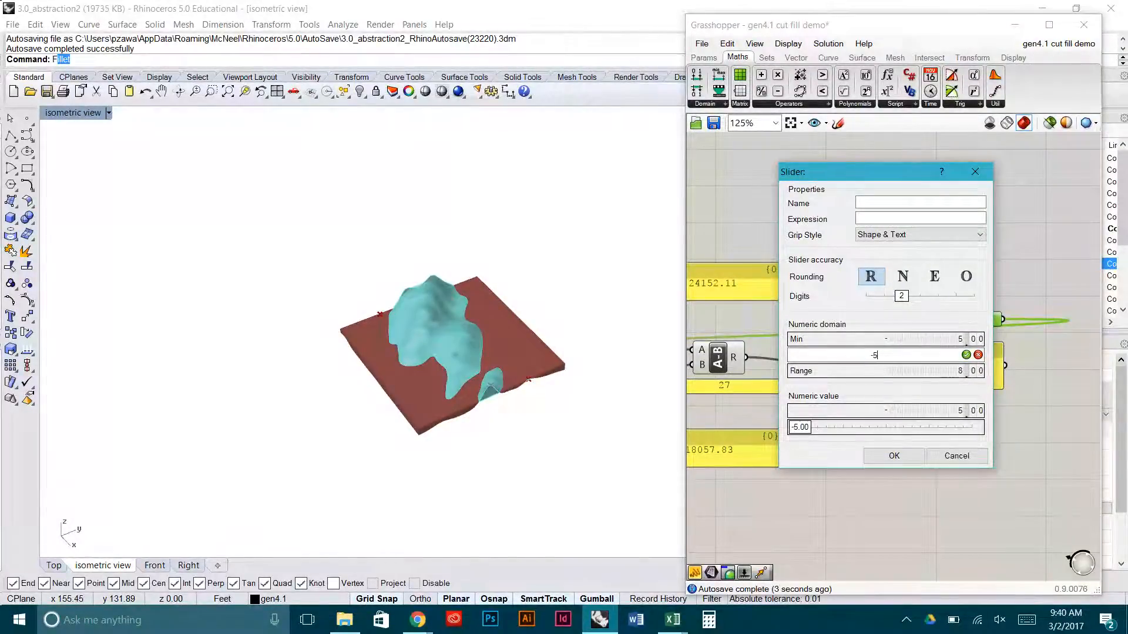
text(5.00)
key(Return)
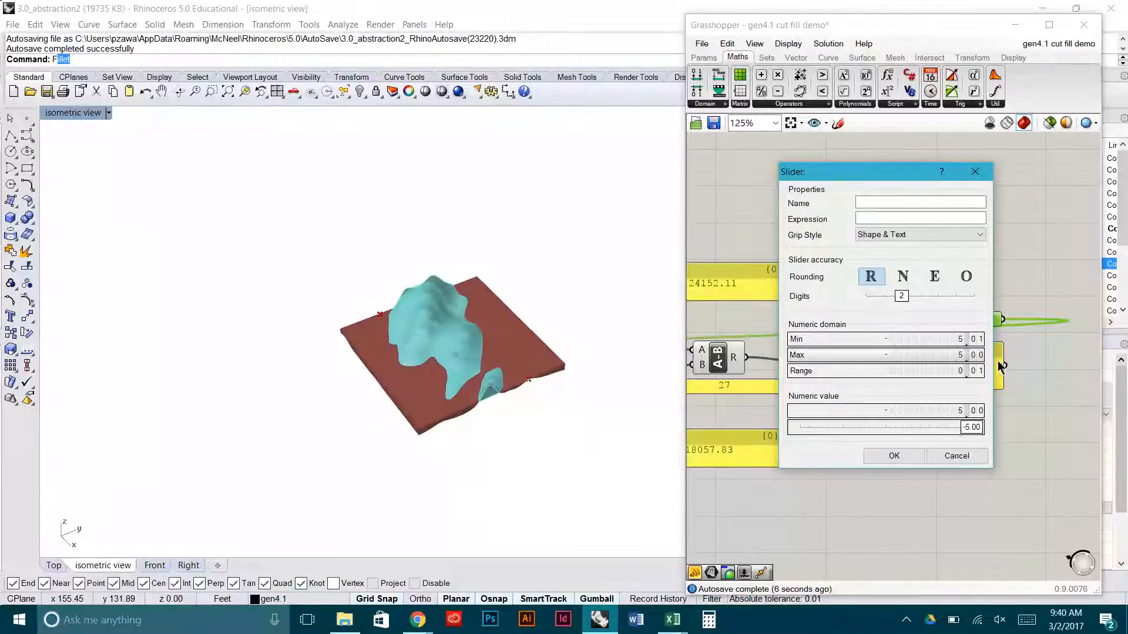
double_click(980, 343)
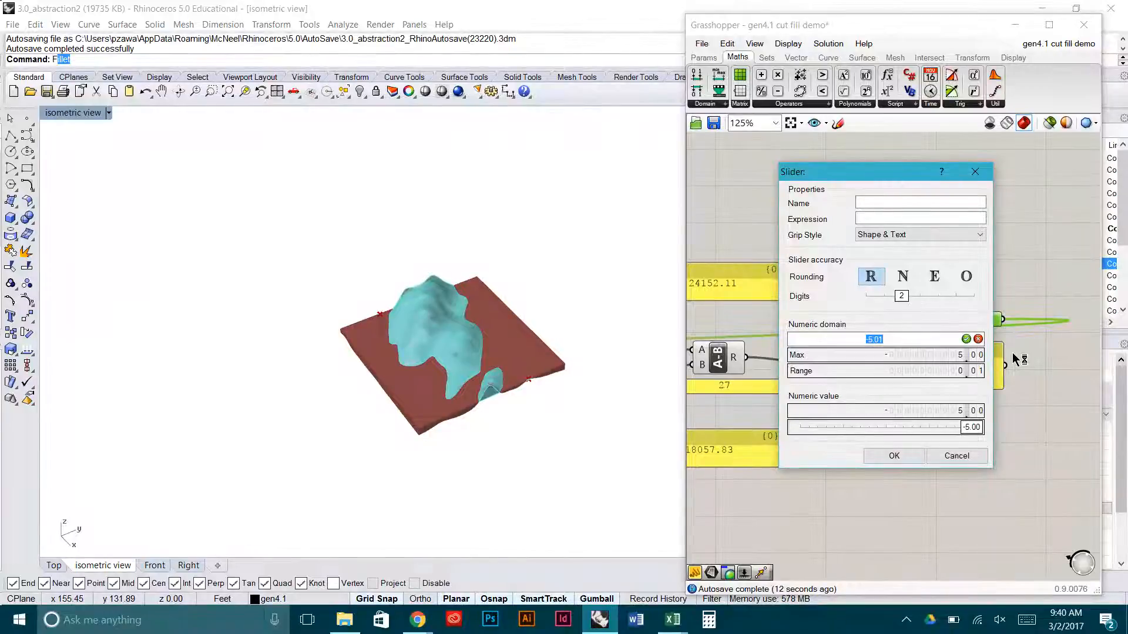
text(-5)
key(Return)
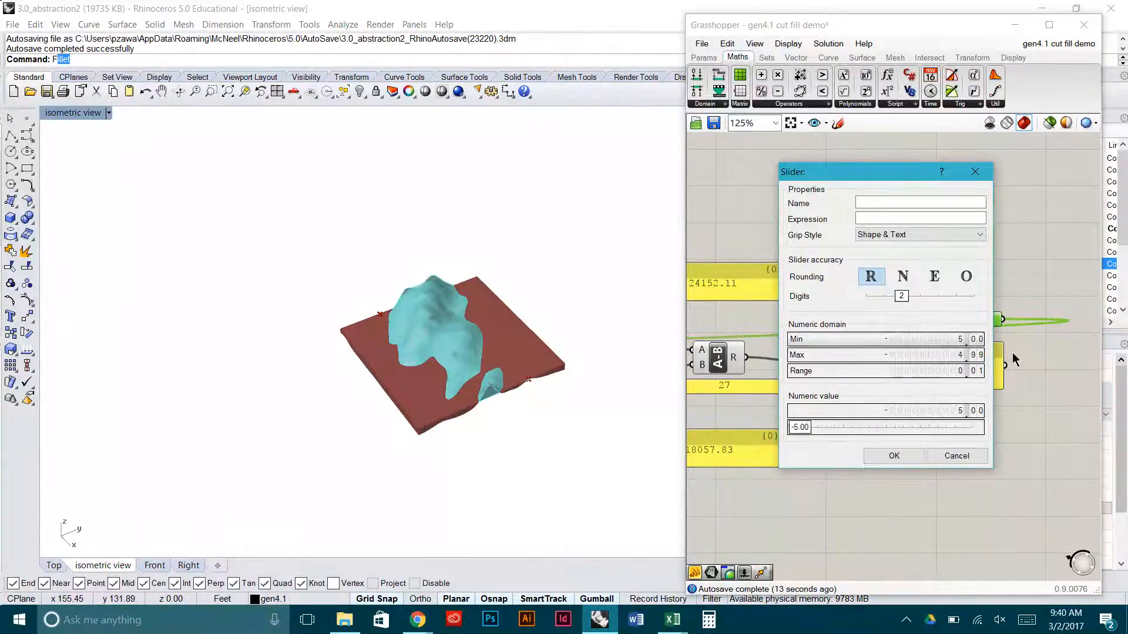
- Set the slider's maximum to -6.00 to push the minimum down, raise the maximum to -5, and accept the settings
double_click(940, 356)
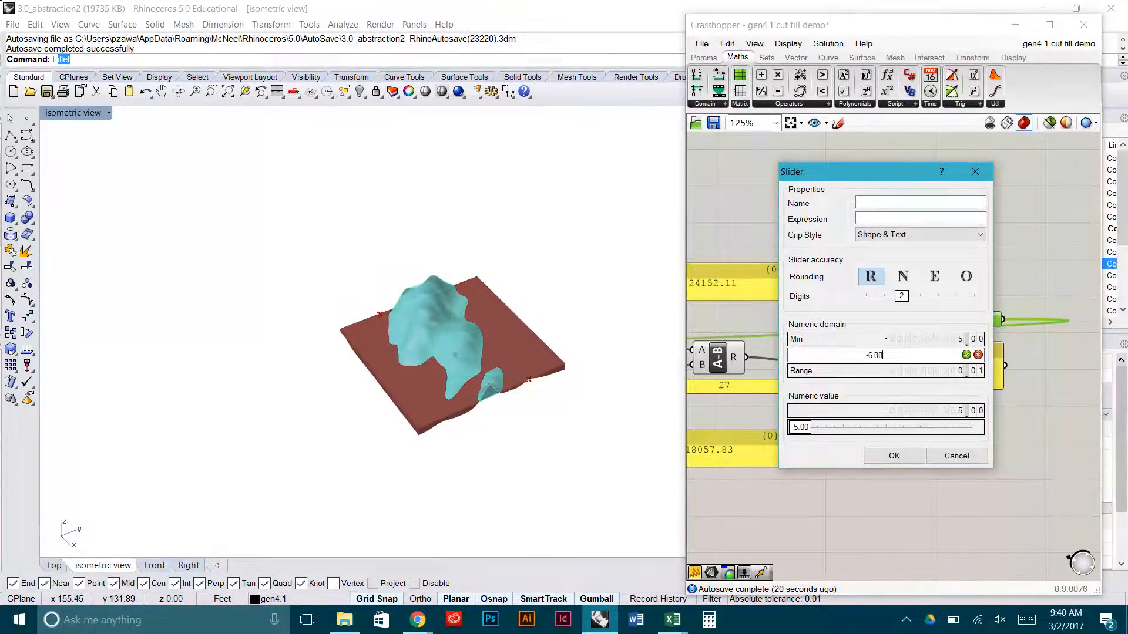
key(Return)
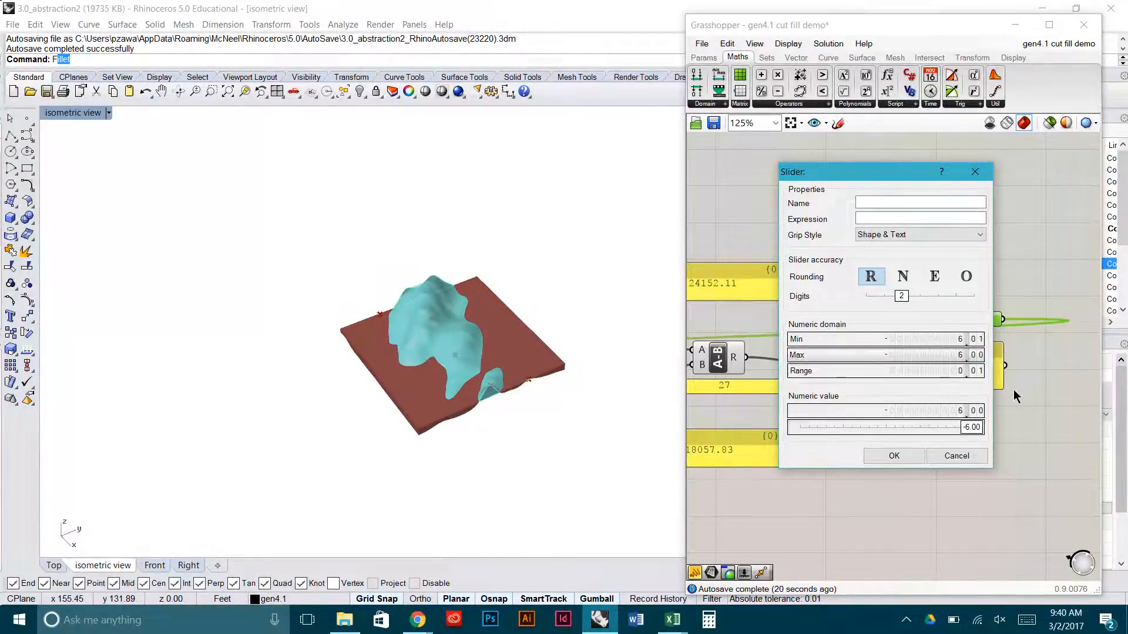
double_click(973, 338)
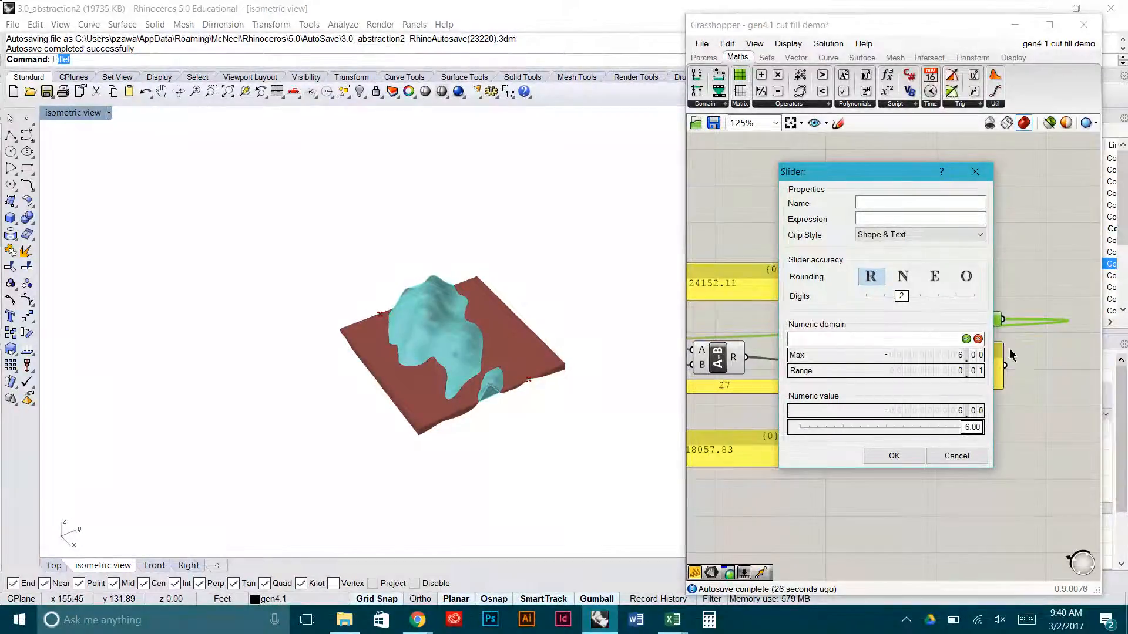
key(Tab)
text(-5)
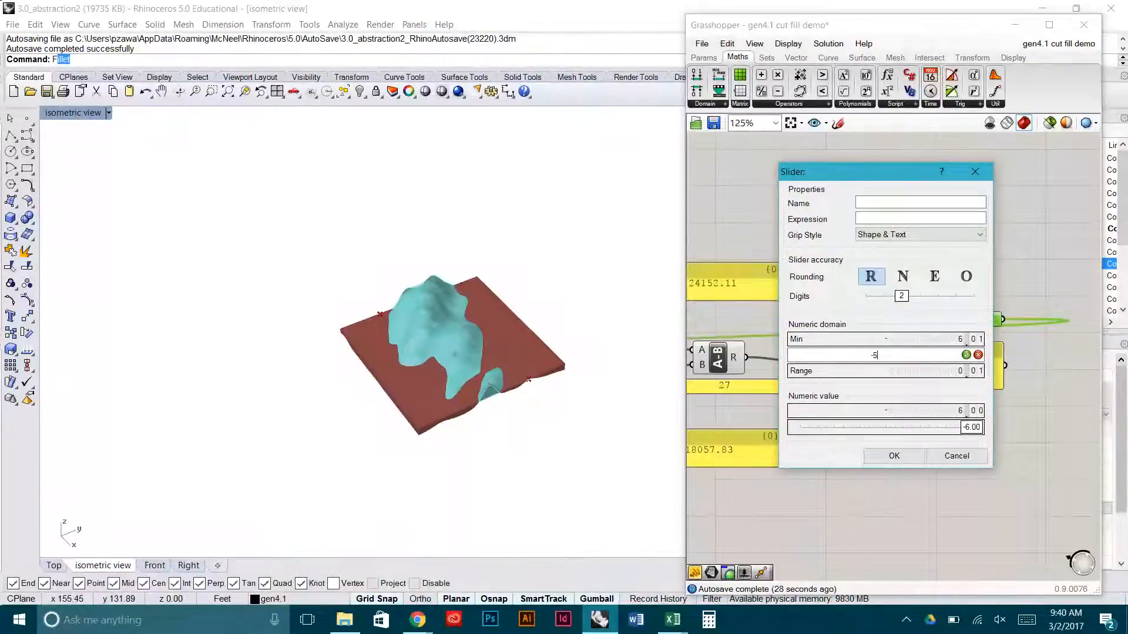
key(Return)
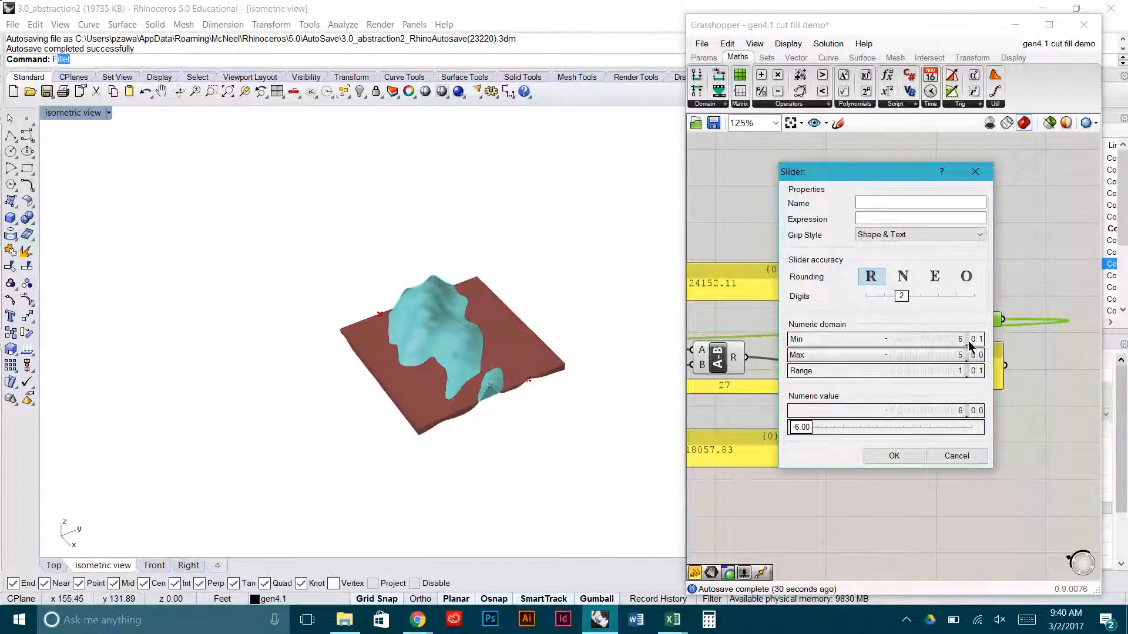
click(894, 456)
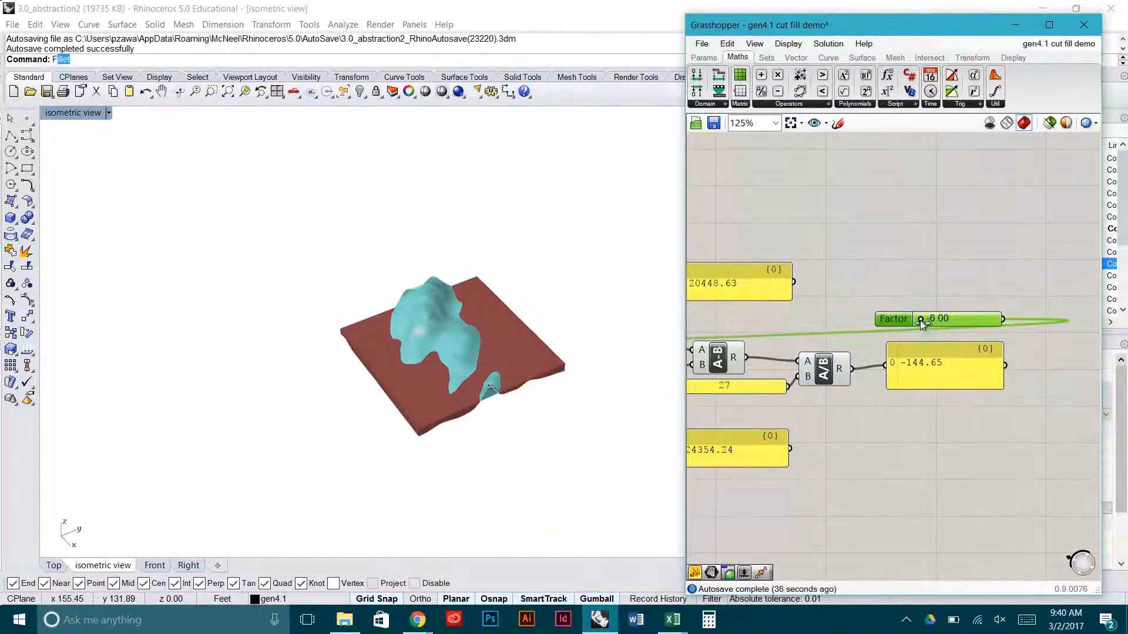
- Try Factor slider values of -5.67, -5.59 and -5.5 to bring the net cut-and-fill difference towards zero
drag(922, 320, 944, 323)
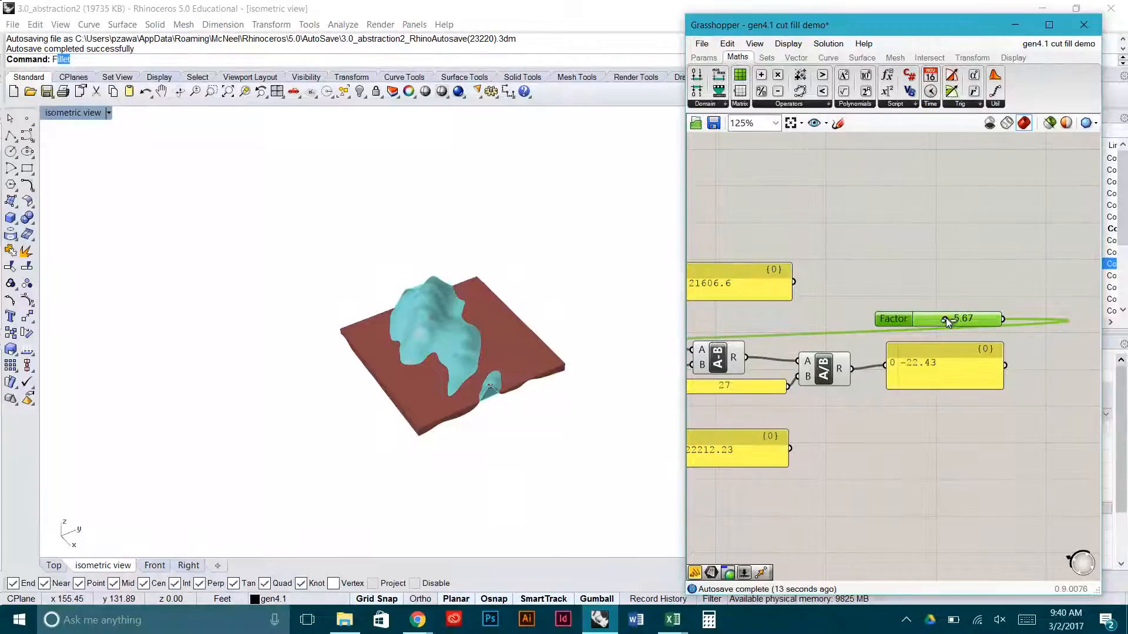
drag(947, 321, 951, 321)
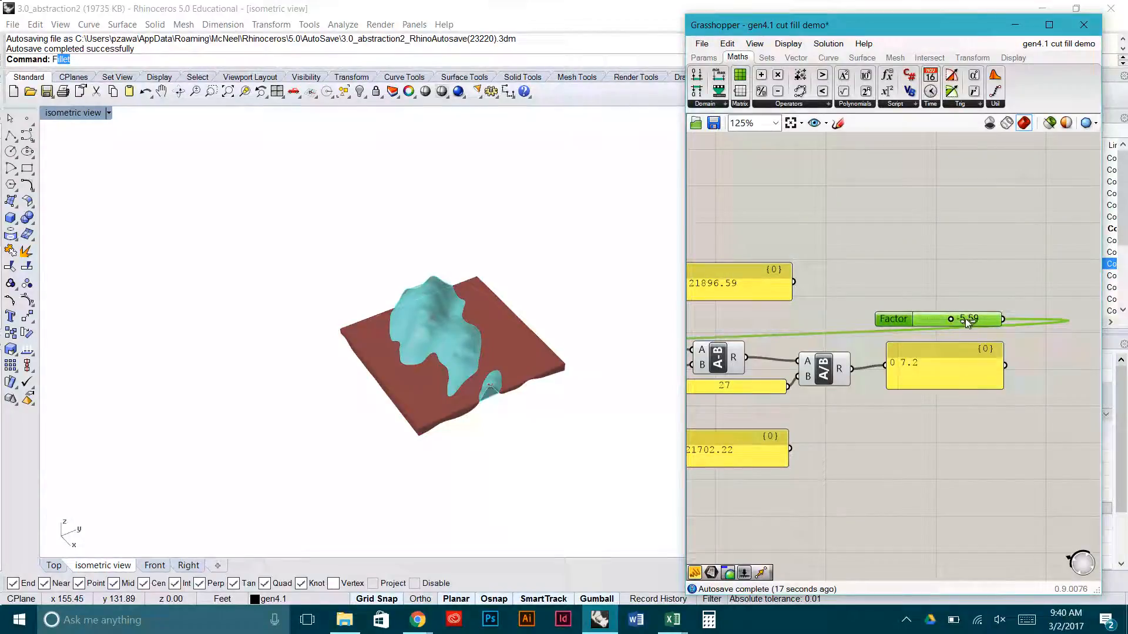
double_click(978, 323)
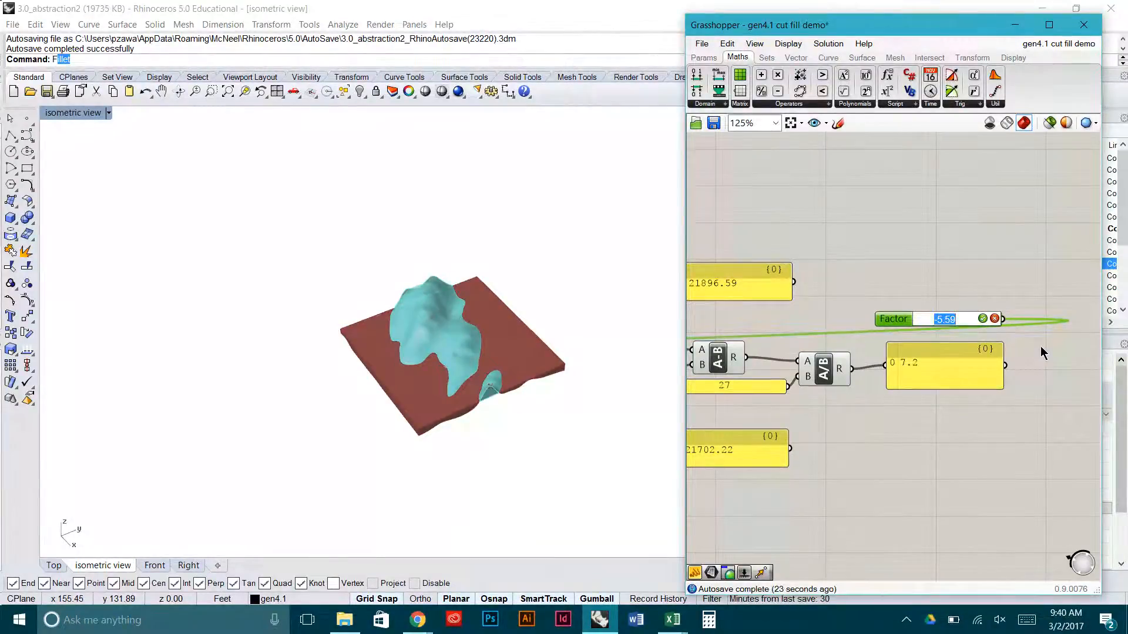
text(-)
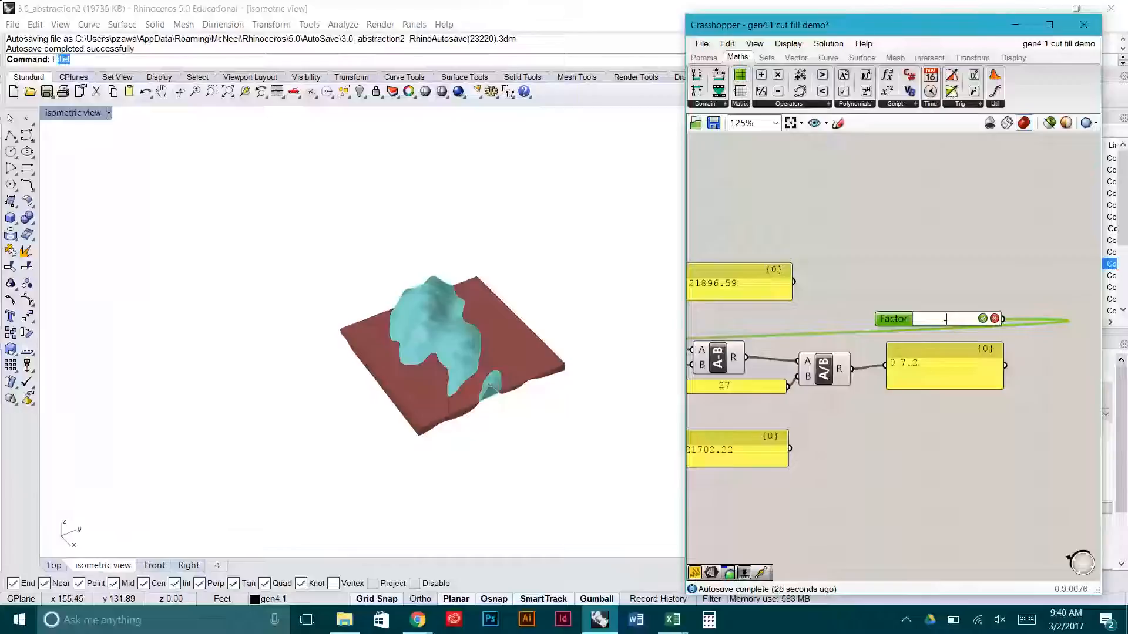
text(5.5)
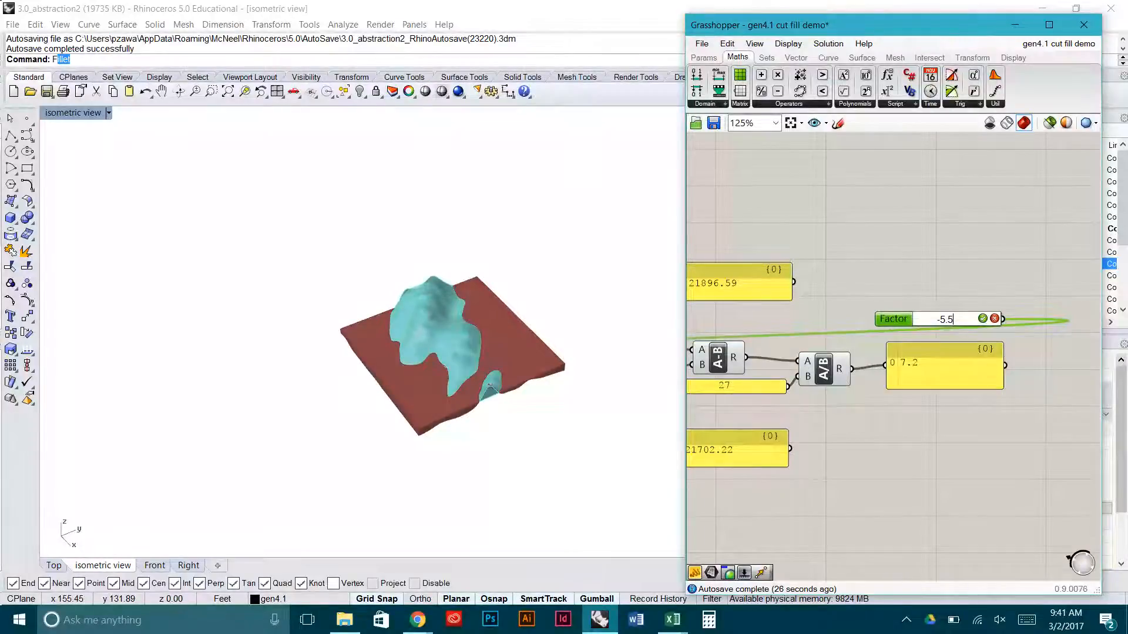
key(Return)
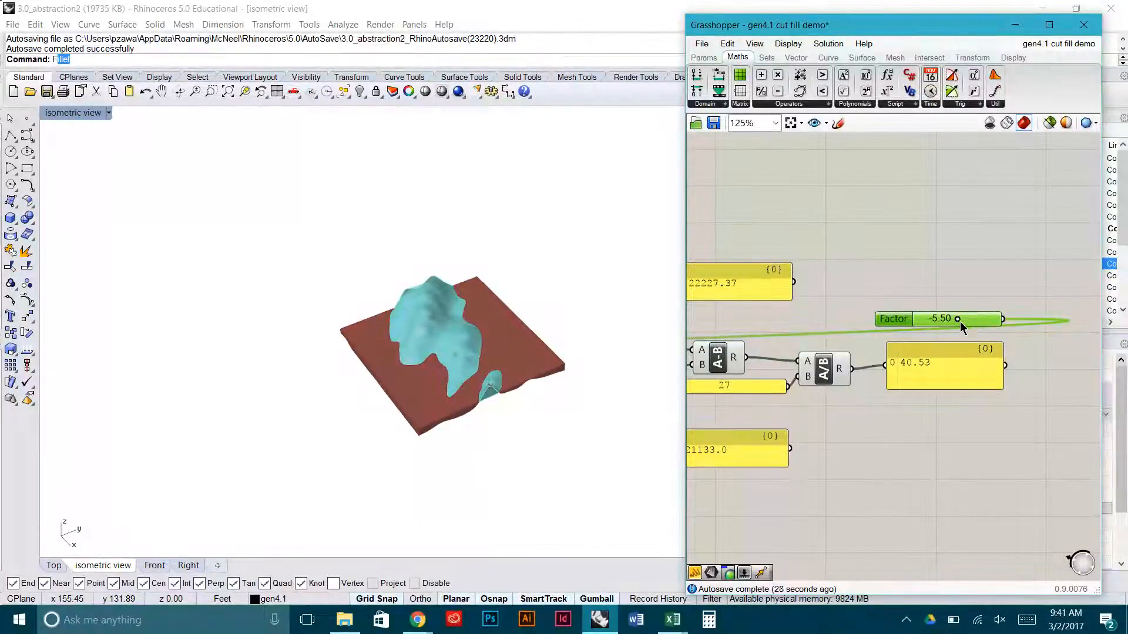
- Try Factor slider values of -5.60 and -5.63 to bring the net volume closer to balance
drag(956, 320, 948, 324)
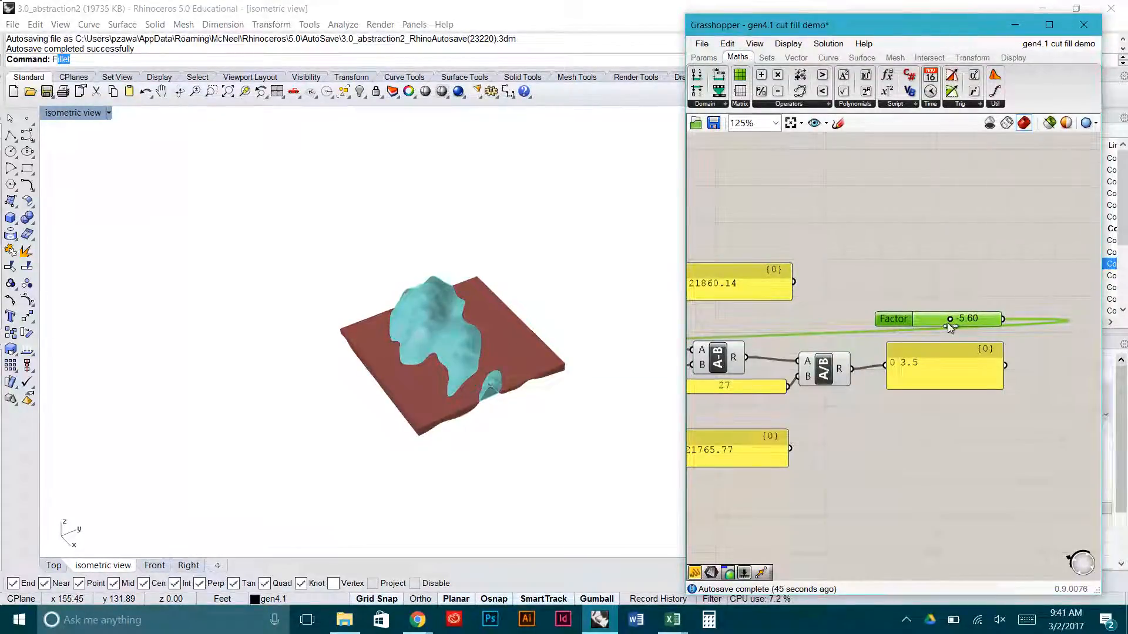
double_click(947, 323)
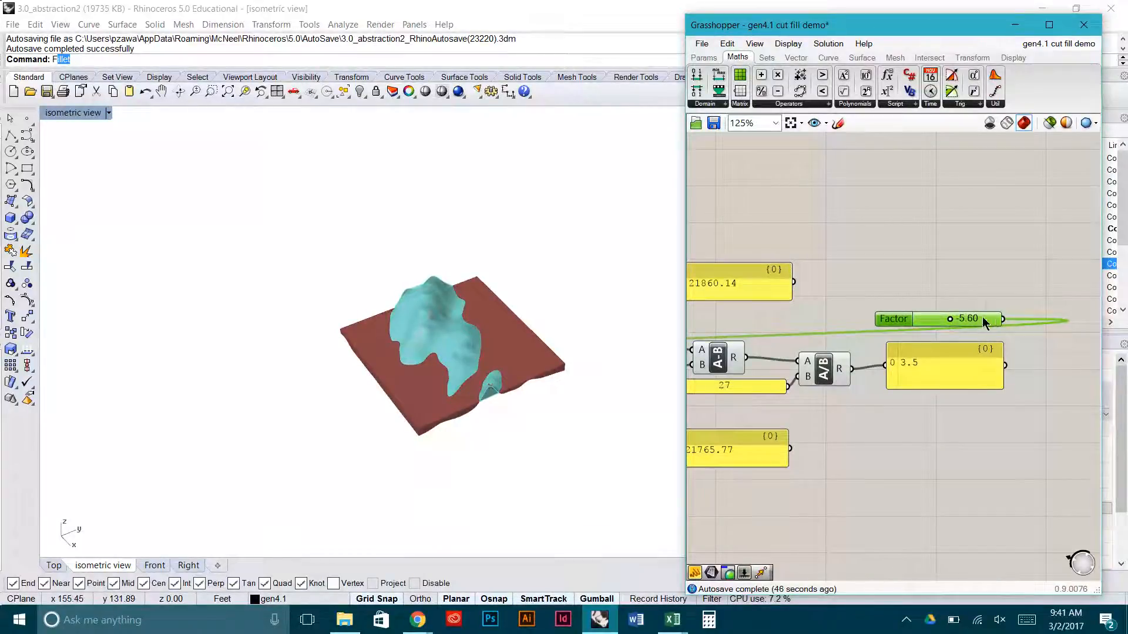
text(-5)
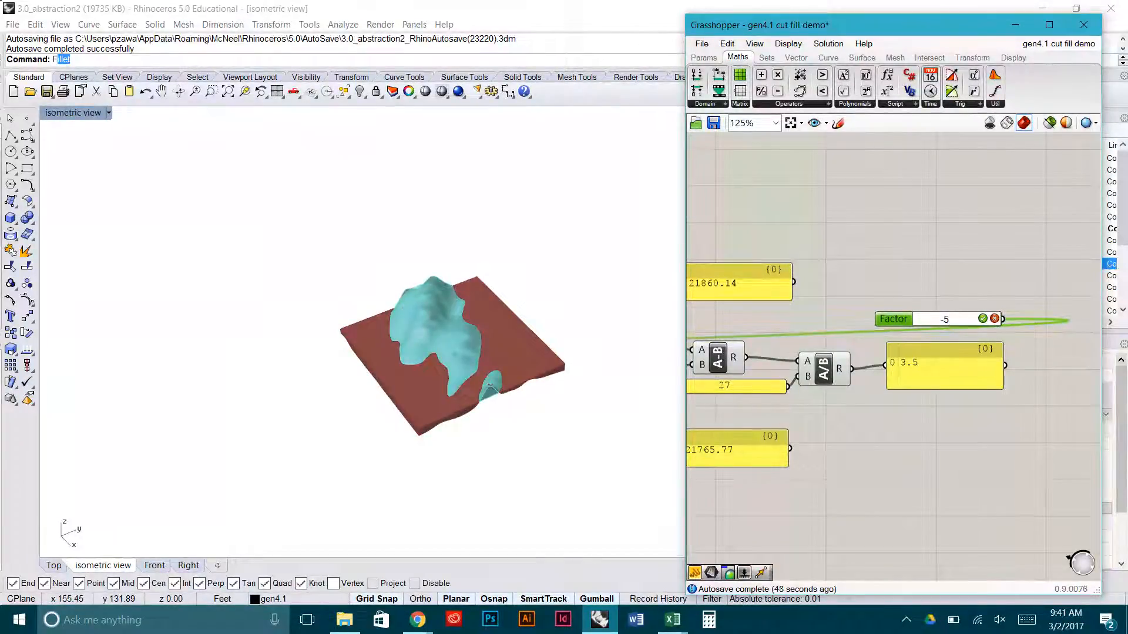
text(.63)
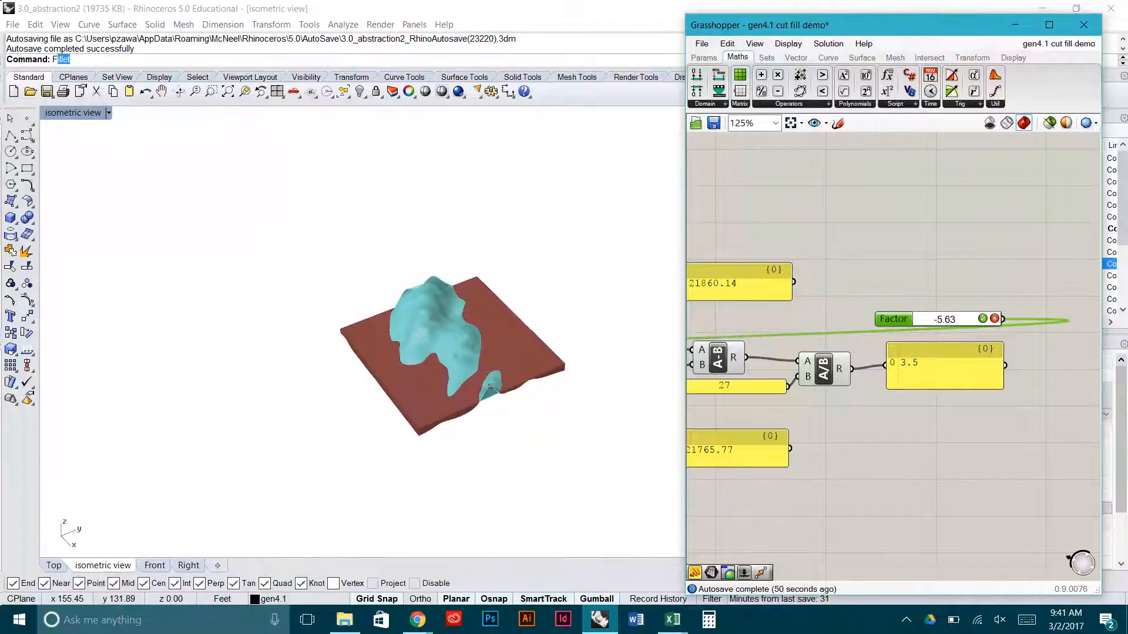
key(Return)
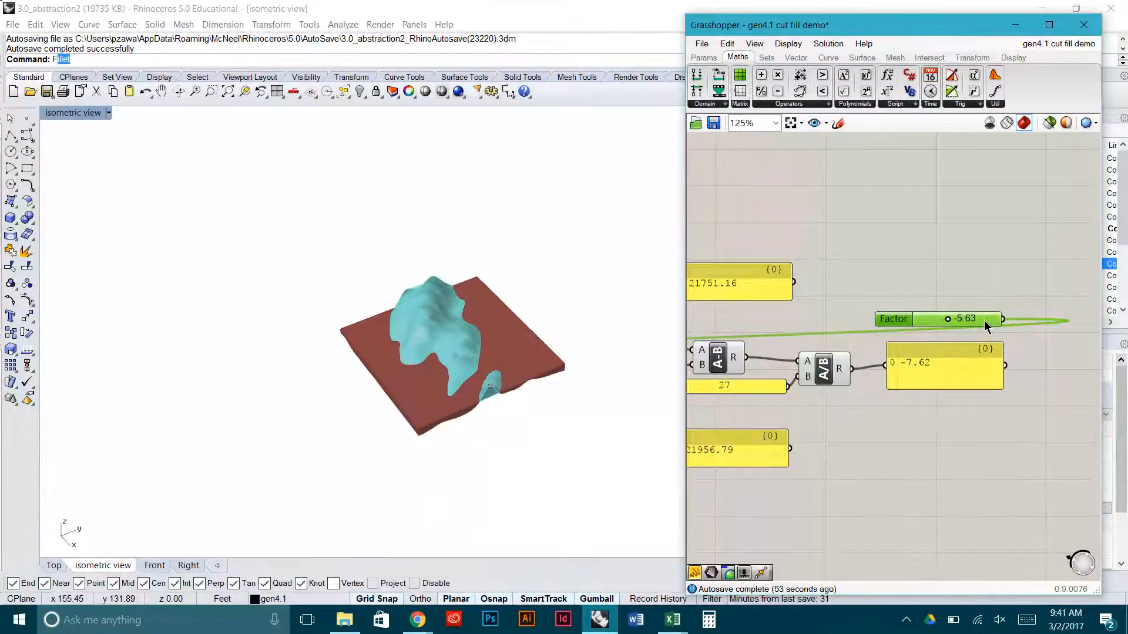
- Set the Factor slider to -5.61 and line it up with the edge of the result panel below it
double_click(985, 321)
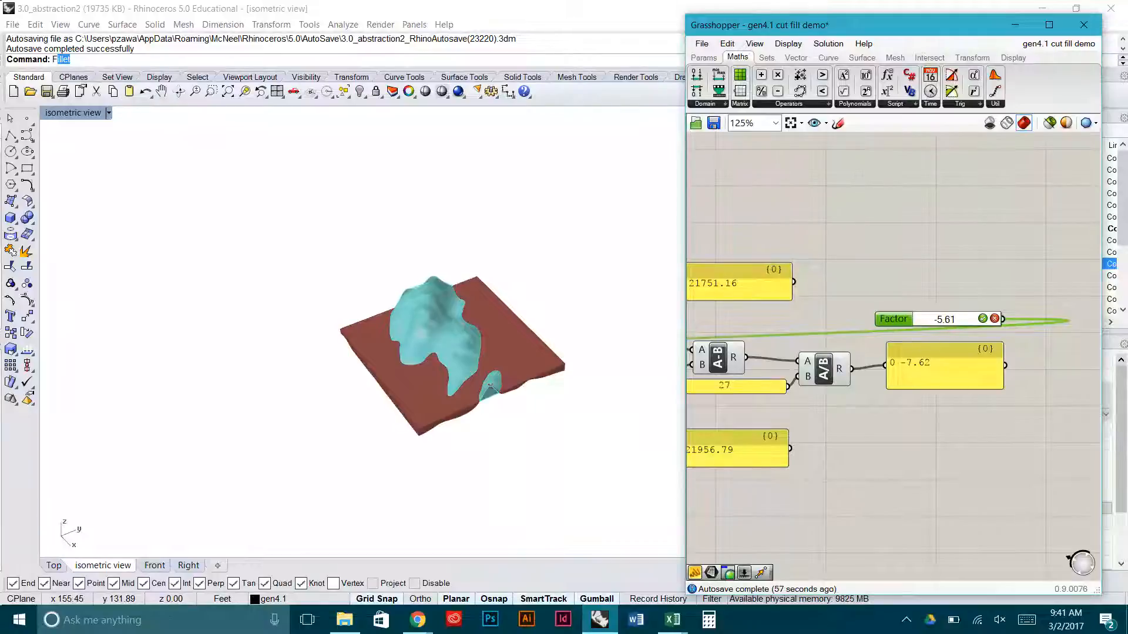
key(Return)
click(1006, 410)
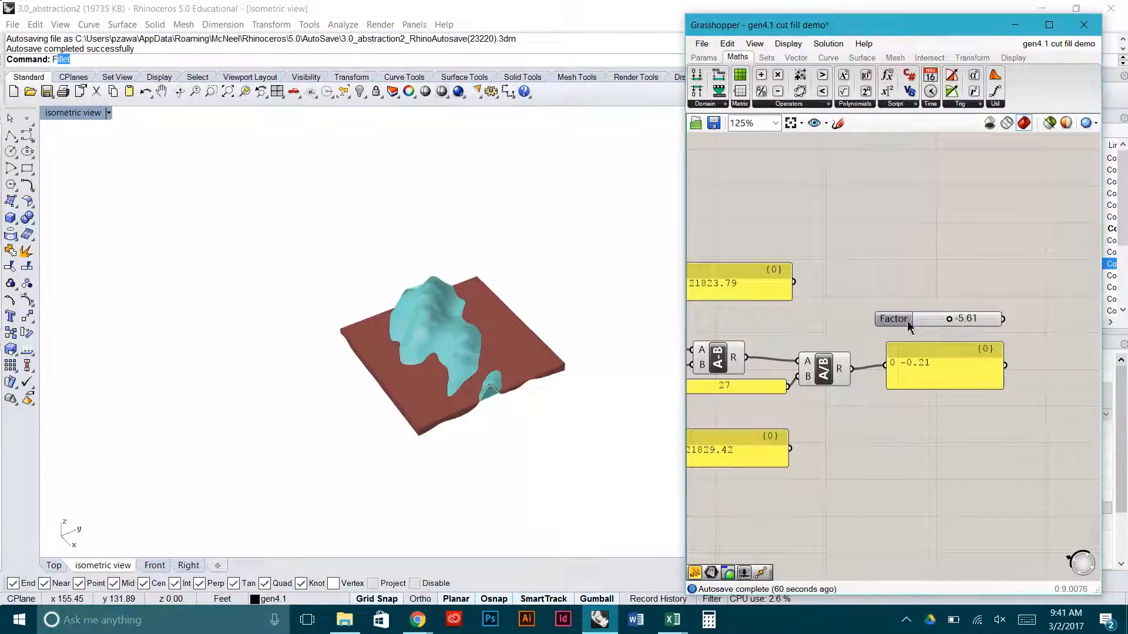
drag(901, 319, 911, 327)
click(824, 286)
- Turn off the preview of the two Volume components in the lower cut-and-fill definition
right_drag(594, 332, 511, 315)
scroll(876, 290, down, 3)
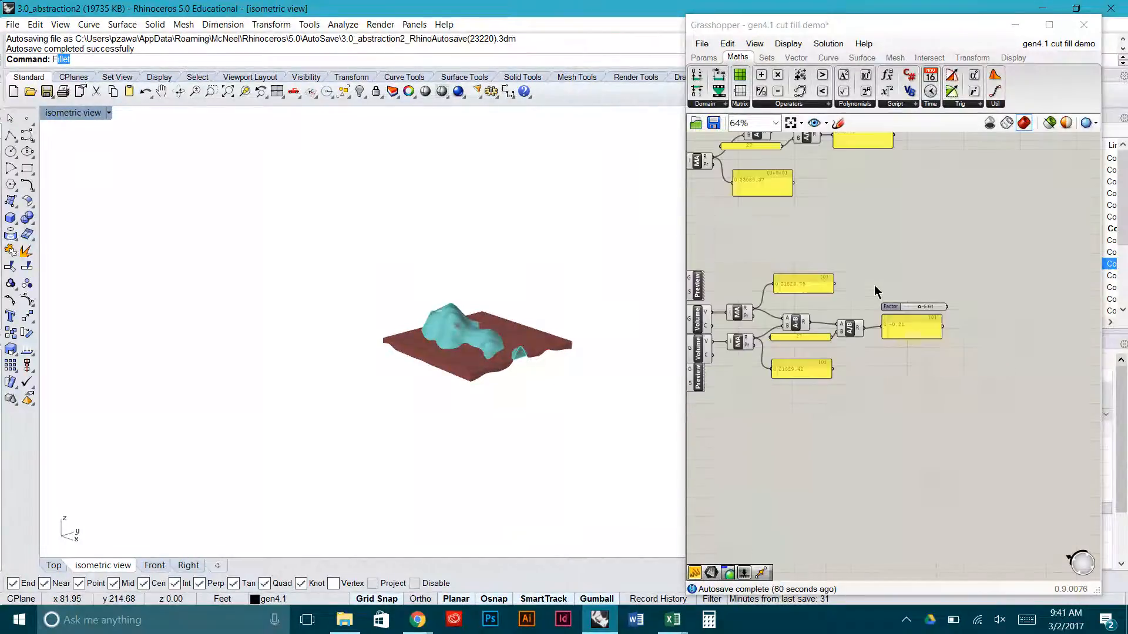
right_drag(876, 288, 933, 330)
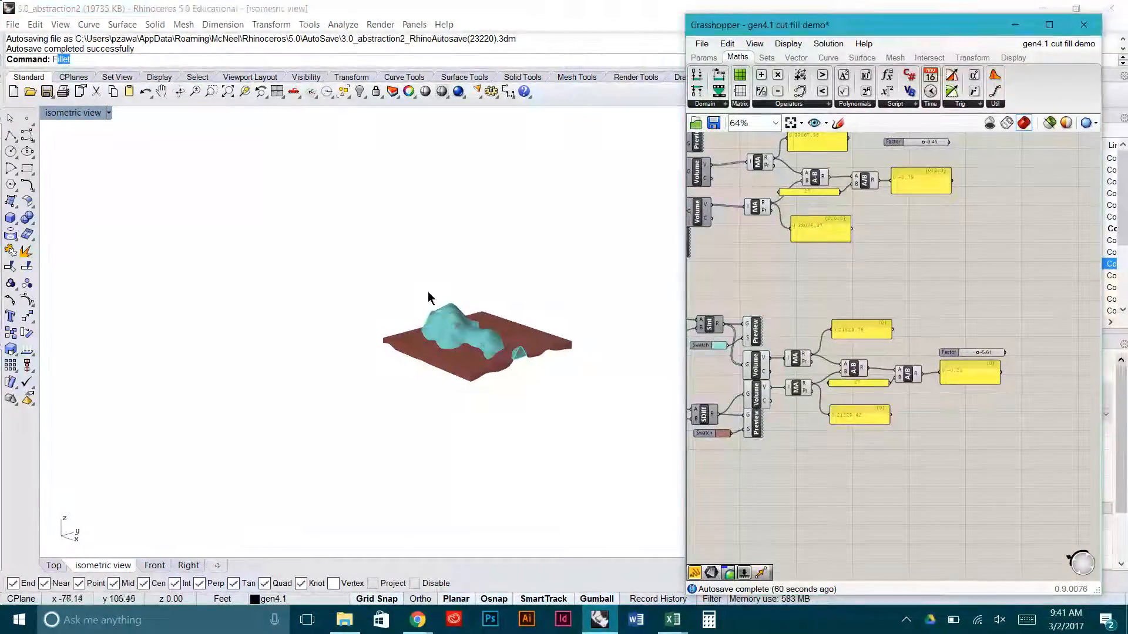
right_drag(427, 293, 434, 347)
scroll(493, 340, up, 8)
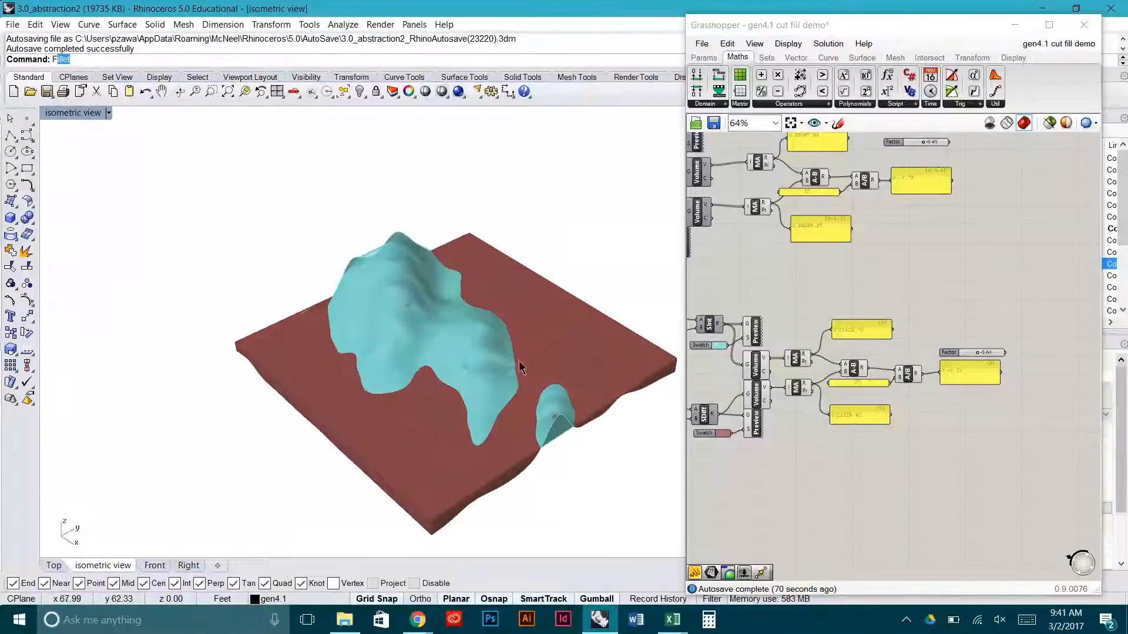
right_drag(520, 361, 485, 376)
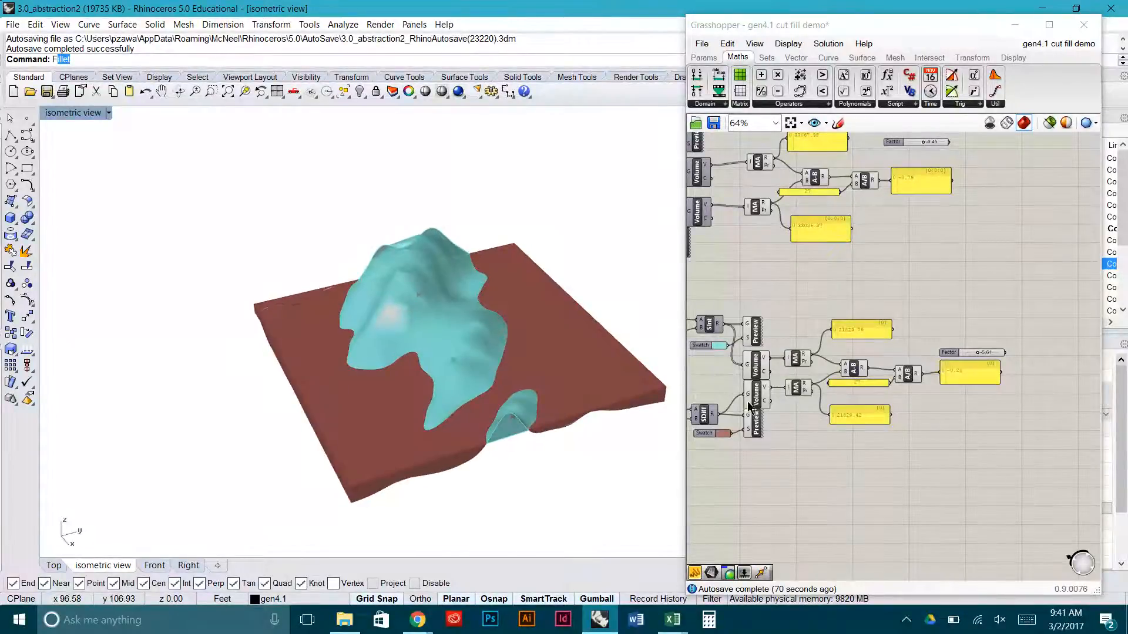
drag(782, 407, 753, 351)
middle_click(753, 351)
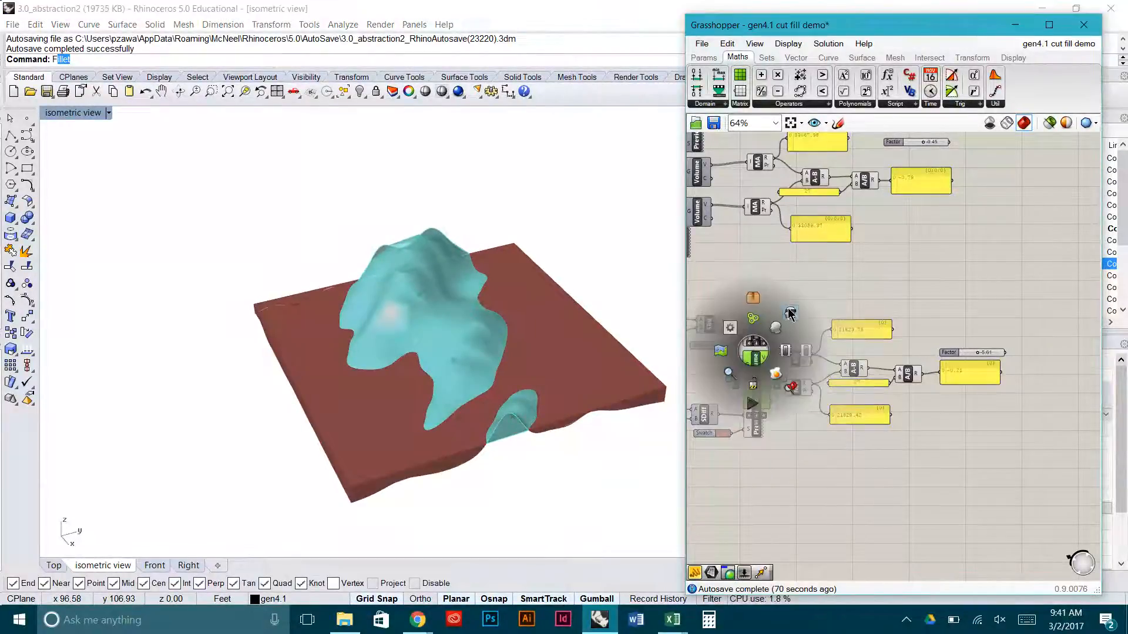
click(790, 313)
click(801, 284)
- Examine the balanced fill and cut volumes from several angles and up close in the isometric view
right_drag(822, 265, 915, 331)
right_drag(551, 337, 517, 390)
right_drag(552, 329, 360, 320)
right_drag(548, 340, 408, 285)
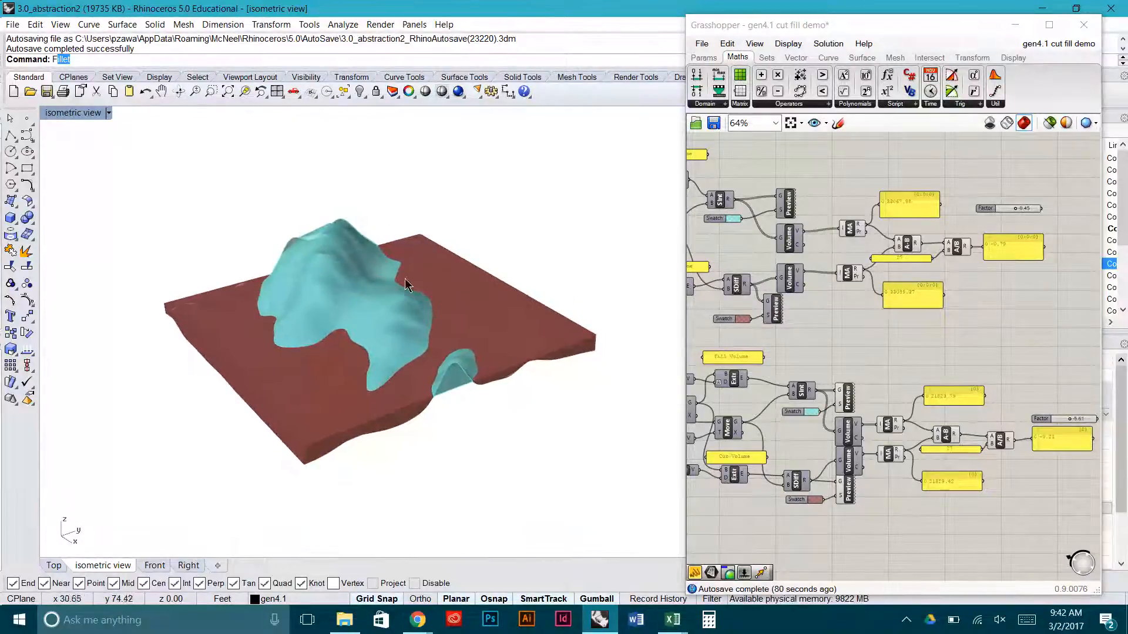
scroll(406, 282, up, 5)
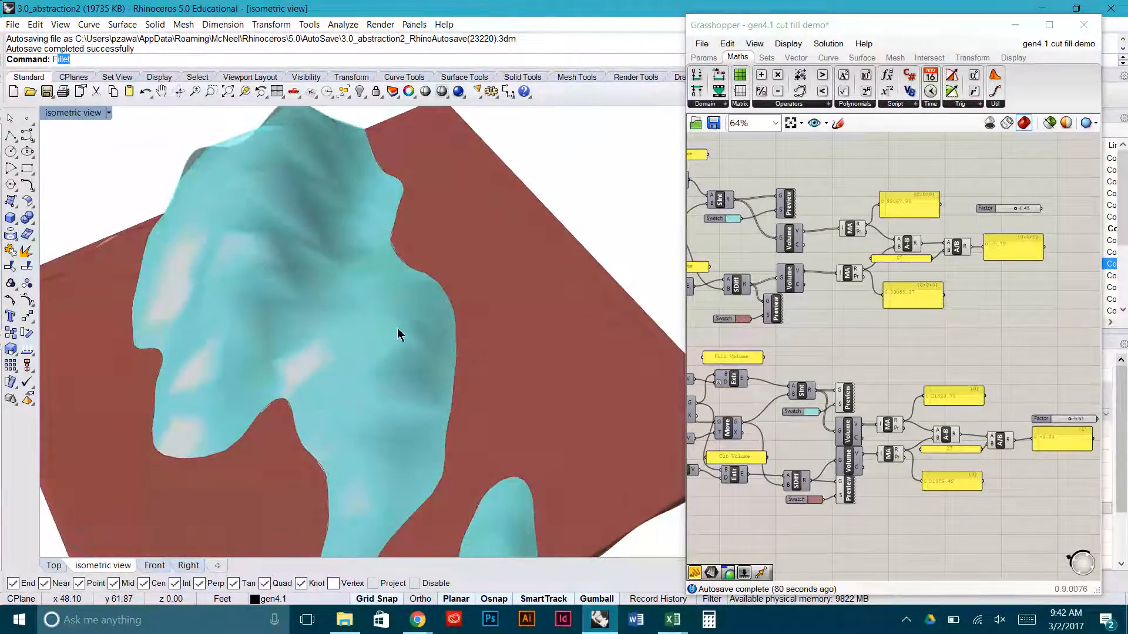
scroll(397, 328, down, 5)
right_drag(397, 328, 330, 289)
- Move the entire lower cut-and-fill definition further down the canvas, away from the upper definition
click(868, 329)
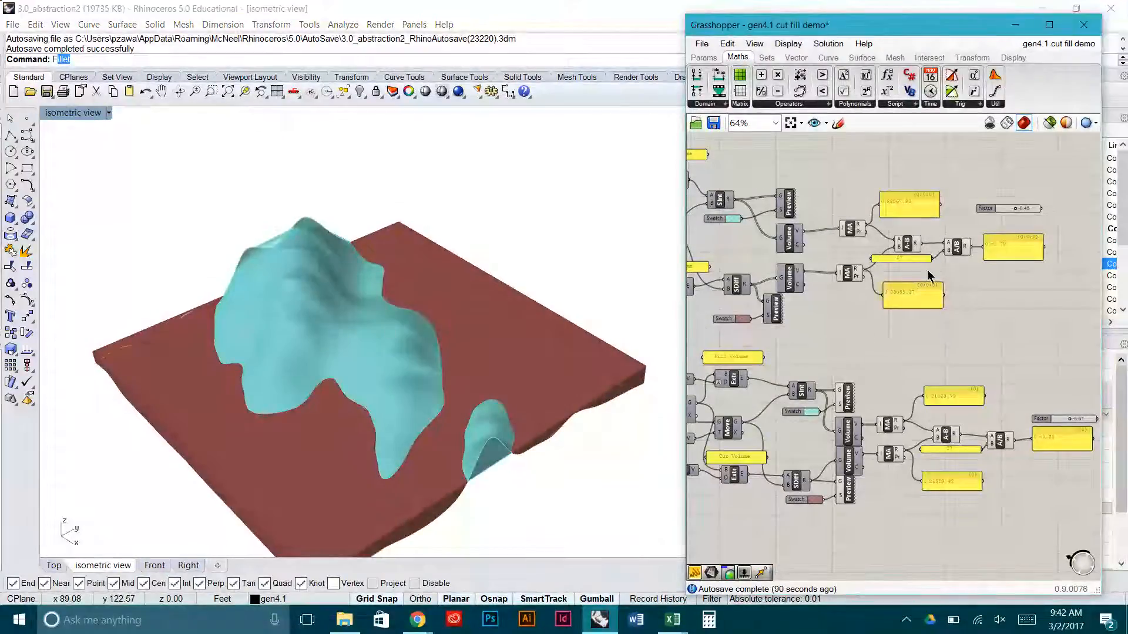
right_drag(964, 262, 910, 277)
right_drag(842, 267, 875, 273)
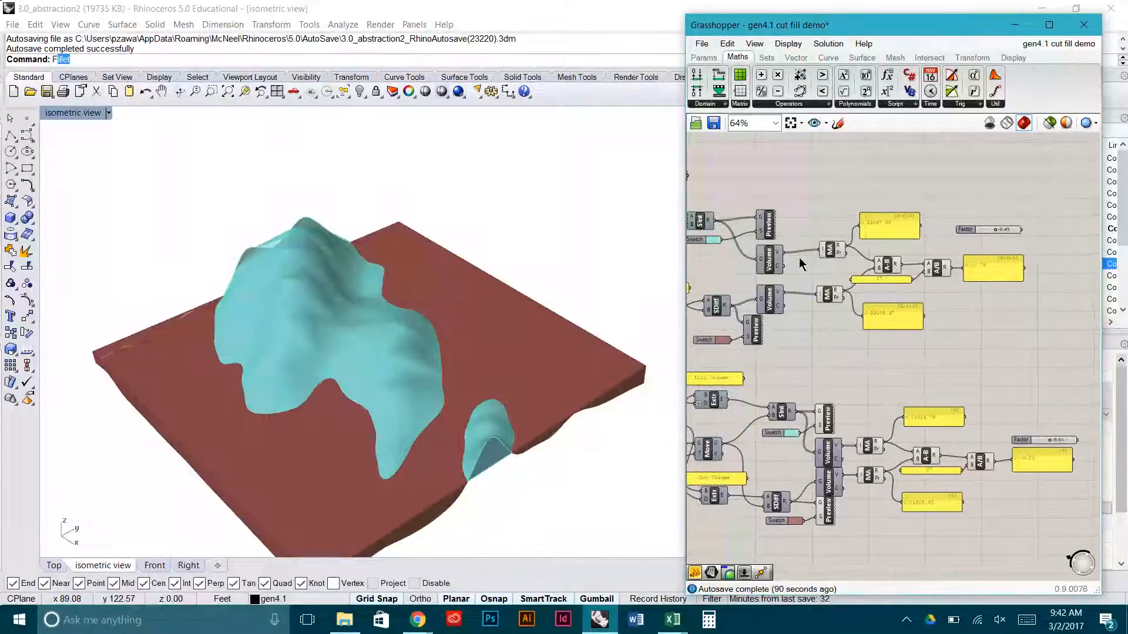
right_drag(802, 265, 883, 254)
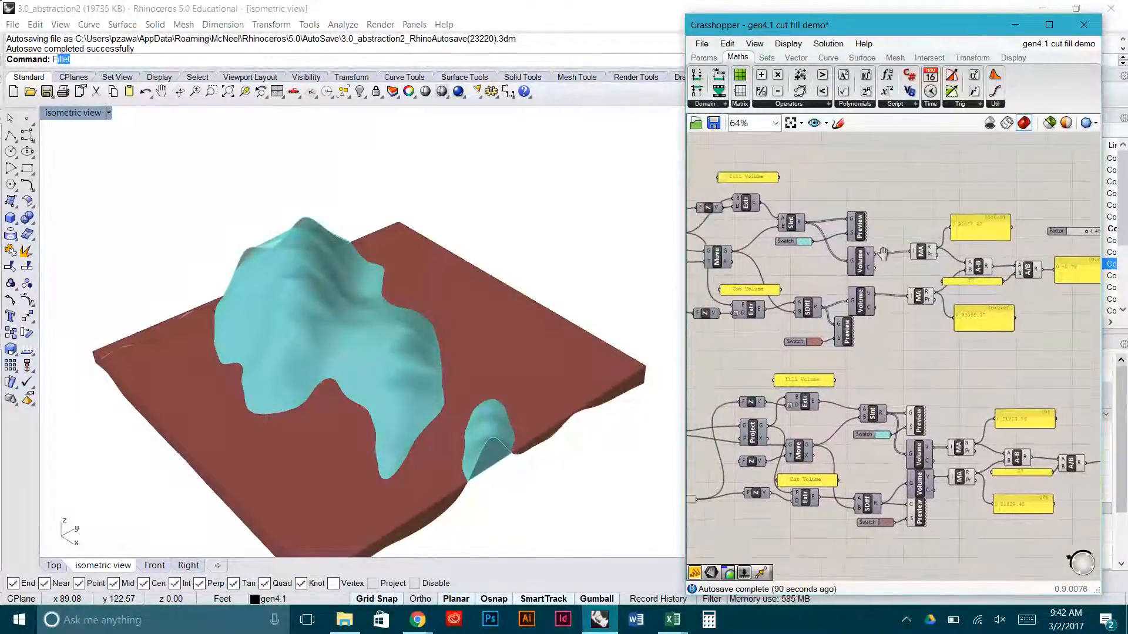
scroll(936, 148, down, 3)
drag(1075, 368, 769, 264)
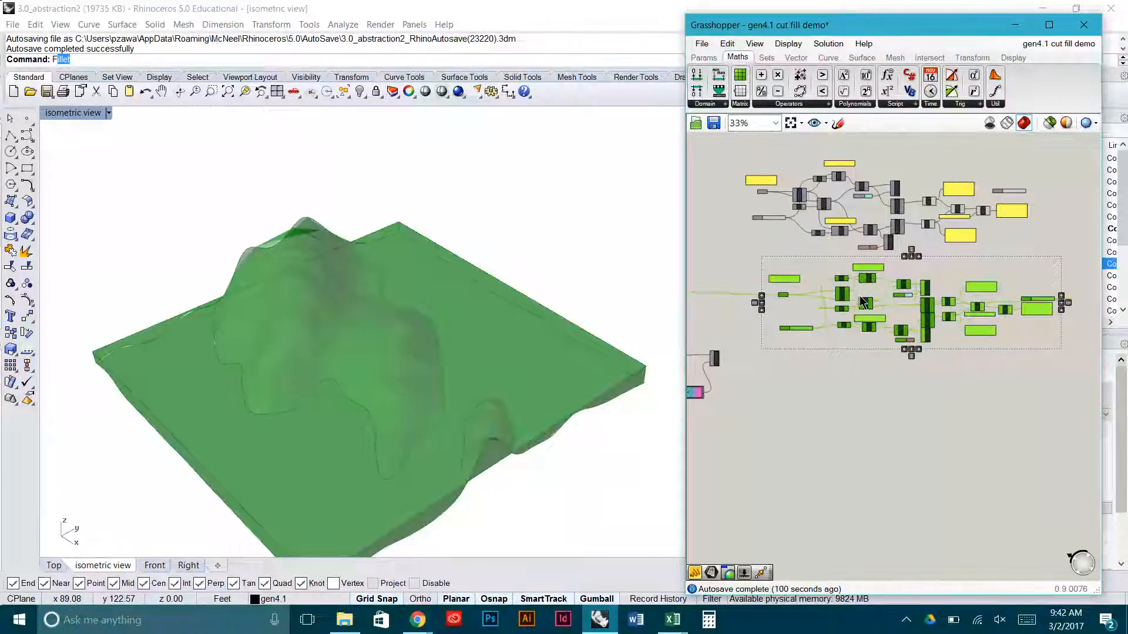
drag(862, 300, 866, 350)
click(879, 298)
- Turn on the preview of the fill volume's Solid Intersection component and turn off its Custom Preview component
scroll(946, 352, up, 3)
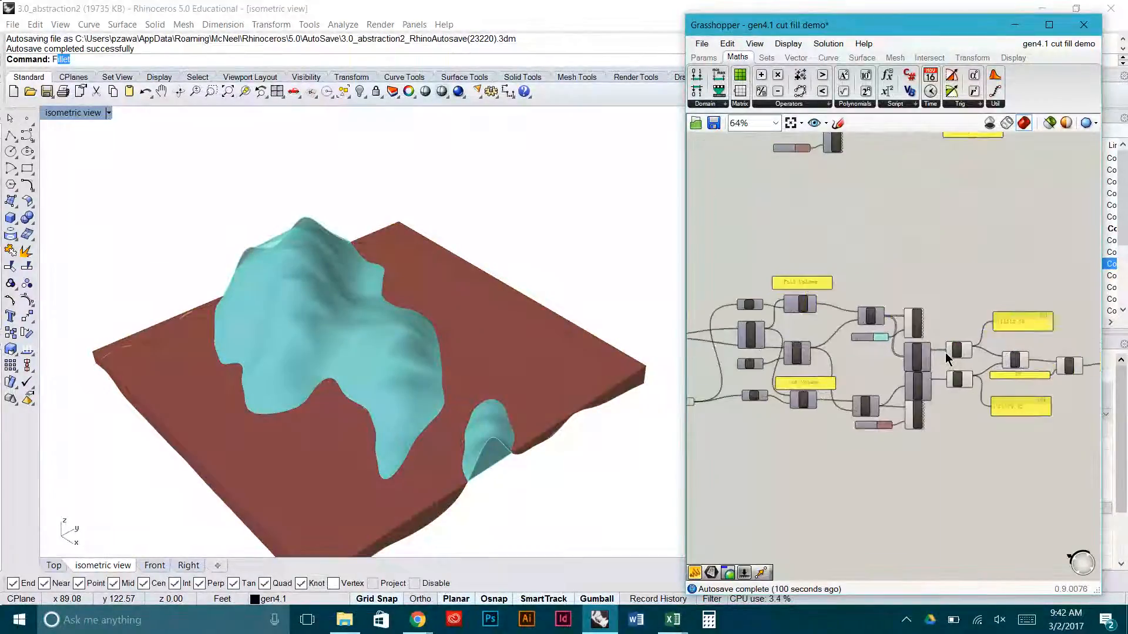
right_drag(946, 355, 909, 334)
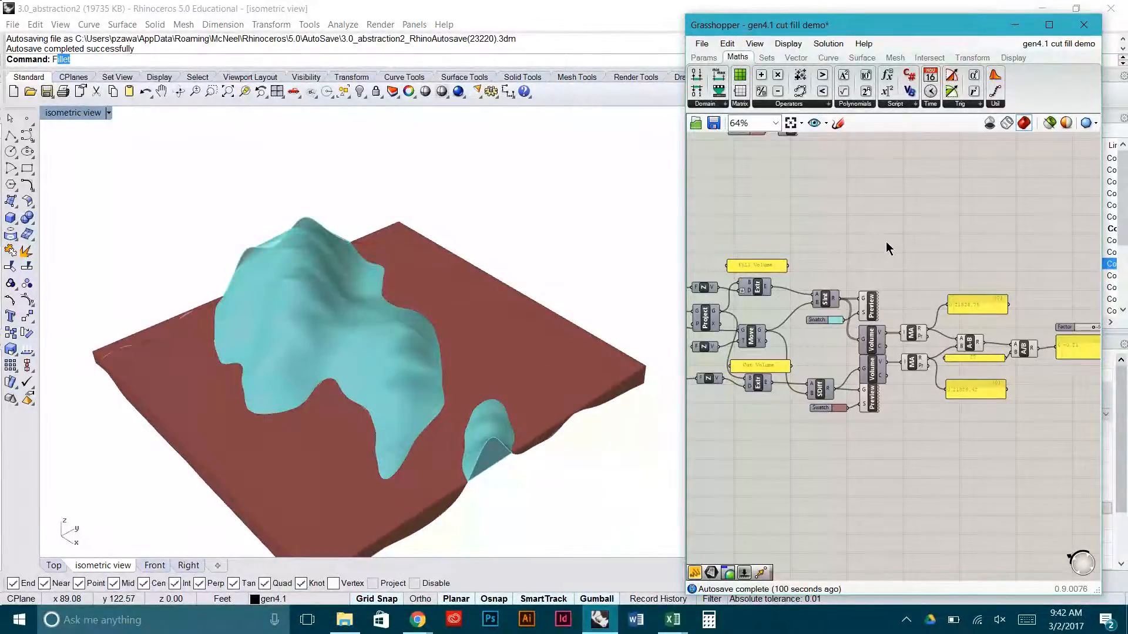
right_drag(886, 243, 889, 275)
click(839, 332)
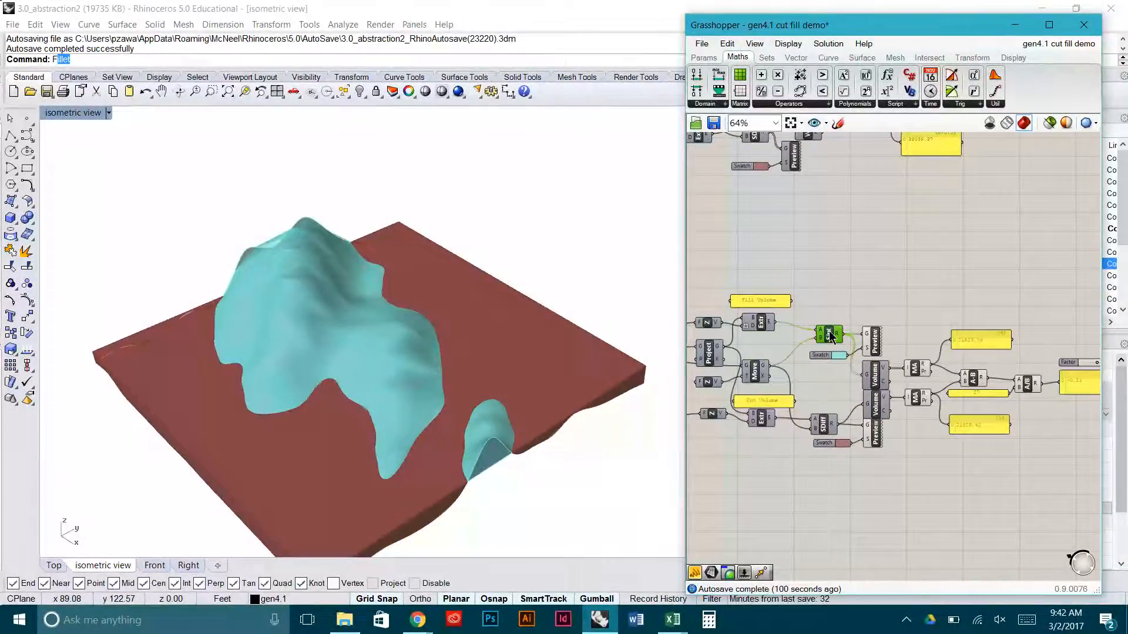
right_click(839, 333)
click(887, 358)
click(882, 327)
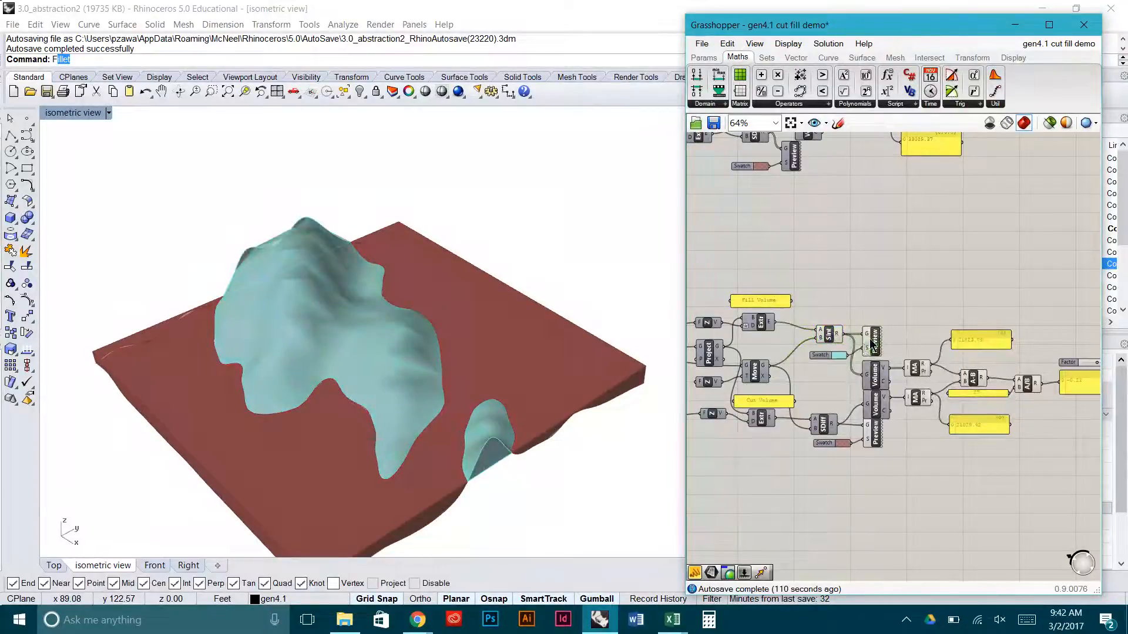
click(870, 340)
middle_click(871, 339)
click(906, 309)
click(880, 310)
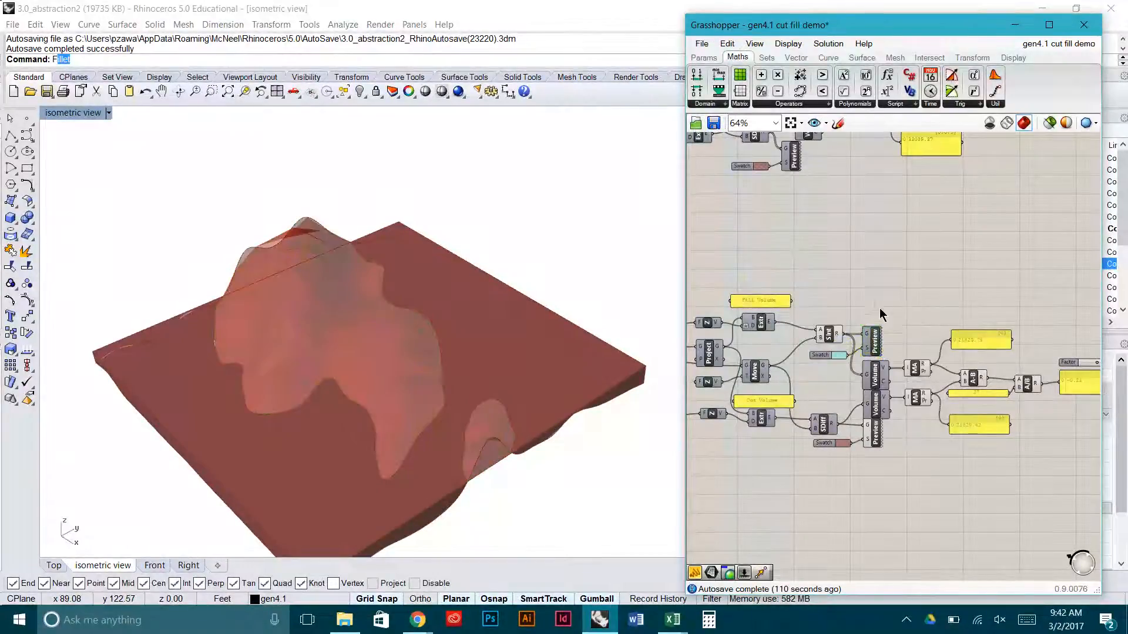
- Add a Contour component above the fill branch and connect the Solid Intersection result to its shape input
click(830, 334)
right_drag(476, 357, 470, 406)
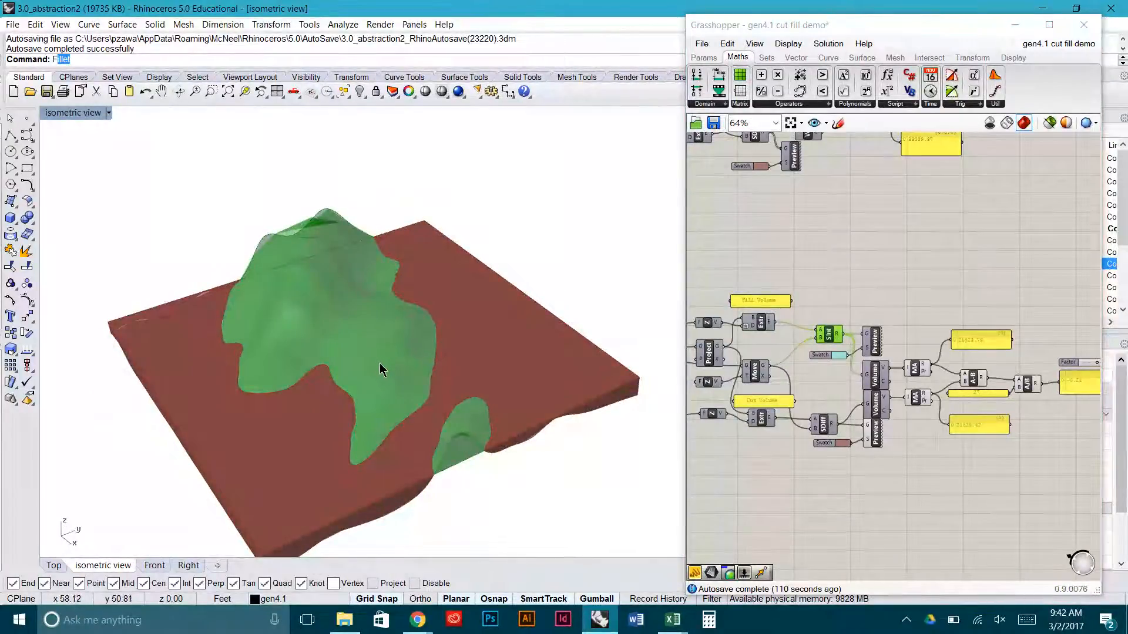
right_drag(330, 359, 376, 330)
click(862, 278)
right_drag(865, 270, 837, 273)
double_click(838, 272)
text(cont)
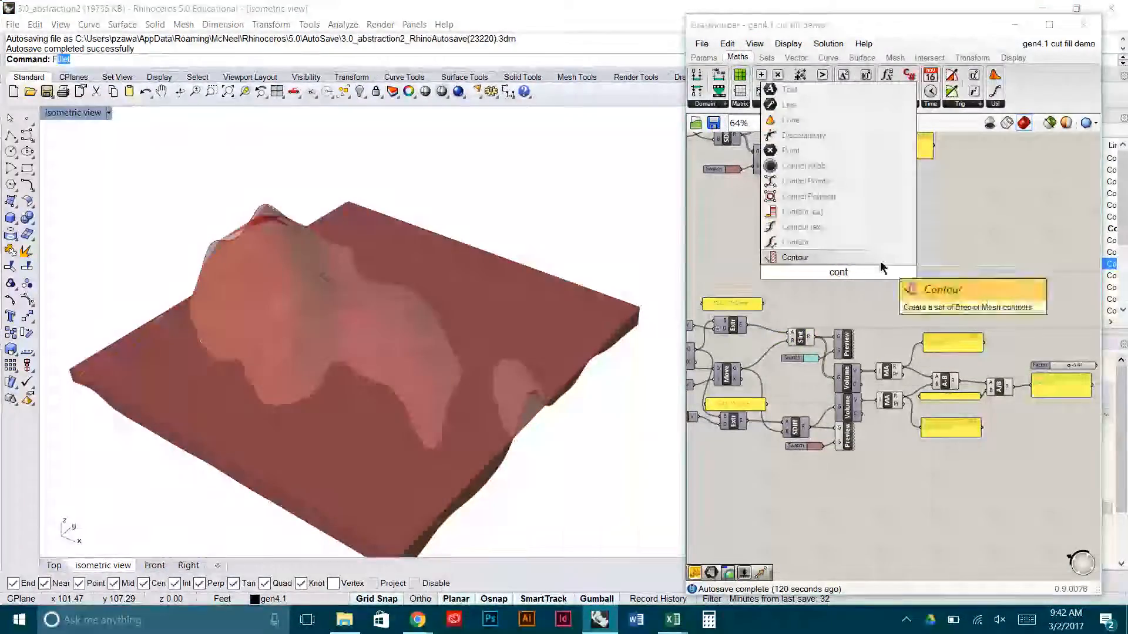
key(Return)
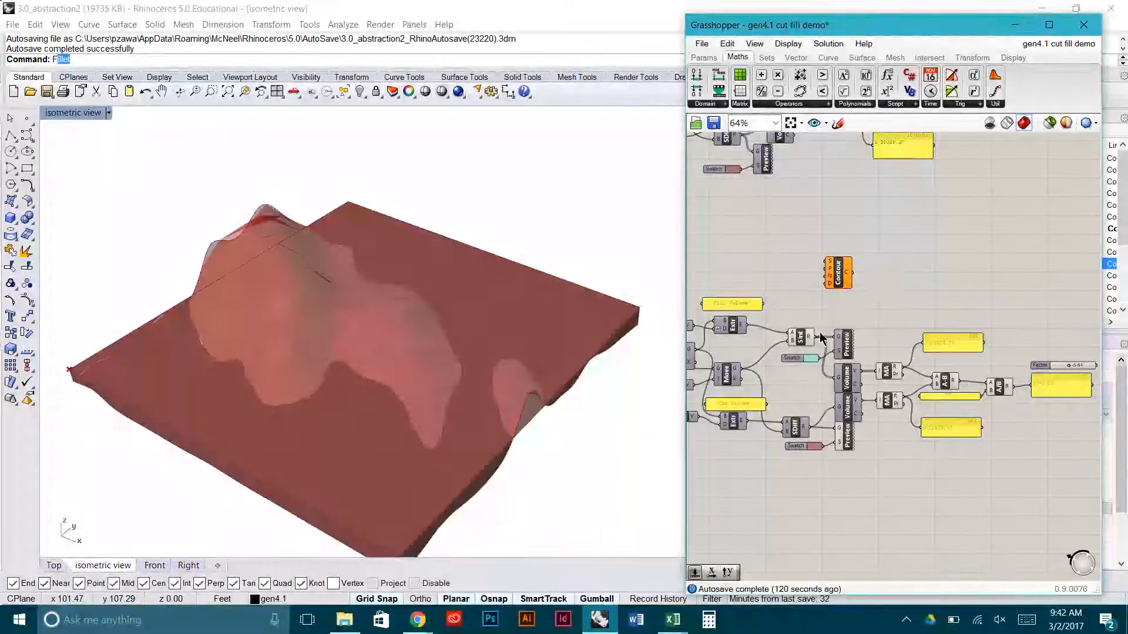
drag(815, 338, 829, 261)
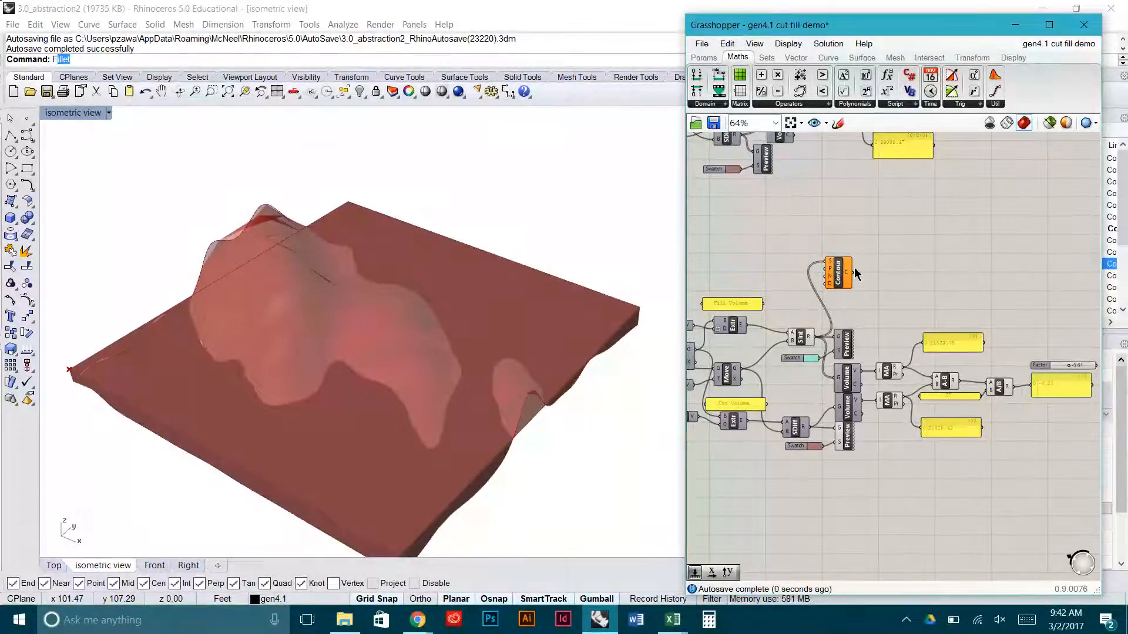
scroll(837, 277, up, 3)
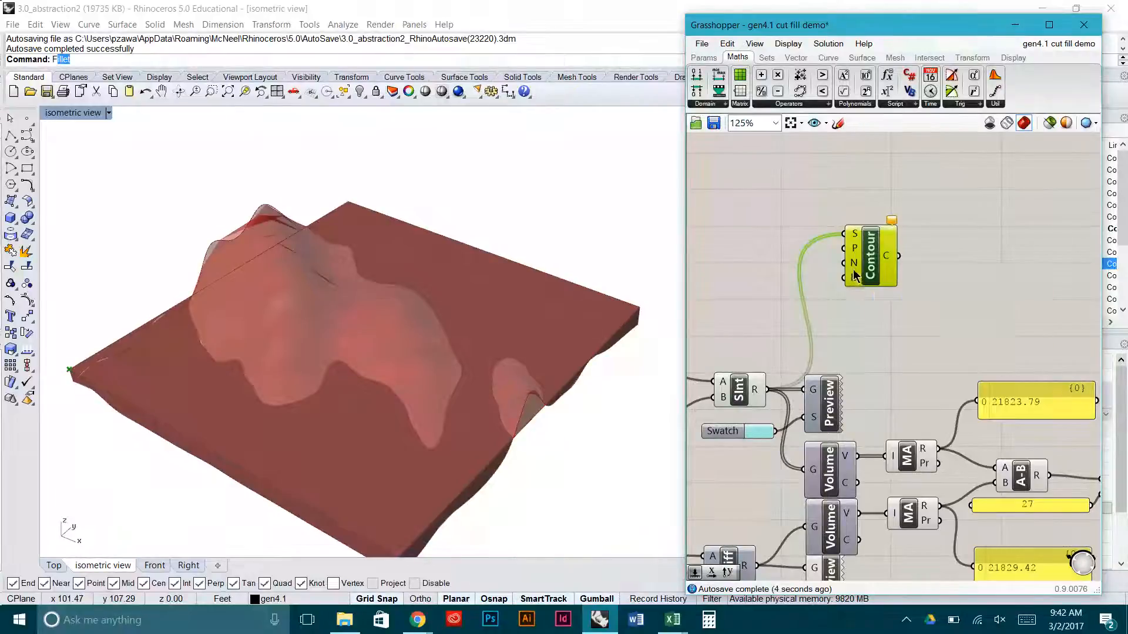
right_drag(723, 277, 796, 279)
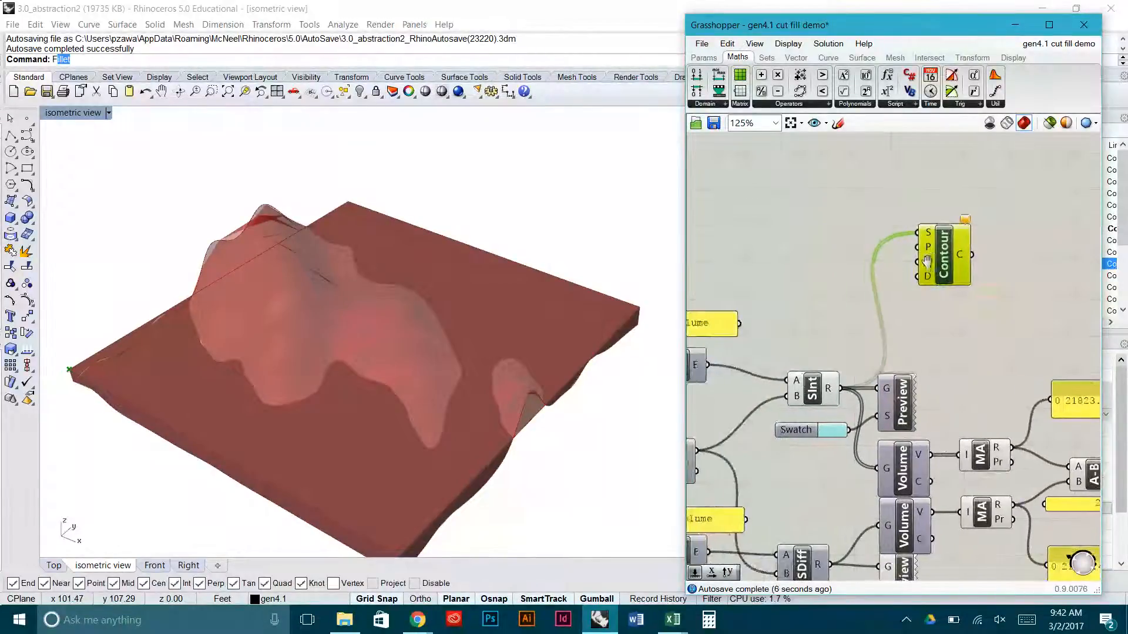
- Add a Unit X vector component beside the Contour component and connect its vector output to the Contour's direction input
click(796, 279)
double_click(797, 279)
text(x)
key(Return)
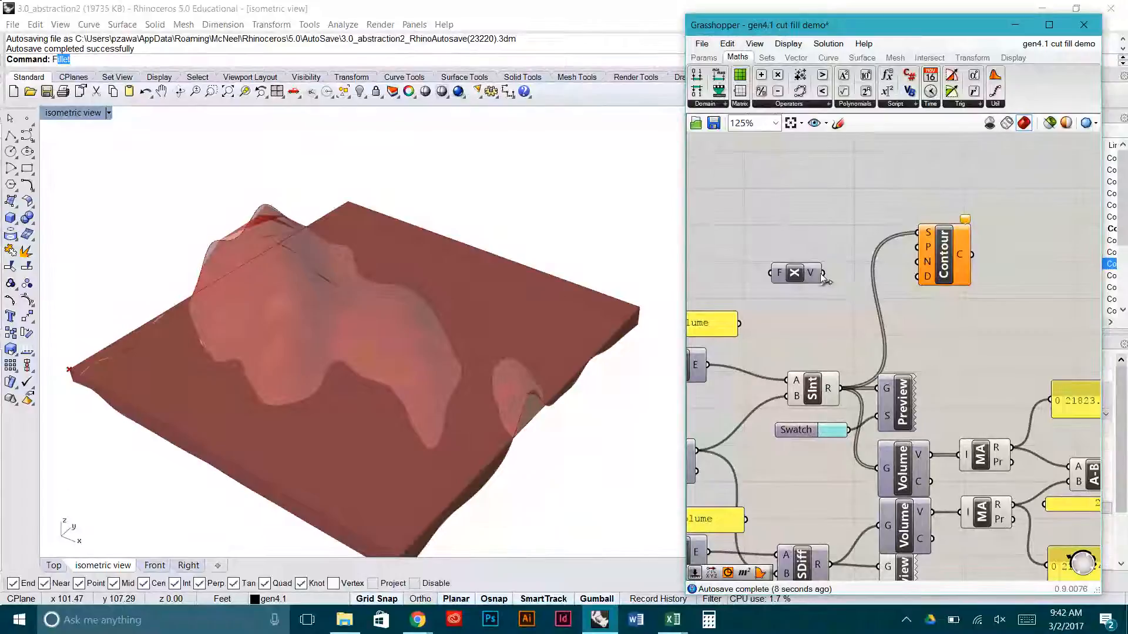
drag(824, 272, 881, 271)
drag(800, 281, 814, 269)
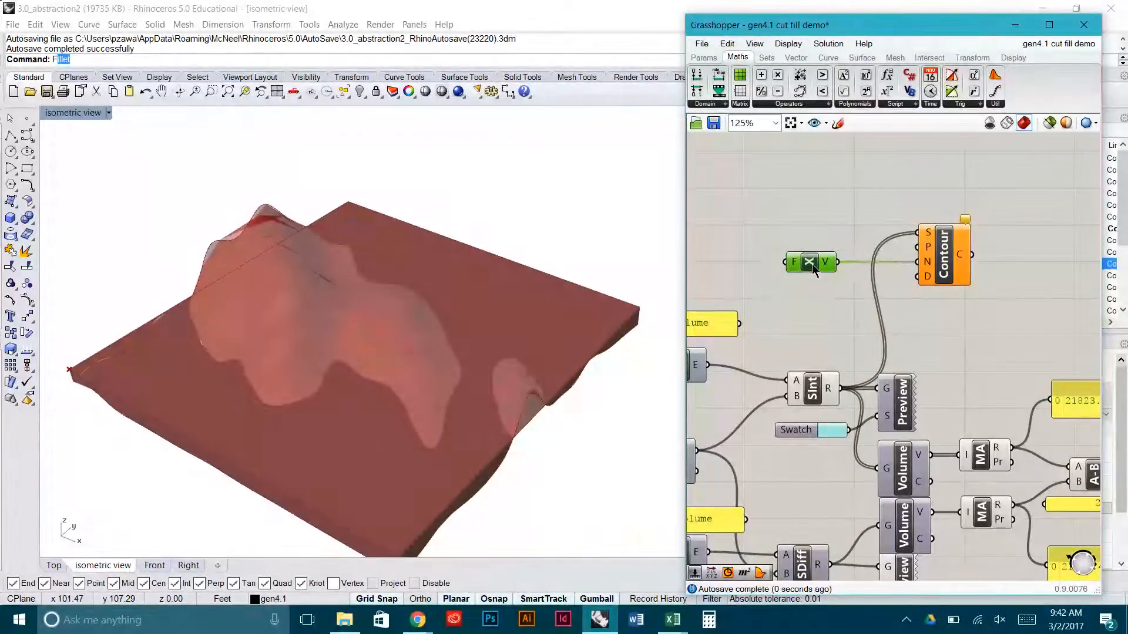
- Create a number slider ranging from 3 to 6, set at 3, and connect it to the Contour's distance input
double_click(816, 295)
text(3<6)
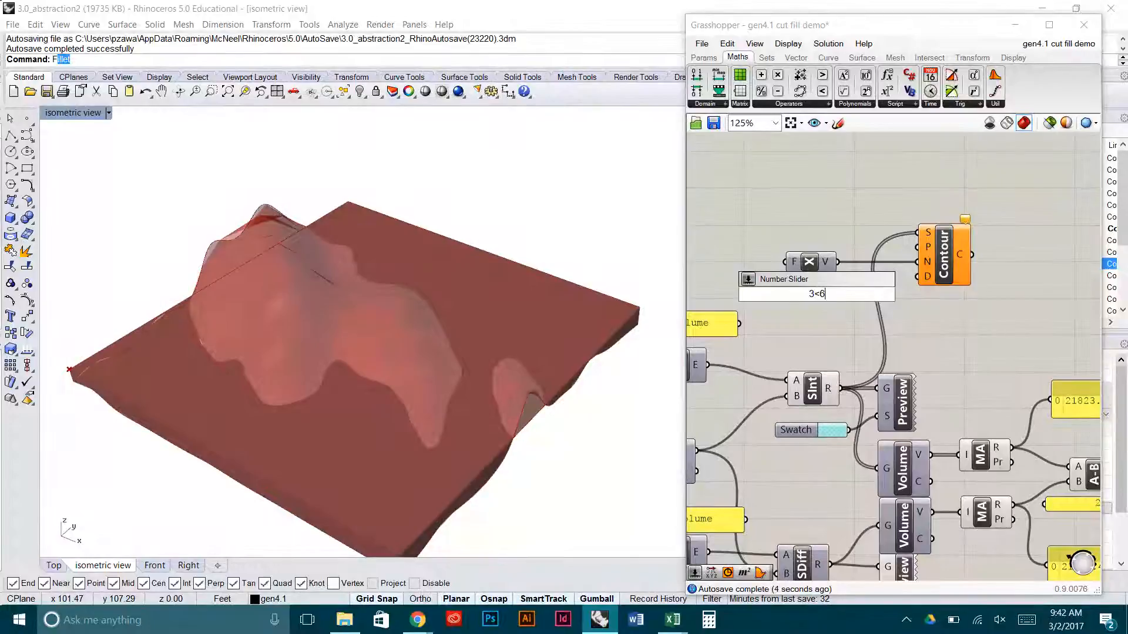
key(Return)
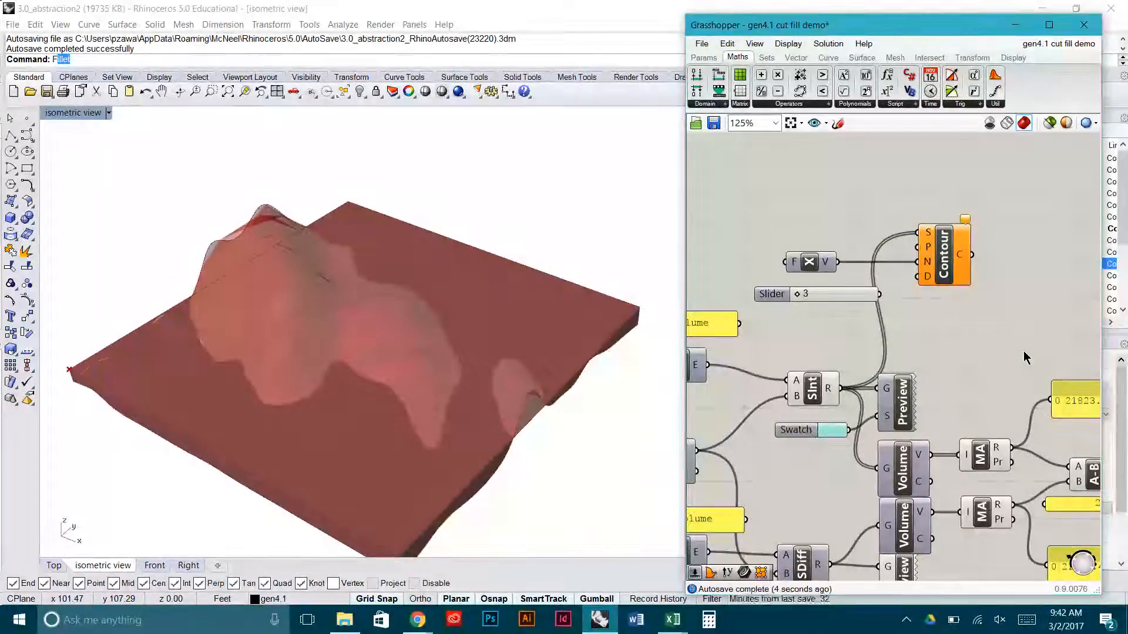
drag(880, 295, 920, 278)
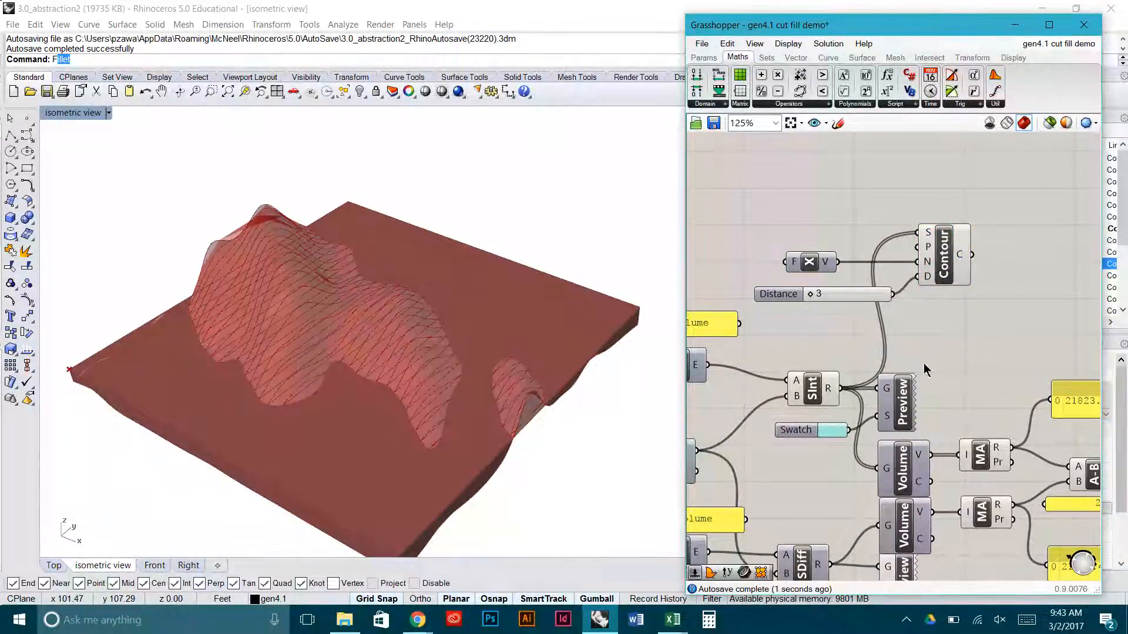
- Turn off the preview of the fill volume's Solid Intersection component and view the contour curves alone
click(810, 395)
middle_click(812, 393)
click(848, 358)
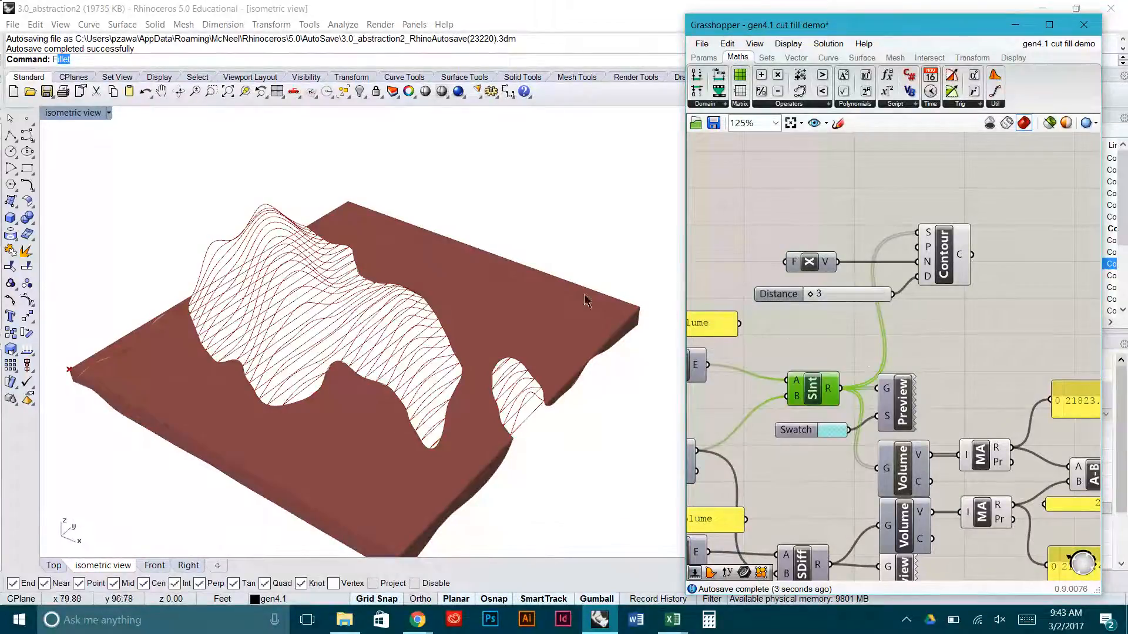
right_drag(586, 301, 399, 324)
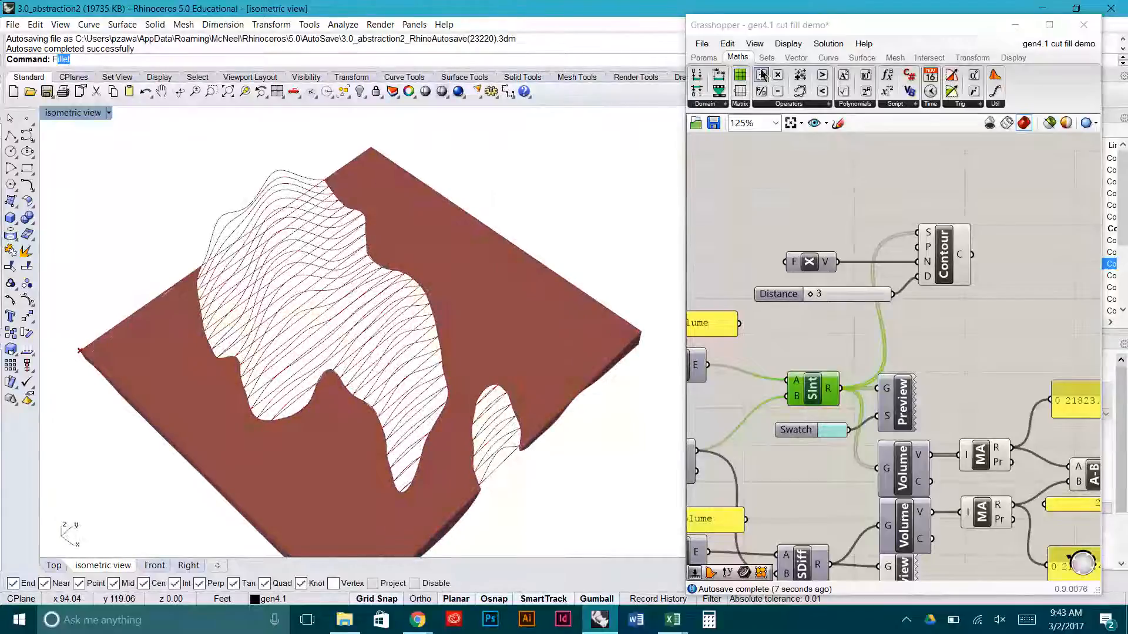
- Add a Boundary Surfaces component beside the Contour component and connect the contour curves to its edges input
click(861, 57)
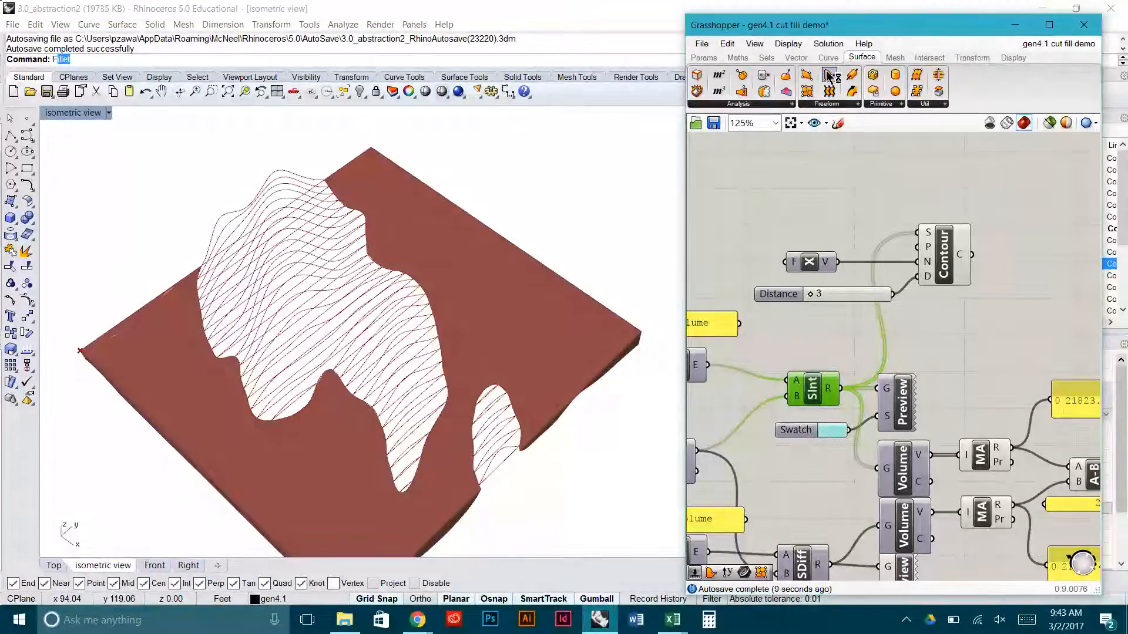
drag(828, 76, 1046, 246)
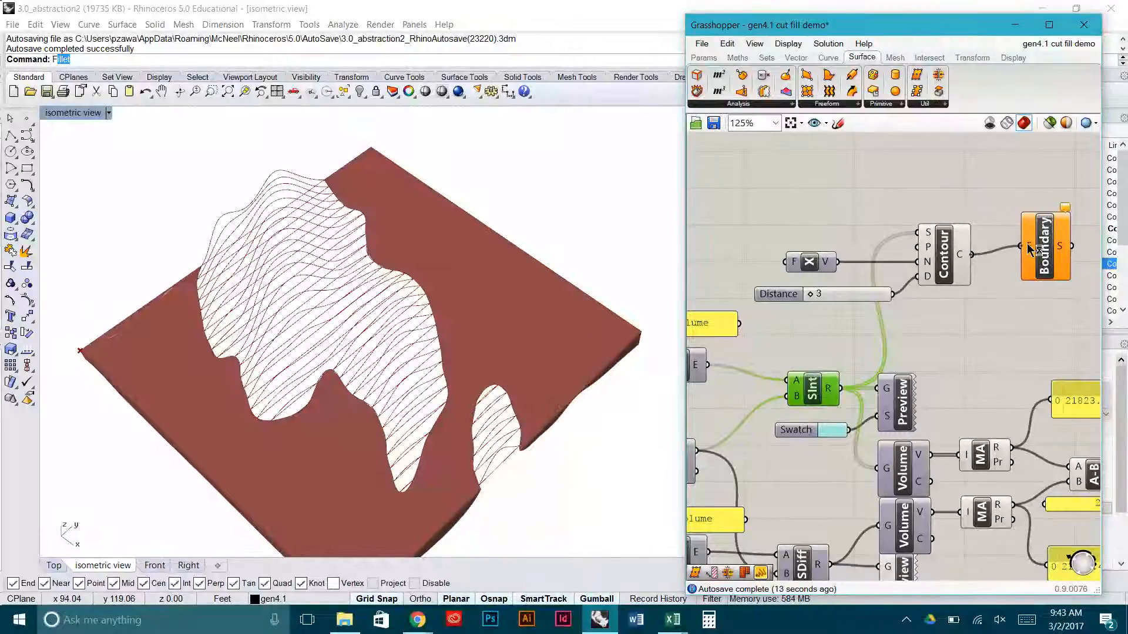
right_drag(1027, 244, 916, 241)
drag(938, 243, 934, 251)
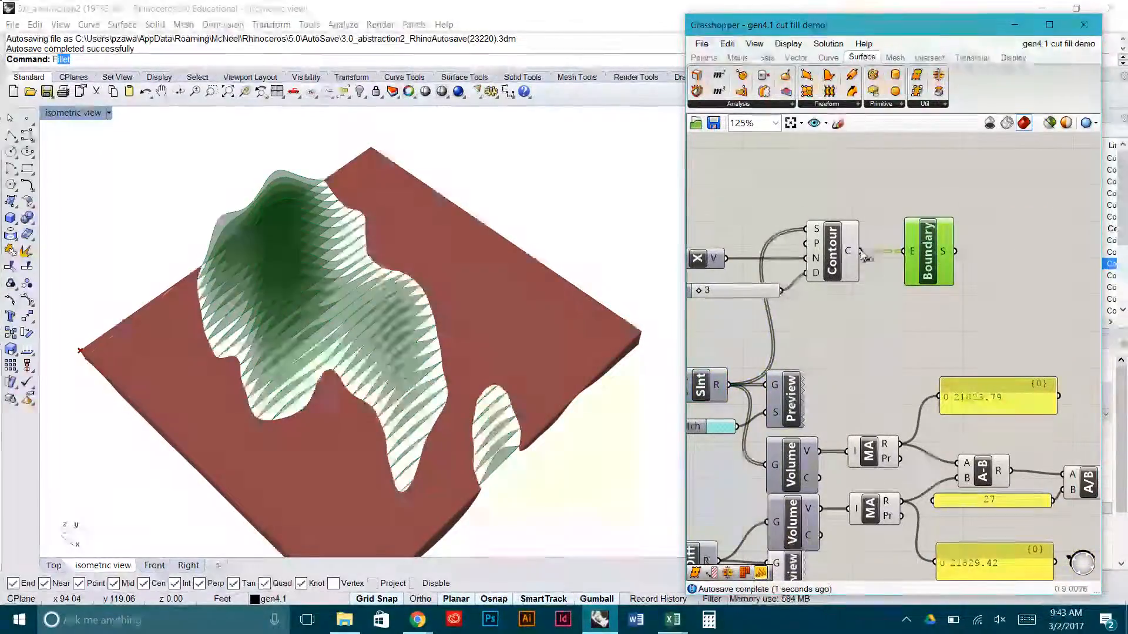
- Flatten the curve output of the Contour component that feeds the Boundary Surfaces component
right_click(862, 253)
click(884, 321)
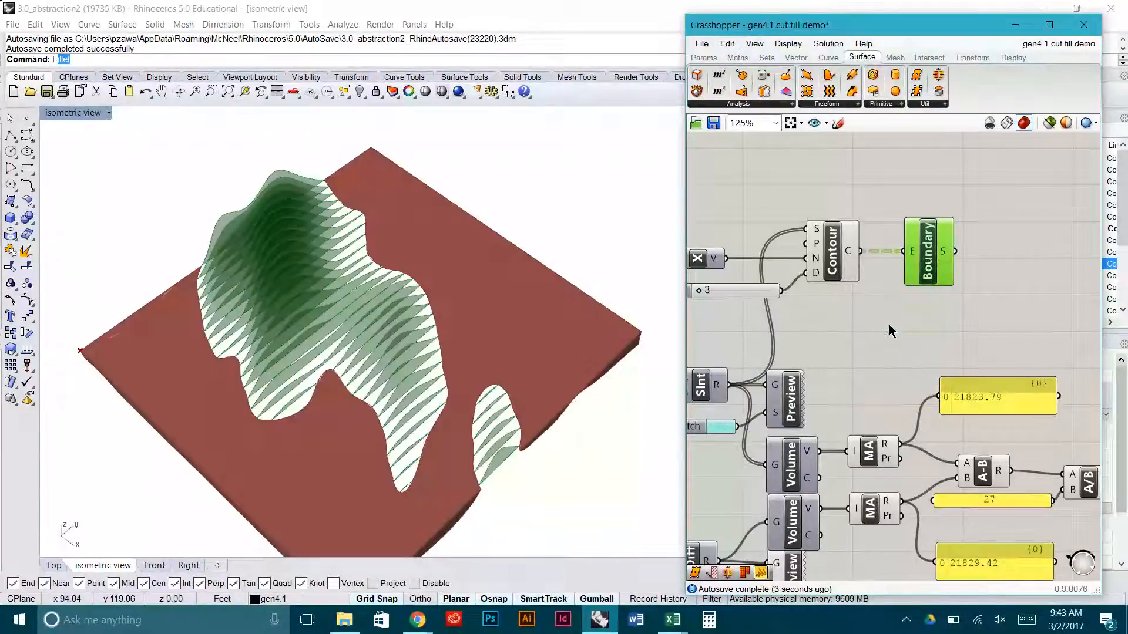
click(893, 330)
mouse_move(512, 304)
right_down()
mouse_move(486, 251)
mouse_move(504, 307)
right_up()
- Set the contour Distance slider to 4
right_drag(697, 292, 739, 296)
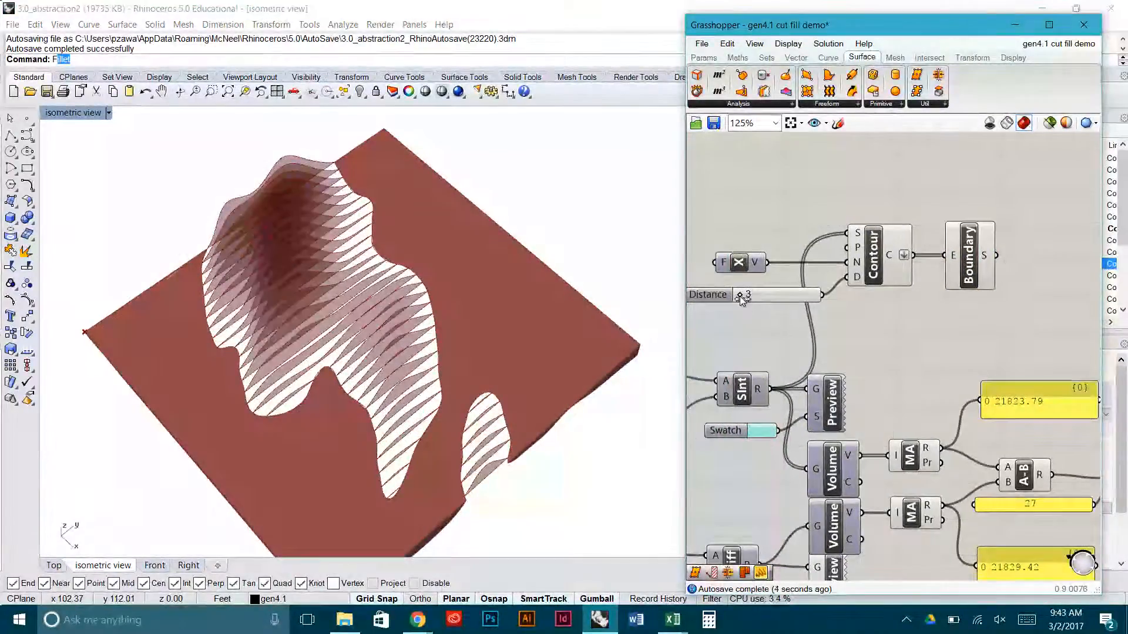
drag(752, 299, 759, 300)
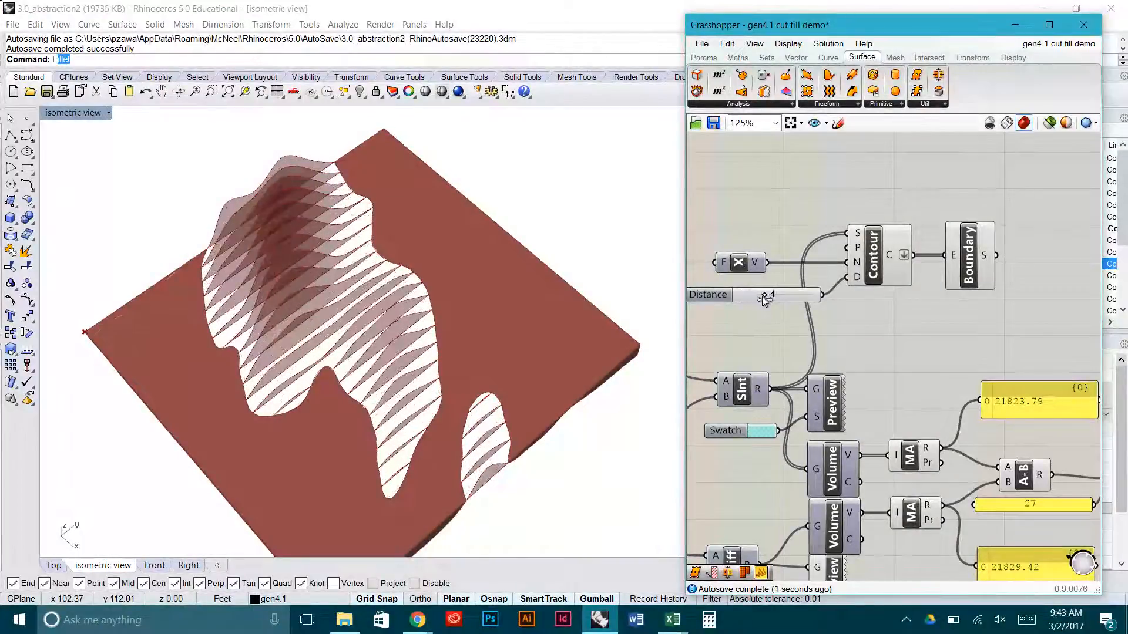
right_drag(947, 339, 927, 331)
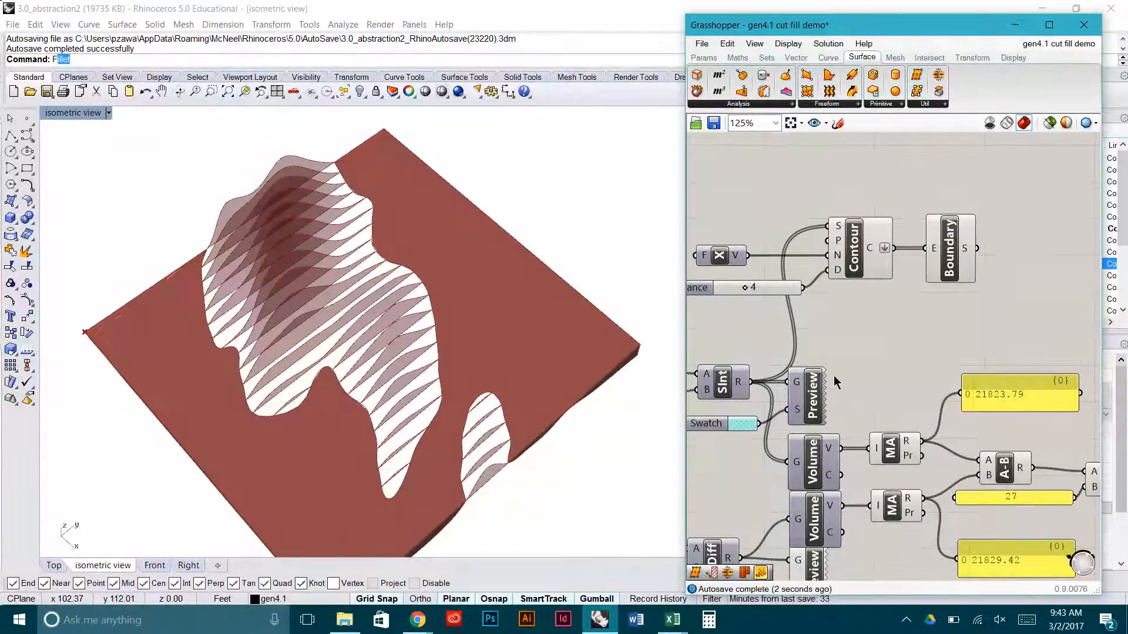
- Move the fill's Custom Preview and colour swatch beside the Boundary Surfaces component and connect its surfaces to the preview's geometry input
click(799, 407)
click(729, 428)
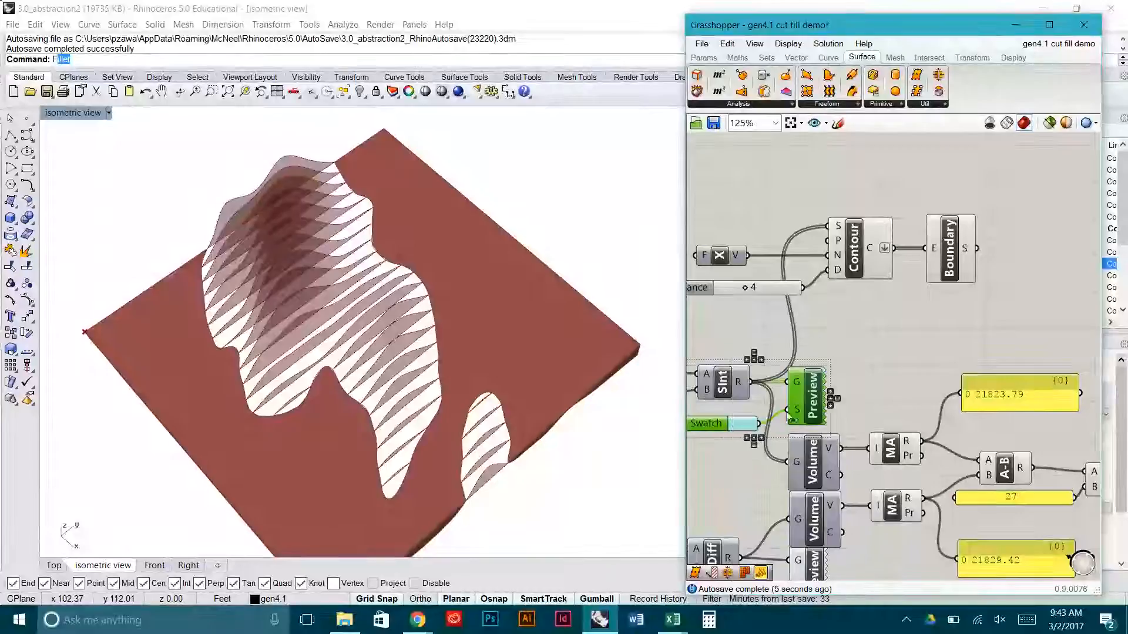
drag(799, 411, 1033, 281)
click(997, 254)
- Turn off the previews of the fill Contour and Boundary Surfaces components and turn on their Custom Preview component
drag(1002, 242, 803, 194)
middle_click(802, 194)
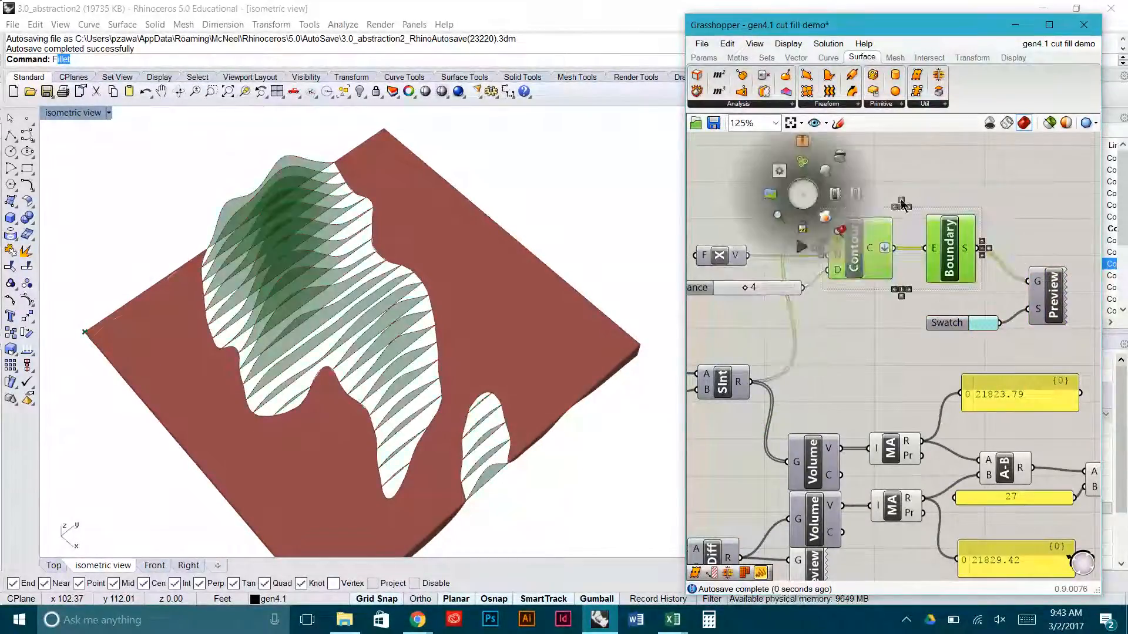
click(852, 168)
click(1040, 282)
middle_click(1037, 283)
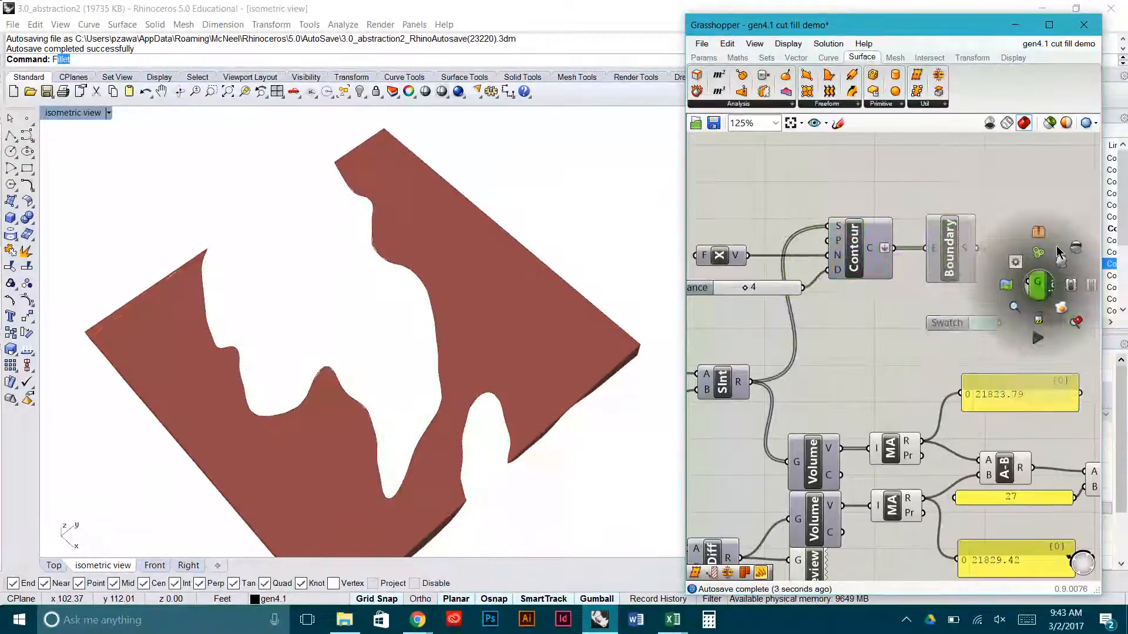
click(1061, 265)
click(1001, 283)
right_drag(496, 370, 465, 298)
scroll(447, 310, down, 4)
scroll(709, 289, down, 3)
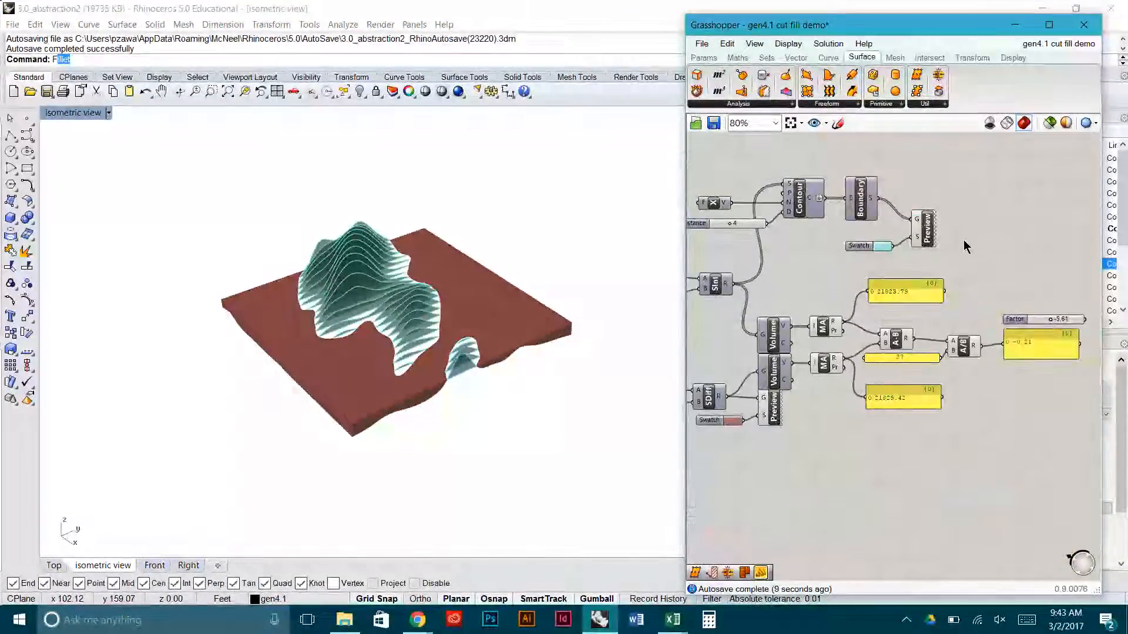
- Duplicate the Unit X, Distance slider, Contour and Boundary Surfaces components below the cut volume branch
mouse_move(961, 250)
mouse_down()
mouse_move(717, 167)
mouse_move(975, 248)
mouse_up()
drag(887, 235, 714, 172)
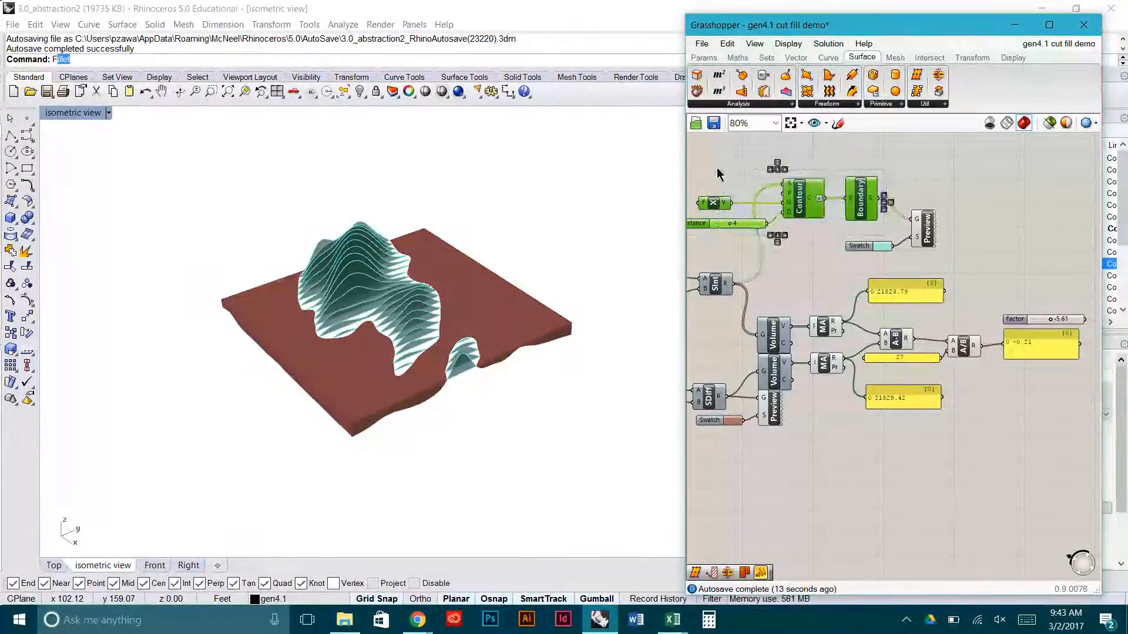
right_drag(832, 238, 903, 229)
alt+drag(872, 190, 897, 482)
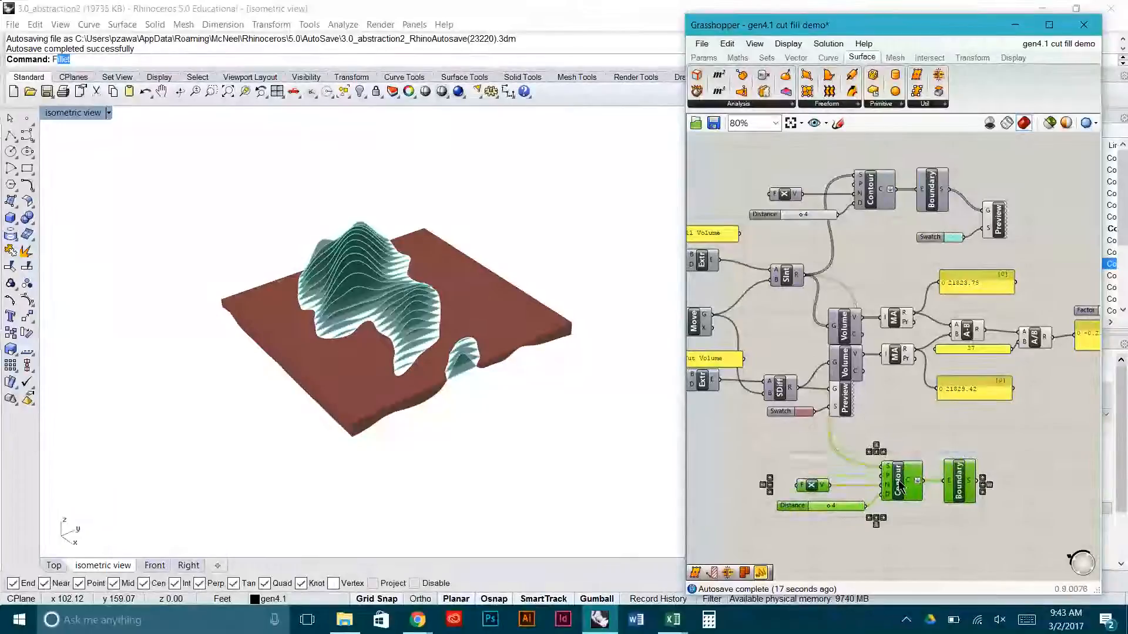
- Connect the cut volume's Solid Difference result to the copied Contour's shape input, replacing the fill volume connection
click(783, 388)
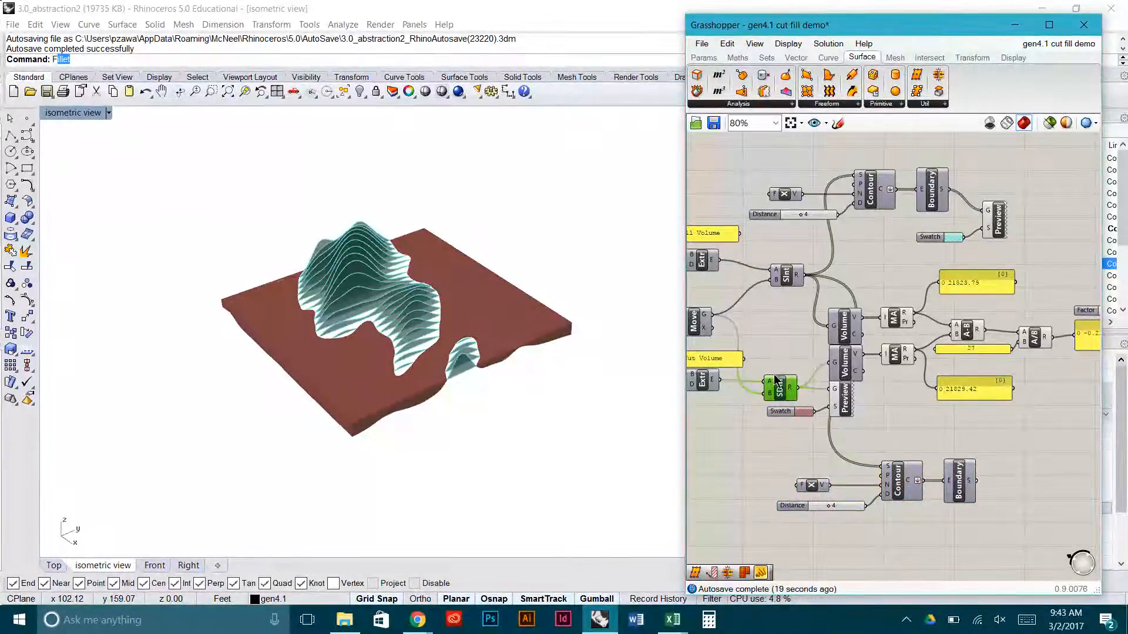
right_drag(770, 369, 834, 363)
click(836, 349)
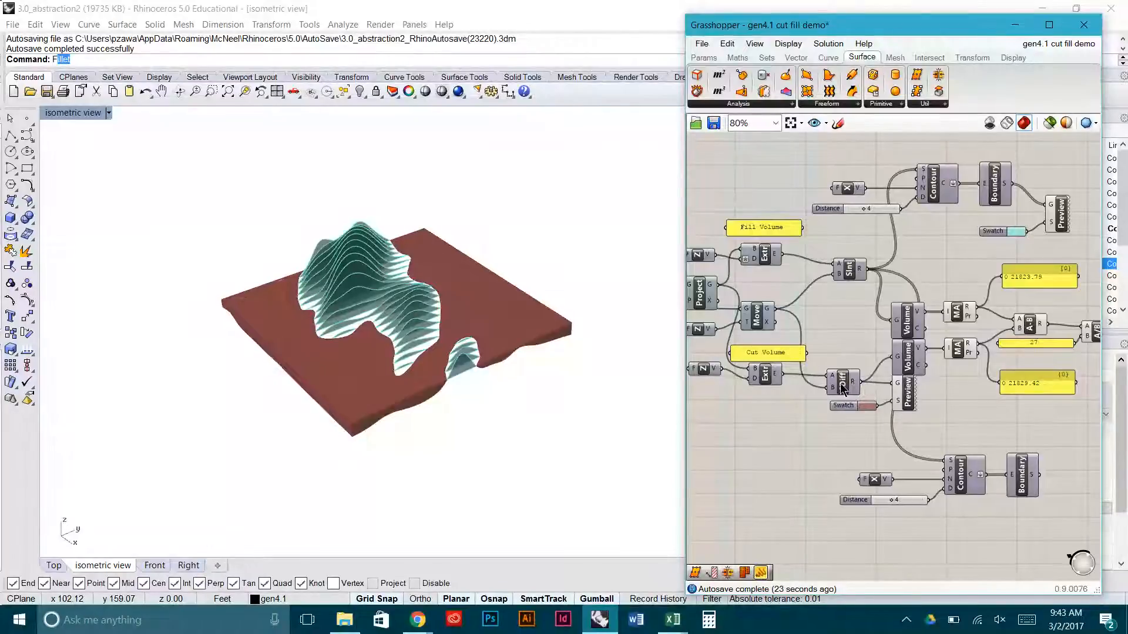
drag(843, 387, 839, 379)
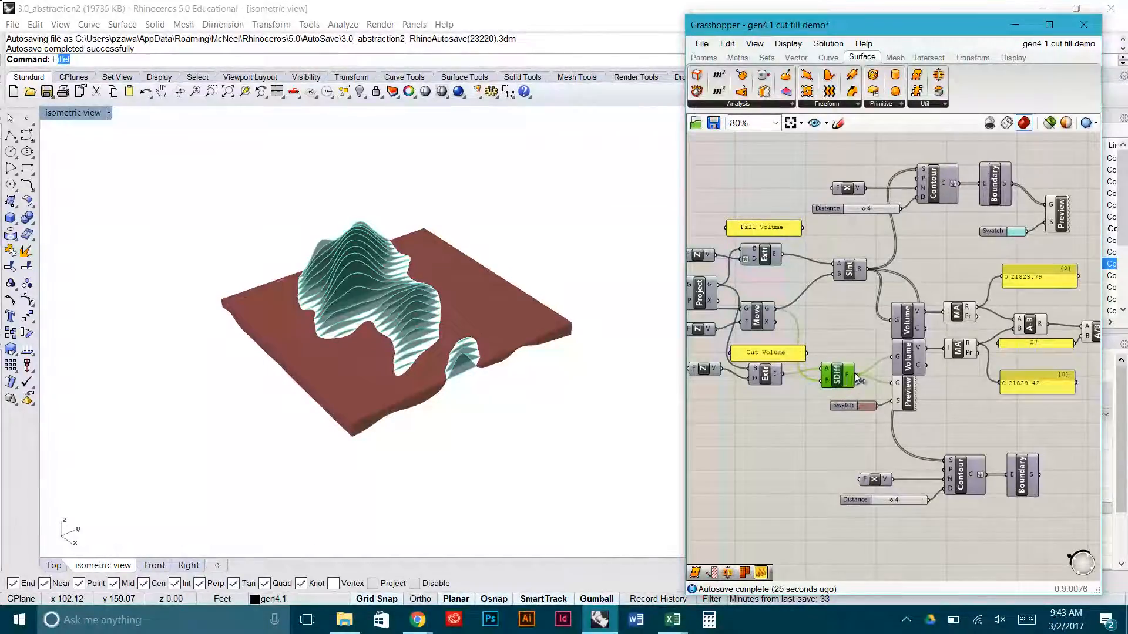
drag(947, 424, 950, 462)
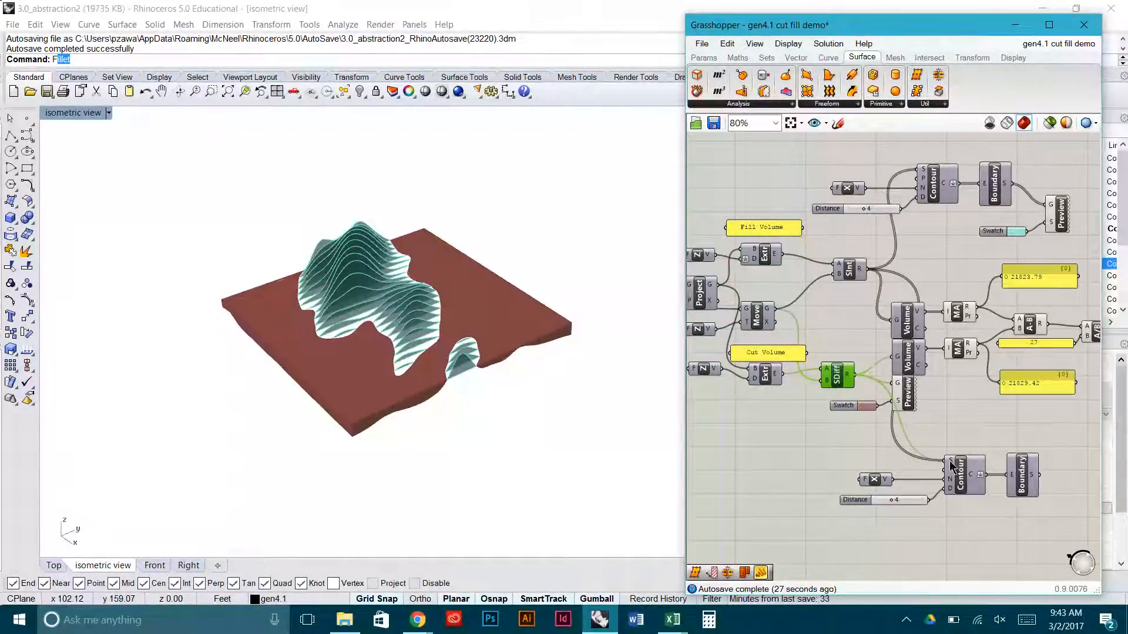
- Move the cut's Custom Preview and swatch beside the copied Boundary Surfaces component and feed the preview with its surfaces
right_drag(967, 430, 900, 406)
drag(861, 405, 1014, 467)
click(989, 446)
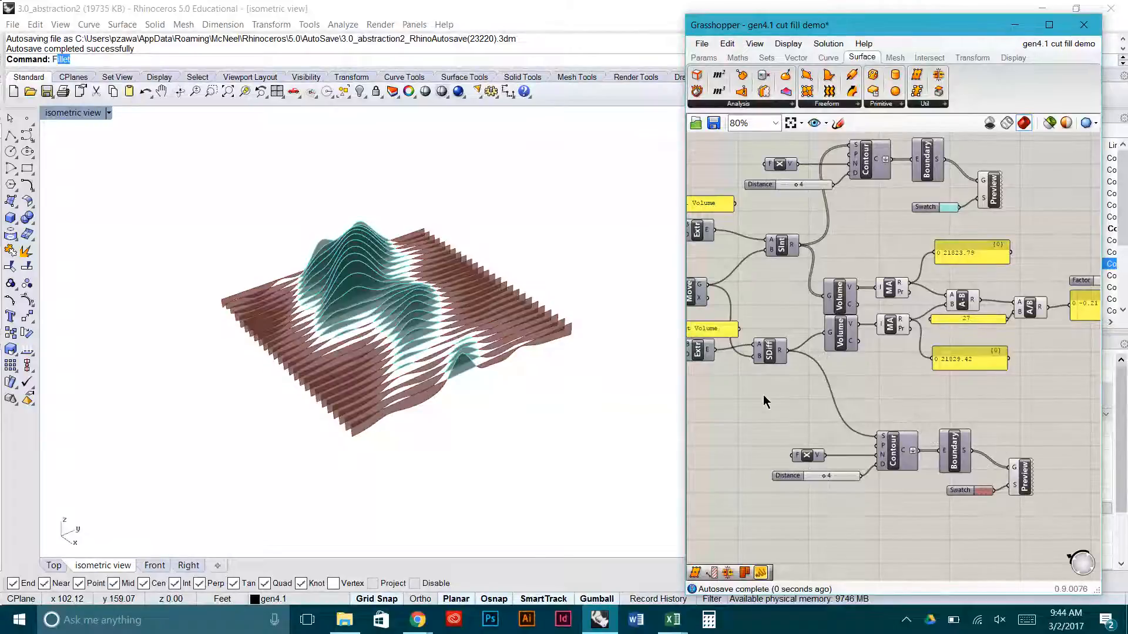
click(653, 399)
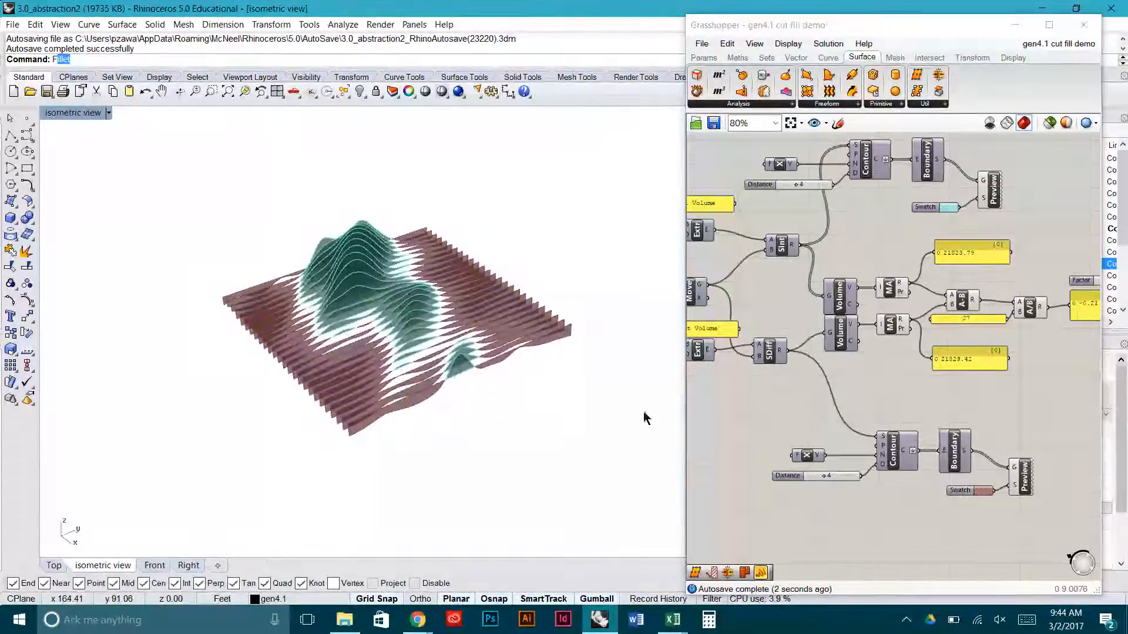
- Change the cut swatch to a translucent pink with hue 308°, saturation 47, value 82 and alpha 105
scroll(1001, 489, up, 4)
click(964, 495)
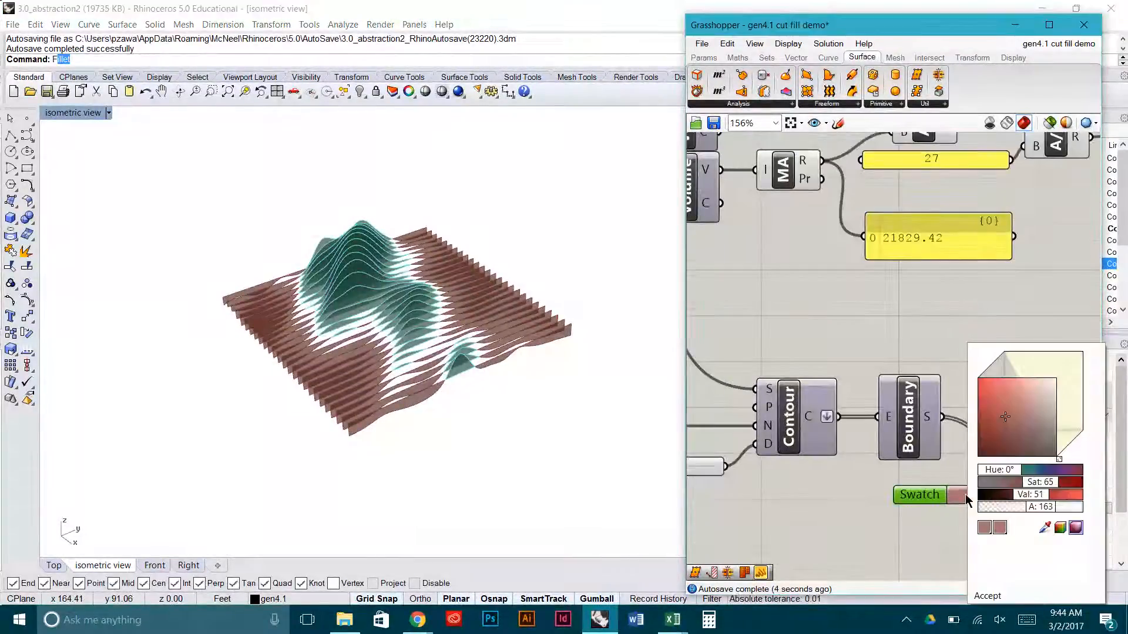
drag(1017, 470, 1061, 475)
drag(1049, 429, 1042, 370)
drag(1042, 511, 1011, 514)
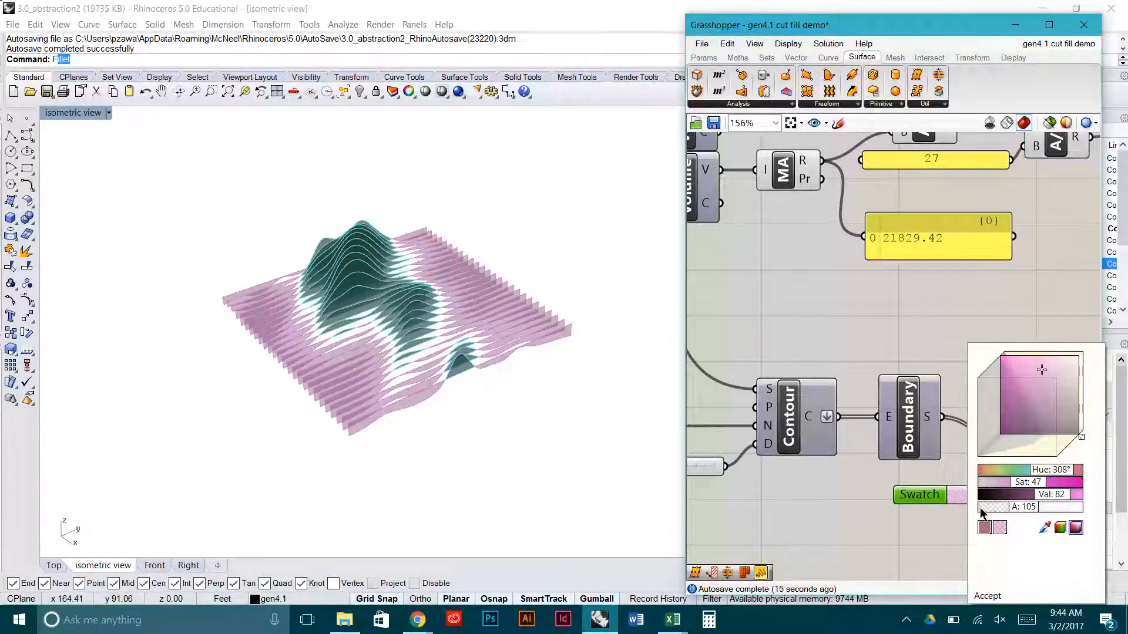
click(919, 531)
- Lower the alpha of the fill contours' turquoise swatch to 103
right_drag(960, 270, 907, 411)
scroll(908, 411, down, 4)
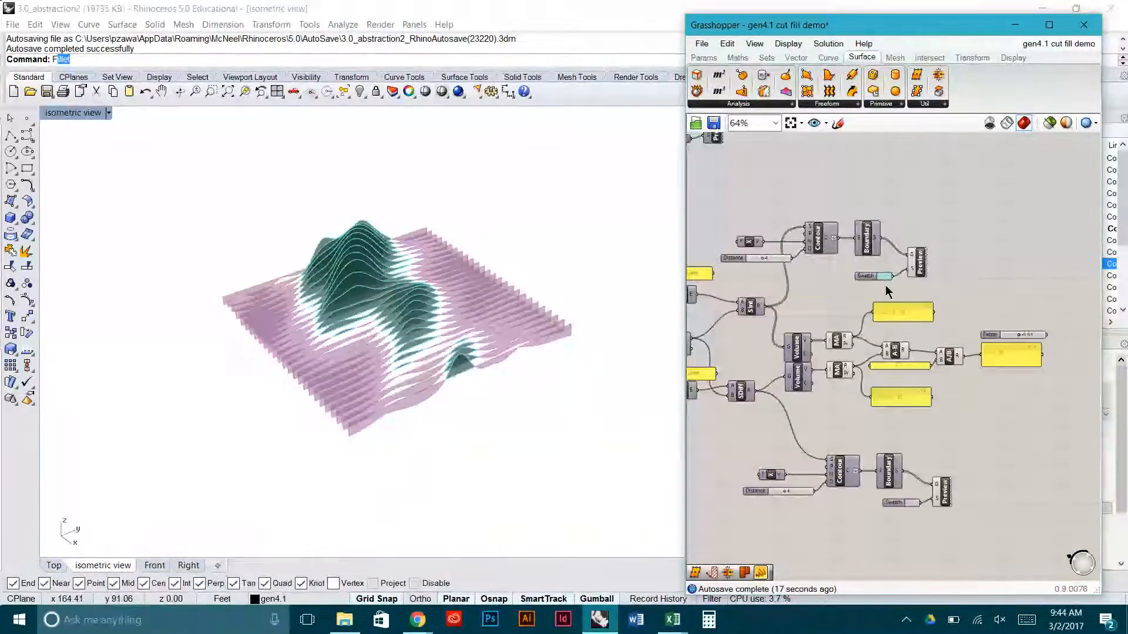
scroll(880, 281, up, 3)
click(881, 269)
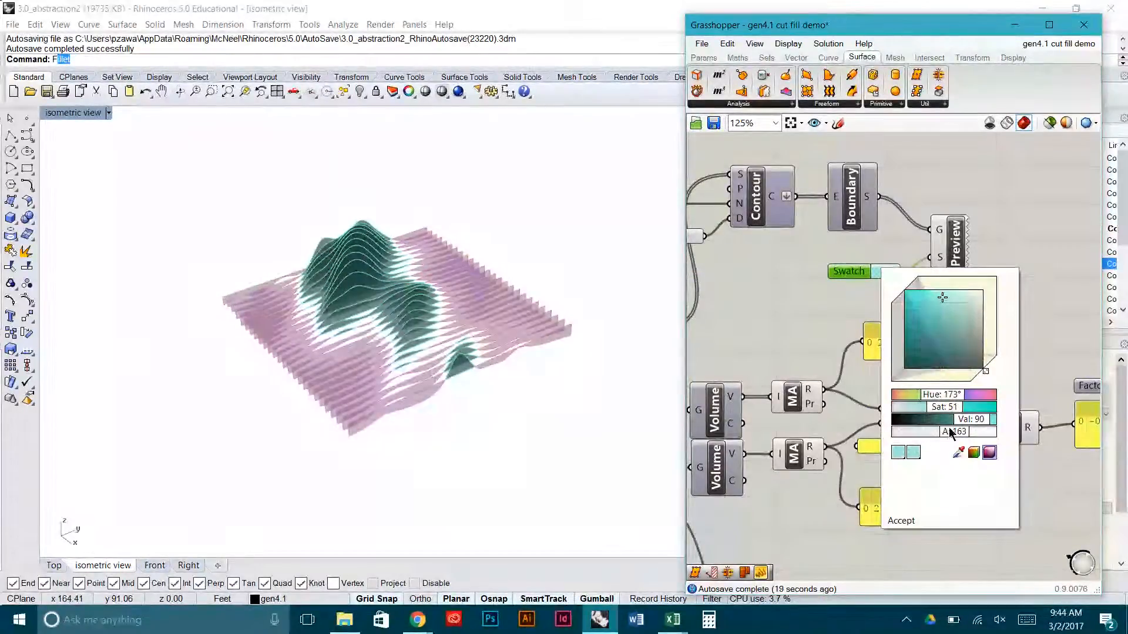
drag(951, 433, 932, 431)
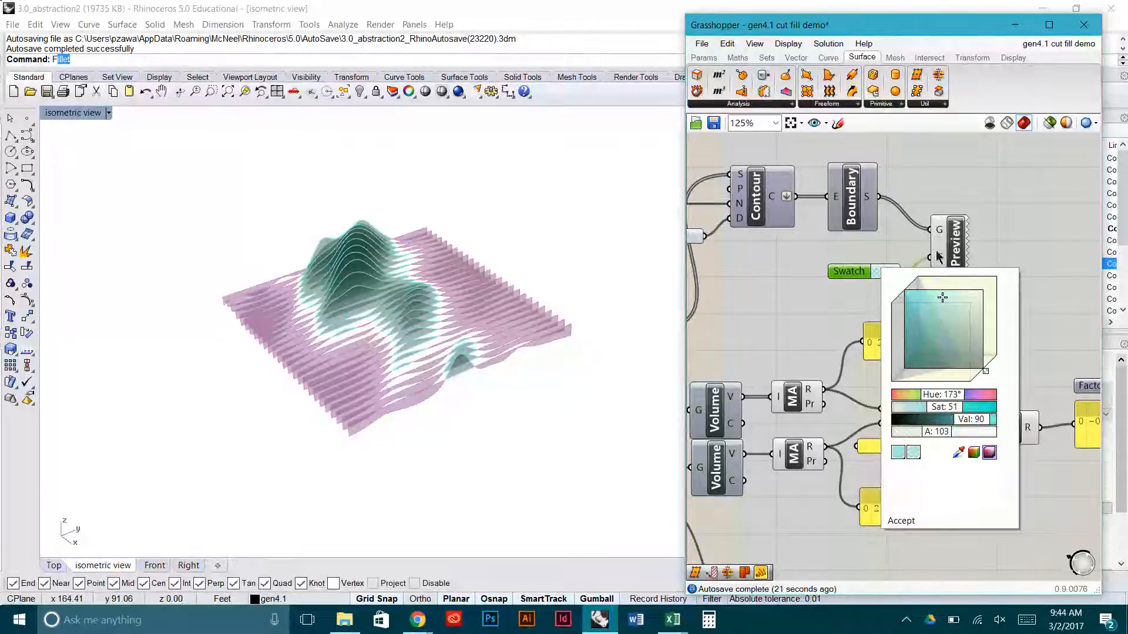
click(1027, 236)
- Examine the coloured cut and fill contour sections from several angles and up close in the isometric view
right_drag(438, 358, 484, 361)
scroll(436, 332, up, 4)
scroll(540, 364, down, 5)
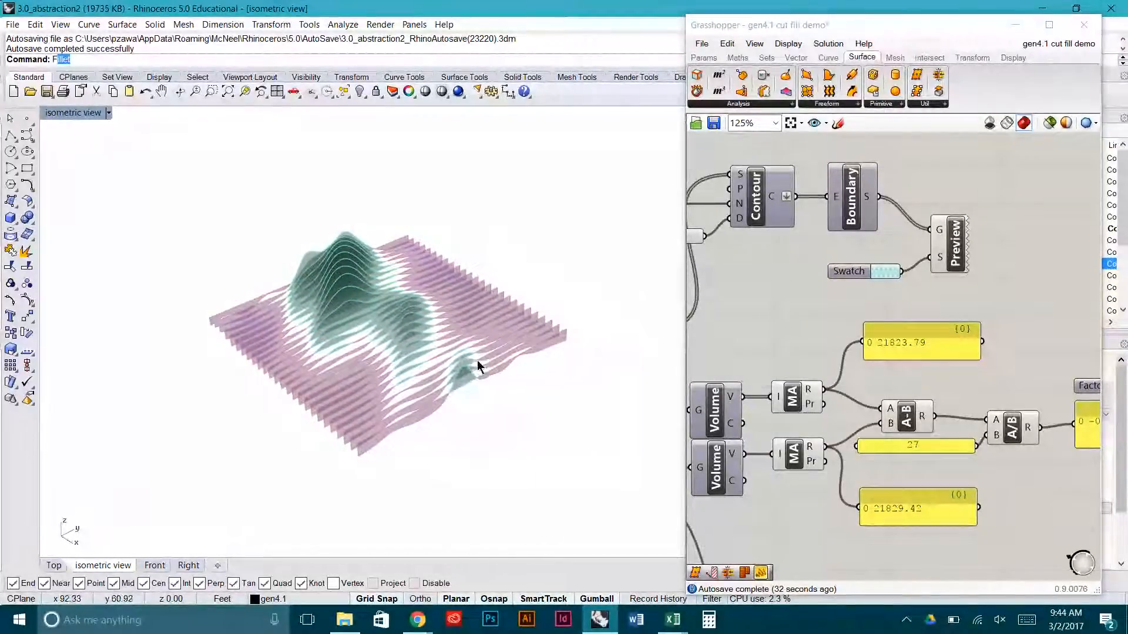
scroll(448, 361, up, 2)
right_drag(382, 348, 387, 339)
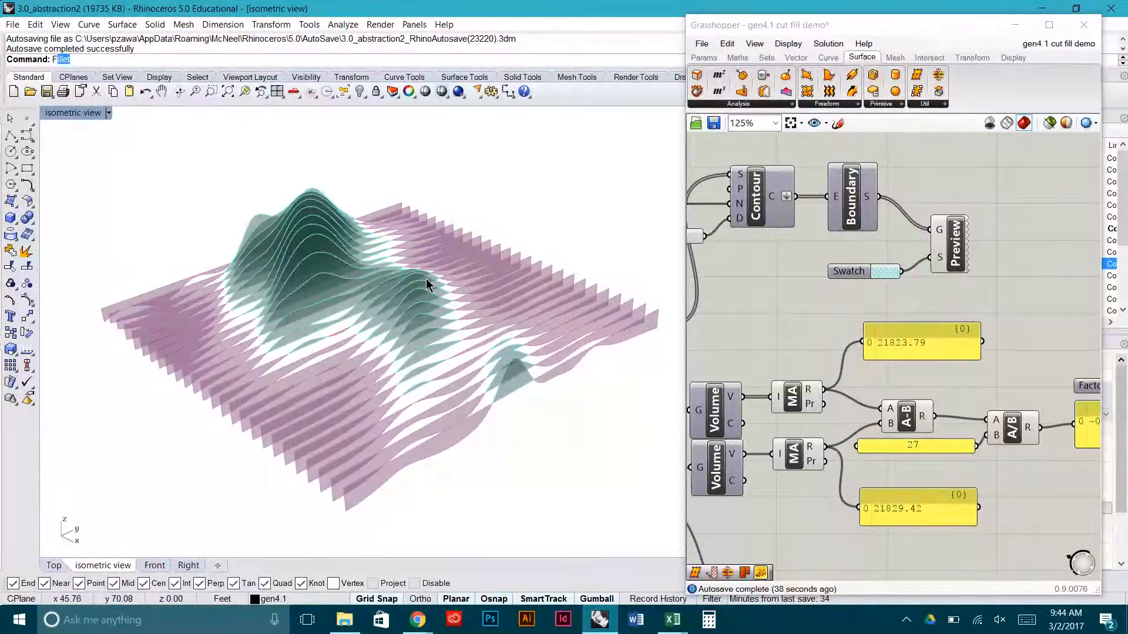
right_drag(437, 288, 438, 372)
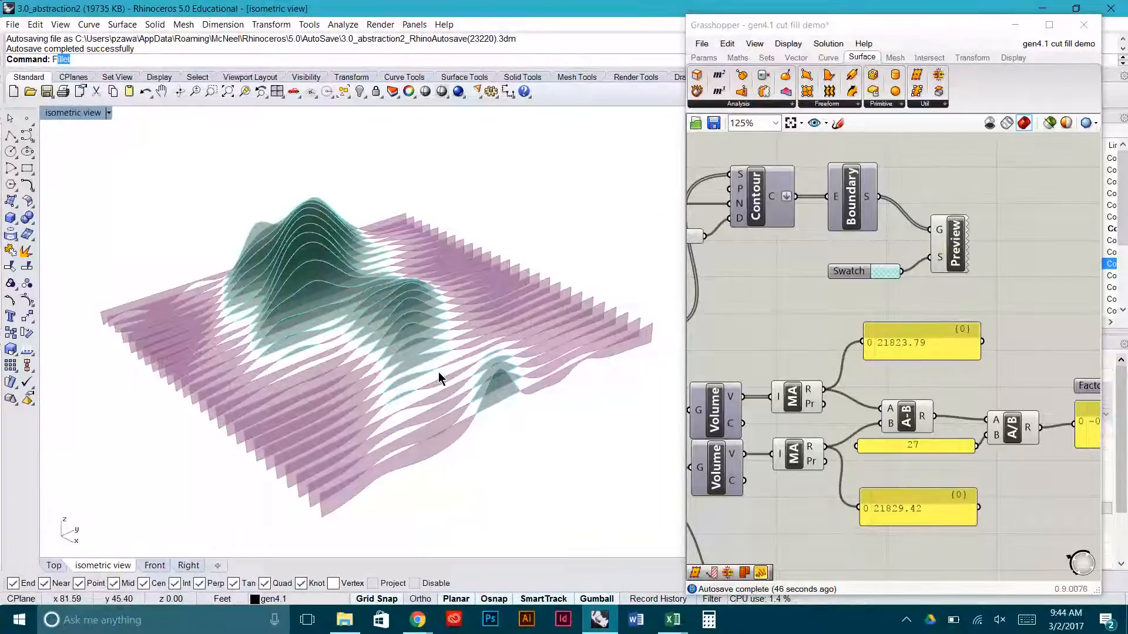
click(735, 332)
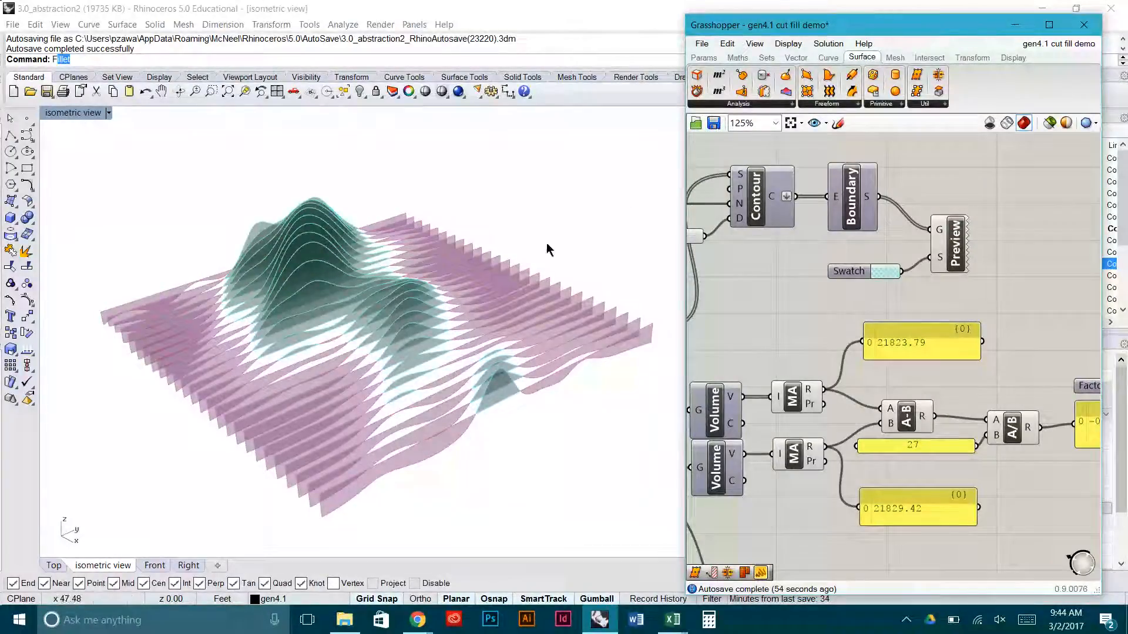
- Minimise the Grasshopper window and frame the whole set of cut and fill contour sections in the isometric view
shift+right_drag(394, 256, 434, 250)
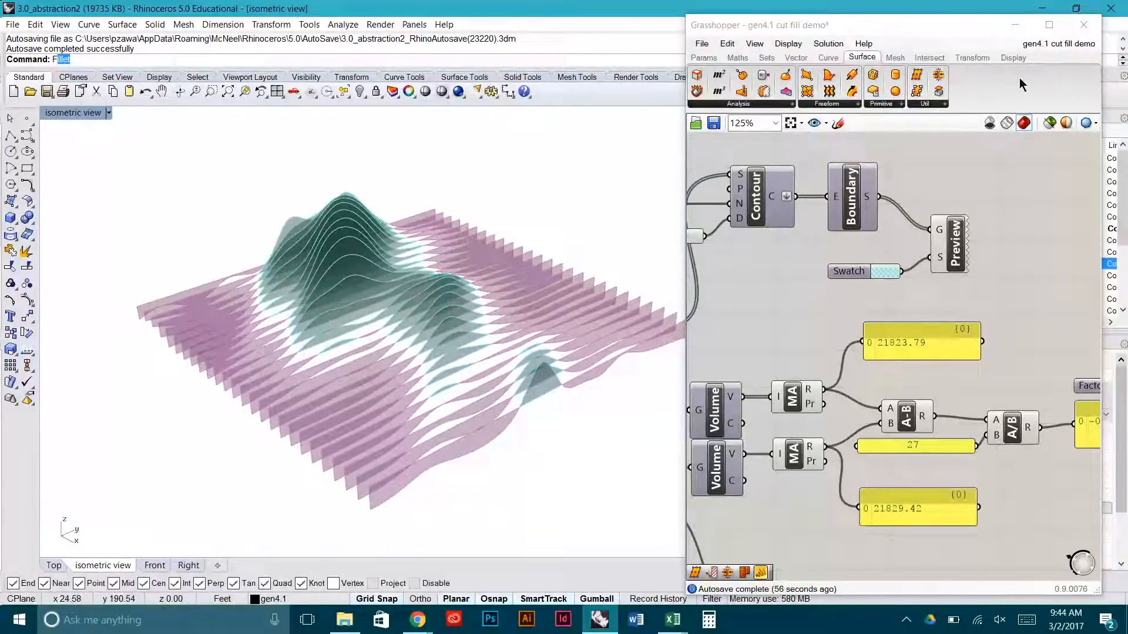
click(1018, 36)
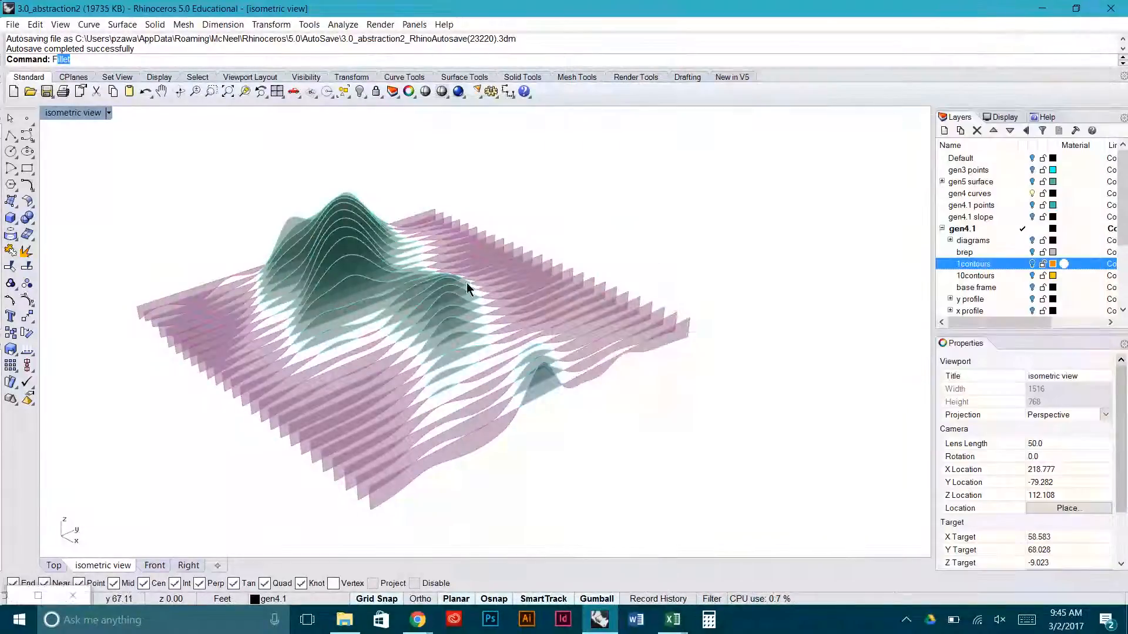
right_drag(467, 288, 425, 241)
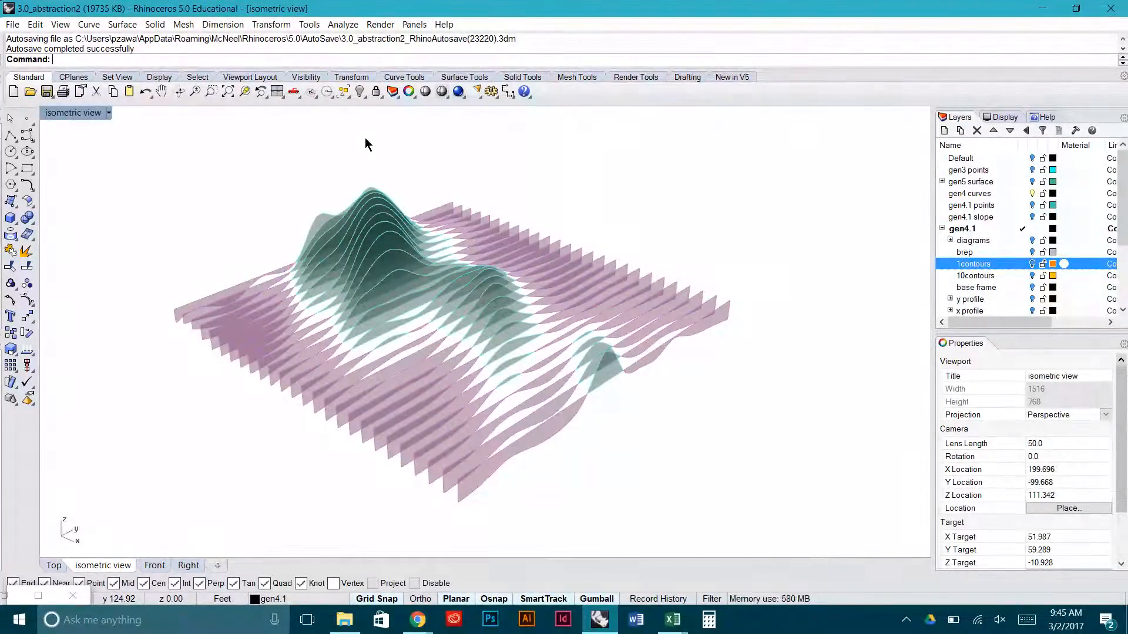
- Capture the isometric view to a JPEG file with ViewCaptureToFile, replacing the existing cut_fill2 image in the Deliverables folder
text(Capture)
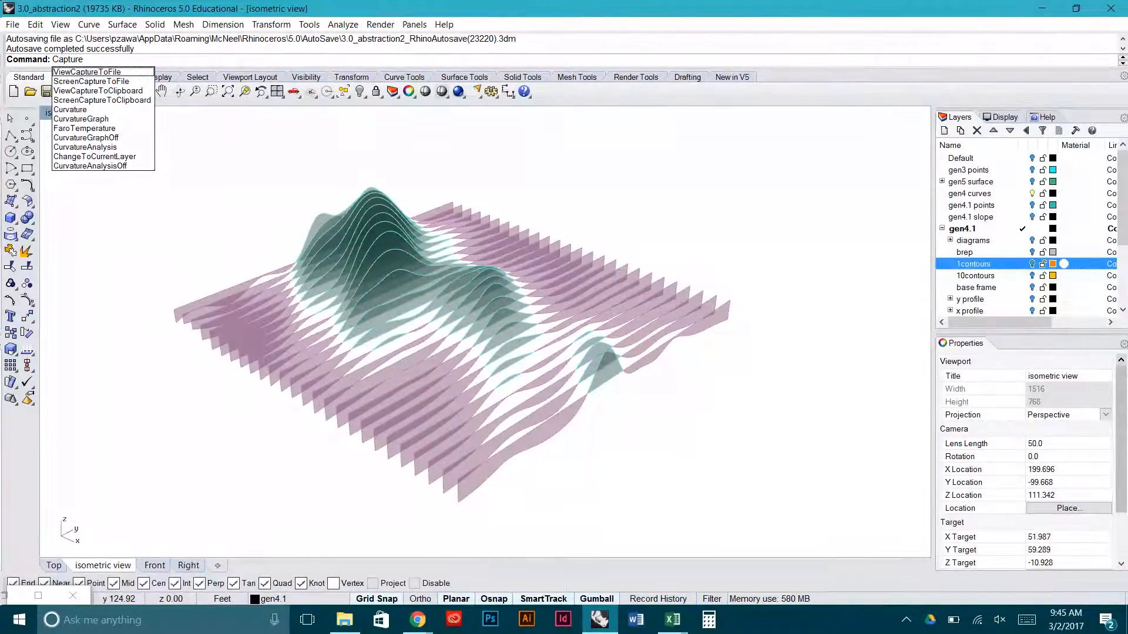
key(BackSpace)
key(BackSpace)
key(BackSpace)
key(BackSpace)
key(BackSpace)
key(BackSpace)
key(BackSpace)
text(View)
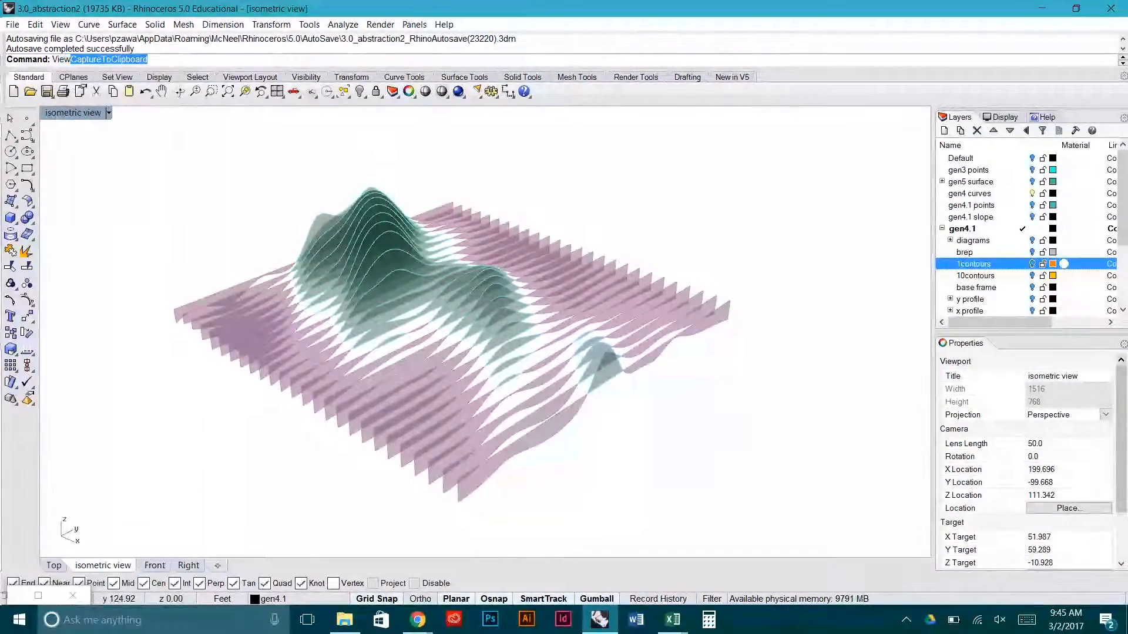
key(Down)
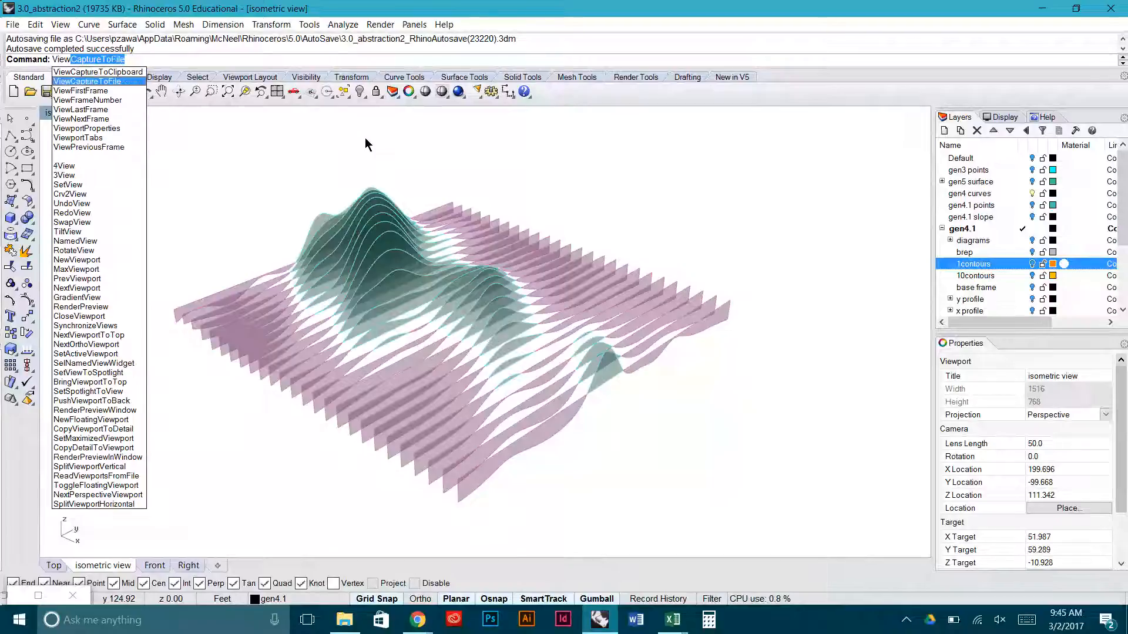
key(Return)
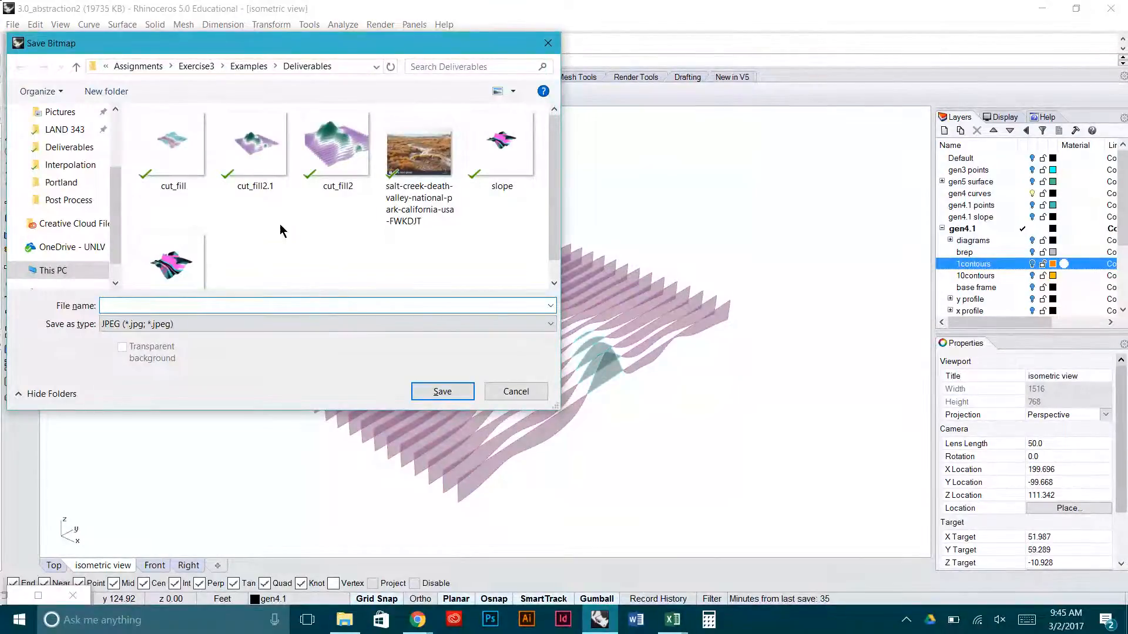
click(337, 147)
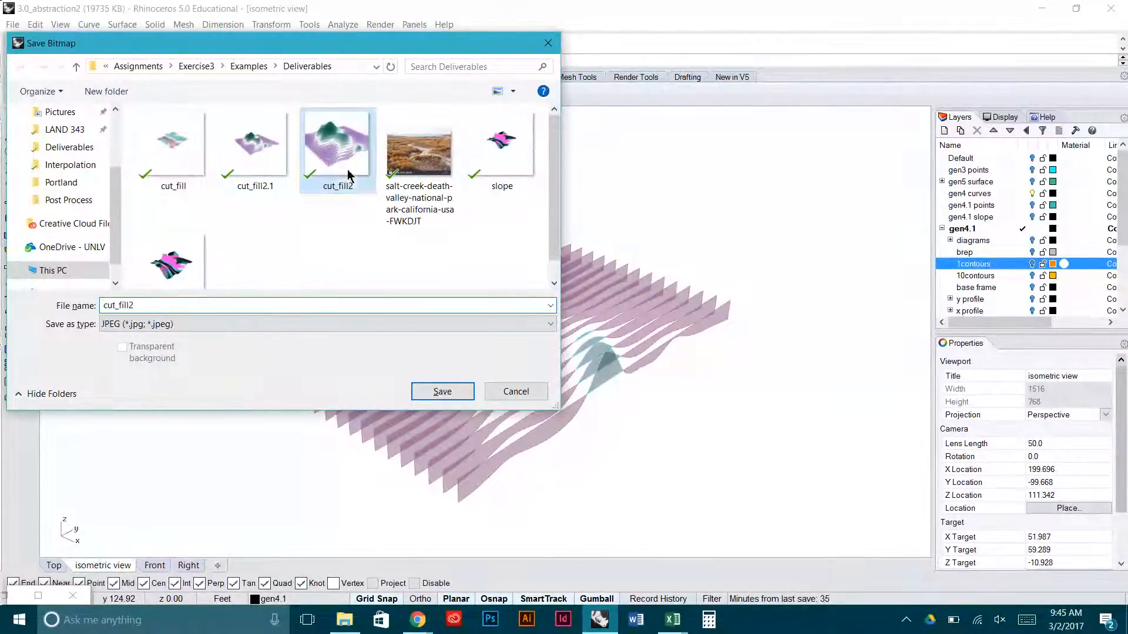
click(441, 392)
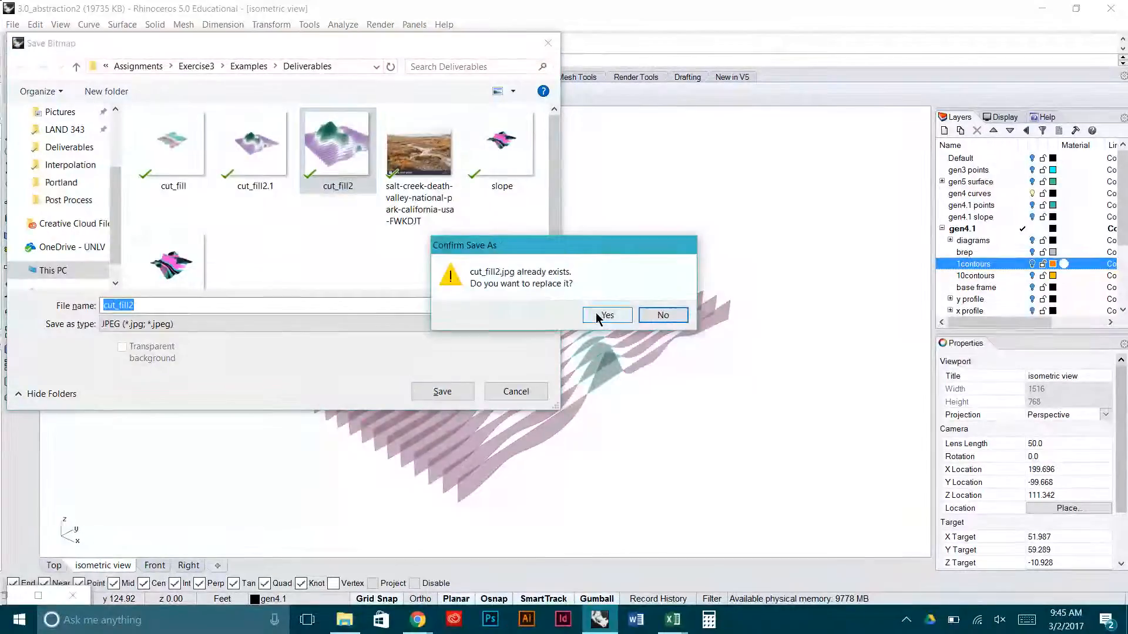
click(605, 316)
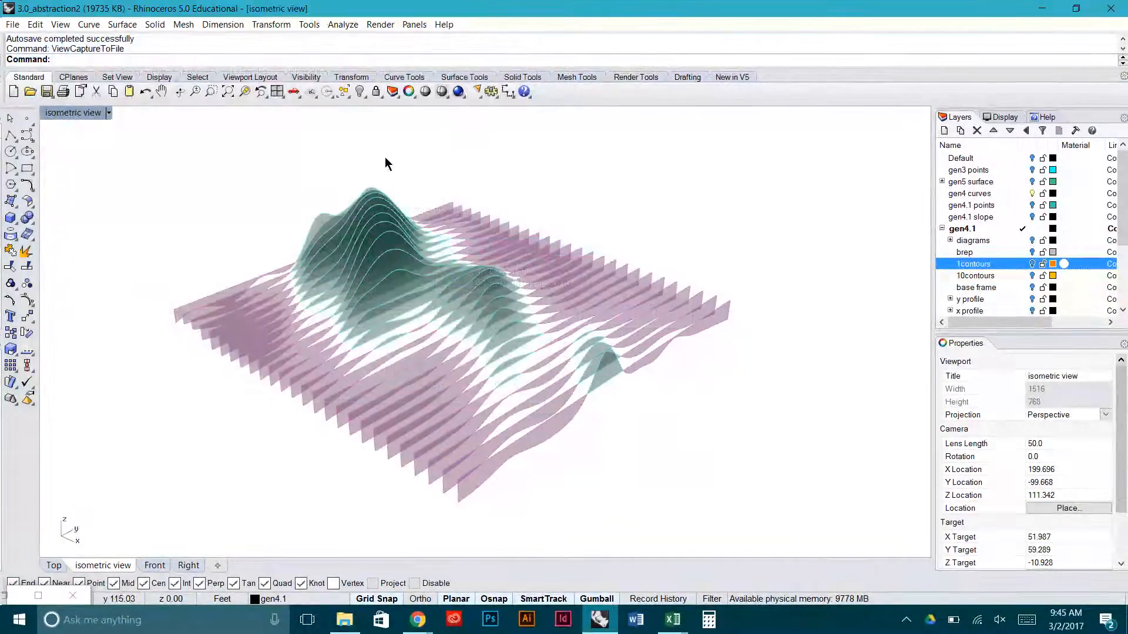
- Switch to File Explorer and open the Deliverables folder inside LAND 343, Assignments, Exercise3, Examples
click(345, 621)
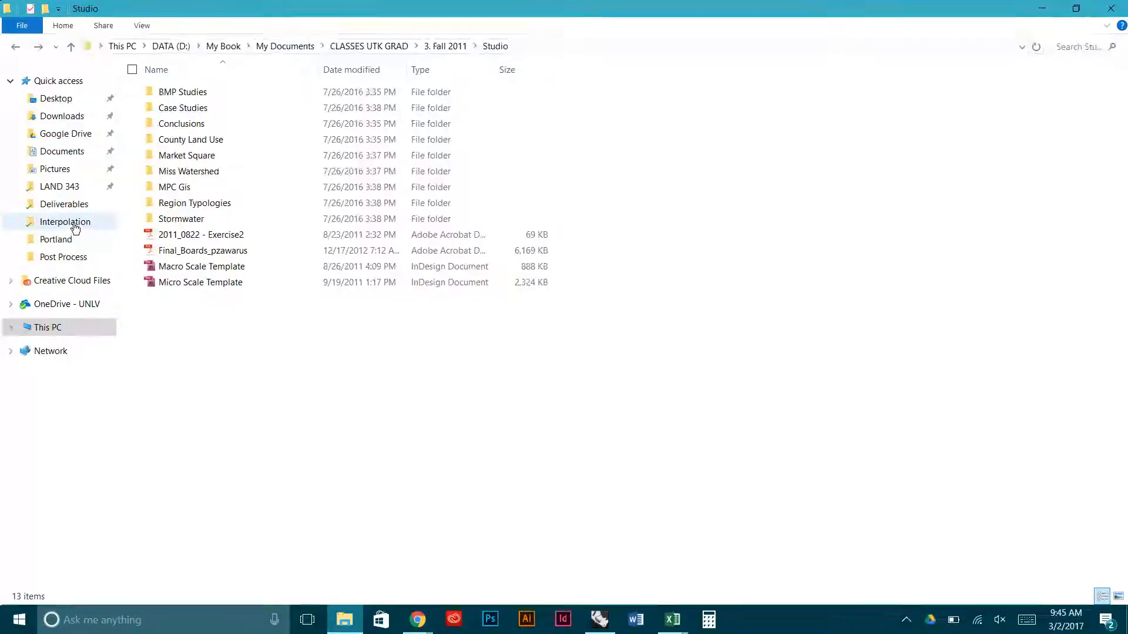
click(70, 186)
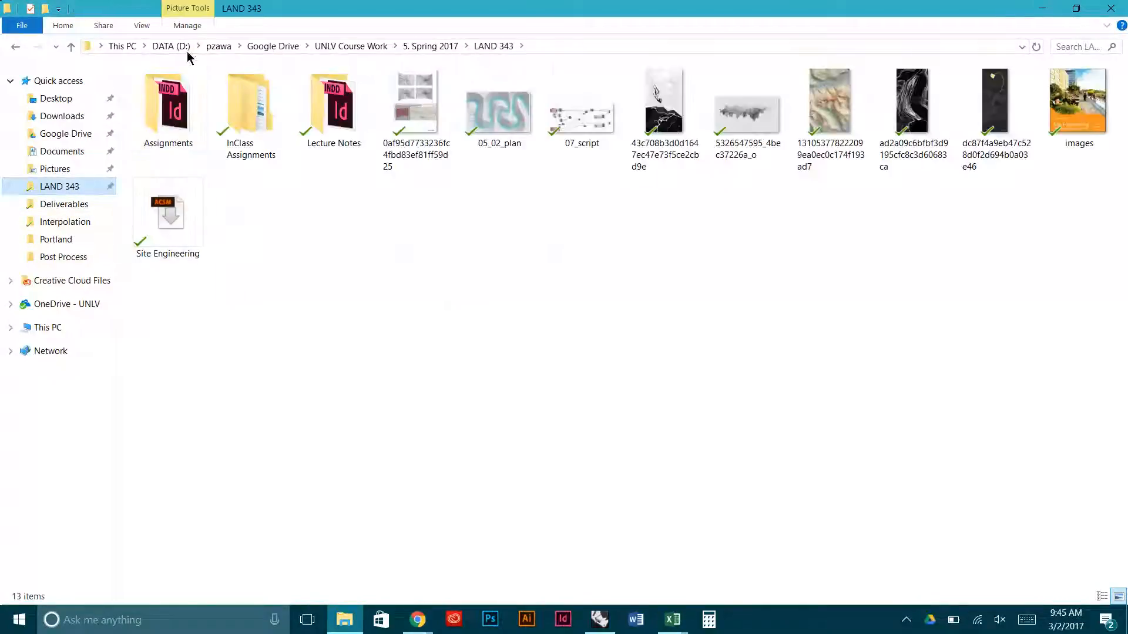
double_click(172, 115)
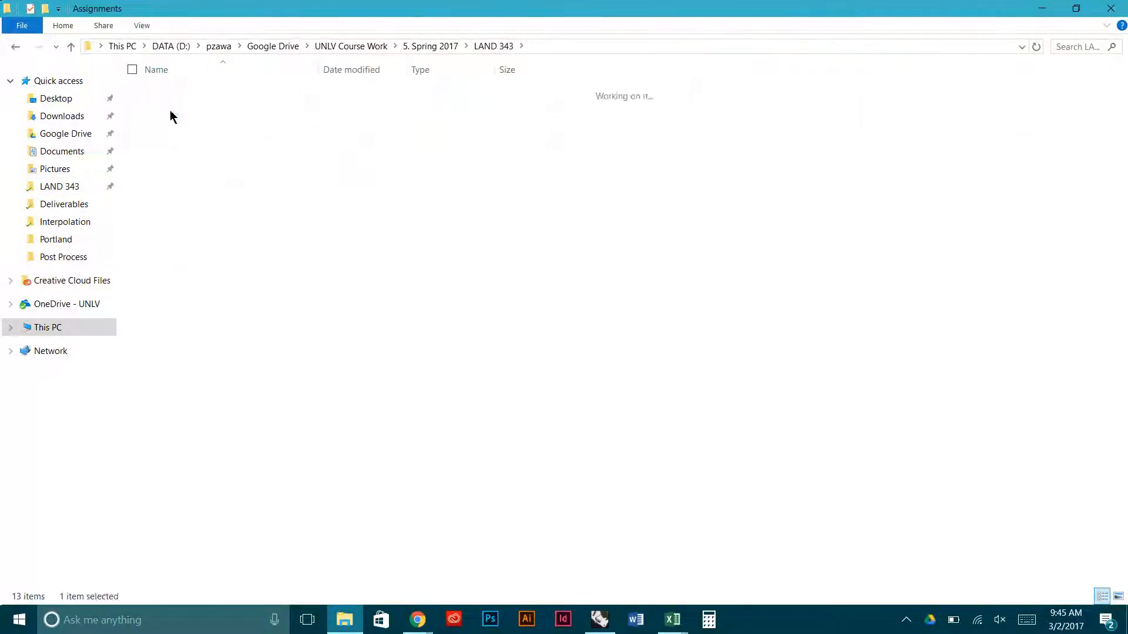
double_click(211, 121)
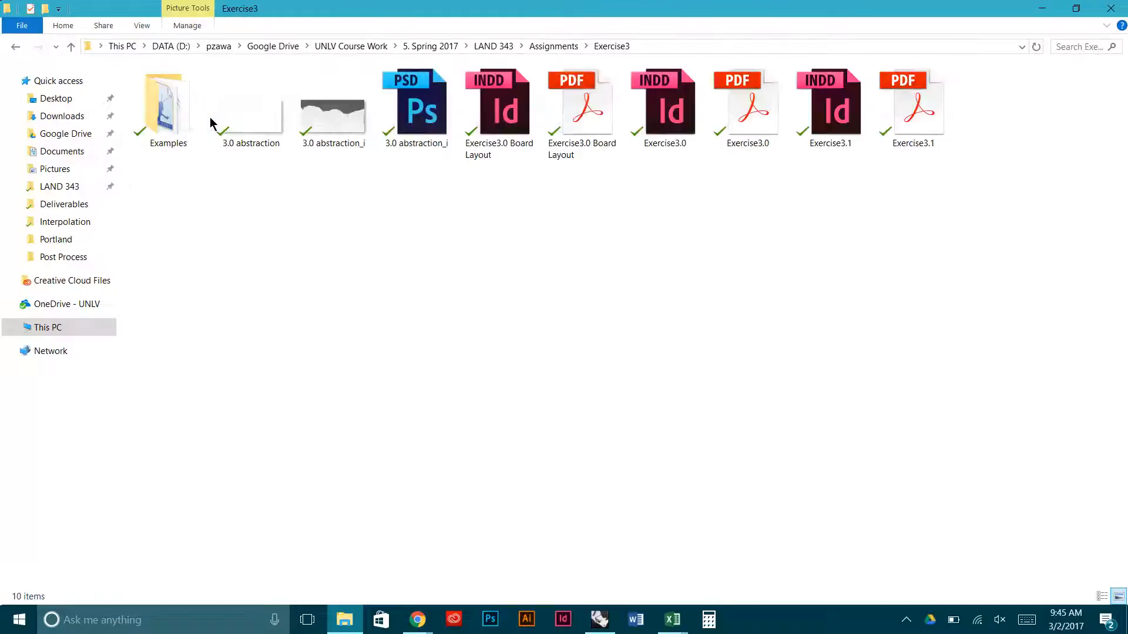
double_click(176, 107)
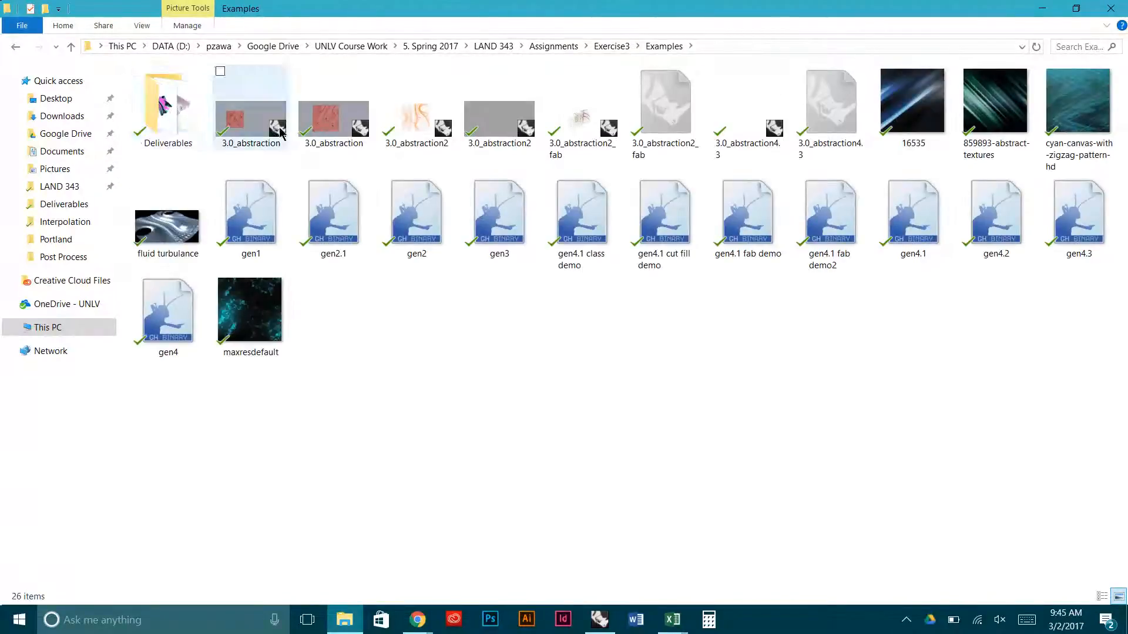
click(166, 109)
double_click(165, 109)
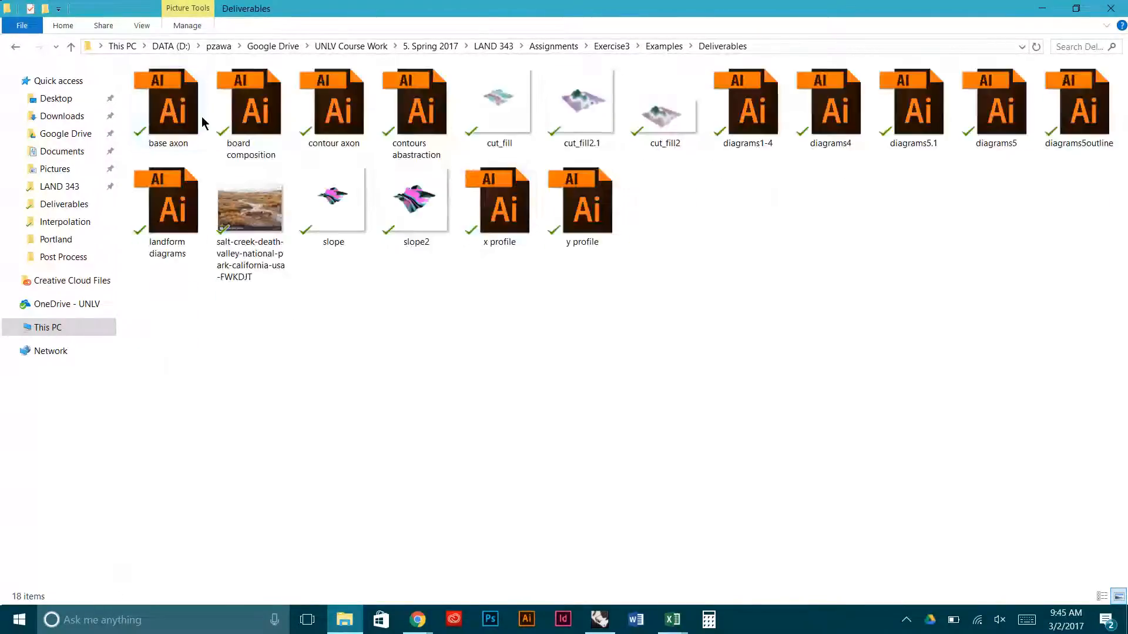
- View the captured cut_fill2 image in Photos, then close it
click(662, 114)
double_click(663, 115)
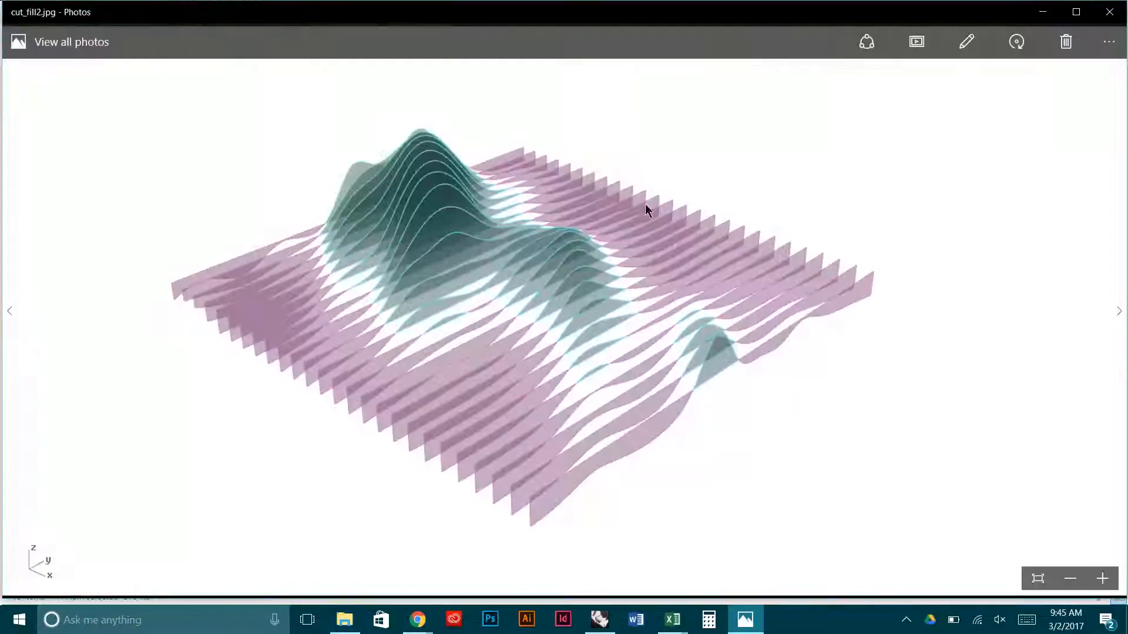
key(Right)
key(Right)
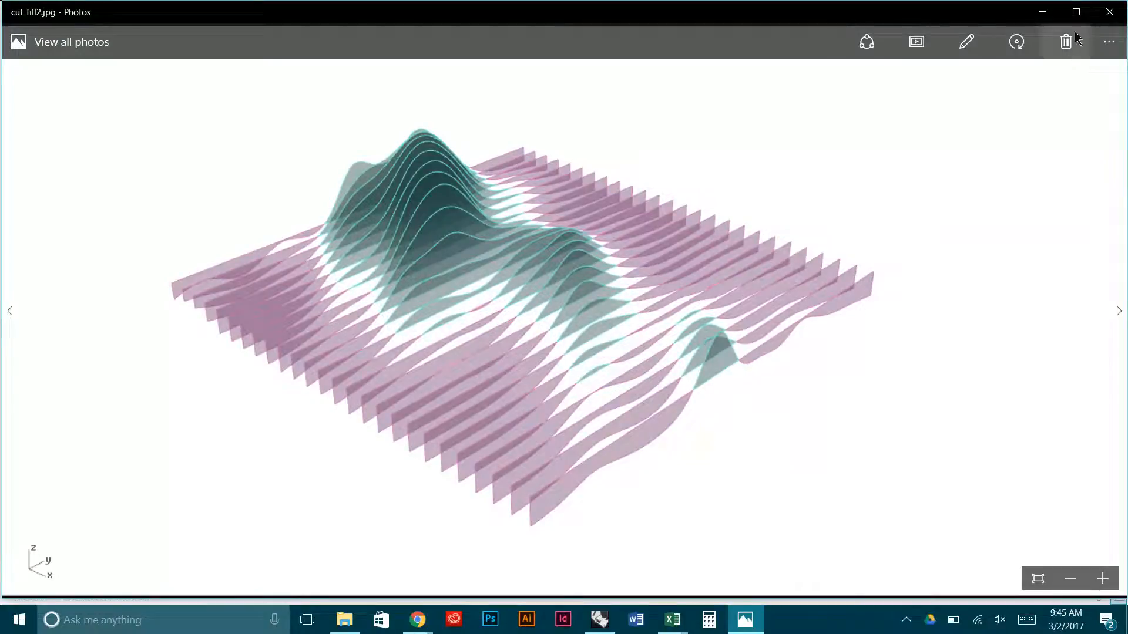
click(1110, 12)
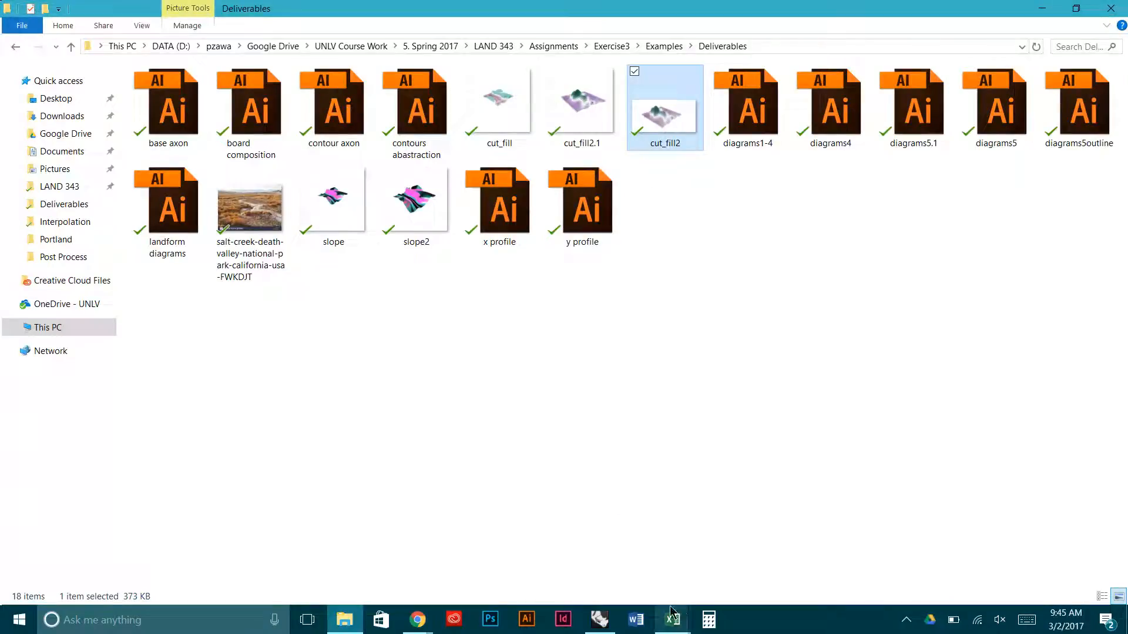
- Switch back to Rhino, reframe the terrain and run -ViewCaptureToFile with the existing cut_fill2.1 JPEG as the file to replace
click(599, 619)
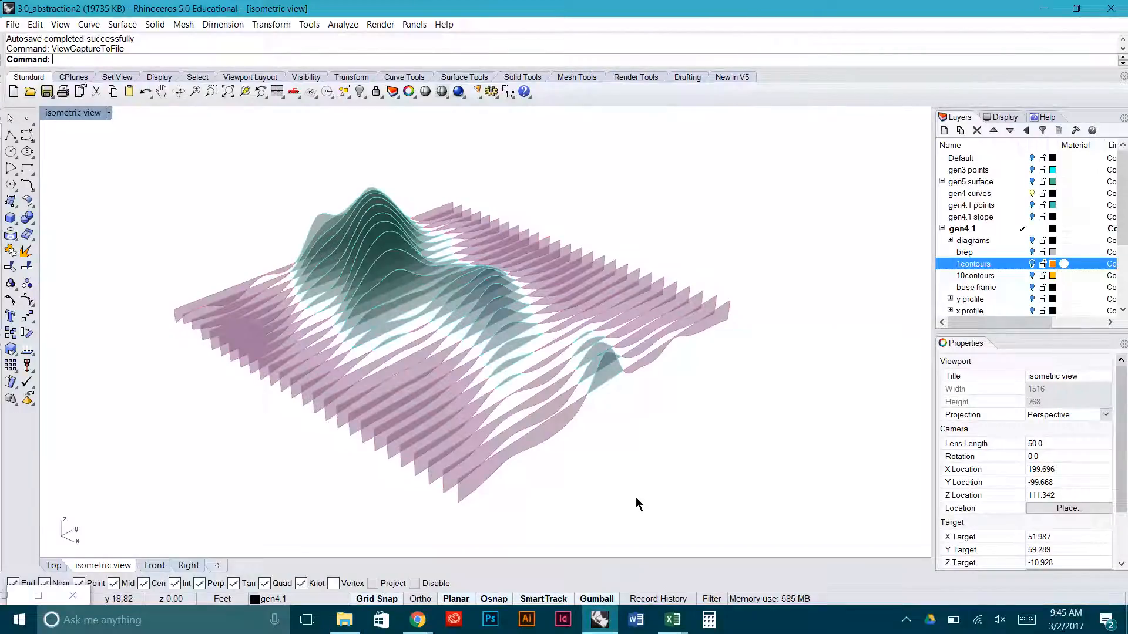
right_drag(636, 498, 625, 443)
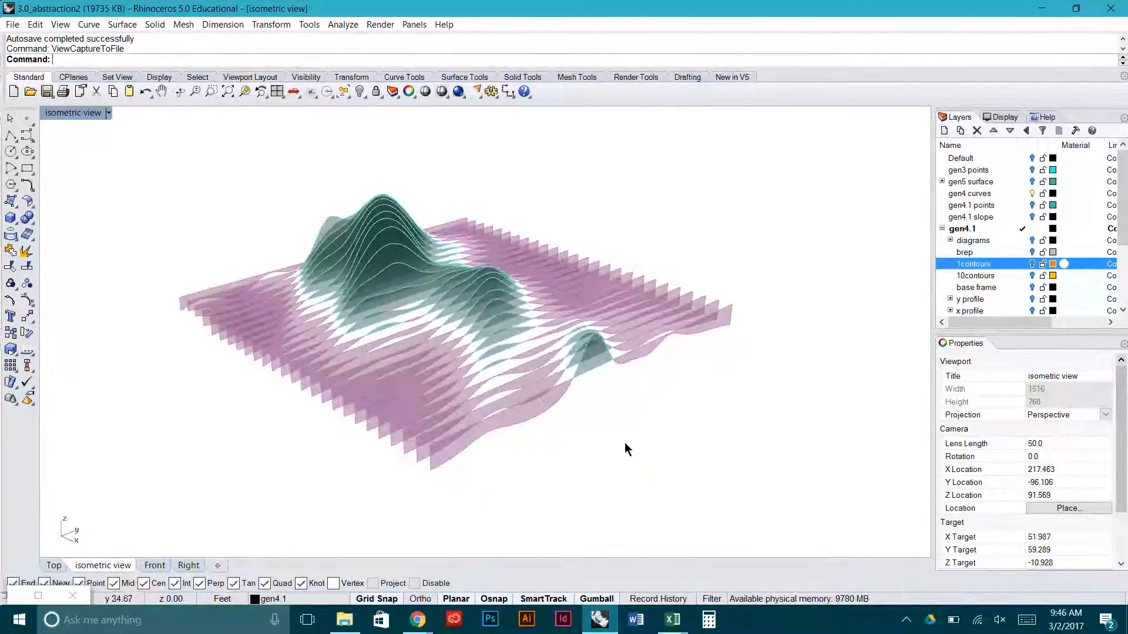
right_drag(494, 220, 390, 197)
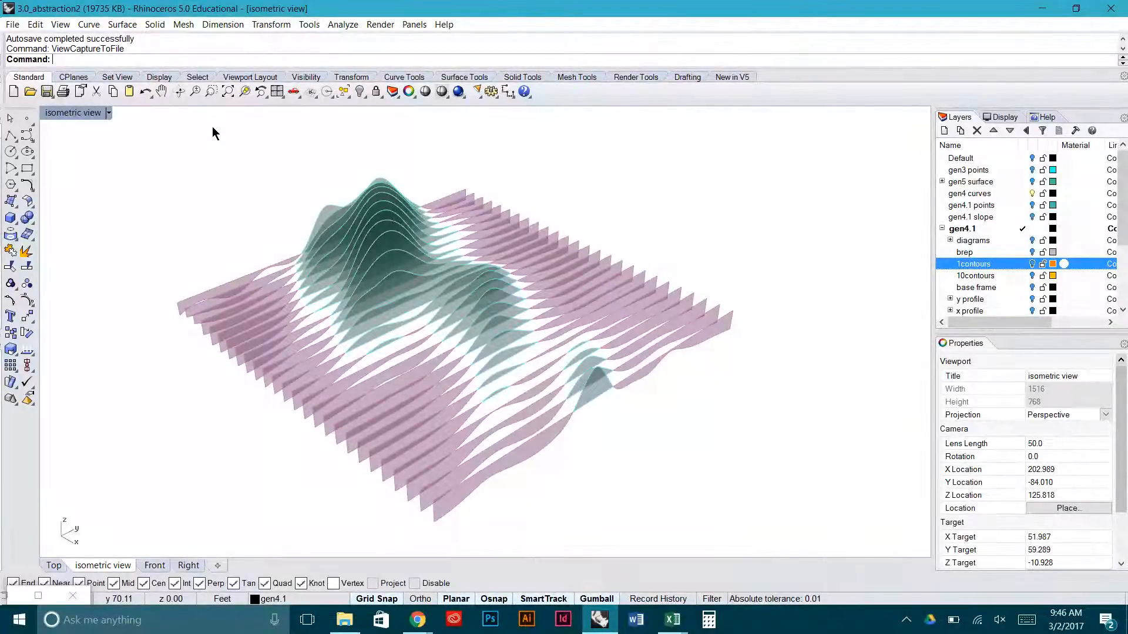
text(-ViewCaptureToFile)
key(Return)
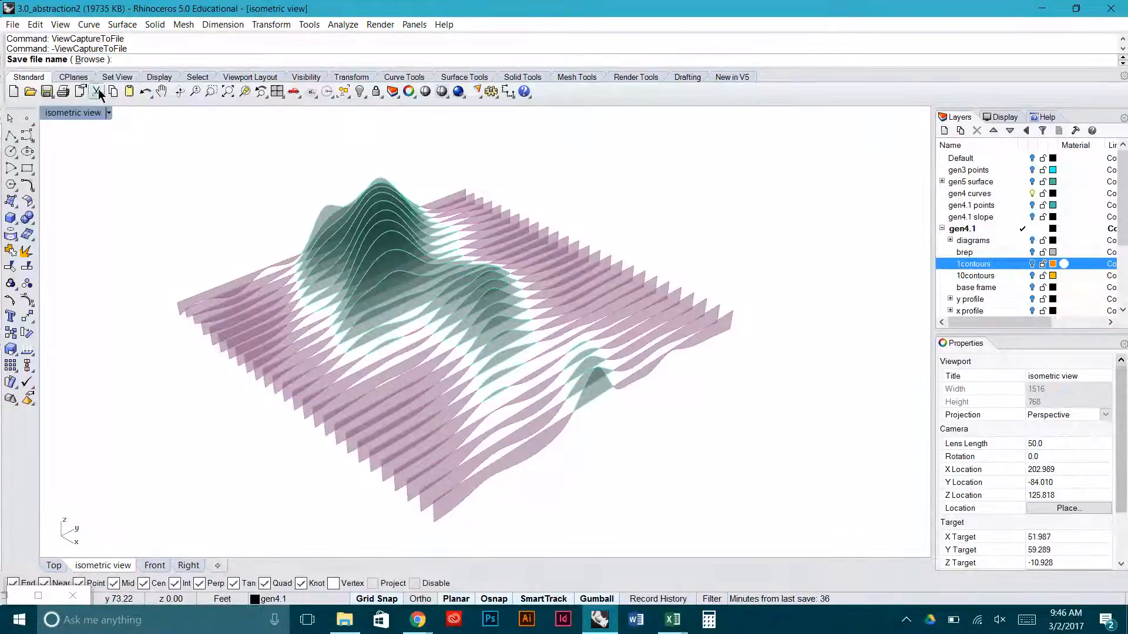
click(85, 60)
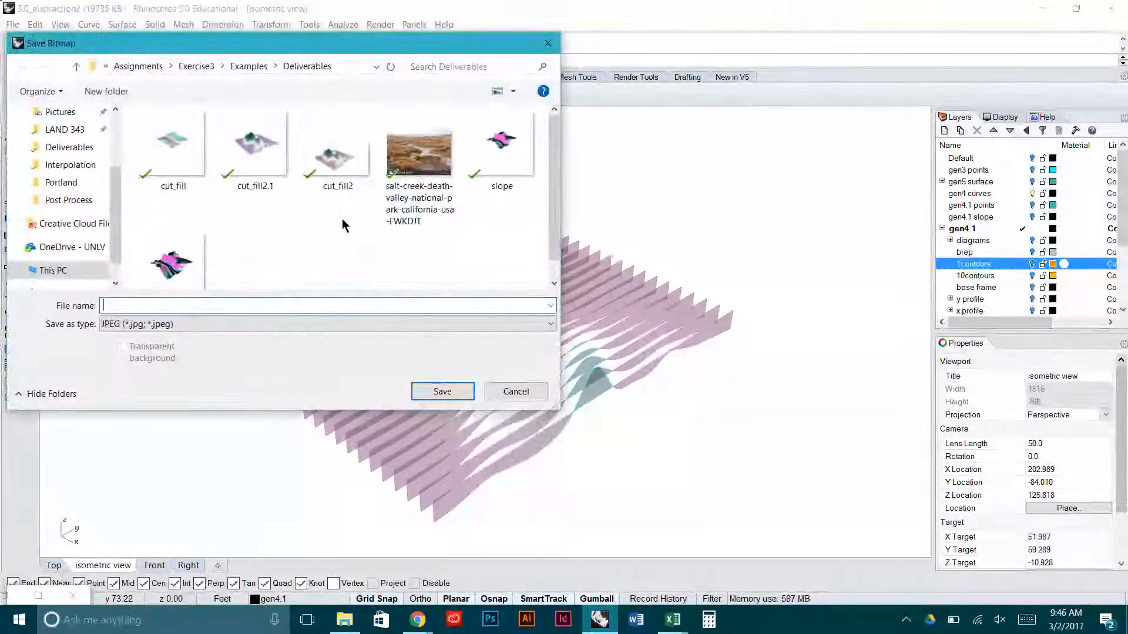
click(256, 147)
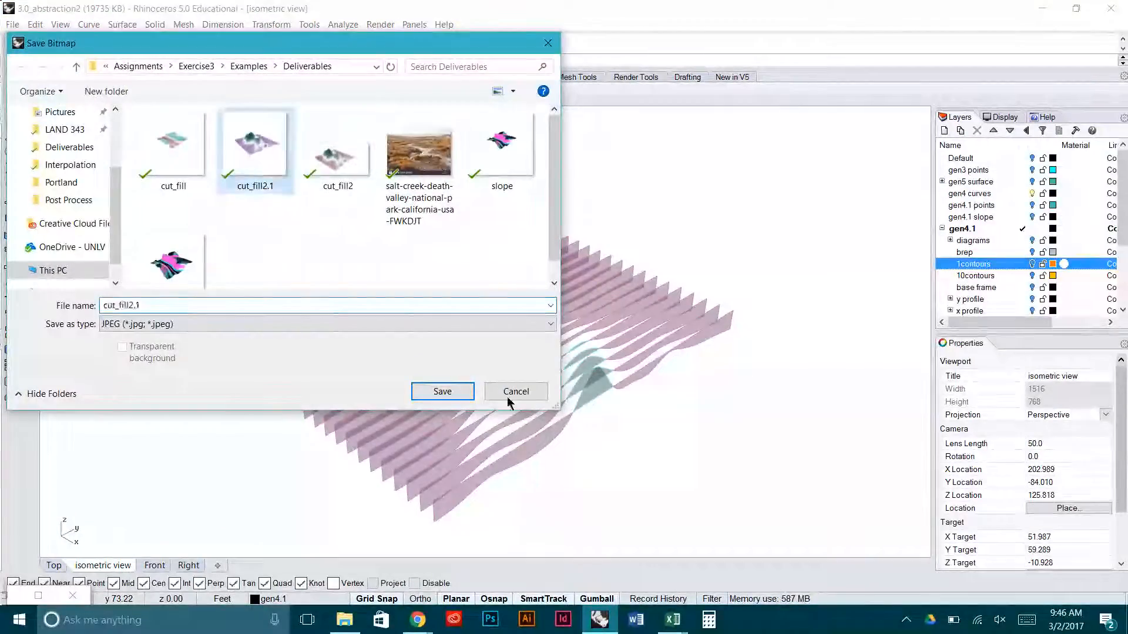
click(436, 392)
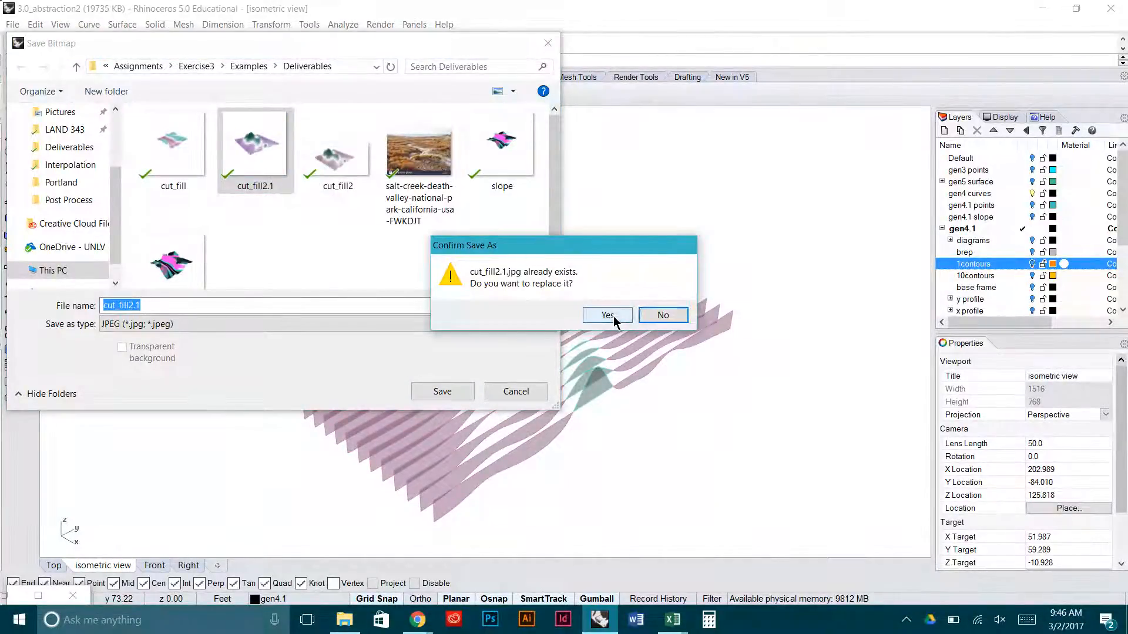
click(613, 316)
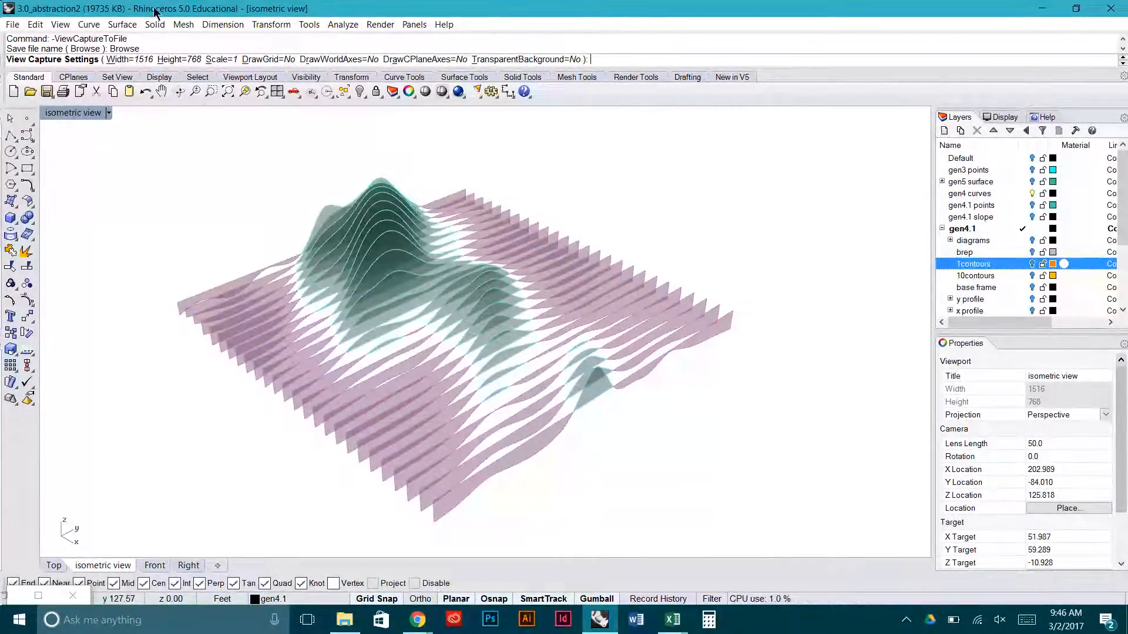
- Set the view capture to width 2000, height 2000 and scale 3, and write the image
click(128, 60)
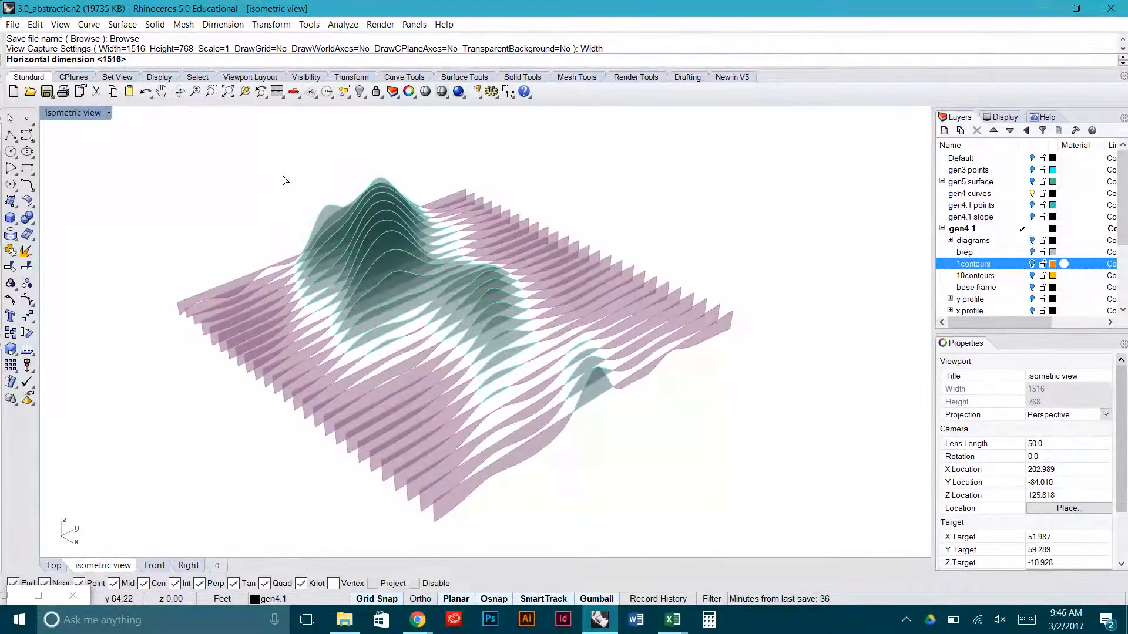
text(2000)
key(Return)
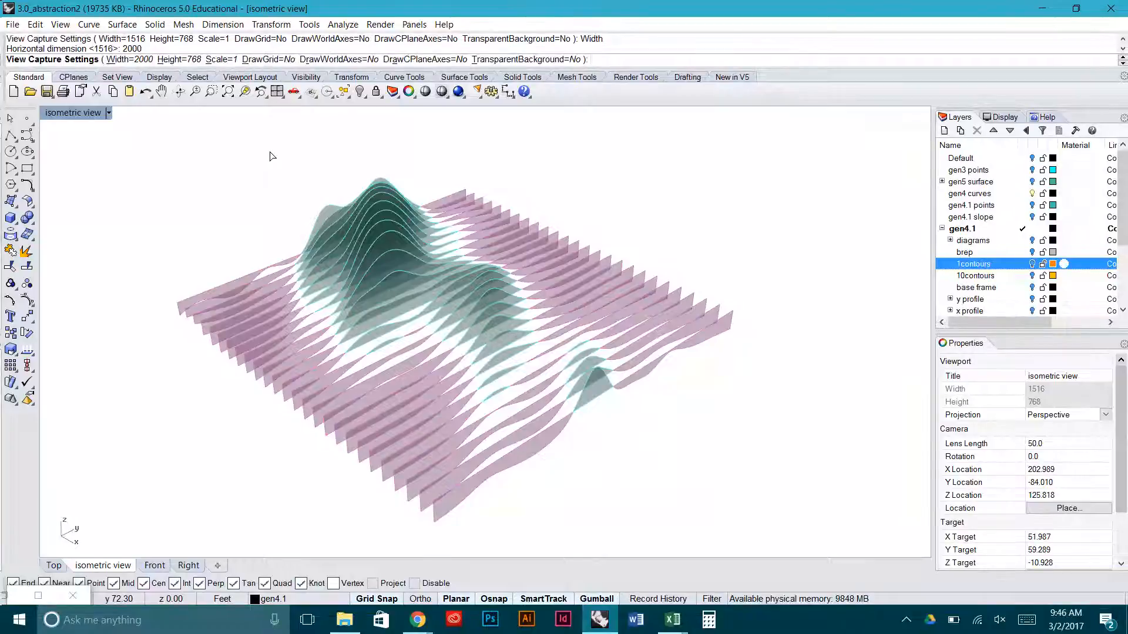
click(170, 60)
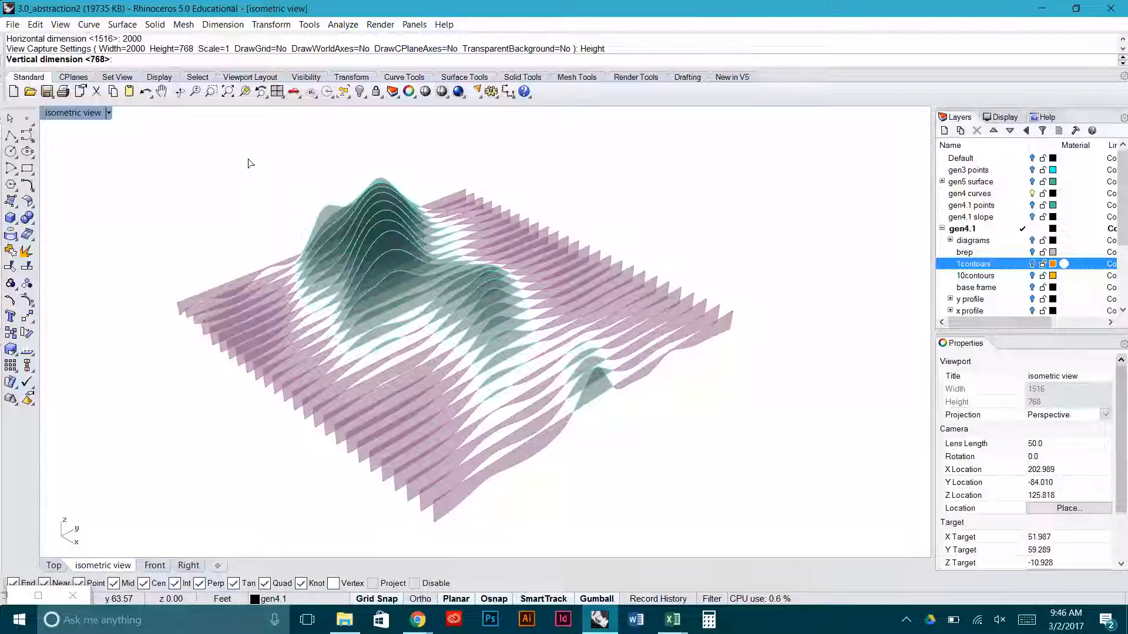
text(2000)
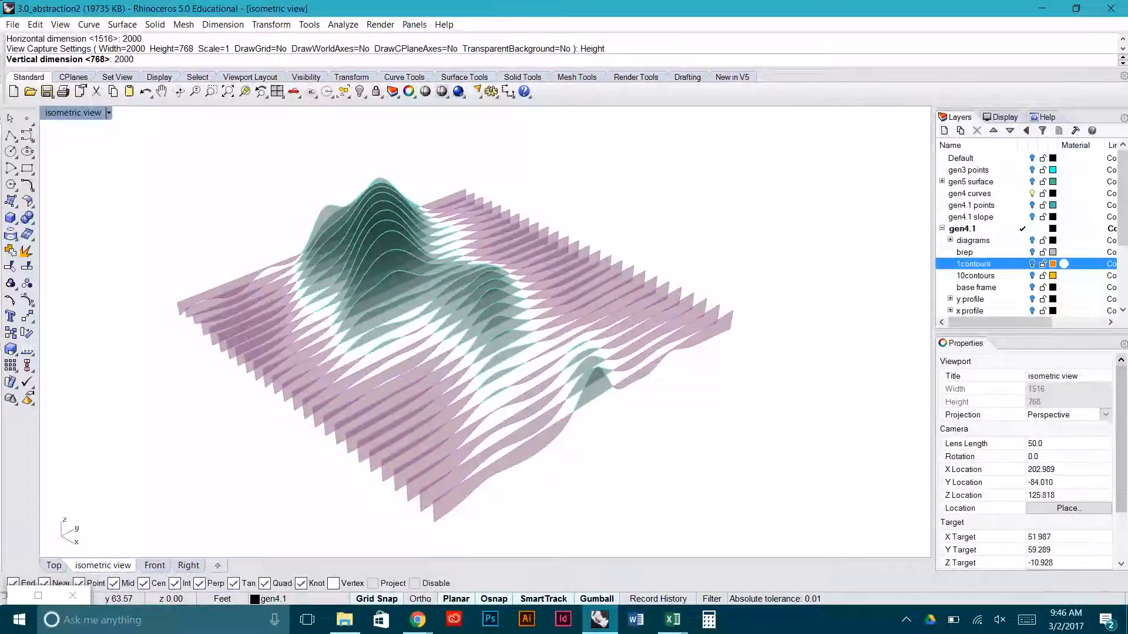
key(Return)
click(215, 49)
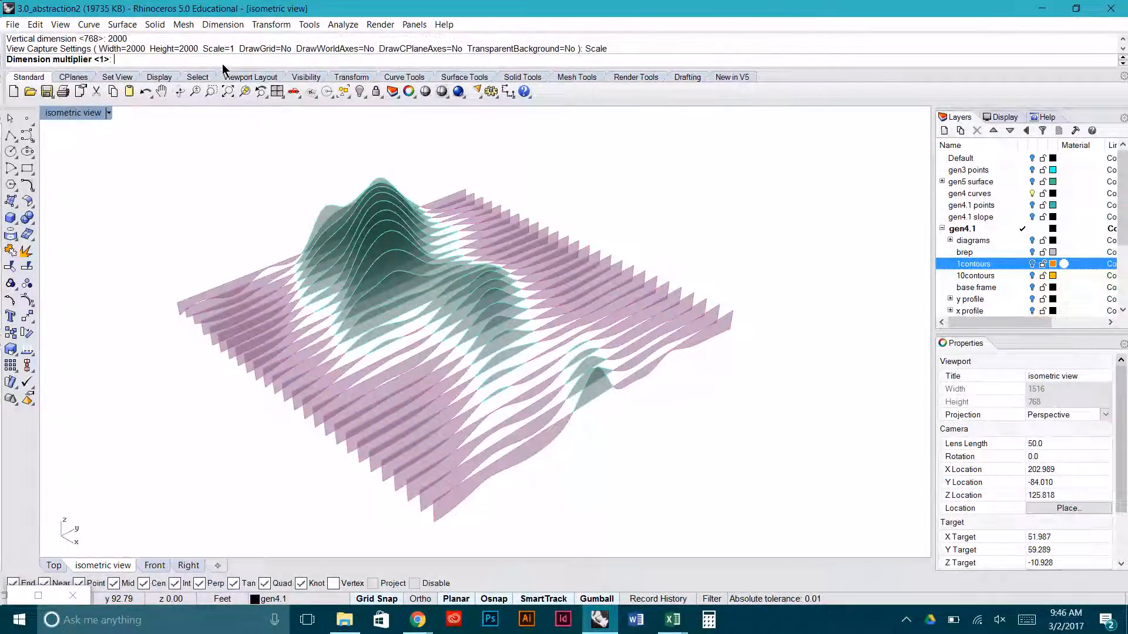
text(3)
key(Return)
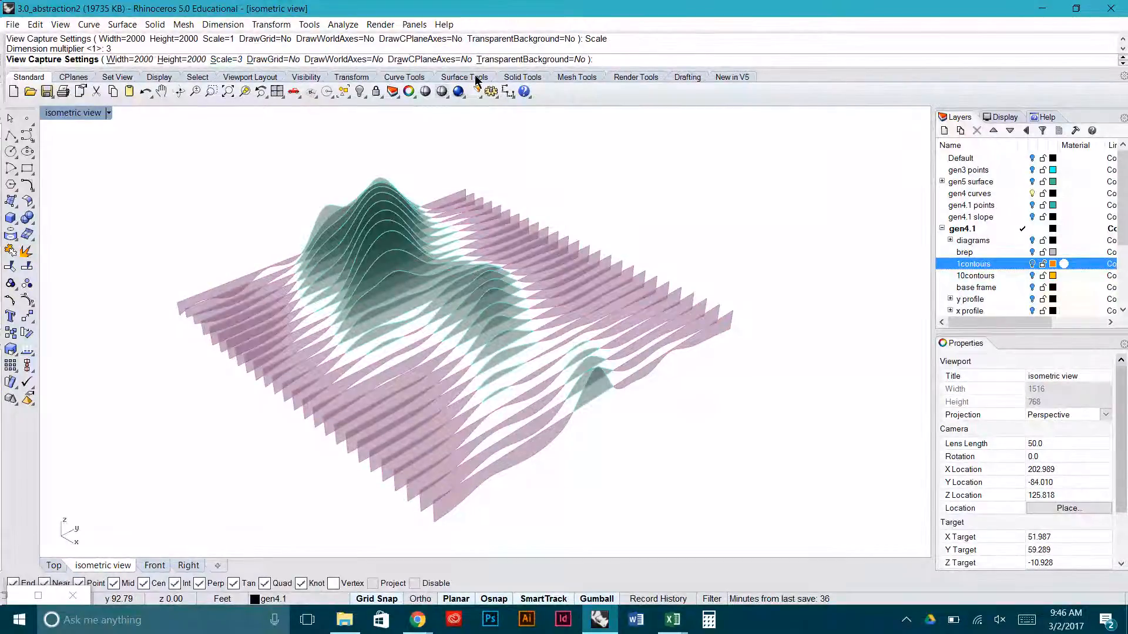
key(Return)
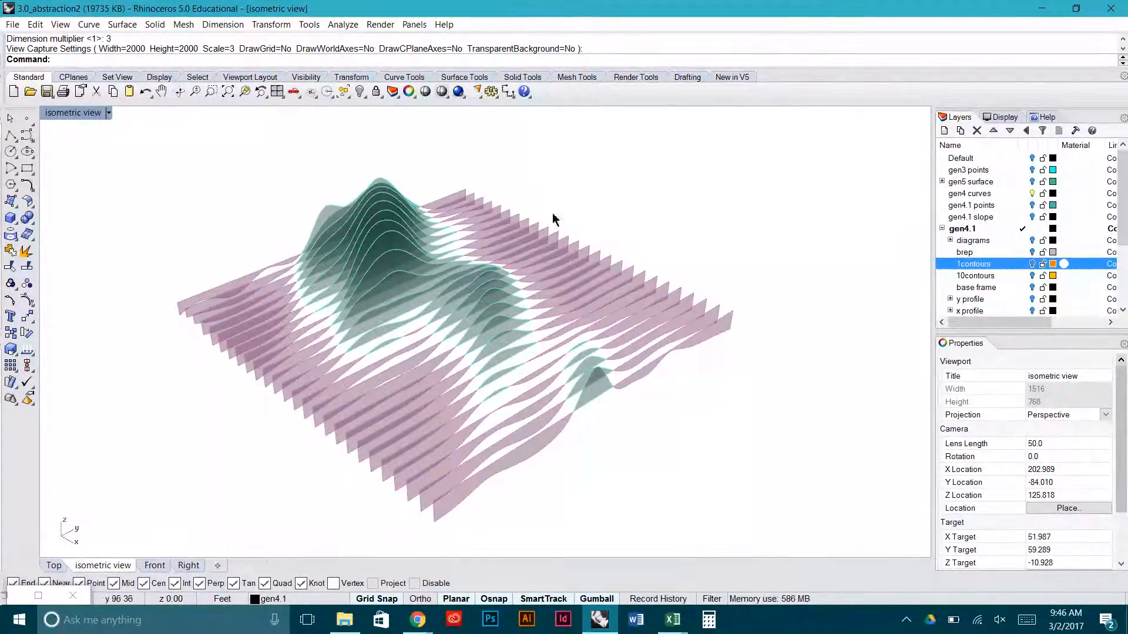
- Switch to the Deliverables folder in File Explorer, open cut_fill2.1 in Photos and zoom in to inspect its line and edge quality
click(344, 620)
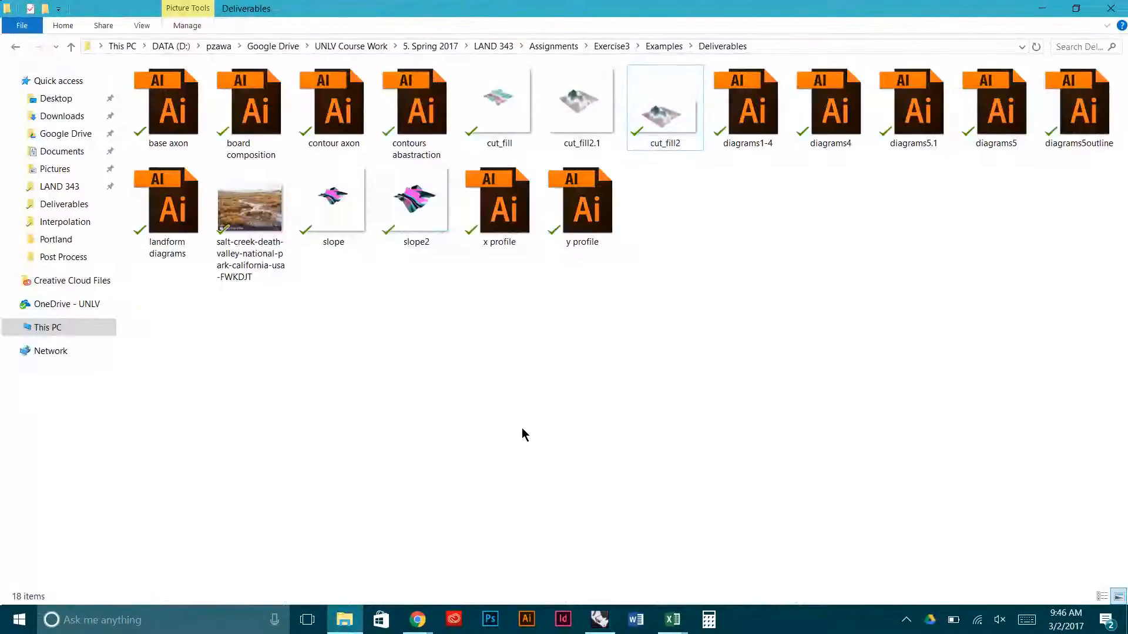
double_click(600, 118)
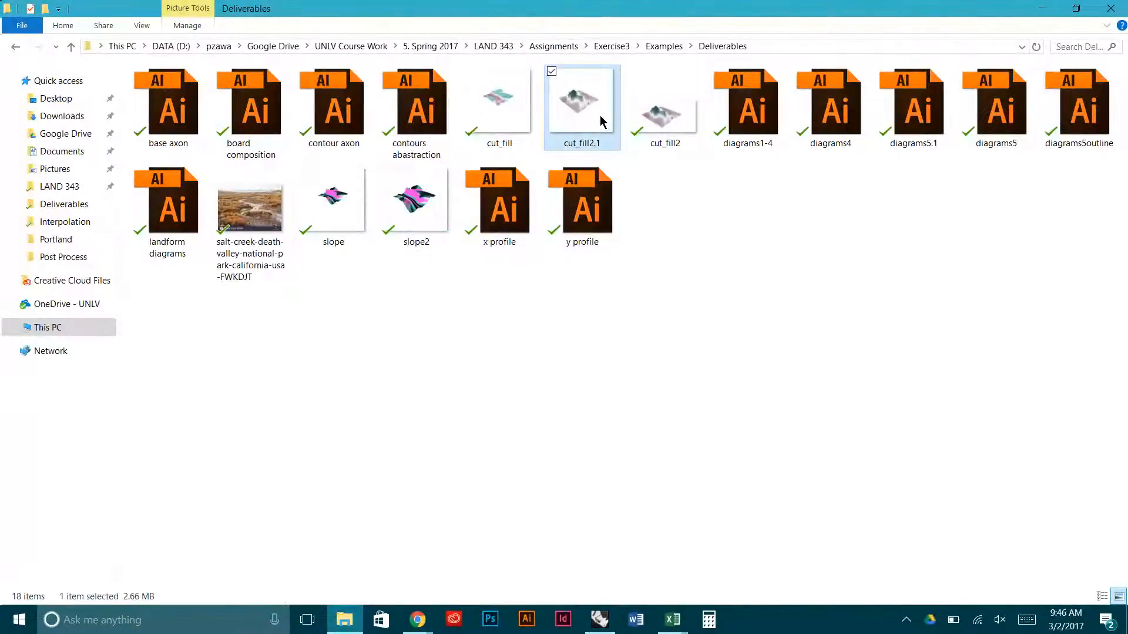
key(Left)
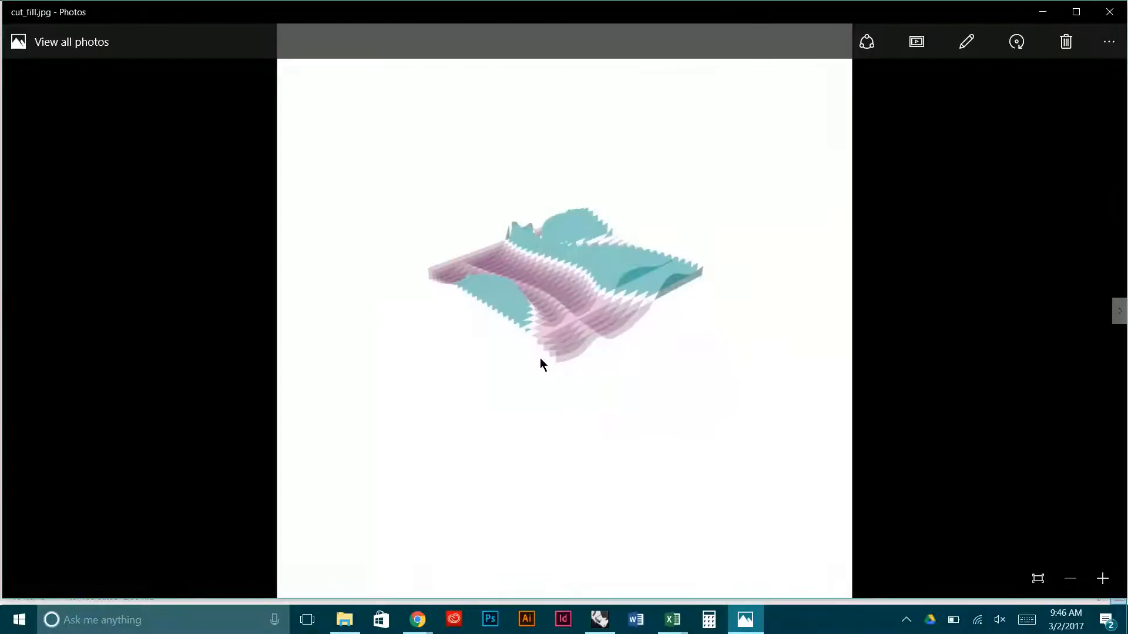
key(Right)
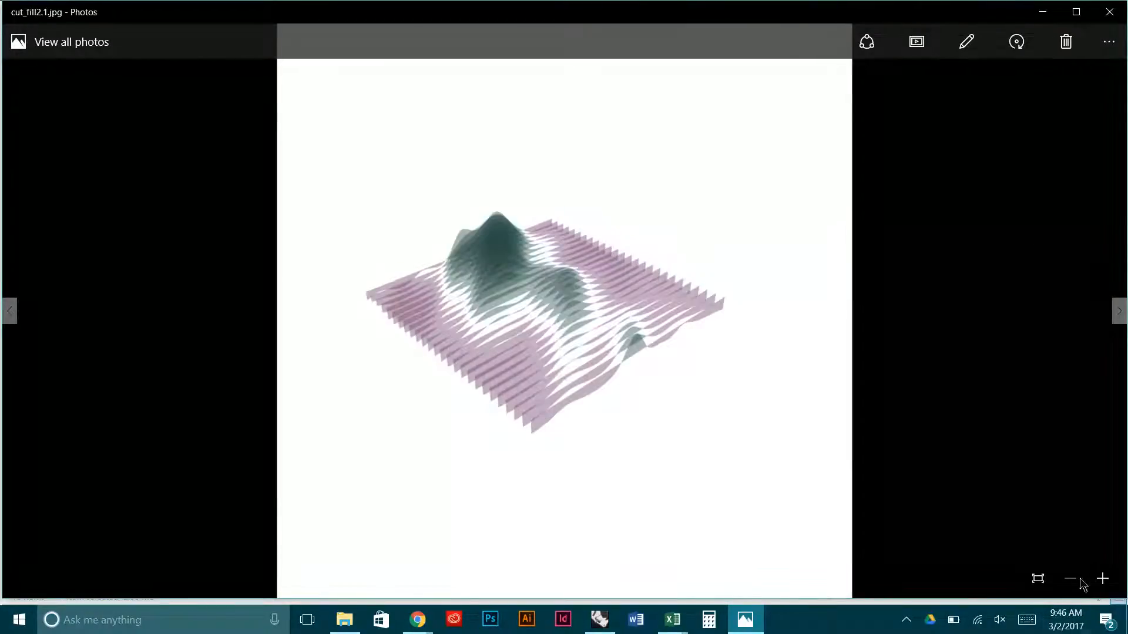
click(1103, 579)
click(1103, 581)
click(1102, 581)
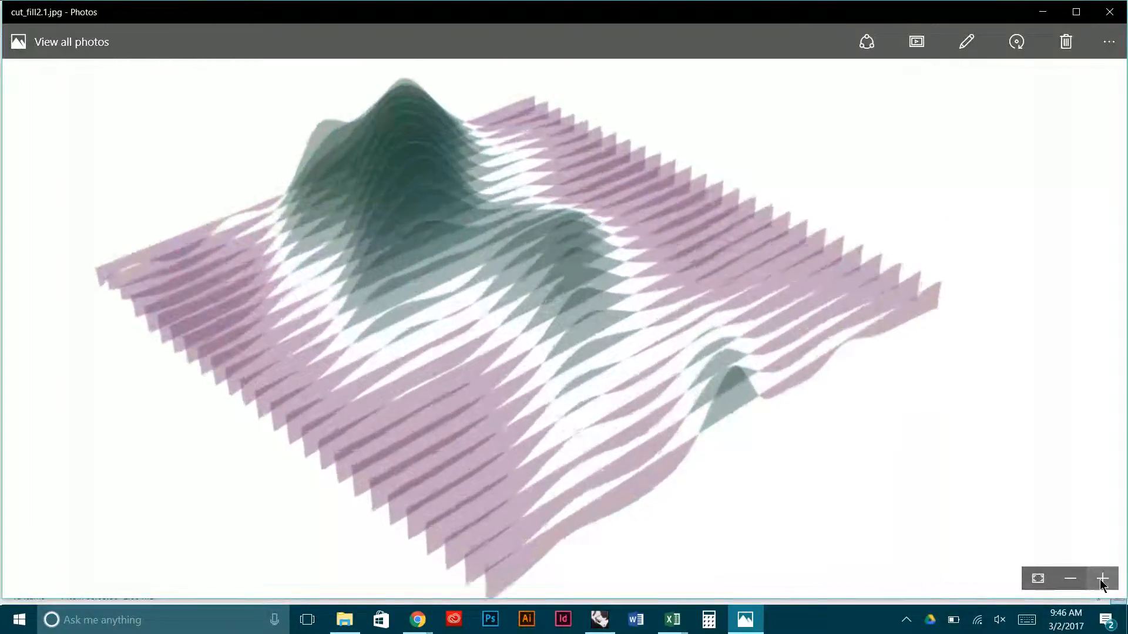
click(1102, 582)
click(1102, 581)
click(1103, 581)
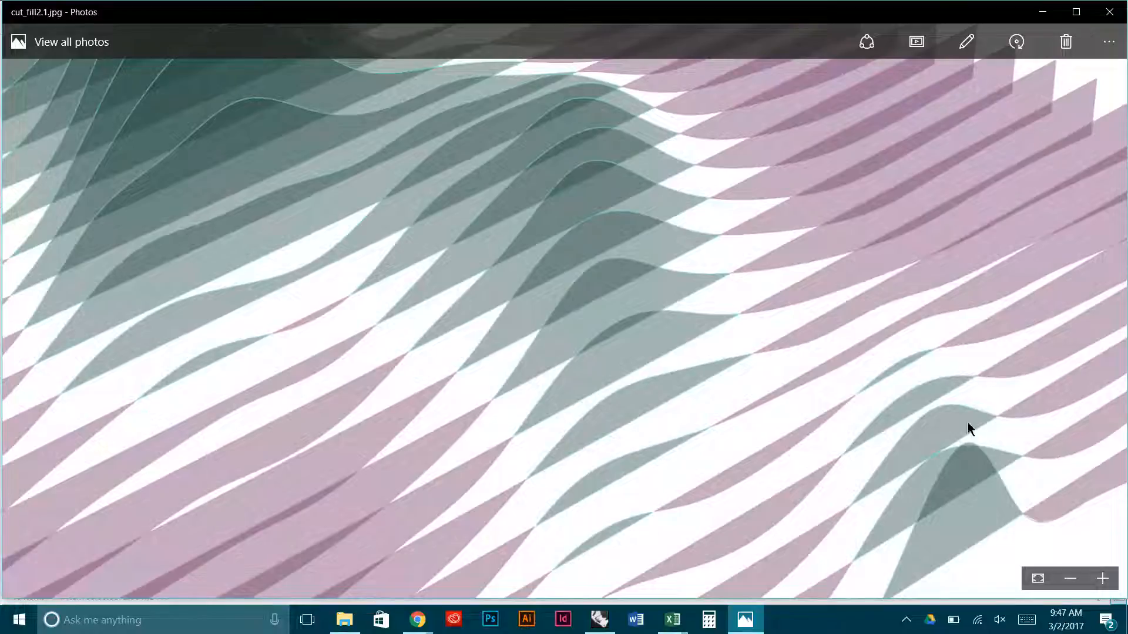
- Open the cut_fill2 capture from the Deliverables folder, zoom in to compare its line quality with cut_fill2.1, and close both images
click(344, 619)
click(652, 115)
double_click(652, 114)
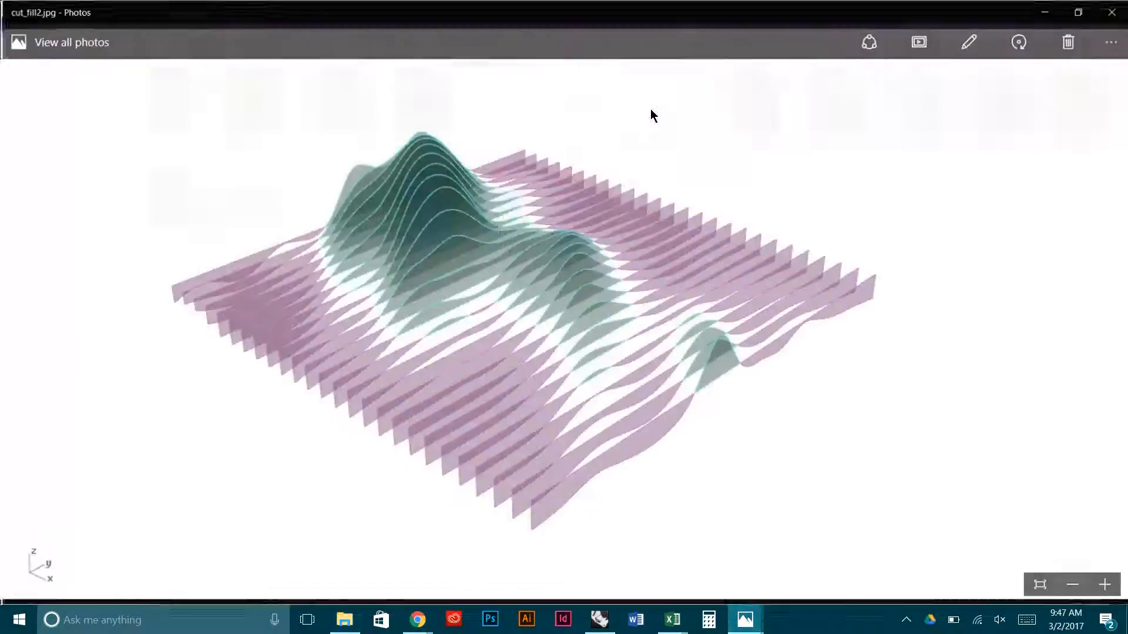
click(1105, 586)
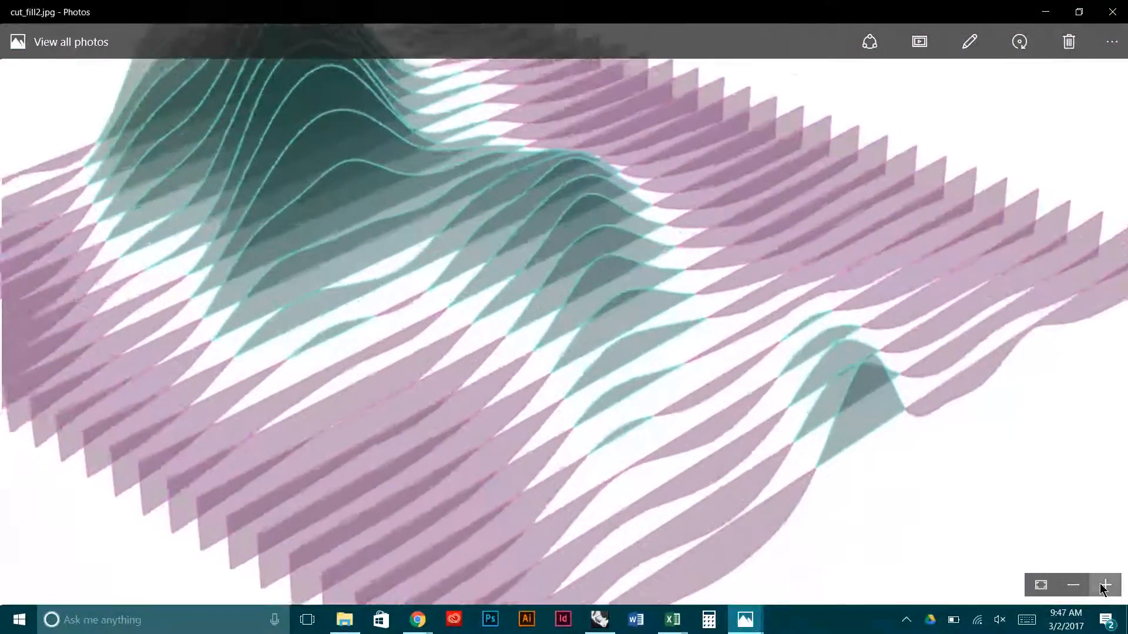
click(1100, 585)
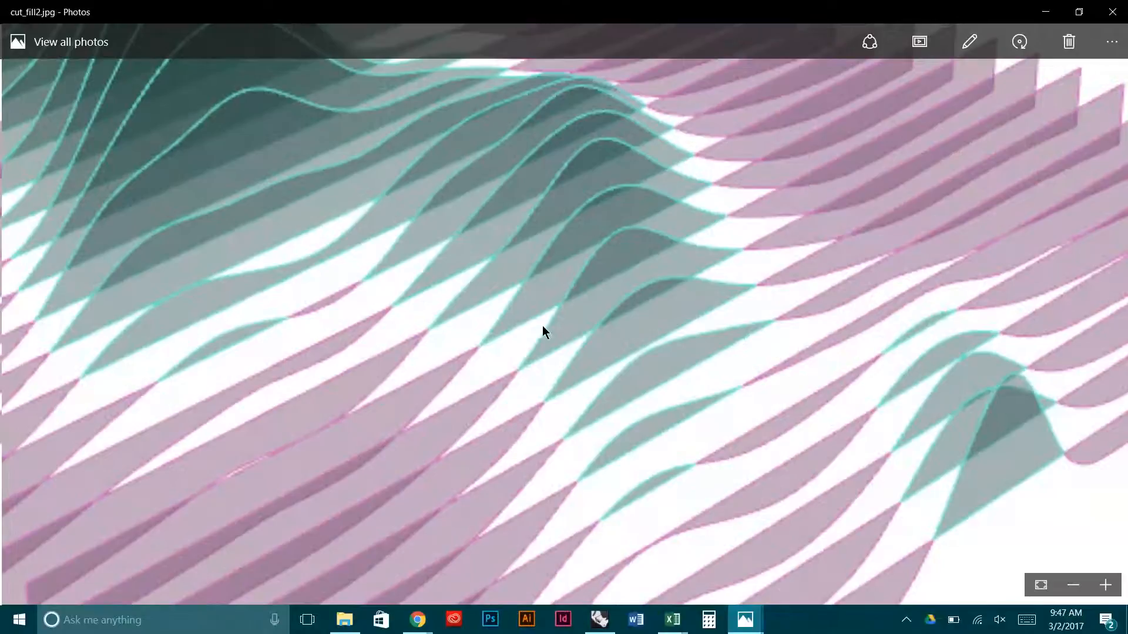
click(1098, 10)
click(1050, 7)
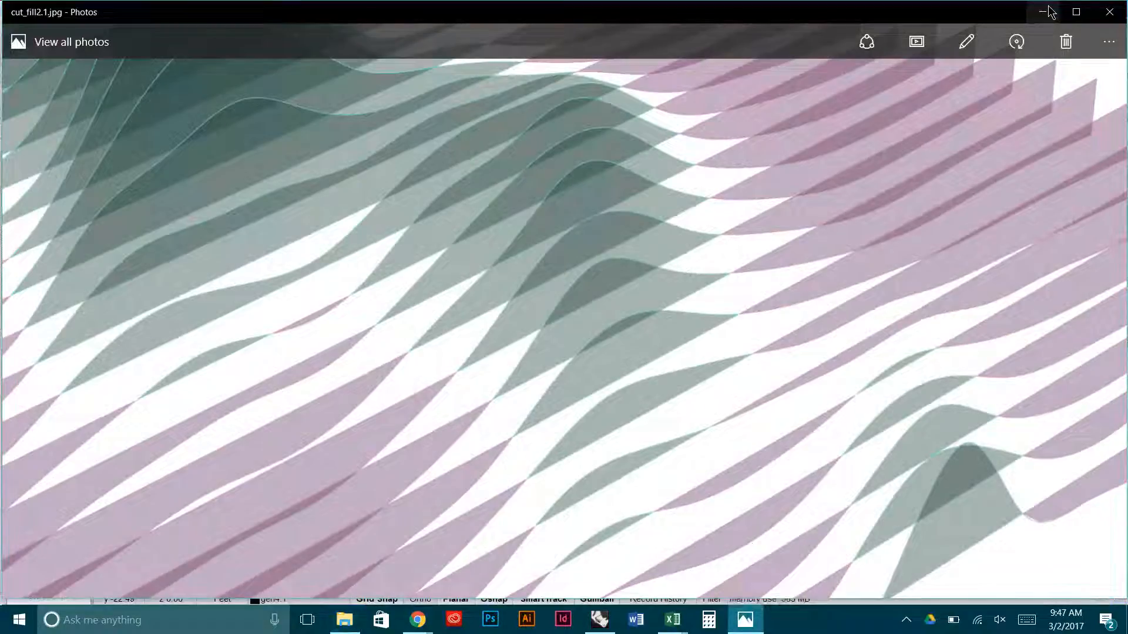
click(1109, 12)
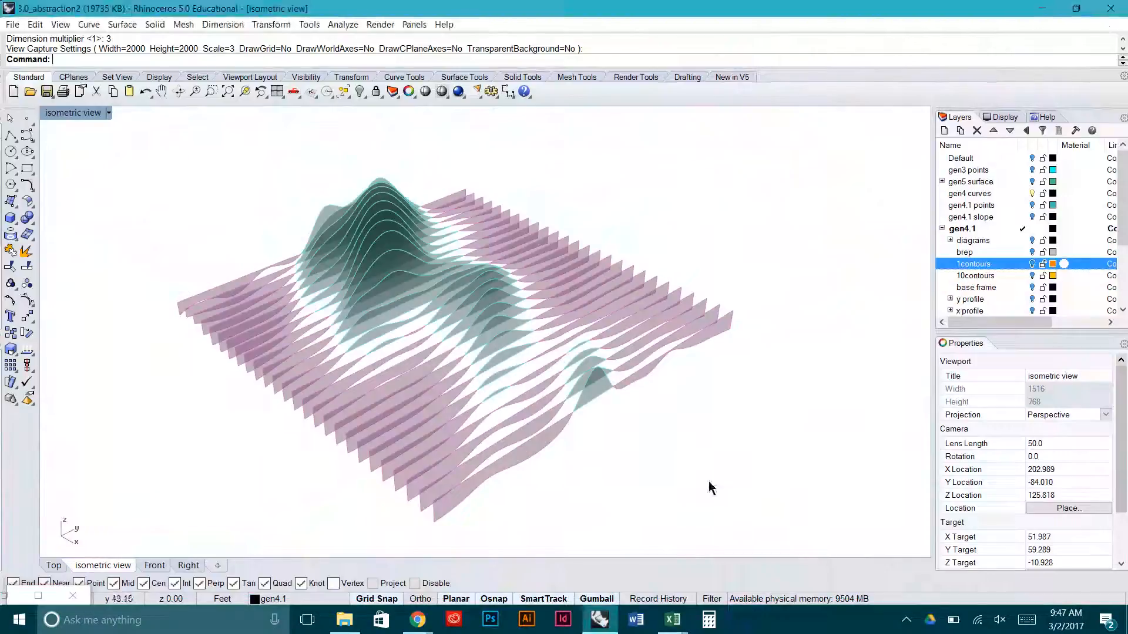
- Zoom the isometric view out to reframe the whole terrain in Rhino, and switch to Chrome
right_drag(644, 486, 583, 411)
scroll(570, 427, down, 2)
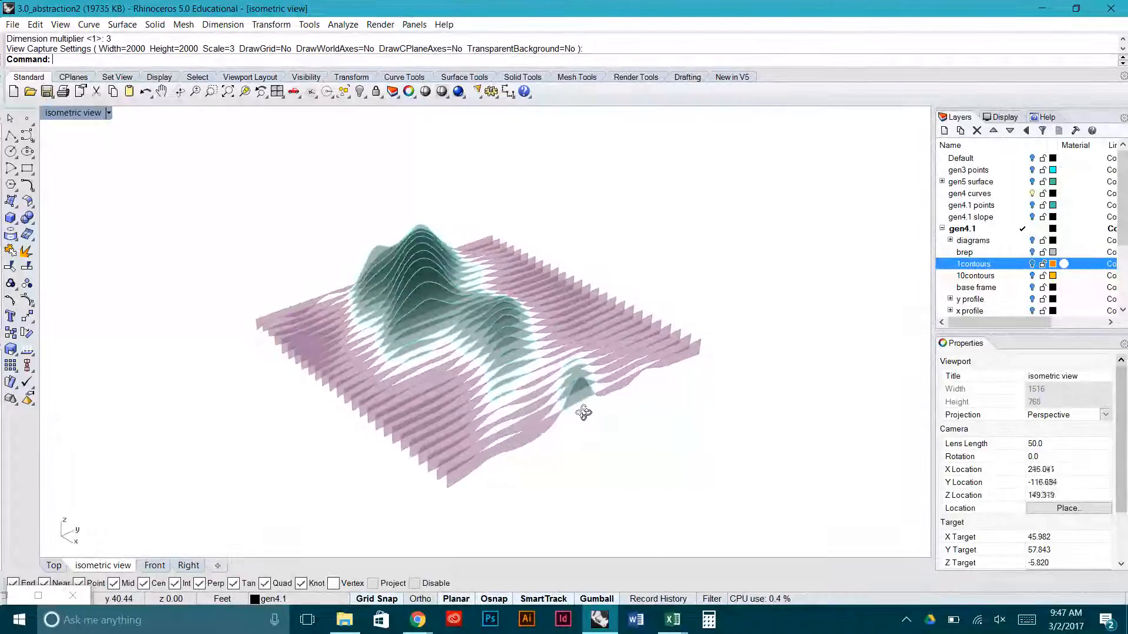
click(418, 620)
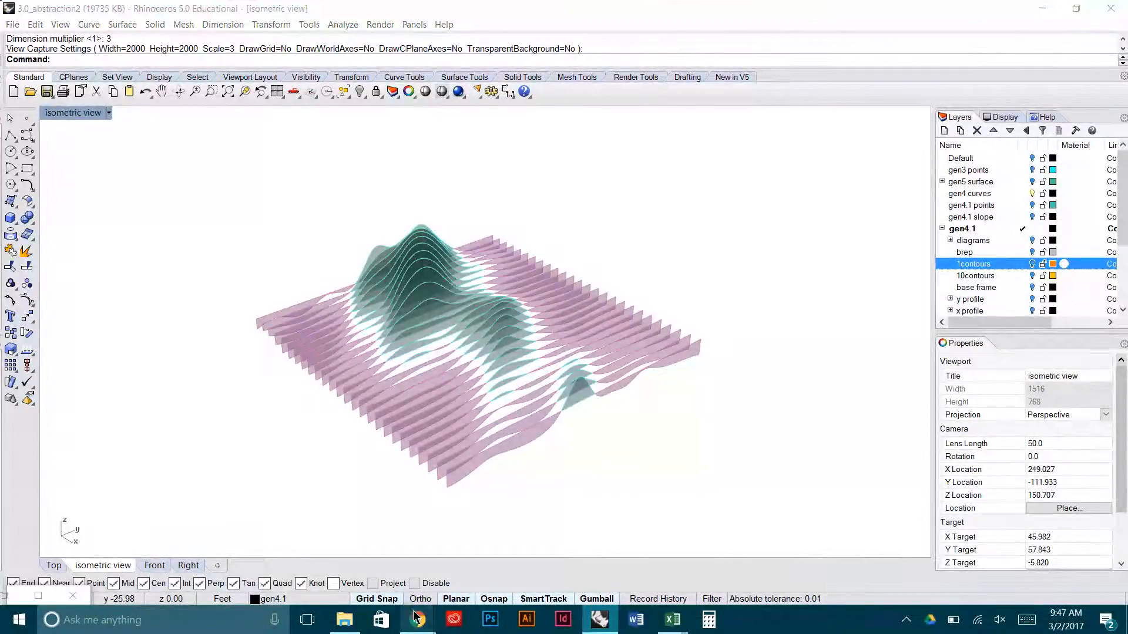